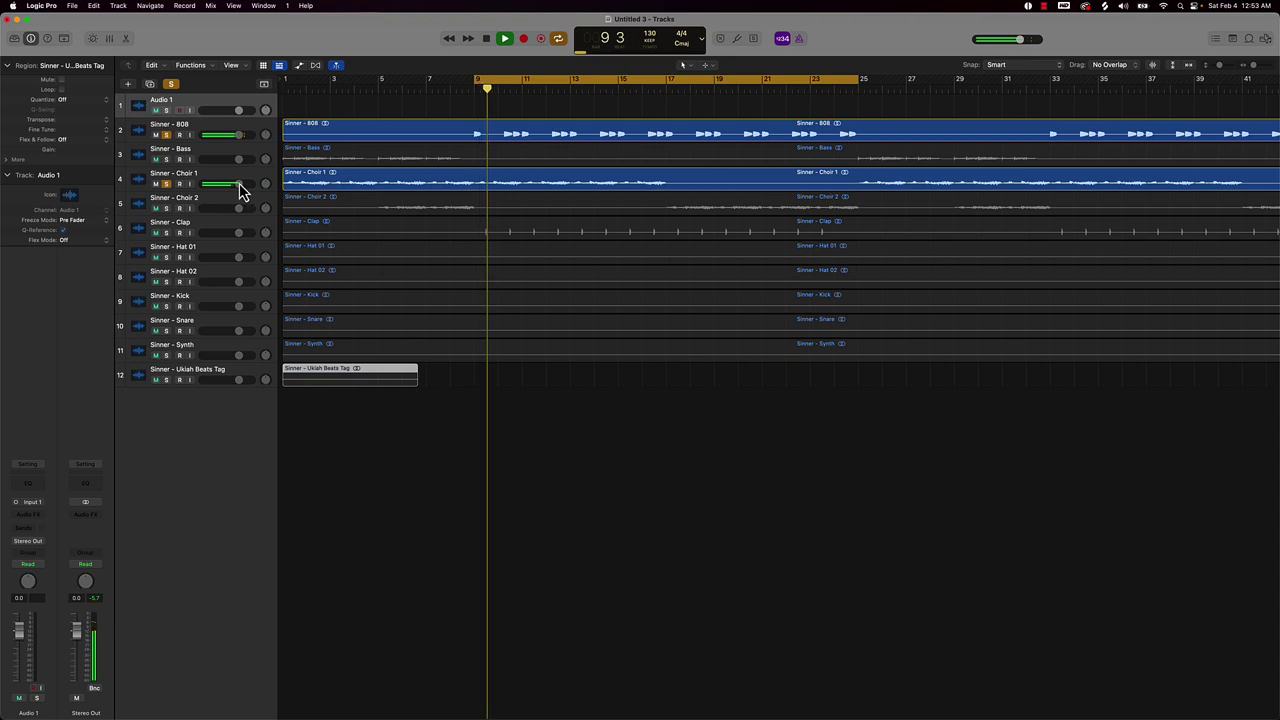
# - Lower the volumes of Choir 1 and Choir 2, bring Choir 2 into the solo, and place Bass above 808 and Clap above the choirs
pyautogui.moveTo(238, 186); pyautogui.dragTo(182, 124)
pyautogui.click(170, 213)
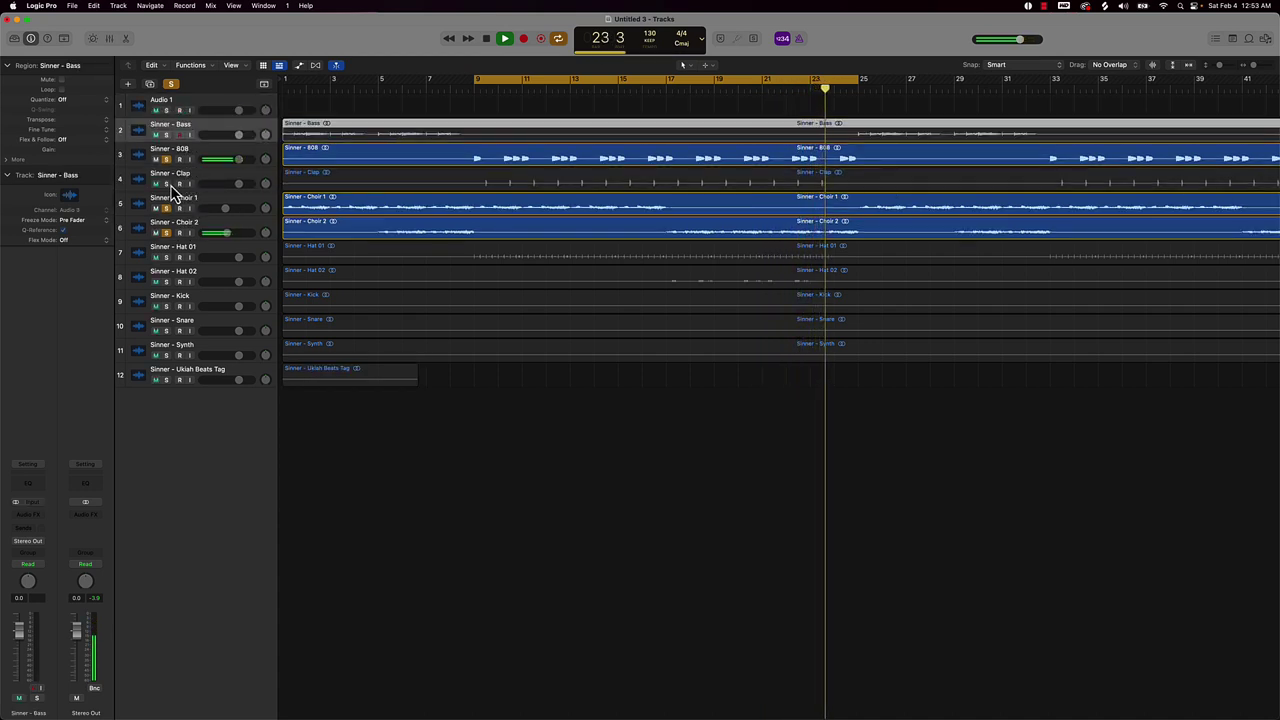
# - Solo Clap, Hat 01 and Hat 02 with volumes of about -3.0, -5.7 and -11.6 dB, and move the Kick track directly below 808
pyautogui.click(170, 180)
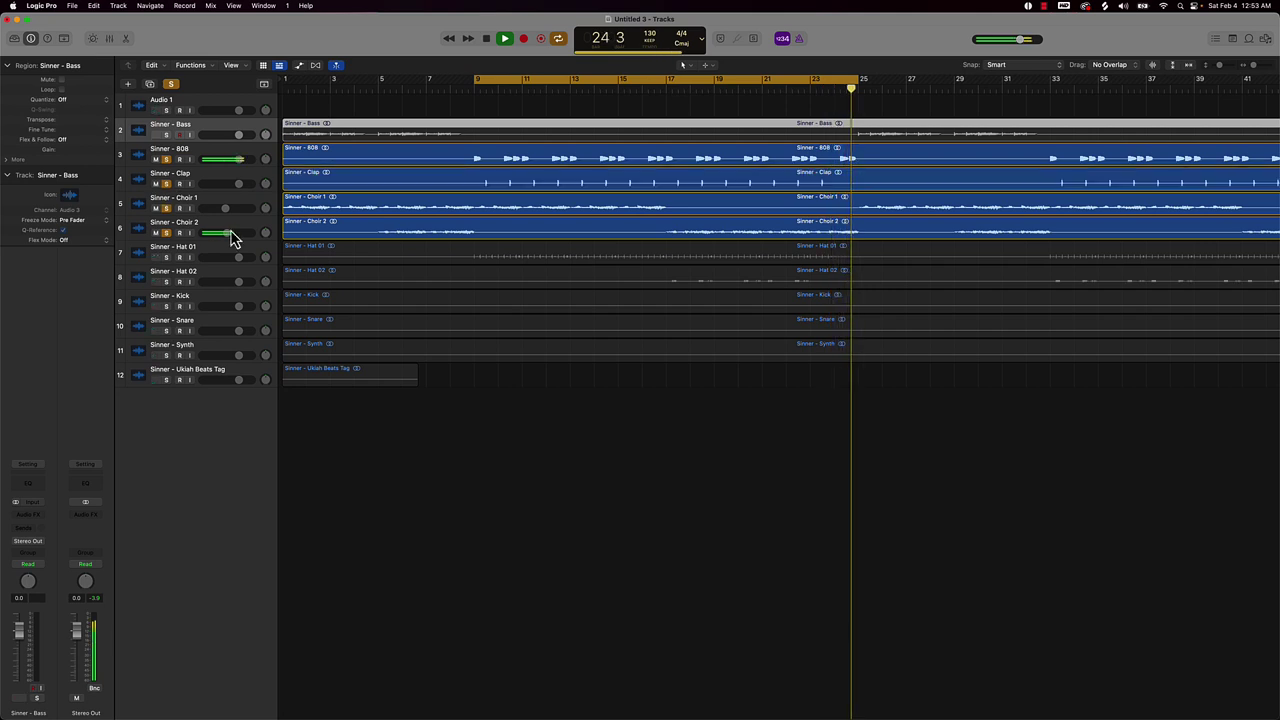
pyautogui.moveTo(239, 186); pyautogui.dragTo(231, 185)
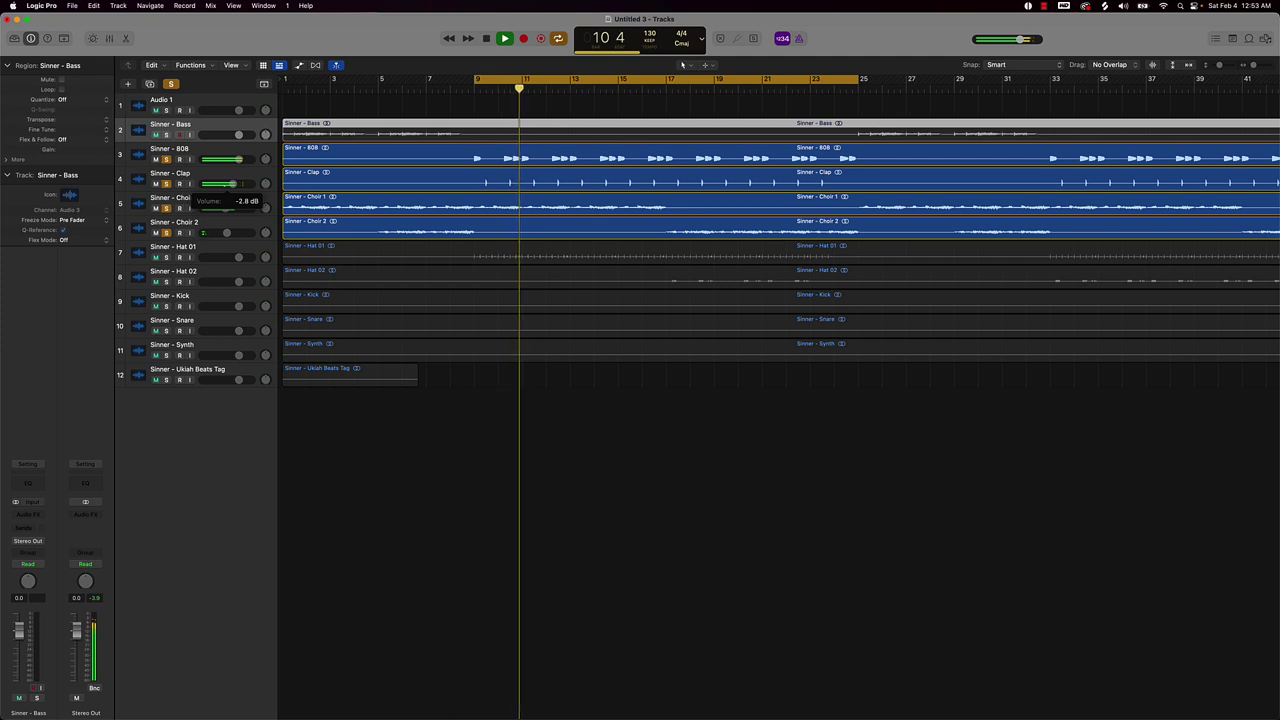
pyautogui.click(166, 257)
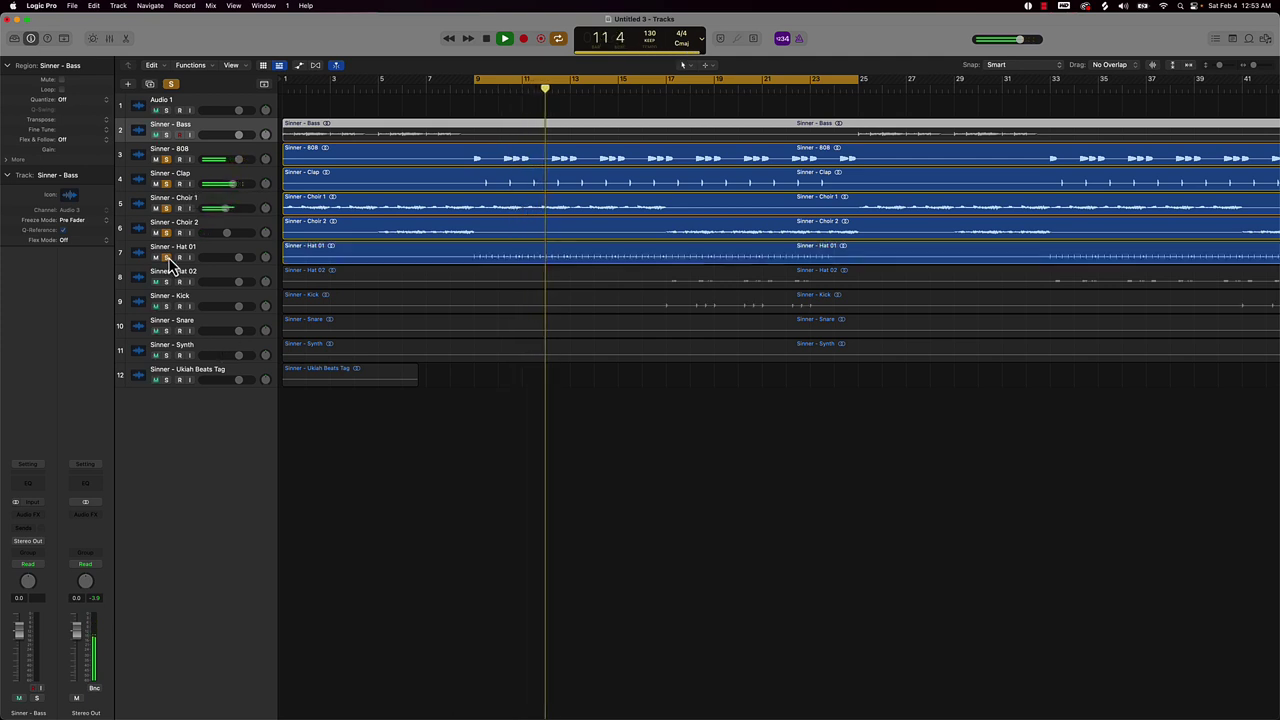
pyautogui.moveTo(237, 257); pyautogui.dragTo(232, 257)
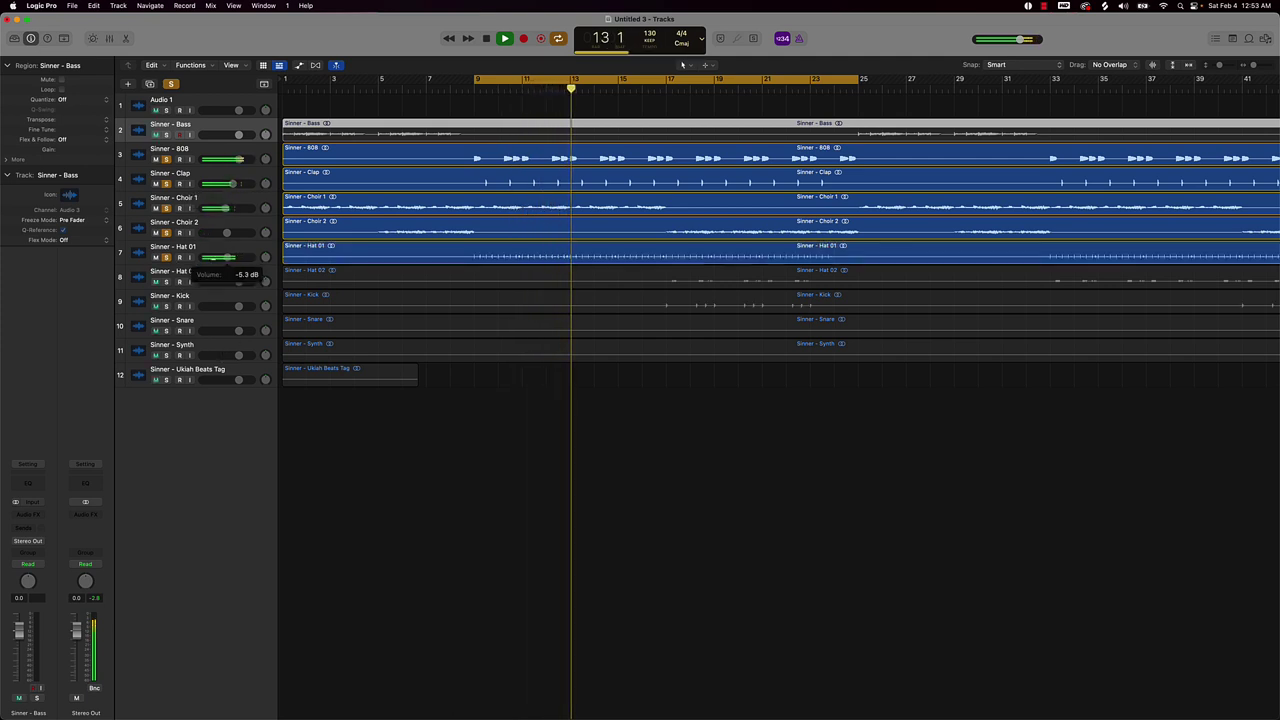
pyautogui.click(166, 282)
pyautogui.moveTo(237, 281); pyautogui.dragTo(190, 180)
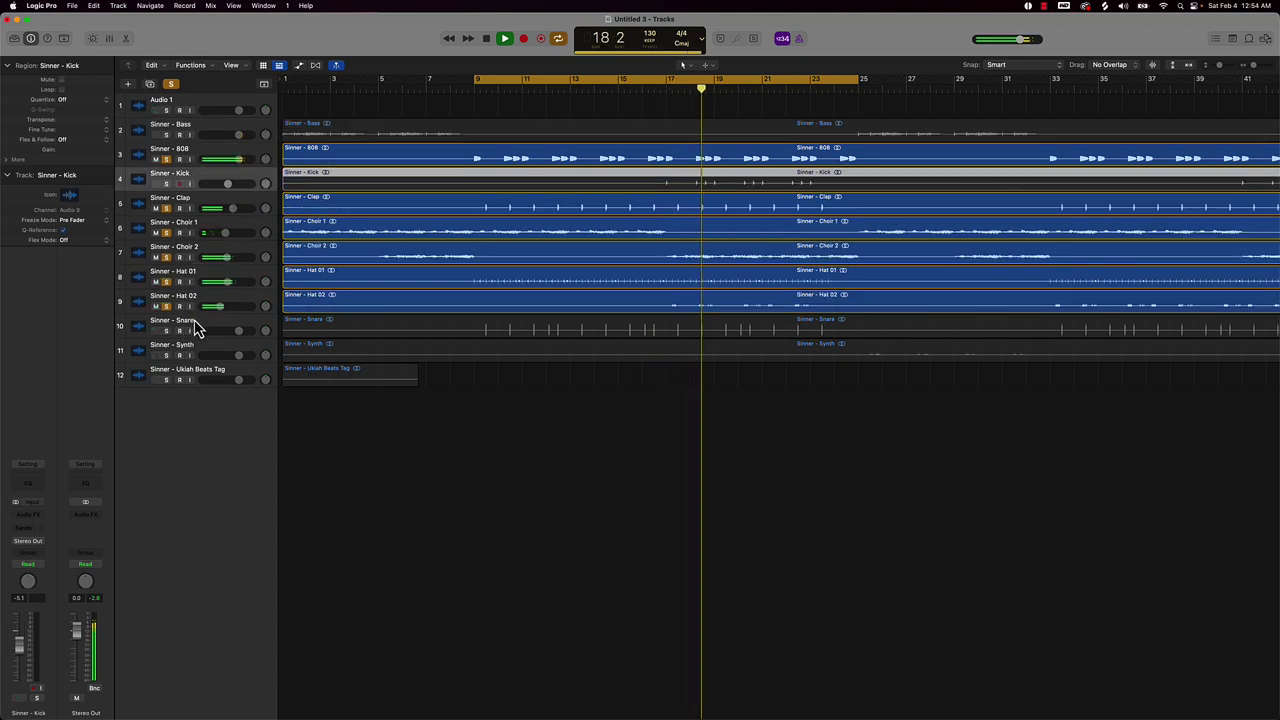
# - Move the Snare track directly below Kick, solo it and set its volume to -5.0 dB
pyautogui.moveTo(195, 328); pyautogui.dragTo(231, 209)
pyautogui.click(167, 209)
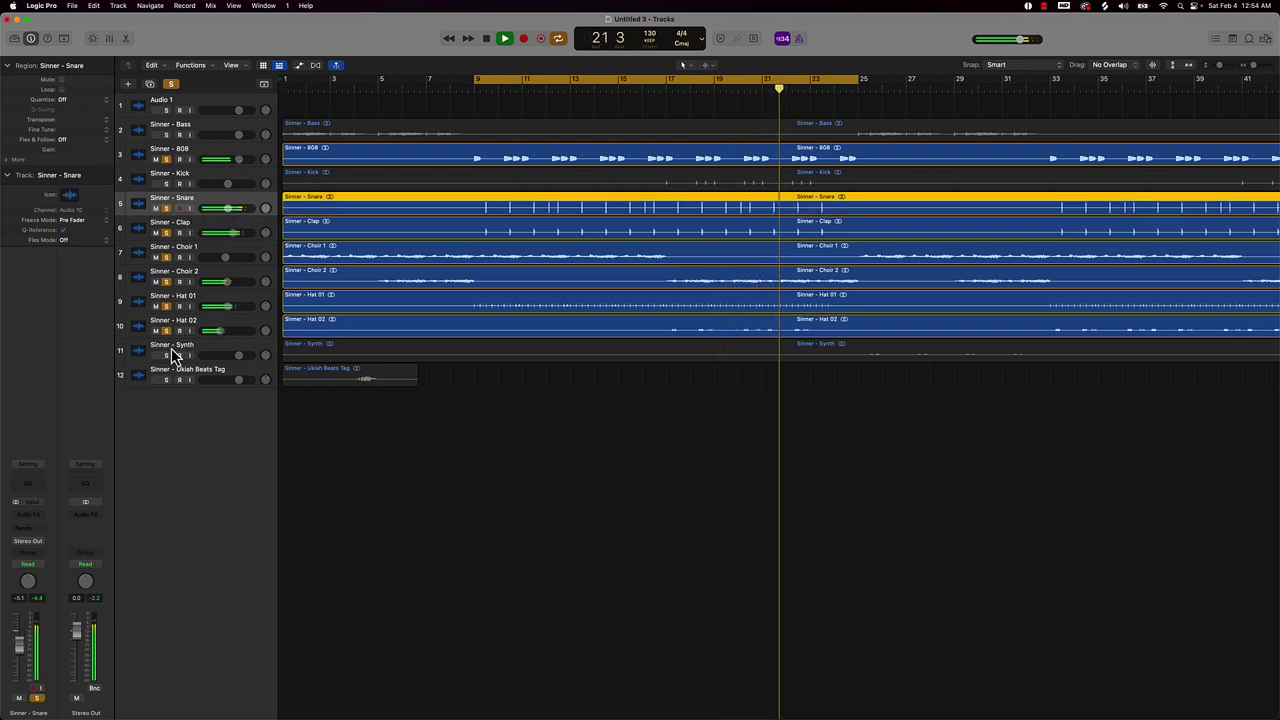
pyautogui.moveTo(228, 209); pyautogui.dragTo(225, 209)
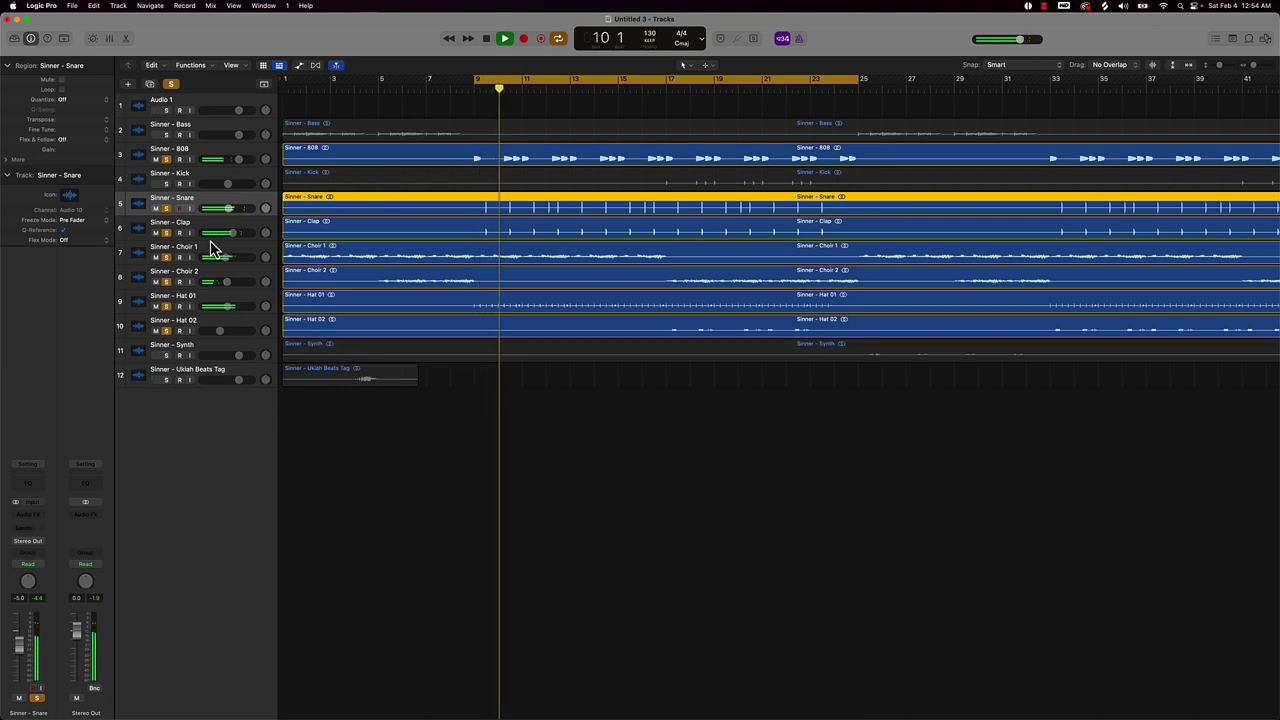
# - Solo the Kick track and raise its volume to 6.0 dB
pyautogui.click(167, 184)
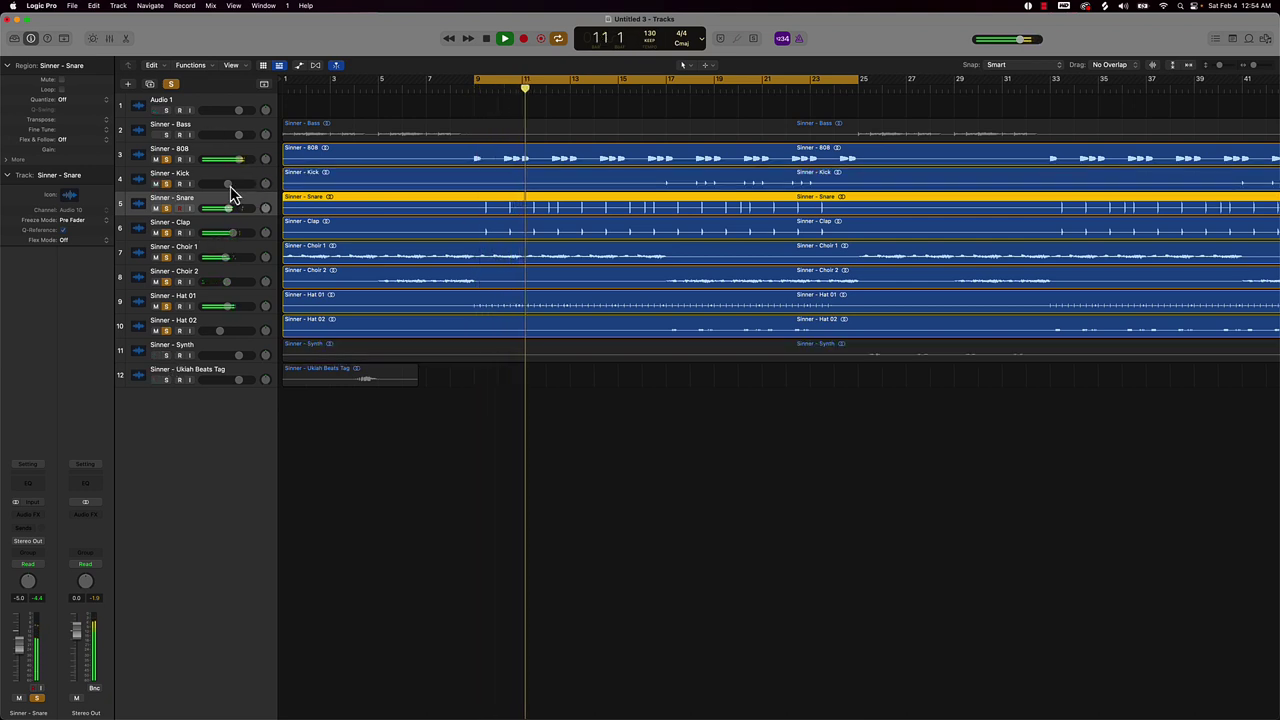
pyautogui.moveTo(229, 189); pyautogui.dragTo(238, 188)
pyautogui.click(238, 184)
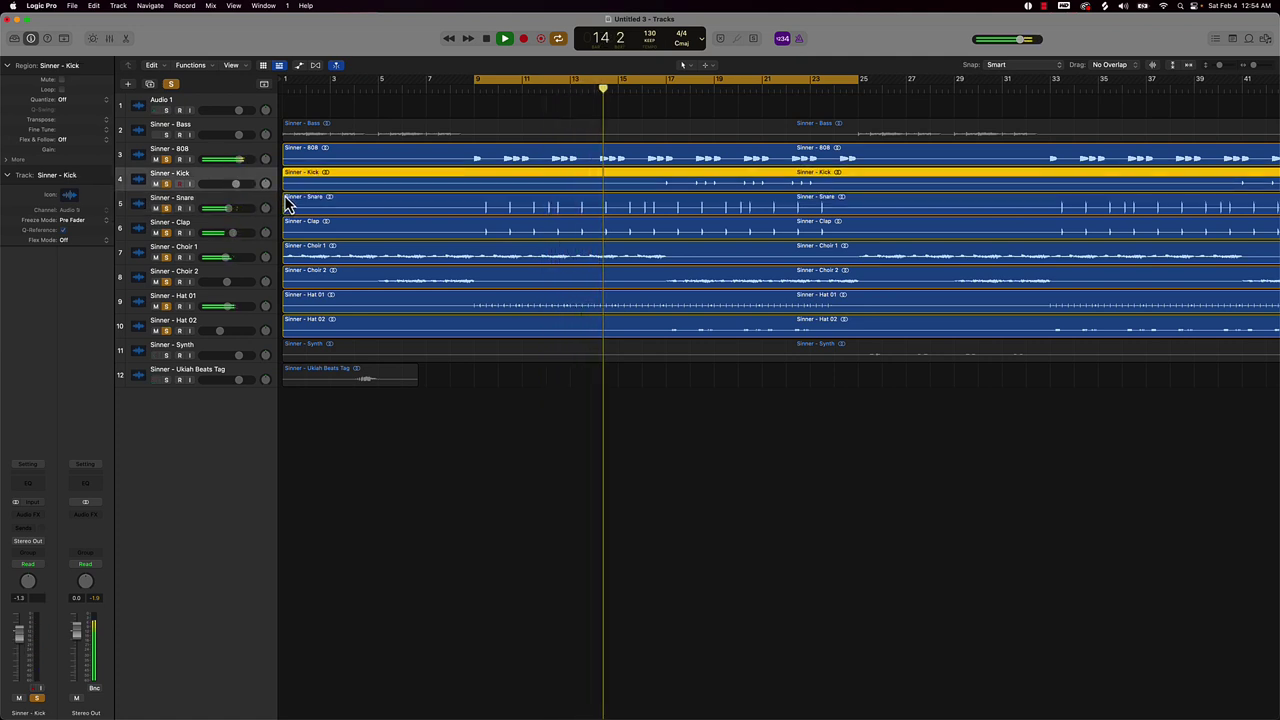
pyautogui.moveTo(228, 307); pyautogui.dragTo(227, 307)
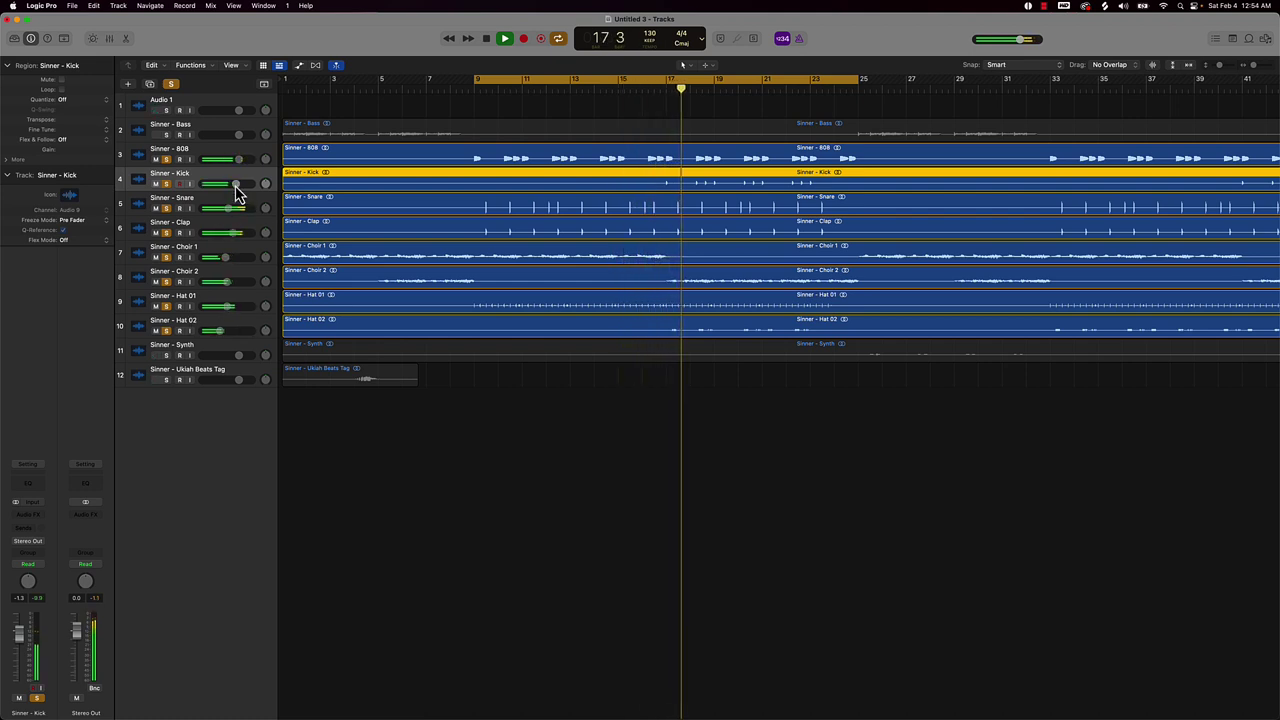
pyautogui.moveTo(236, 183); pyautogui.dragTo(250, 183)
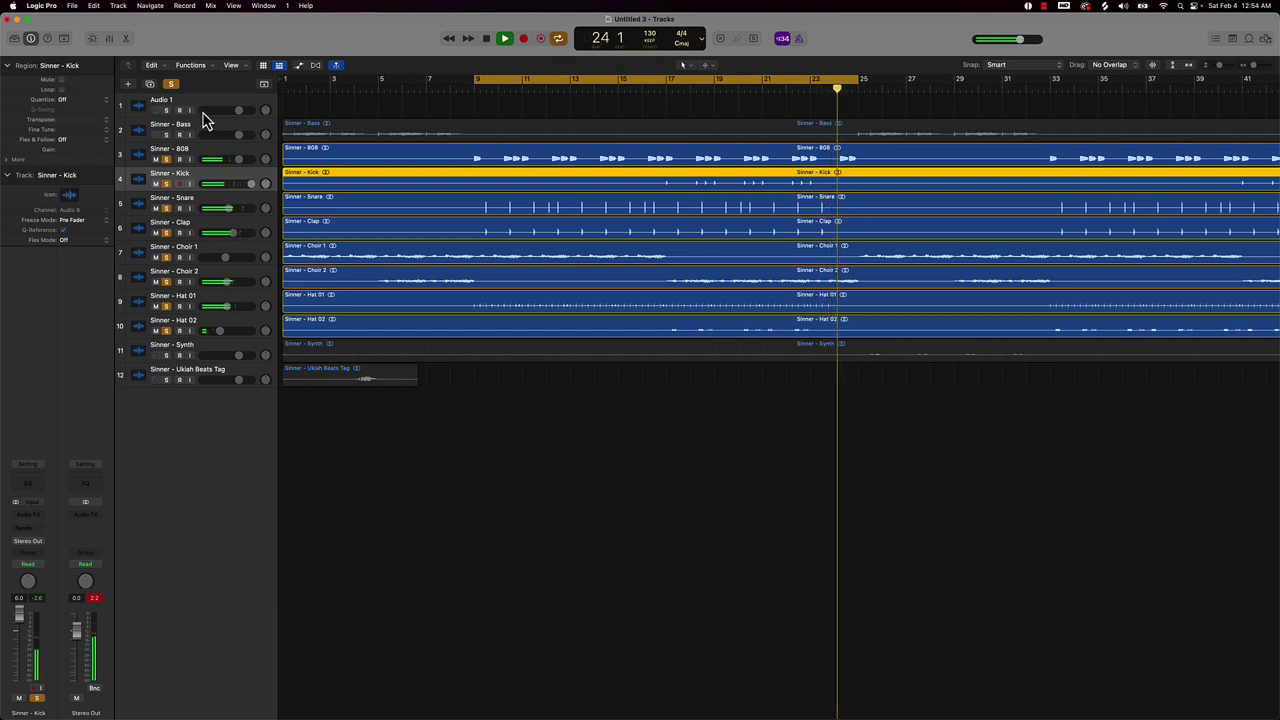
# - Turn off cycle playback, add Bass and Synth to the soloed tracks, and trim Synth's volume slightly
pyautogui.click(577, 80)
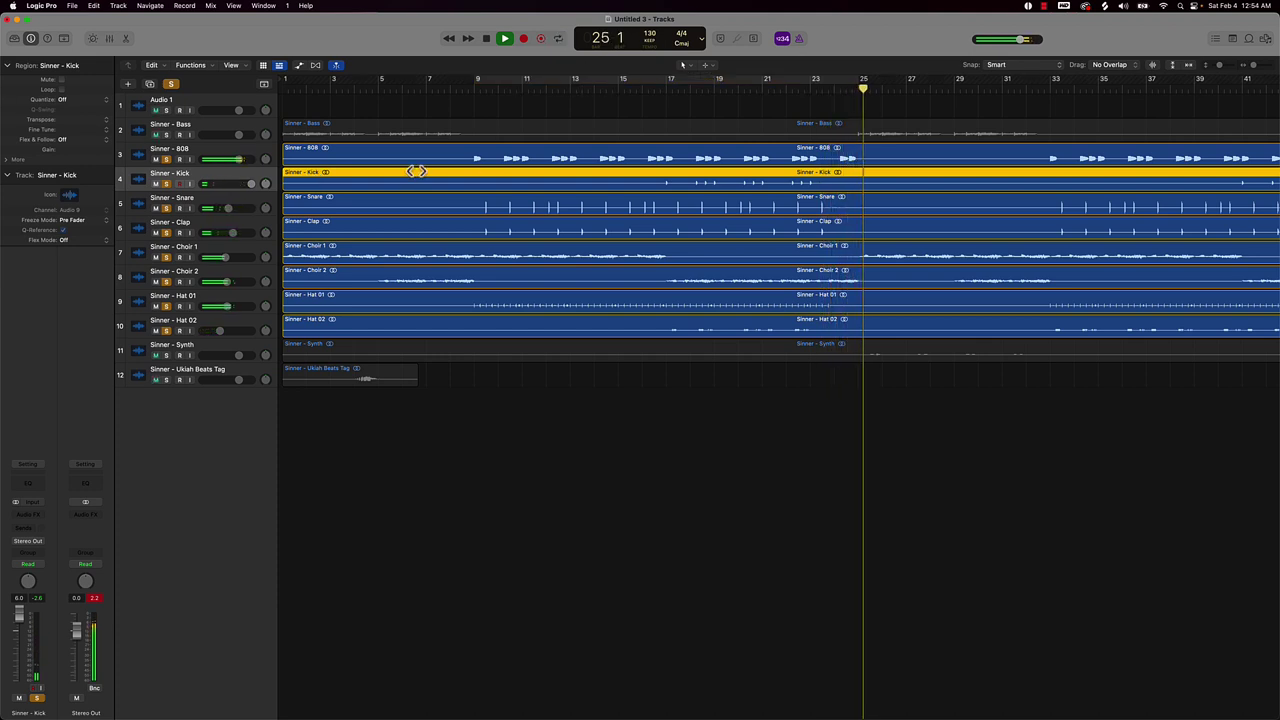
pyautogui.click(167, 134)
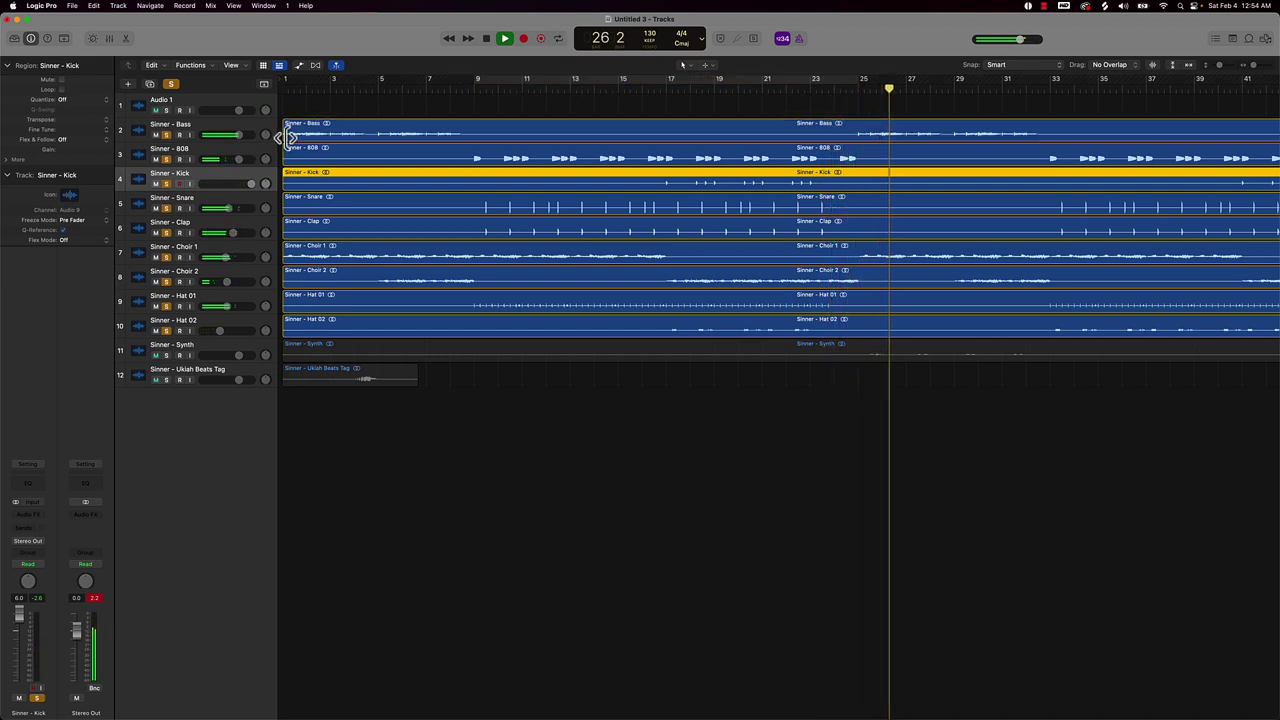
pyautogui.click(156, 356)
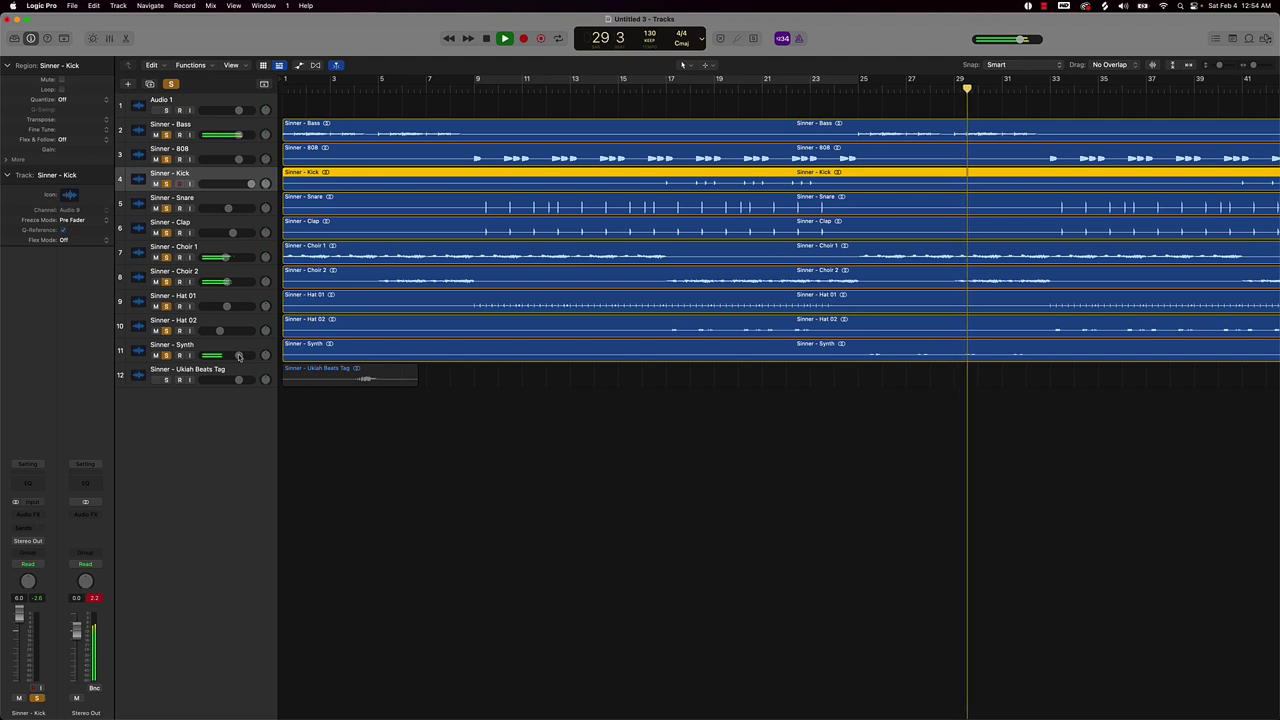
pyautogui.moveTo(239, 356); pyautogui.dragTo(232, 355)
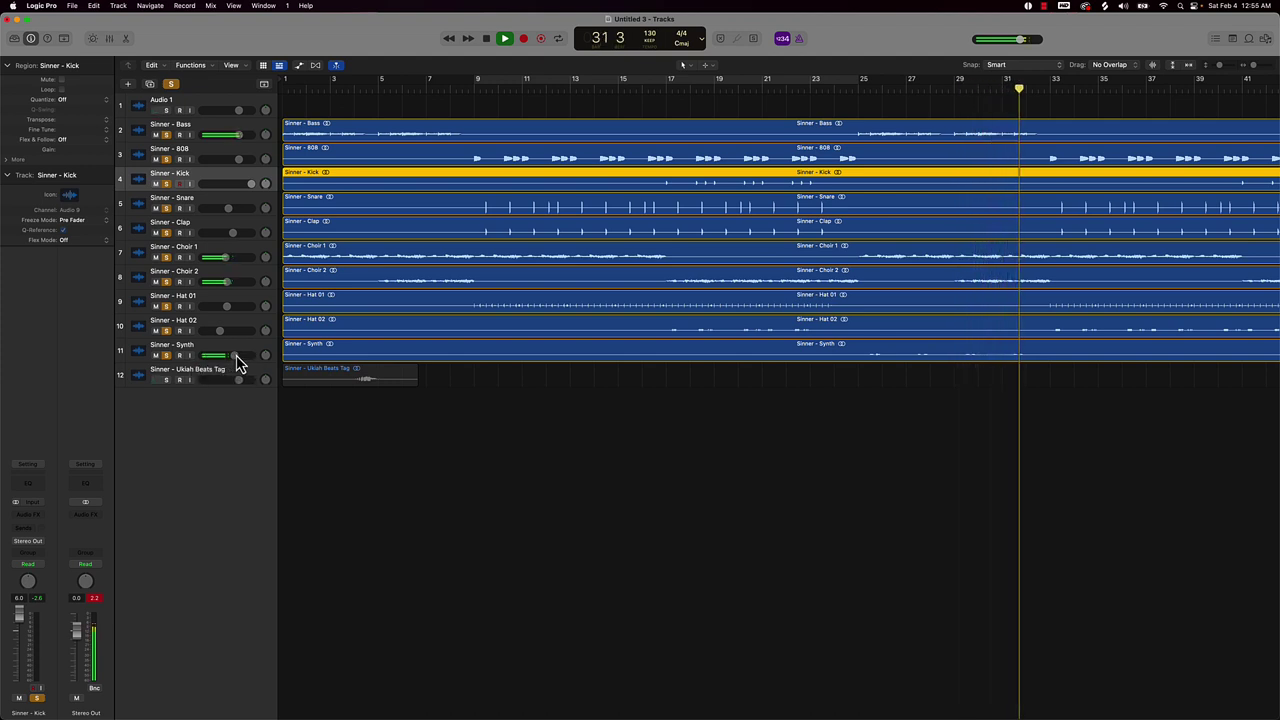
pyautogui.moveTo(234, 356); pyautogui.dragTo(240, 356)
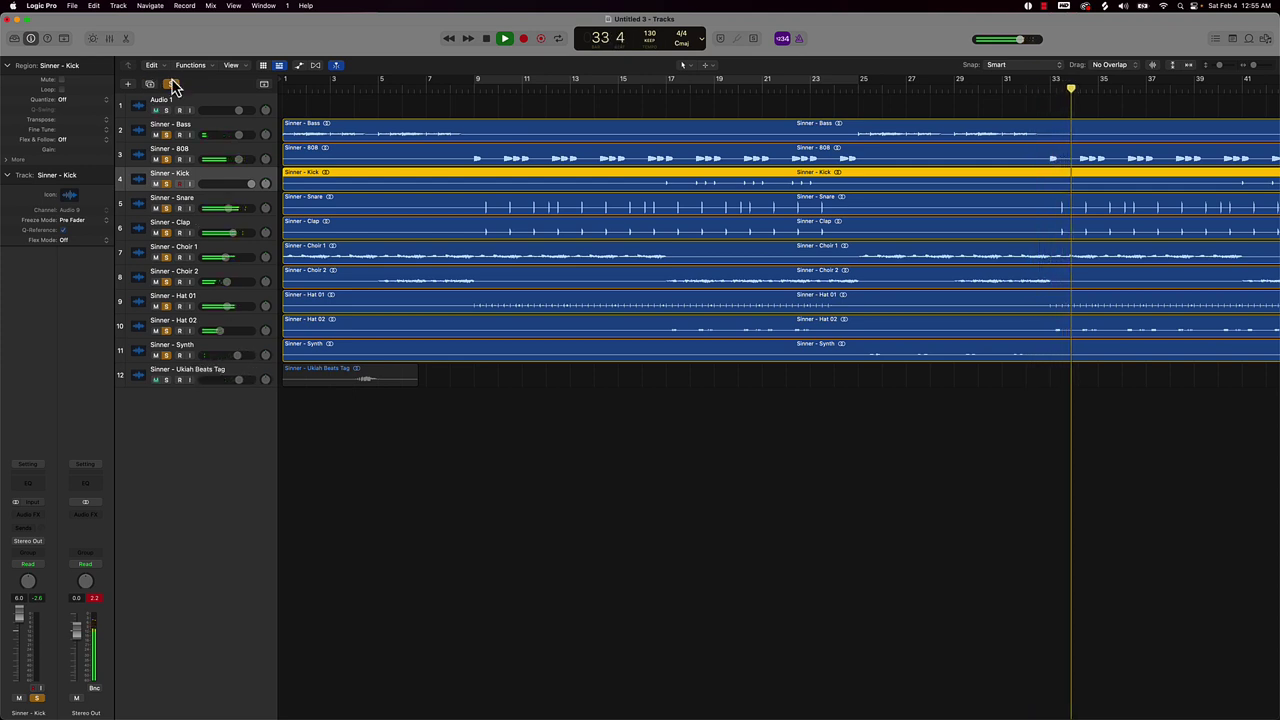
# - Delete the empty Audio 1 track and move Hat 01 and Hat 02 directly below Clap
pyautogui.click(206, 100)
pyautogui.press('super+BackSpace')
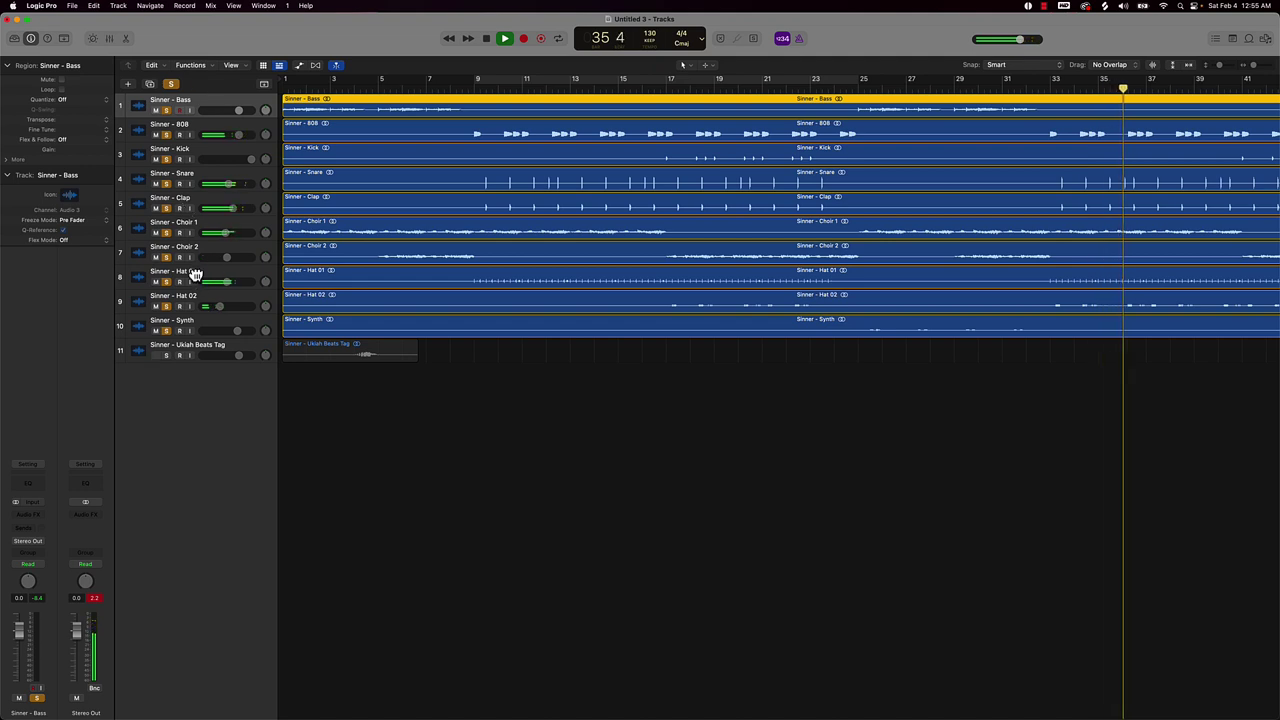
pyautogui.moveTo(208, 275); pyautogui.dragTo(192, 216)
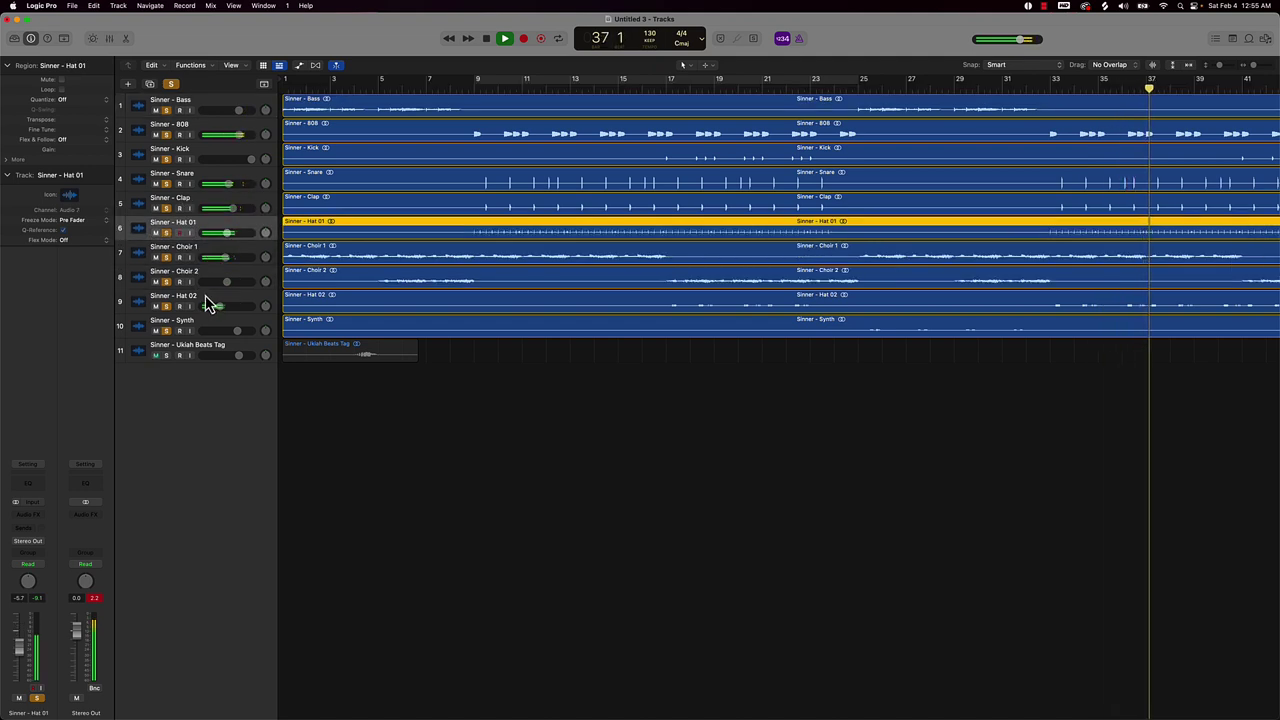
pyautogui.moveTo(208, 300); pyautogui.dragTo(201, 254)
pyautogui.click(423, 437)
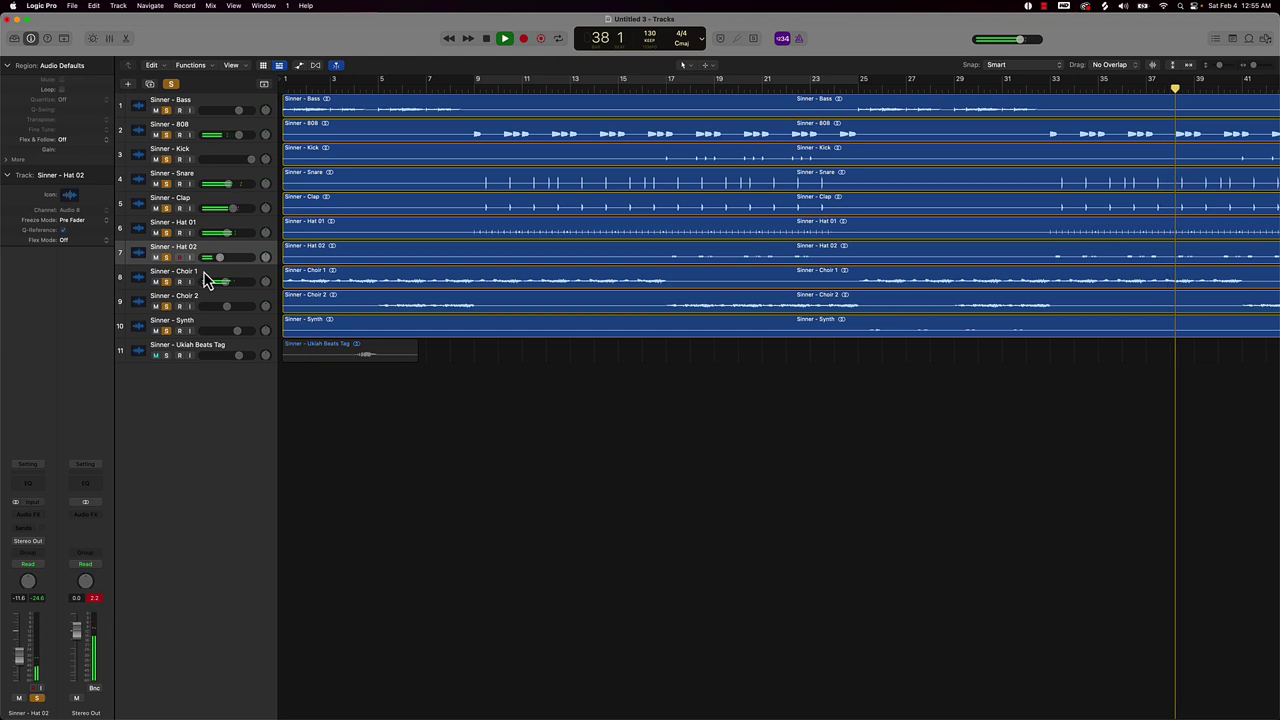
# - Pan Hat 01 to -17, Hat 02 to +14, Choir 2 to +7, Synth to +4, and Choir 1 slightly left
pyautogui.click(266, 256)
pyautogui.moveTo(266, 257); pyautogui.dragTo(266, 246)
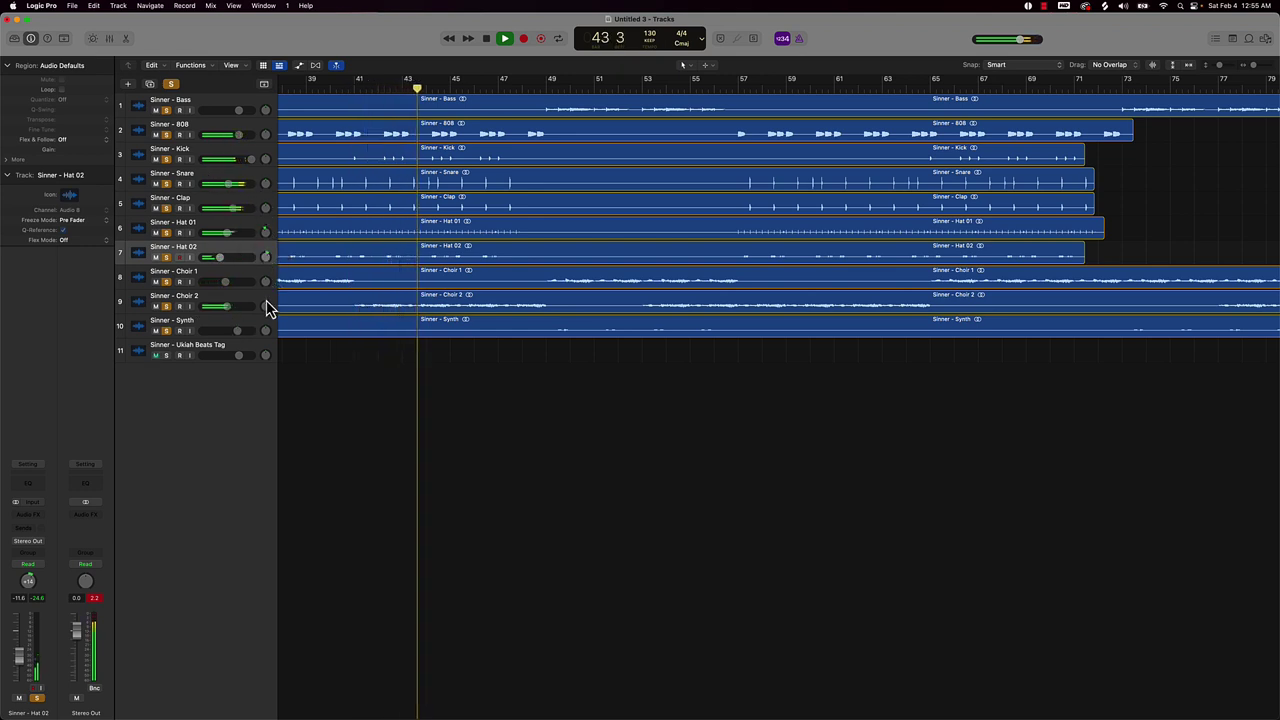
pyautogui.moveTo(265, 303); pyautogui.dragTo(266, 288)
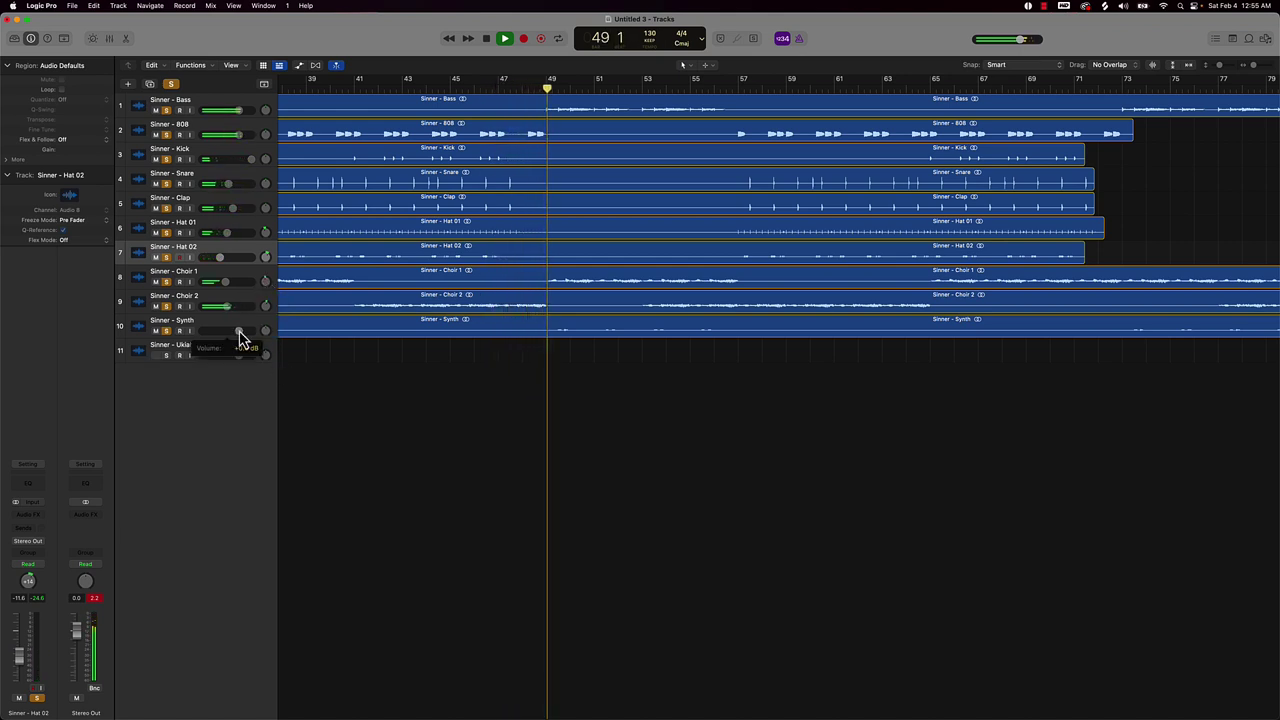
pyautogui.moveTo(240, 331); pyautogui.dragTo(264, 342)
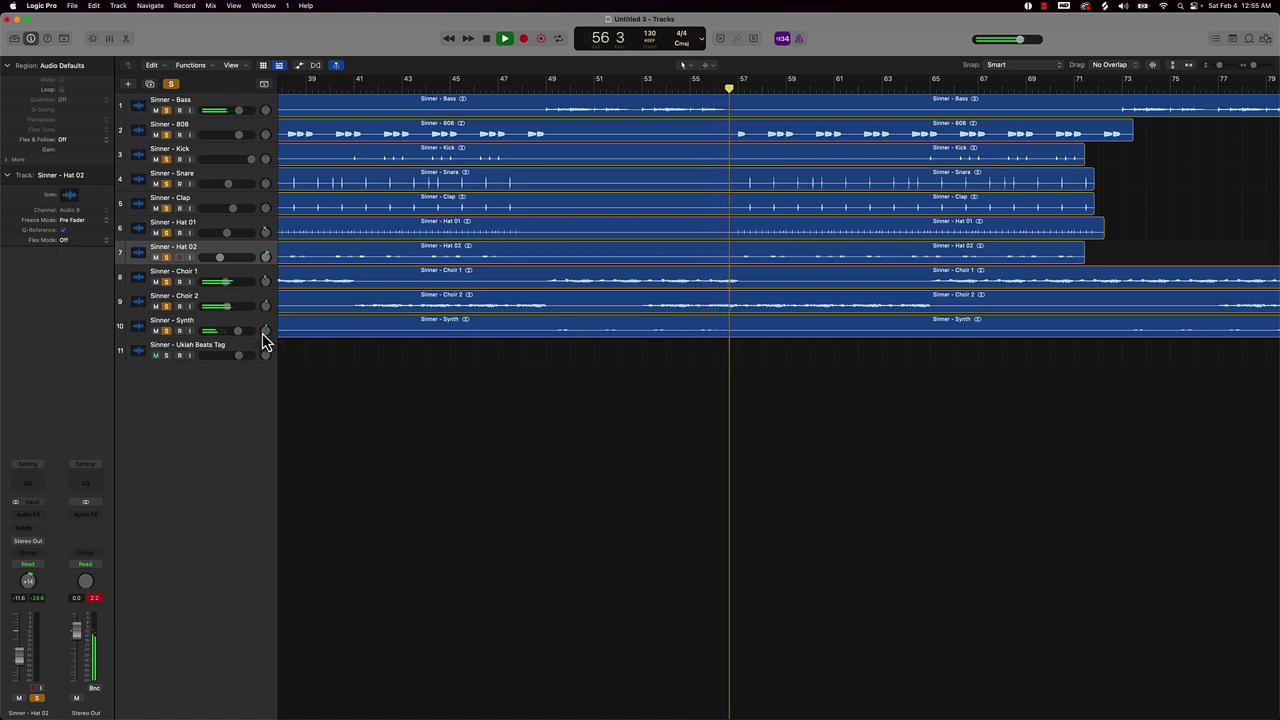
pyautogui.moveTo(264, 232); pyautogui.dragTo(231, 207)
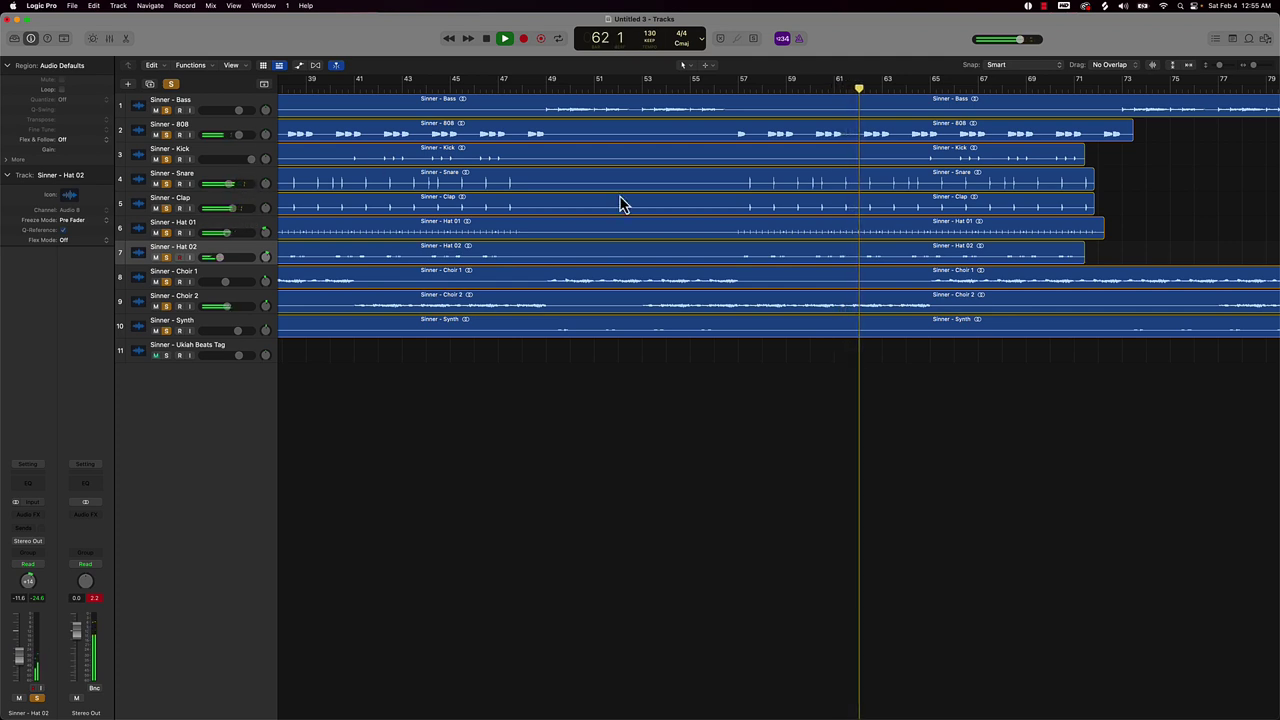
# - Fit the whole arrangement horizontally in the tracks area and clear the solo on all tracks
pyautogui.hscroll(2, 940, 320)
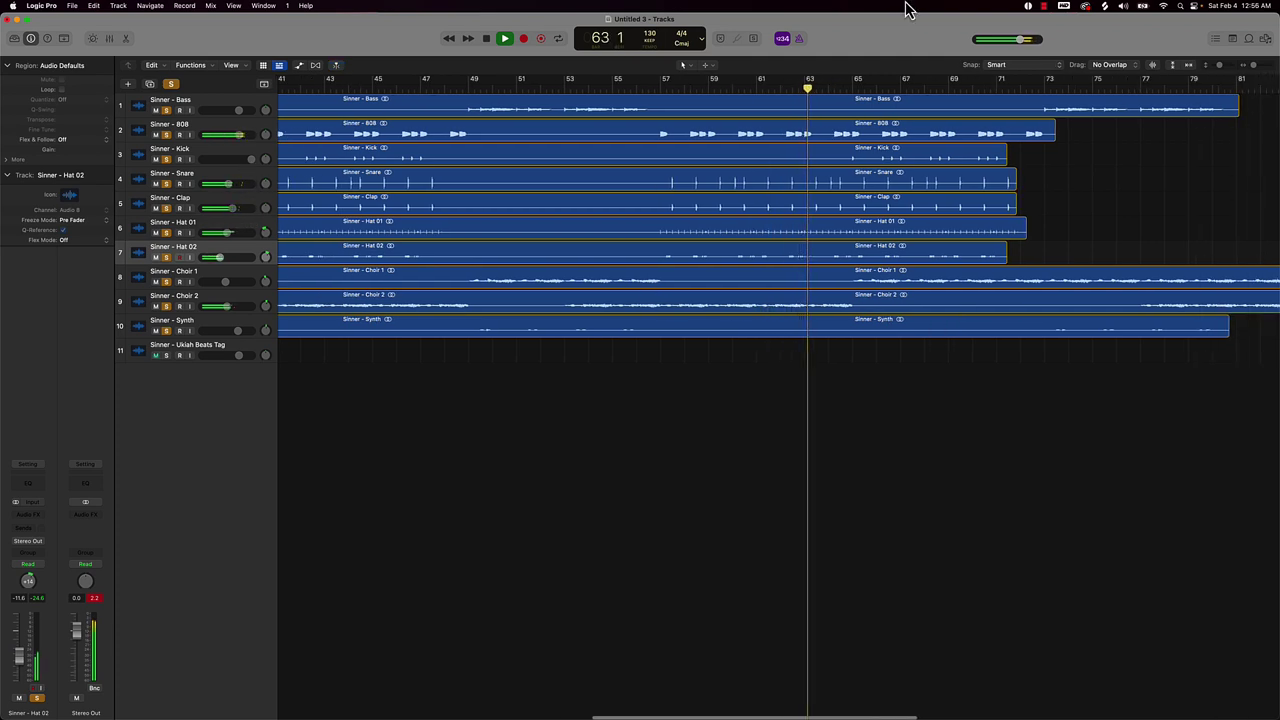
pyautogui.click(1187, 64)
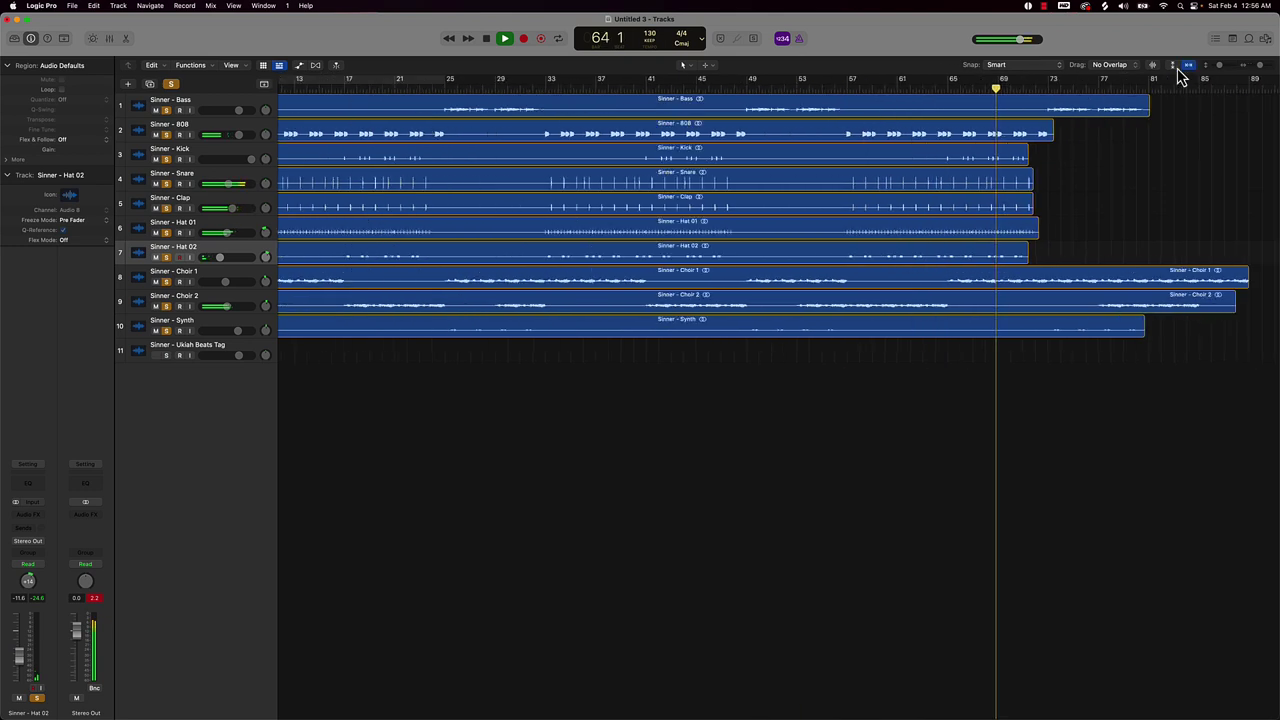
pyautogui.hscroll(8, 1009, 217)
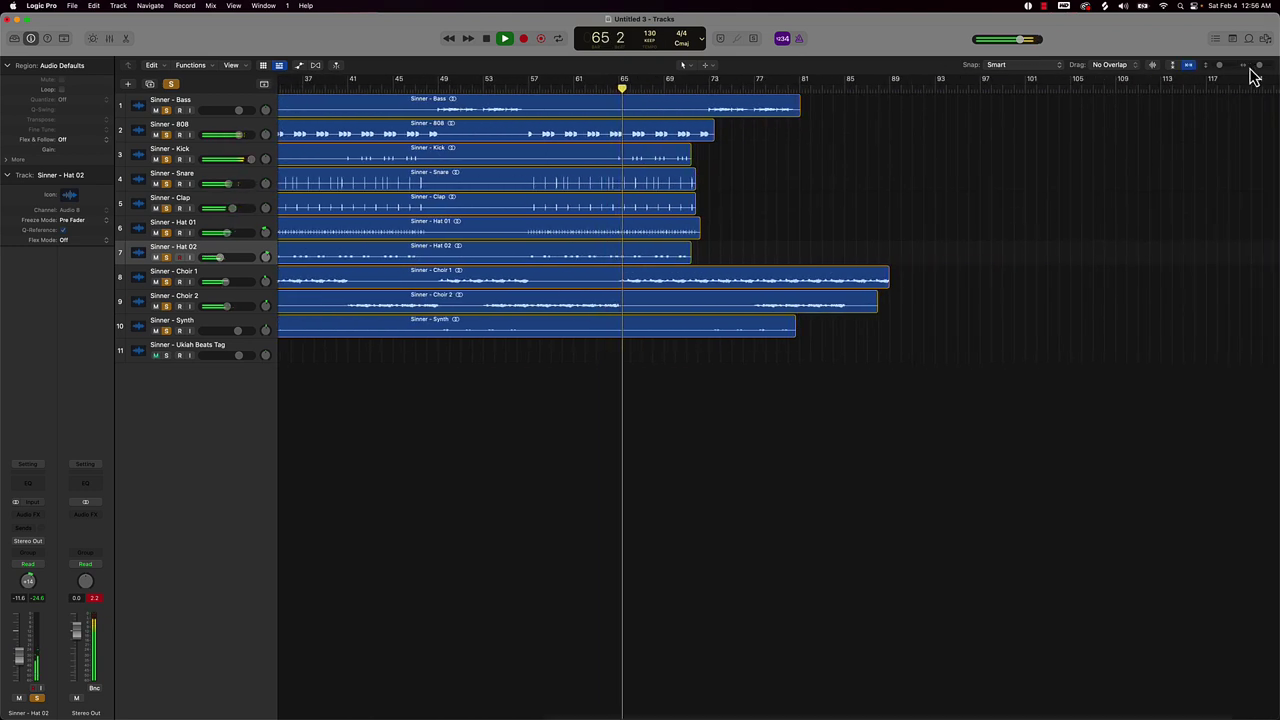
pyautogui.hscroll(3, 1275, 97)
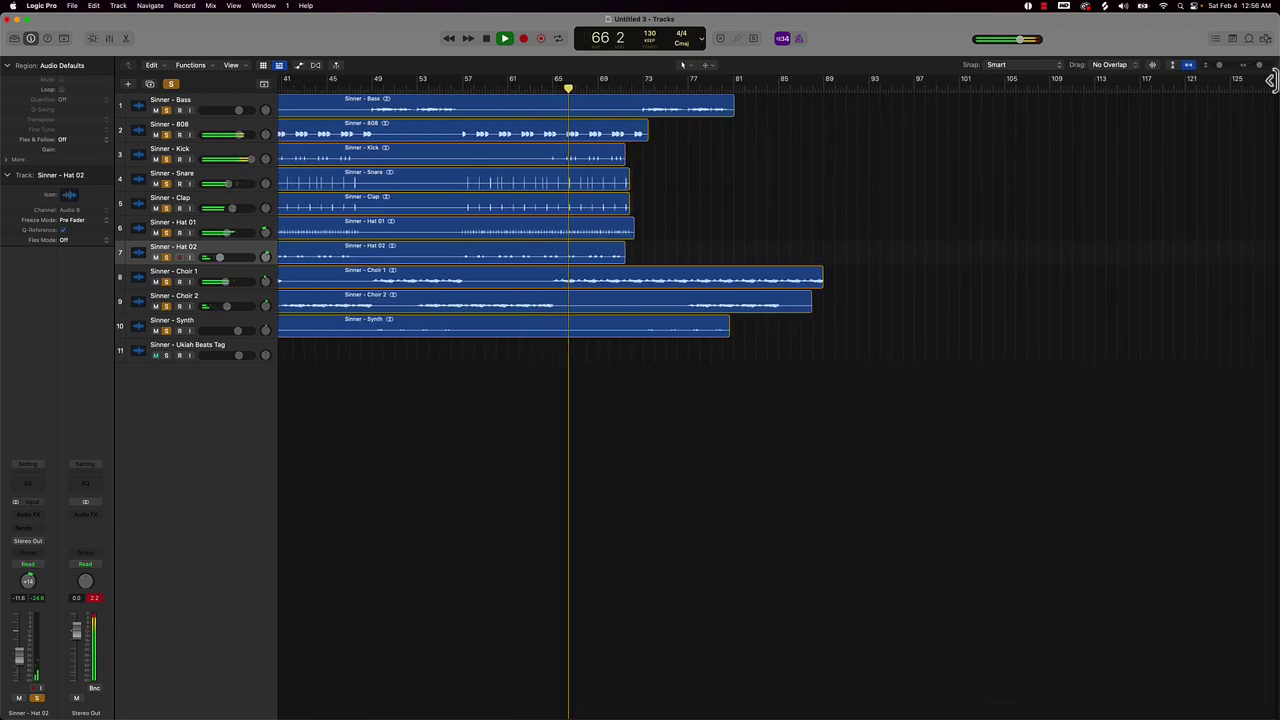
pyautogui.moveTo(1273, 81); pyautogui.dragTo(824, 133)
pyautogui.click(803, 163)
pyautogui.click(839, 412)
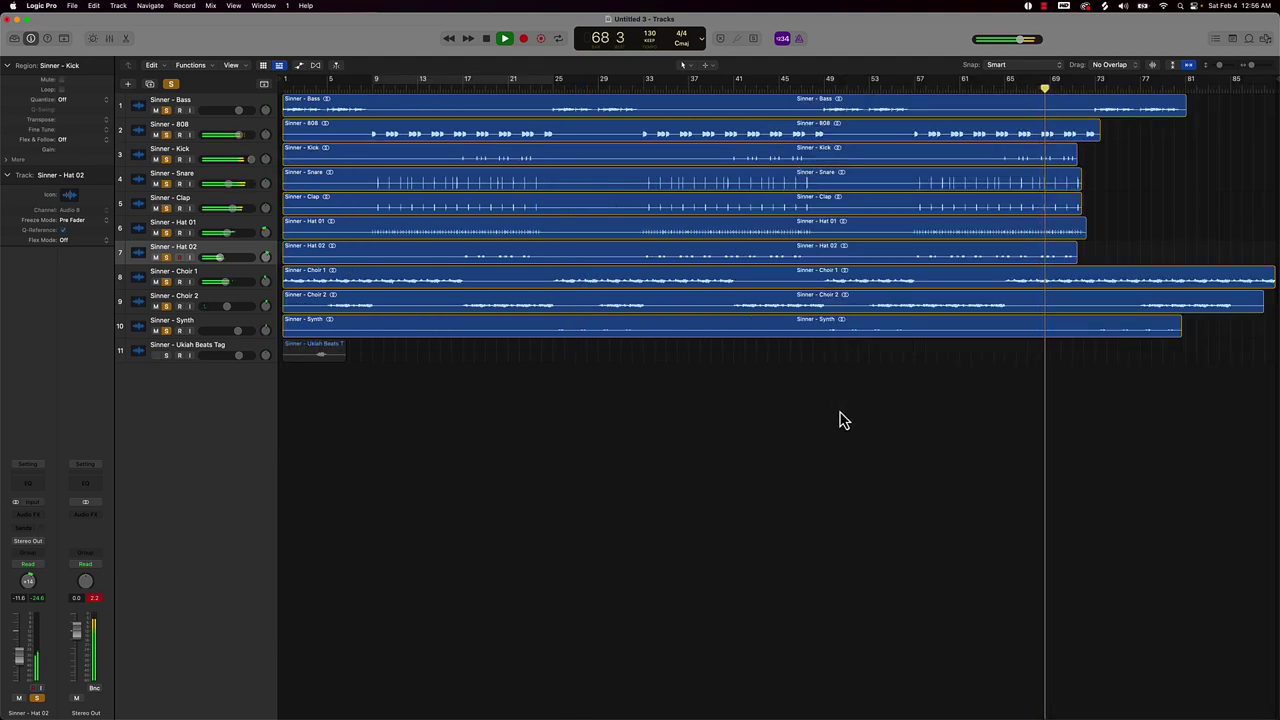
pyautogui.click(172, 84)
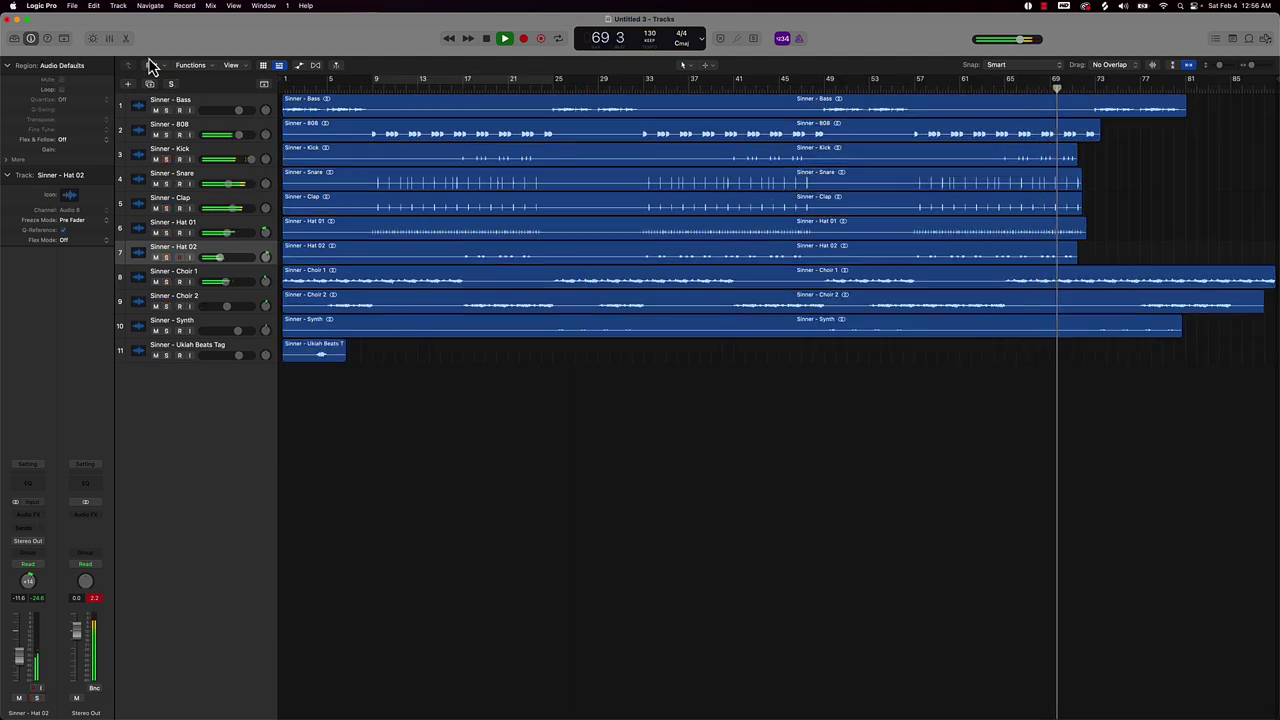
# - Show the mixer and route the outputs of the Bass and 808 channels to Bus 1
pyautogui.click(110, 38)
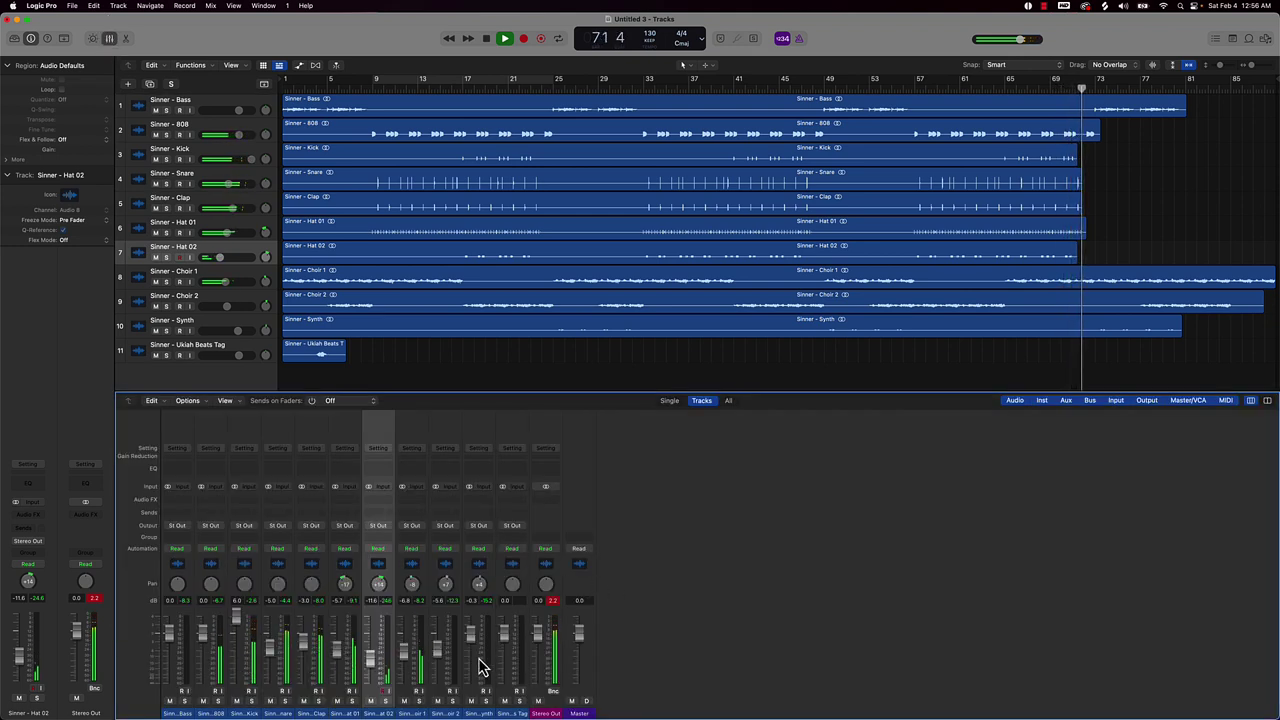
pyautogui.moveTo(211, 715); pyautogui.dragTo(177, 713)
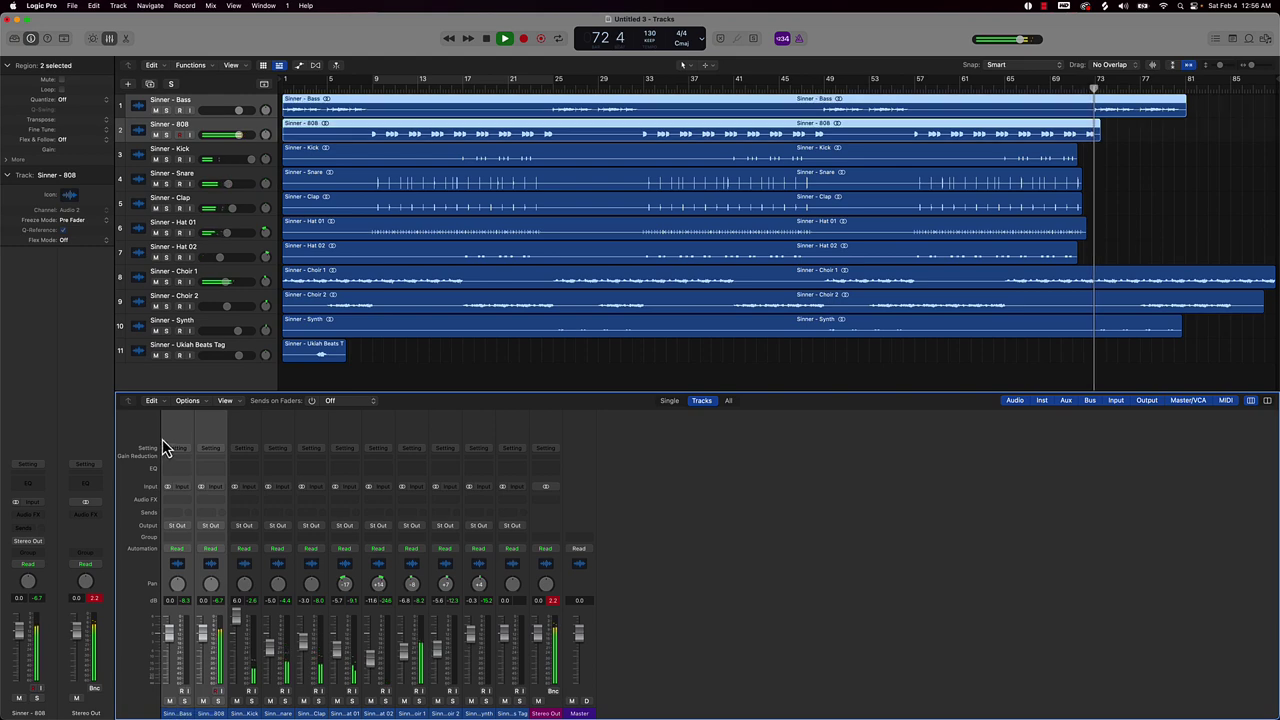
pyautogui.click(184, 528)
pyautogui.moveTo(205, 575)
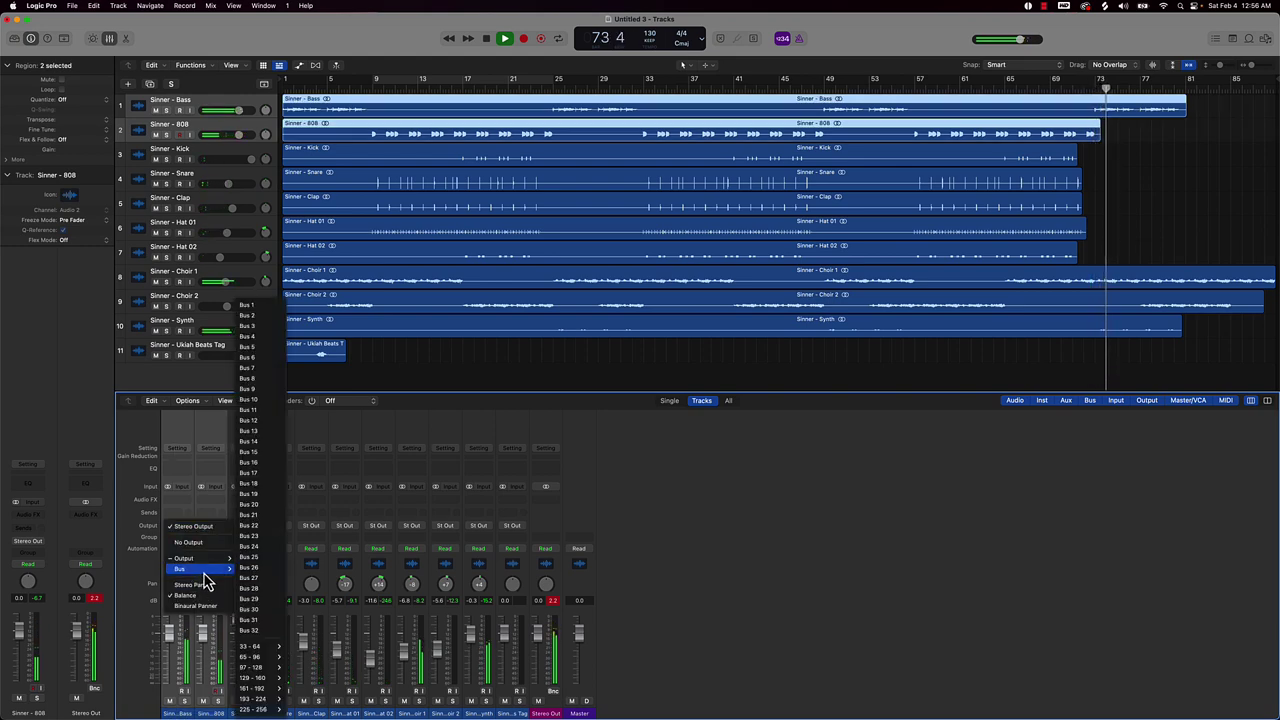
pyautogui.click(266, 308)
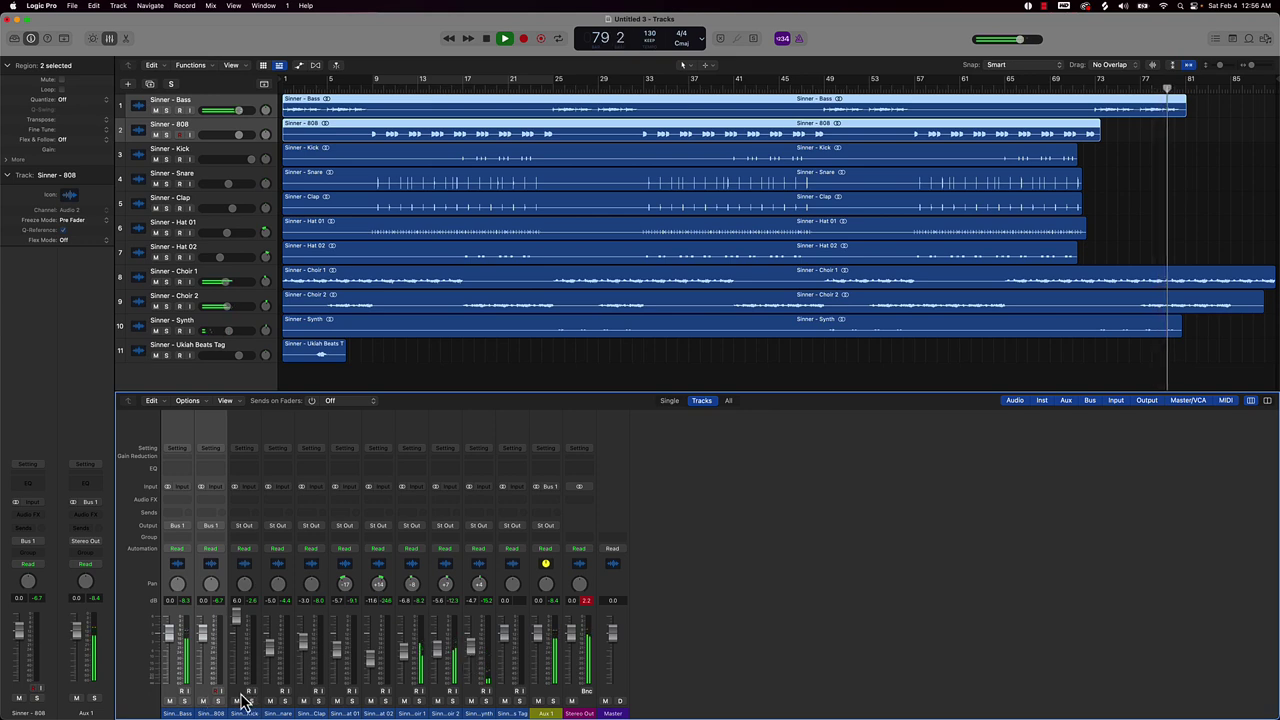
# - Route the outputs of the Kick, Snare, Clap, Hat 01 and Hat 02 channels to Bus 2
pyautogui.moveTo(240, 700); pyautogui.dragTo(383, 705)
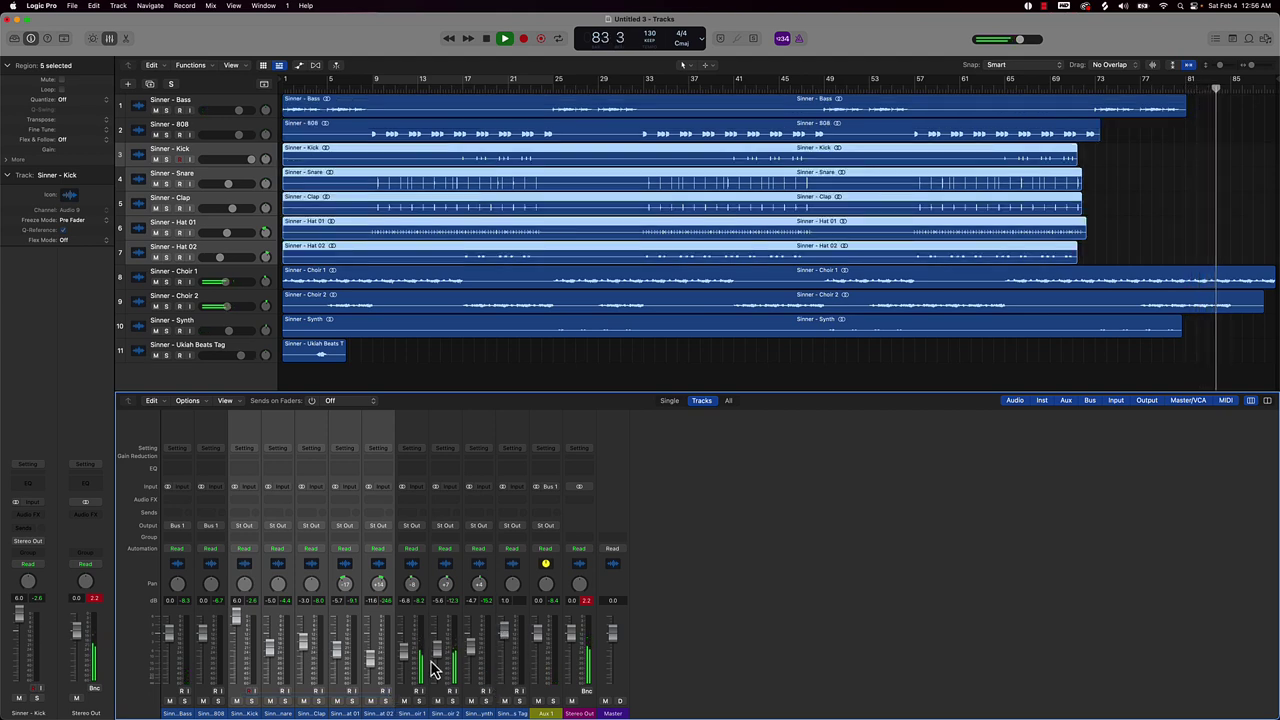
pyautogui.click(246, 527)
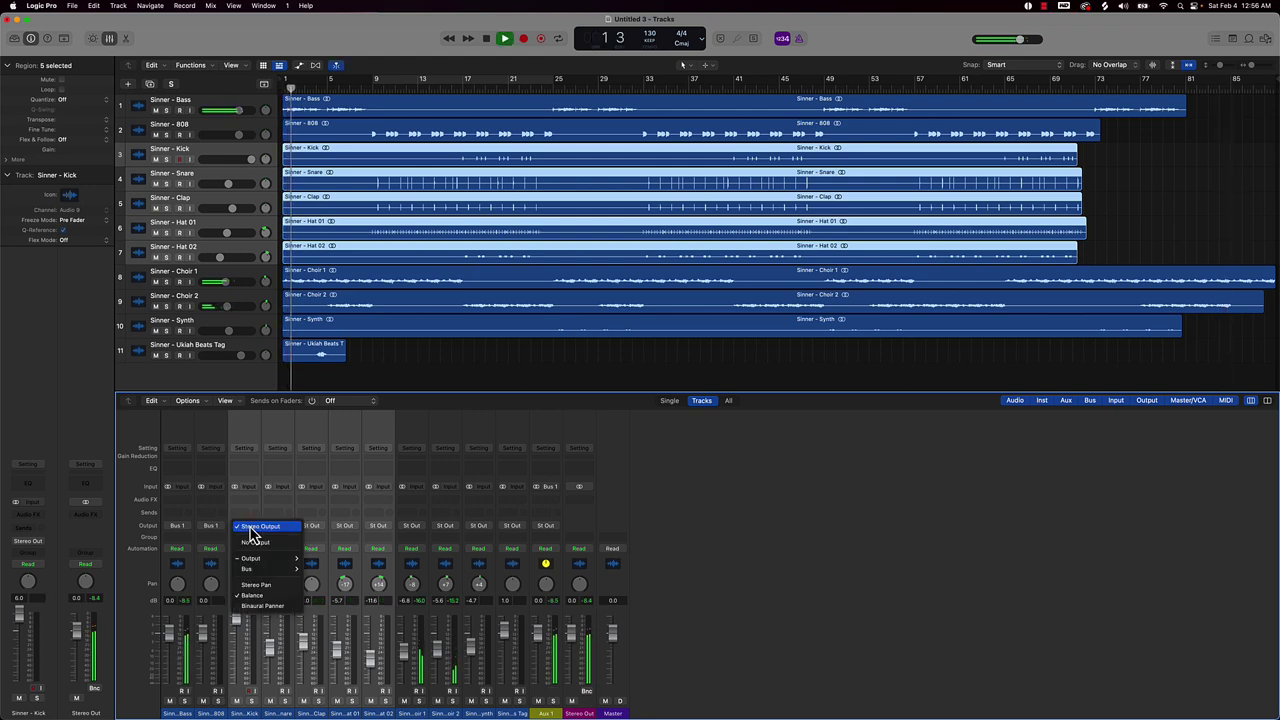
pyautogui.moveTo(250, 568)
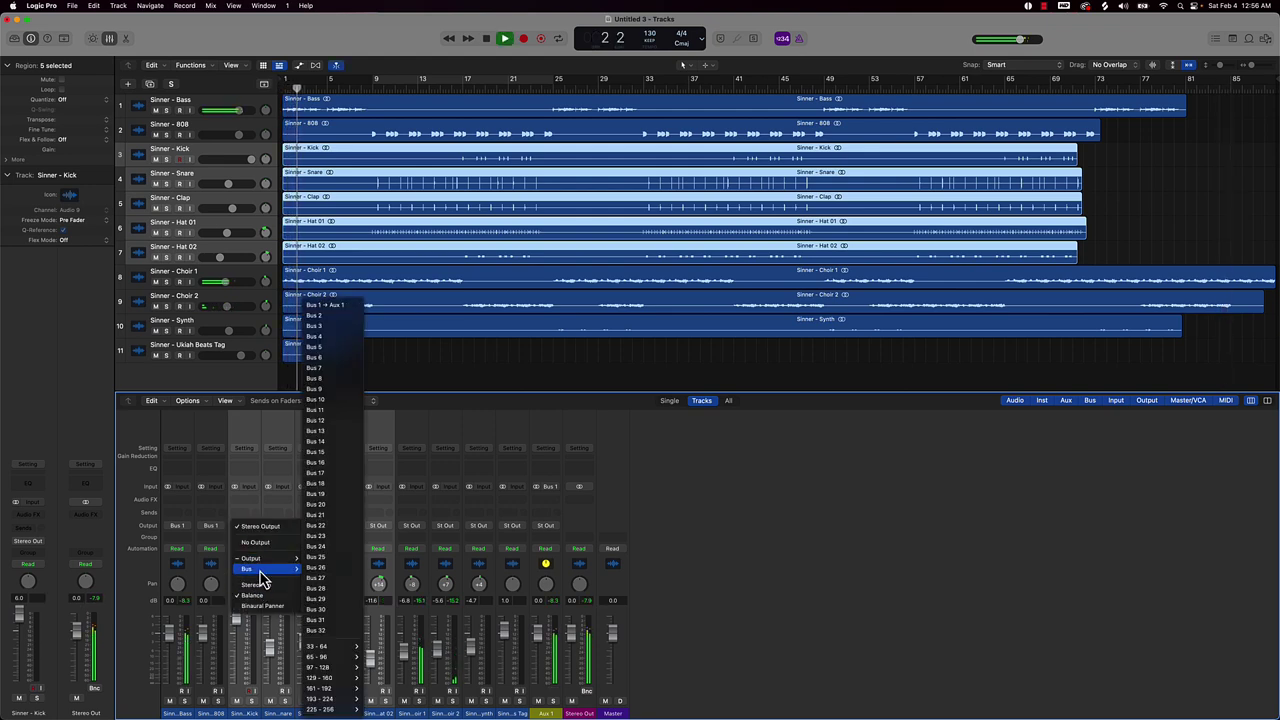
pyautogui.click(335, 315)
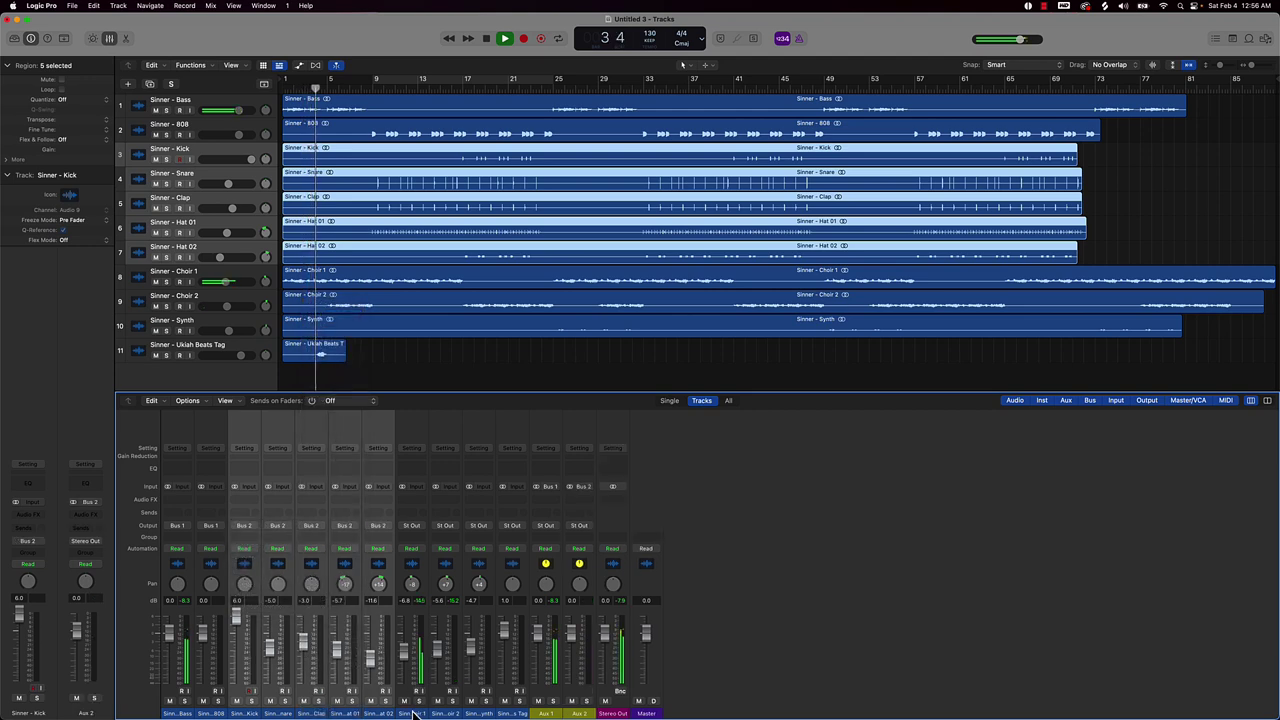
# - Route the outputs of the Choir 1, Choir 2 and Synth channels to Bus 3
pyautogui.moveTo(414, 714); pyautogui.dragTo(482, 714)
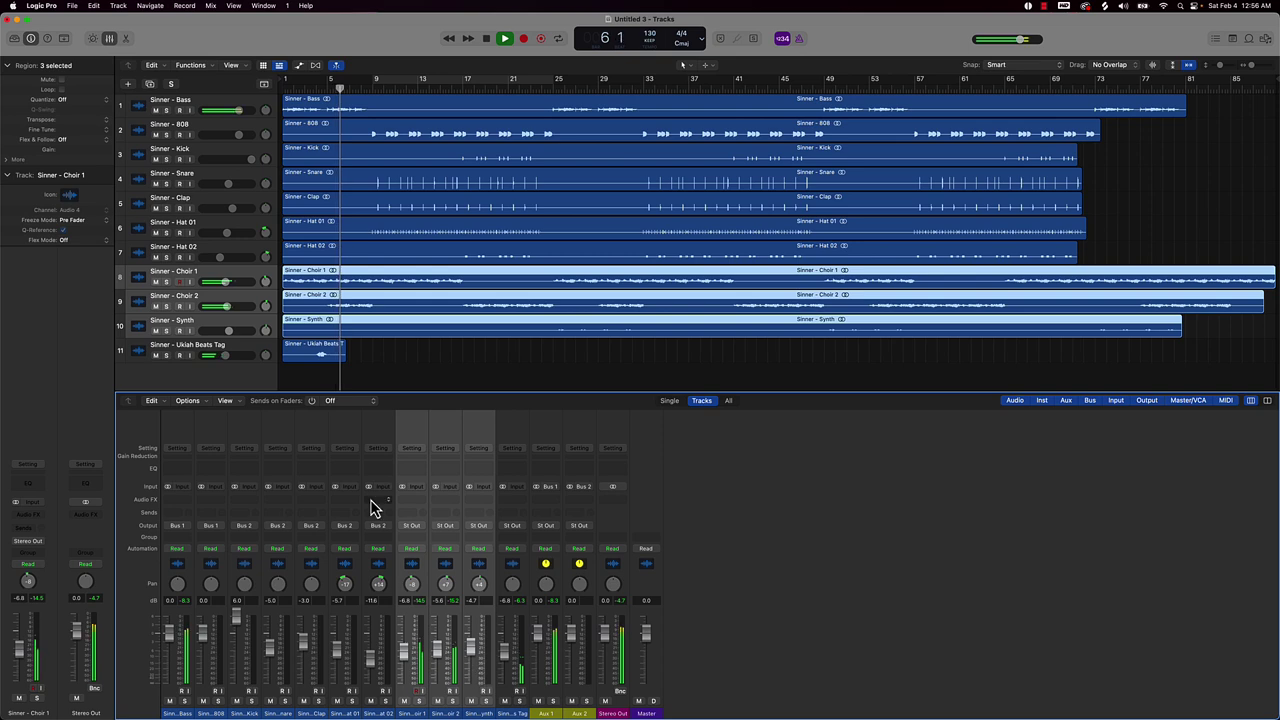
pyautogui.click(411, 531)
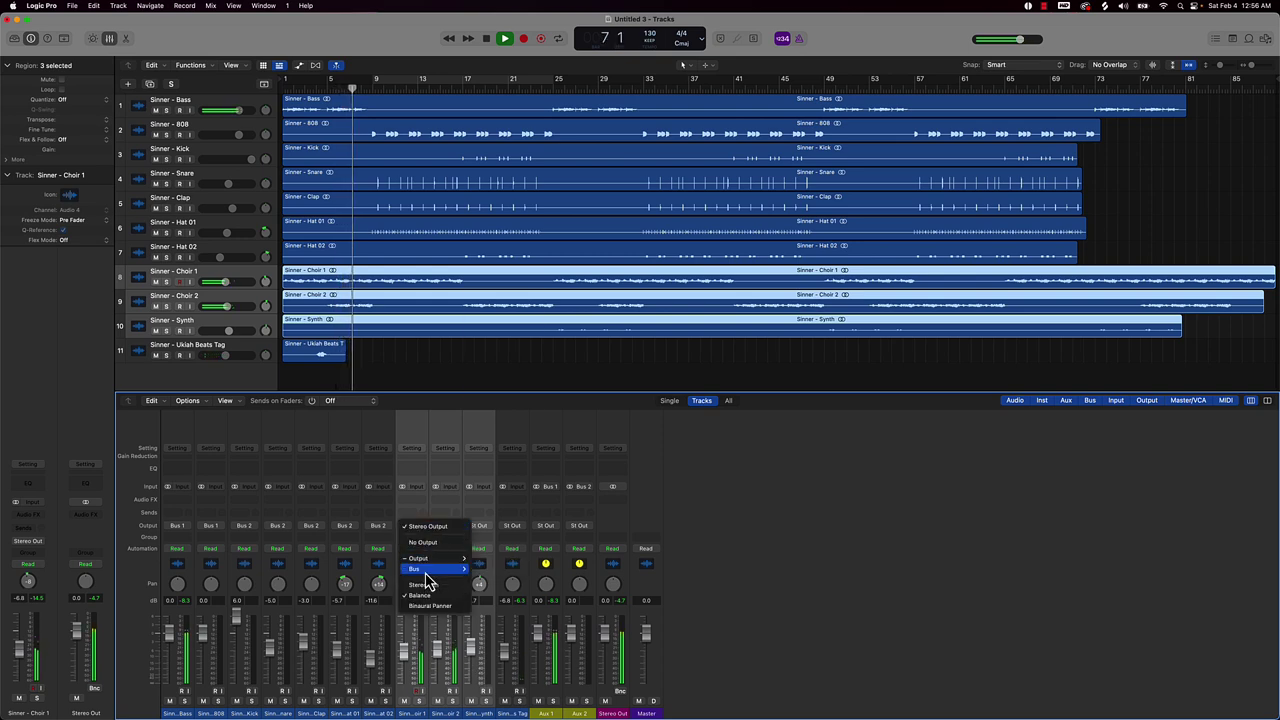
pyautogui.moveTo(414, 568)
pyautogui.click(501, 327)
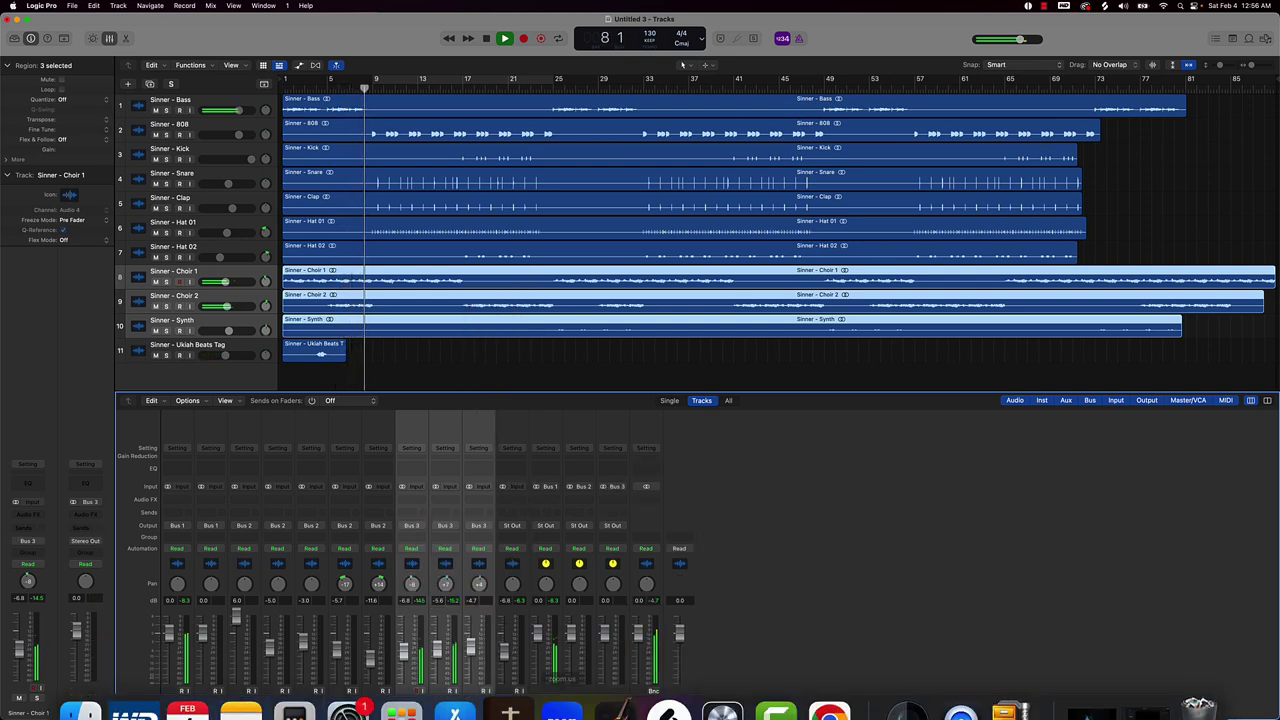
# - Rename the aux channels fed by Bus 1, Bus 2 and Bus 3 as Bass, Drums and Melody
pyautogui.click(548, 713)
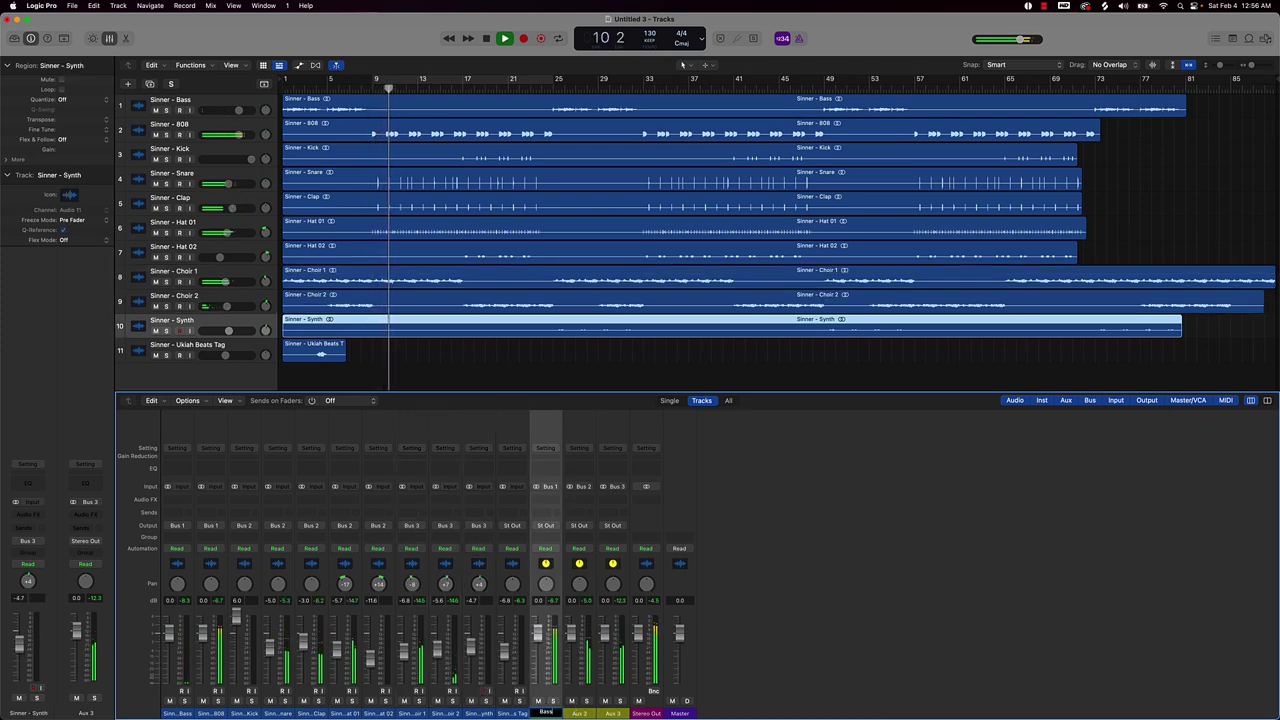
pyautogui.click(589, 710)
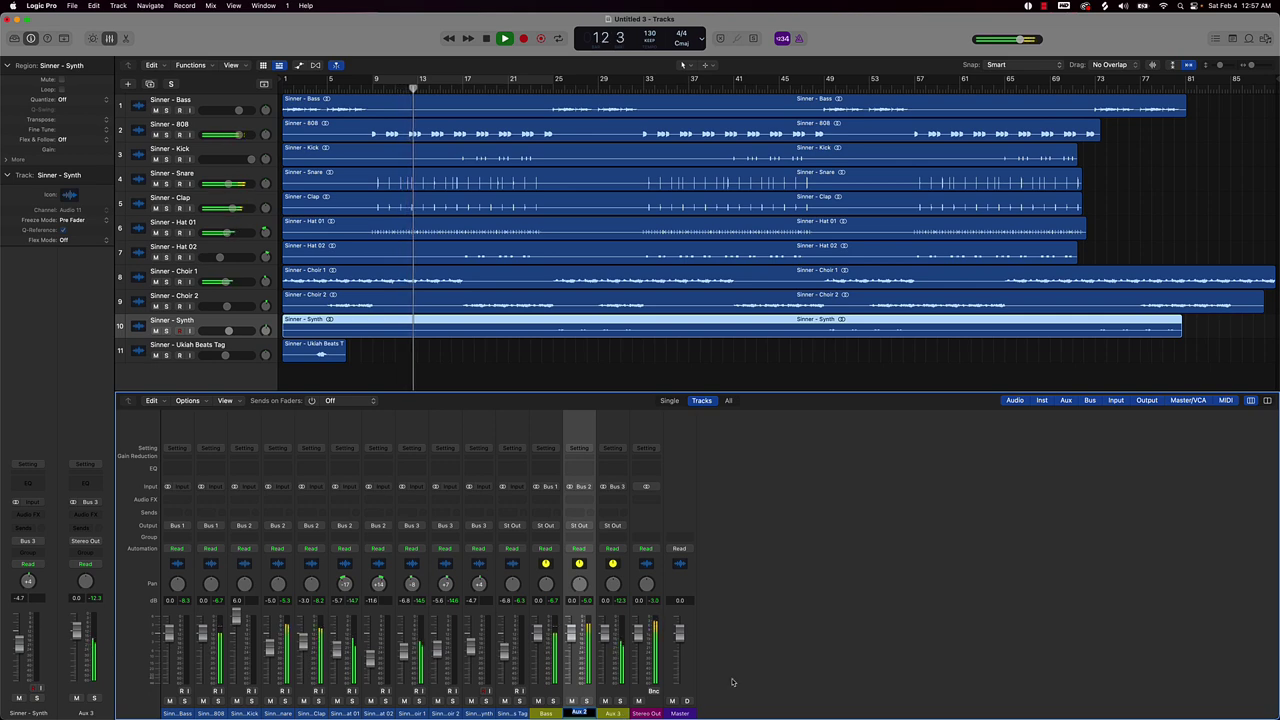
pyautogui.write('Drums')
pyautogui.press('Return')
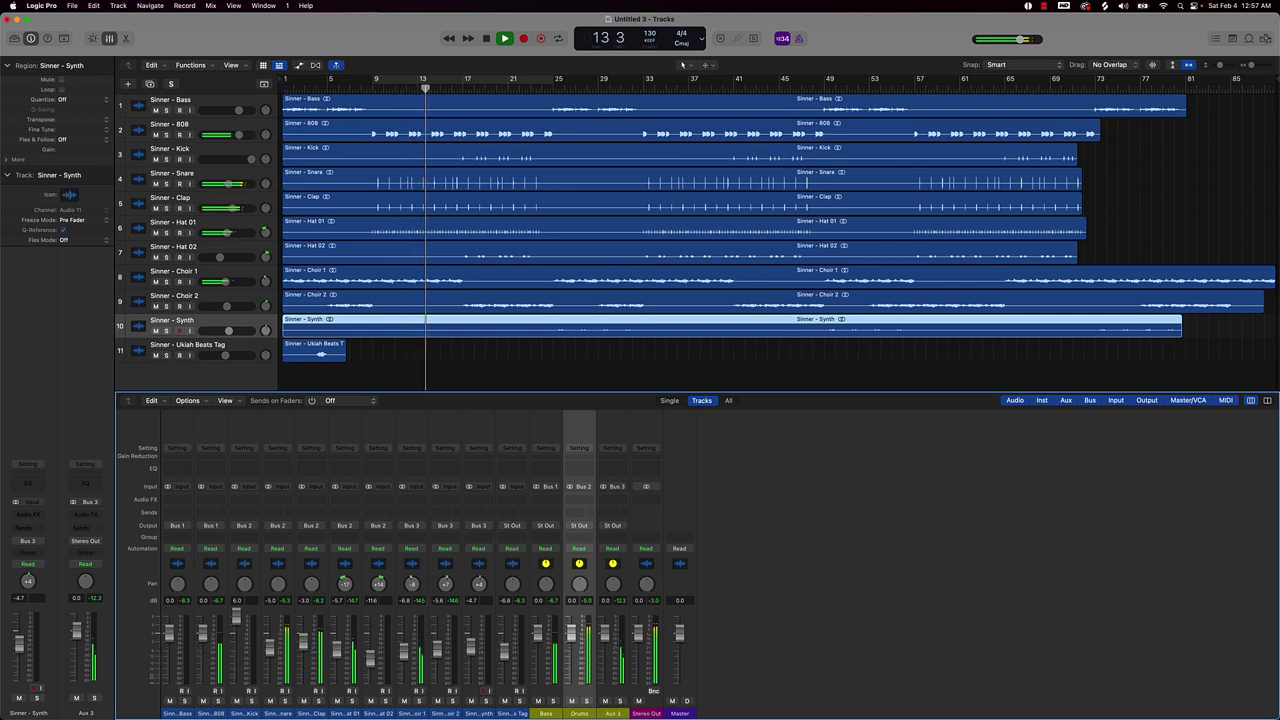
pyautogui.doubleClick(612, 712)
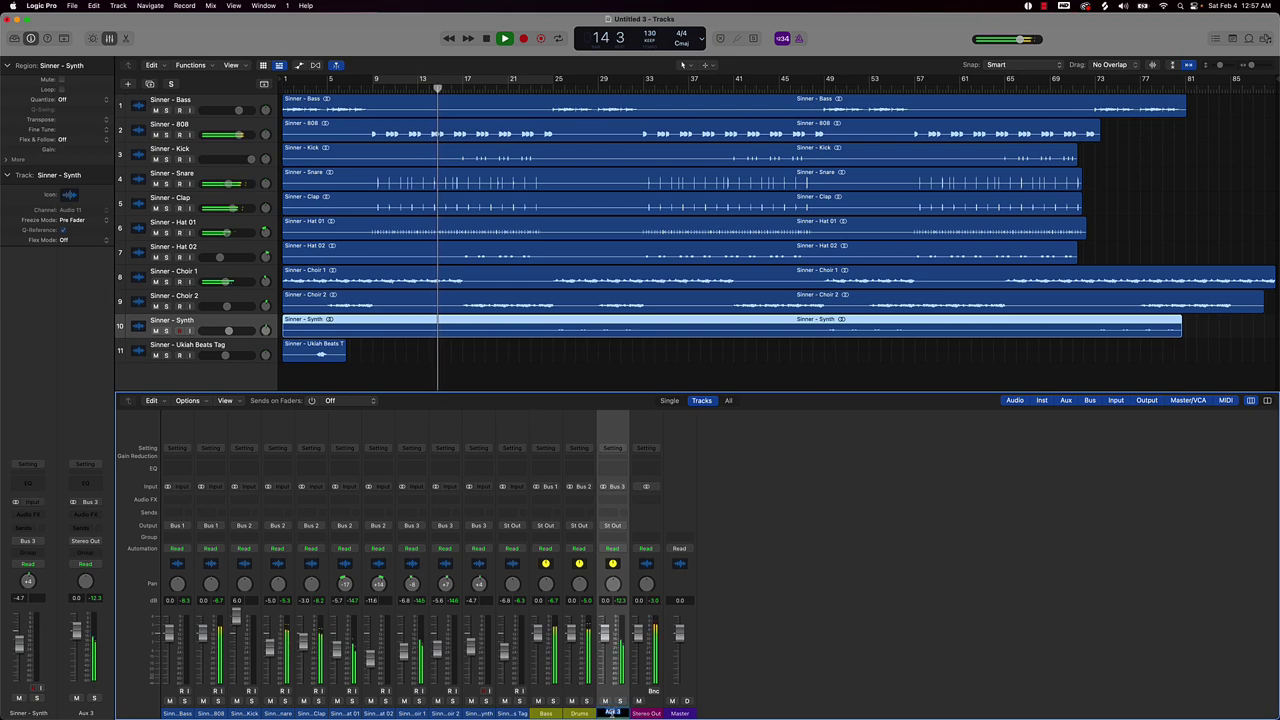
pyautogui.write('Ch')
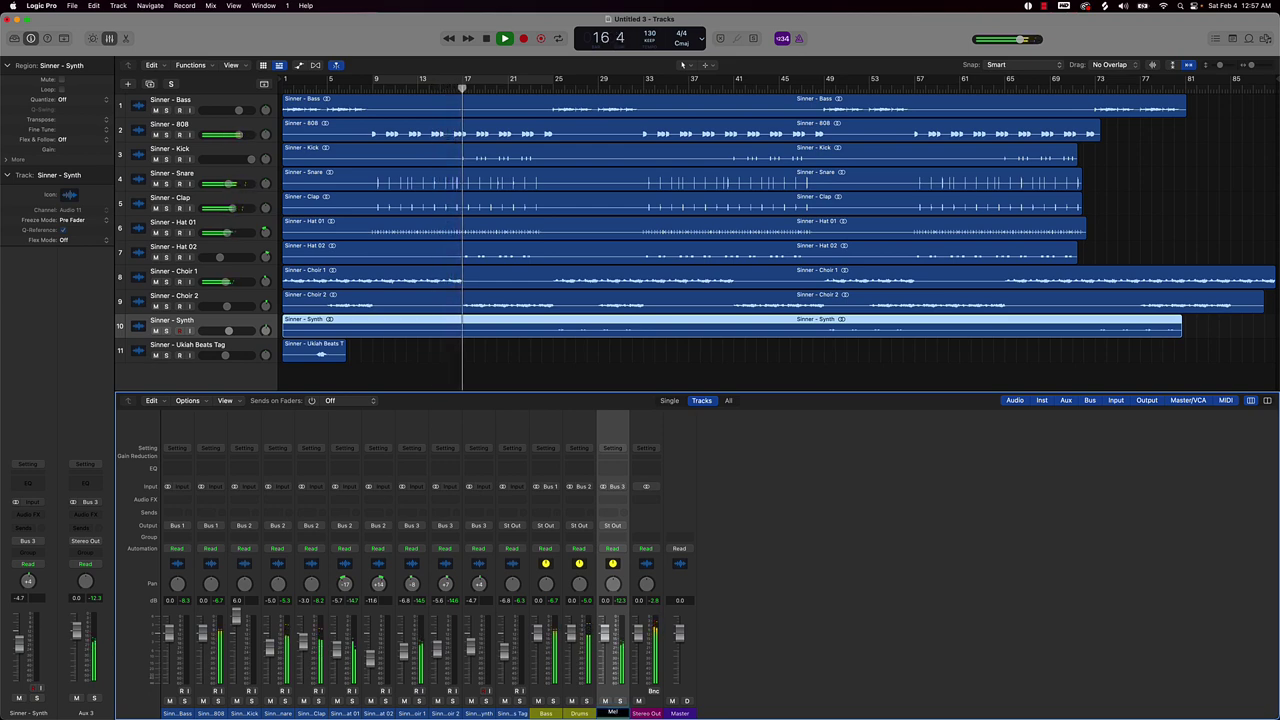
pyautogui.press('Return')
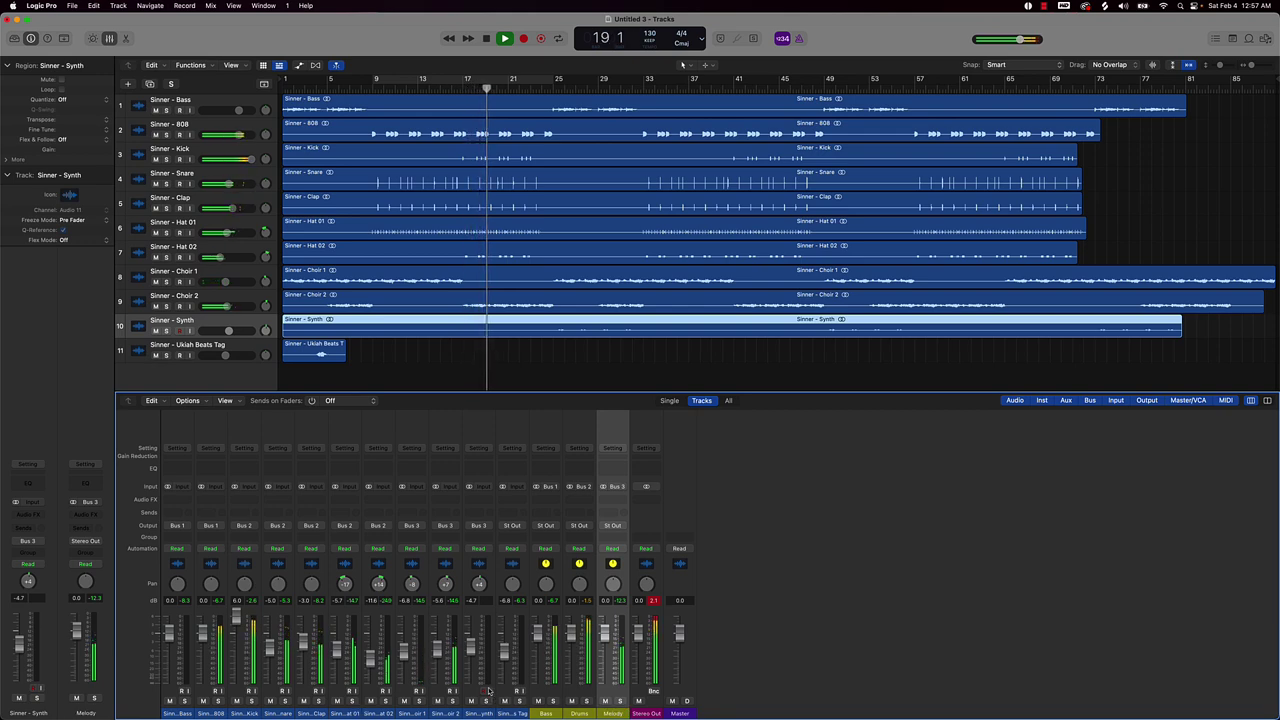
# - Lower the three bus faders together, then fine-tune Bass to -4.3 dB, Drums to -3.3 dB and Melody to -4.6 dB
pyautogui.moveTo(544, 691); pyautogui.dragTo(603, 688)
pyautogui.moveTo(571, 634); pyautogui.dragTo(569, 647)
pyautogui.click(654, 601)
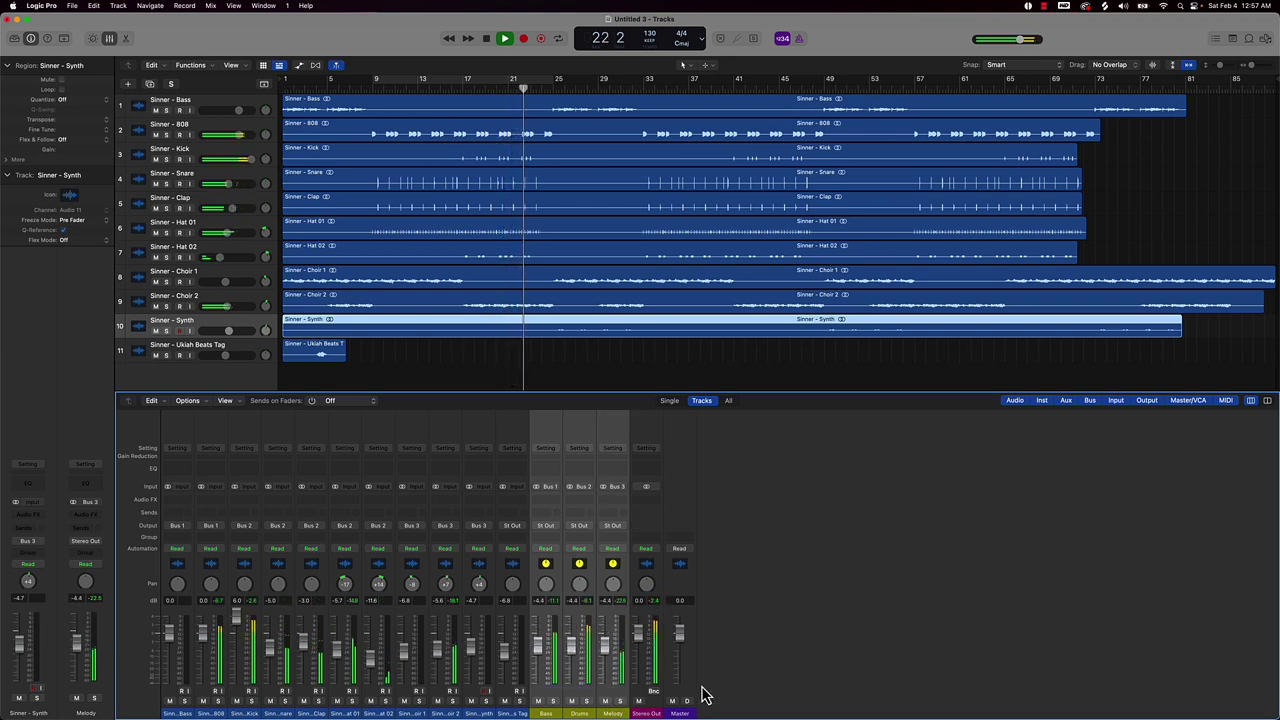
pyautogui.moveTo(571, 647); pyautogui.dragTo(571, 651)
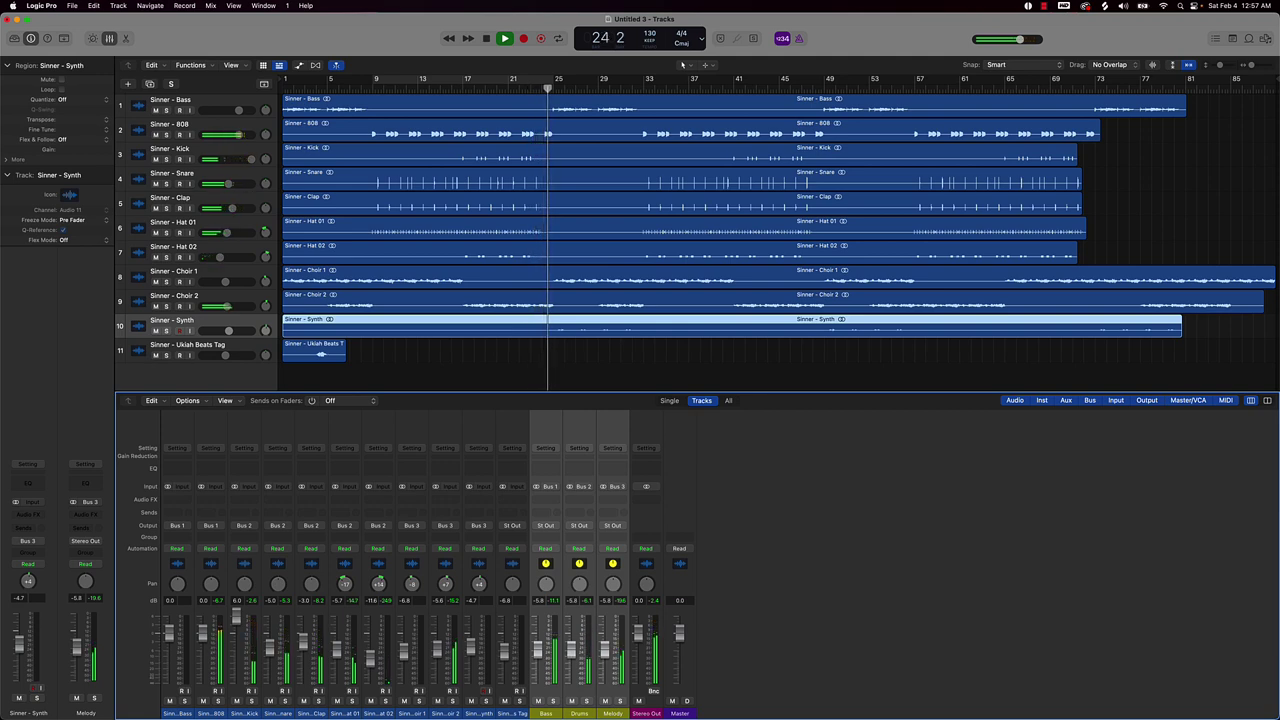
pyautogui.moveTo(537, 655); pyautogui.dragTo(537, 648)
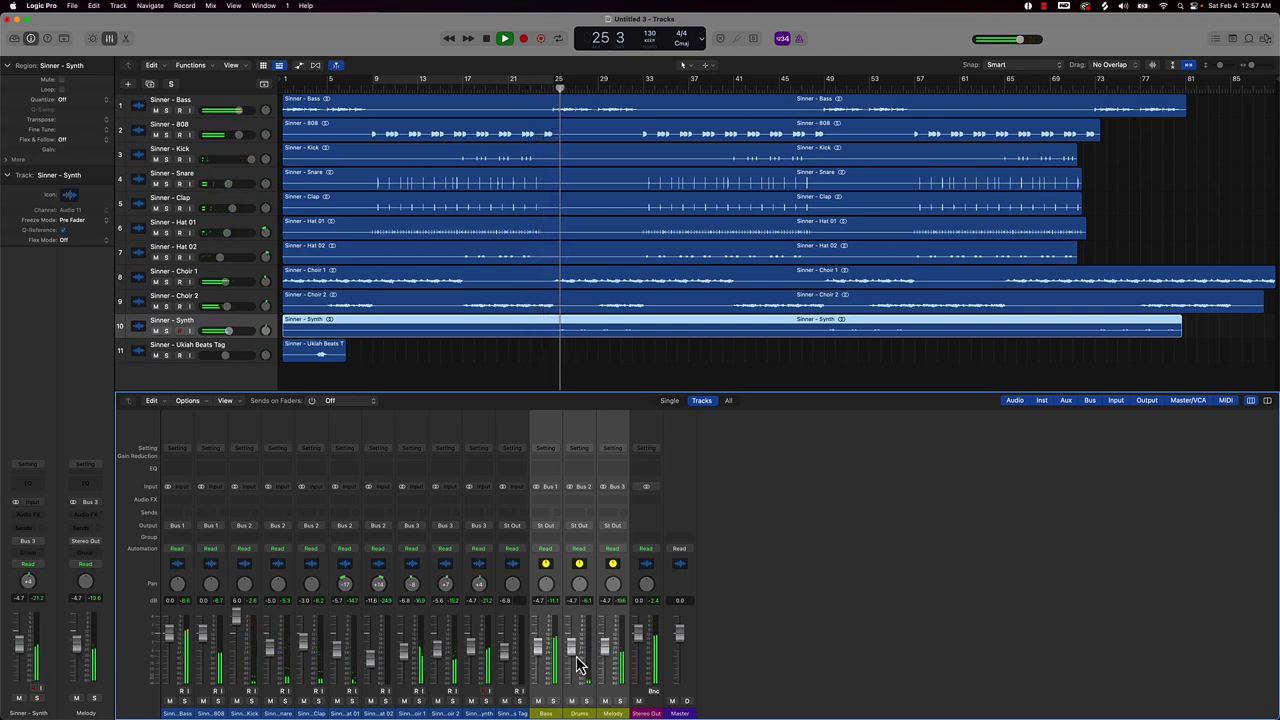
pyautogui.click(579, 691)
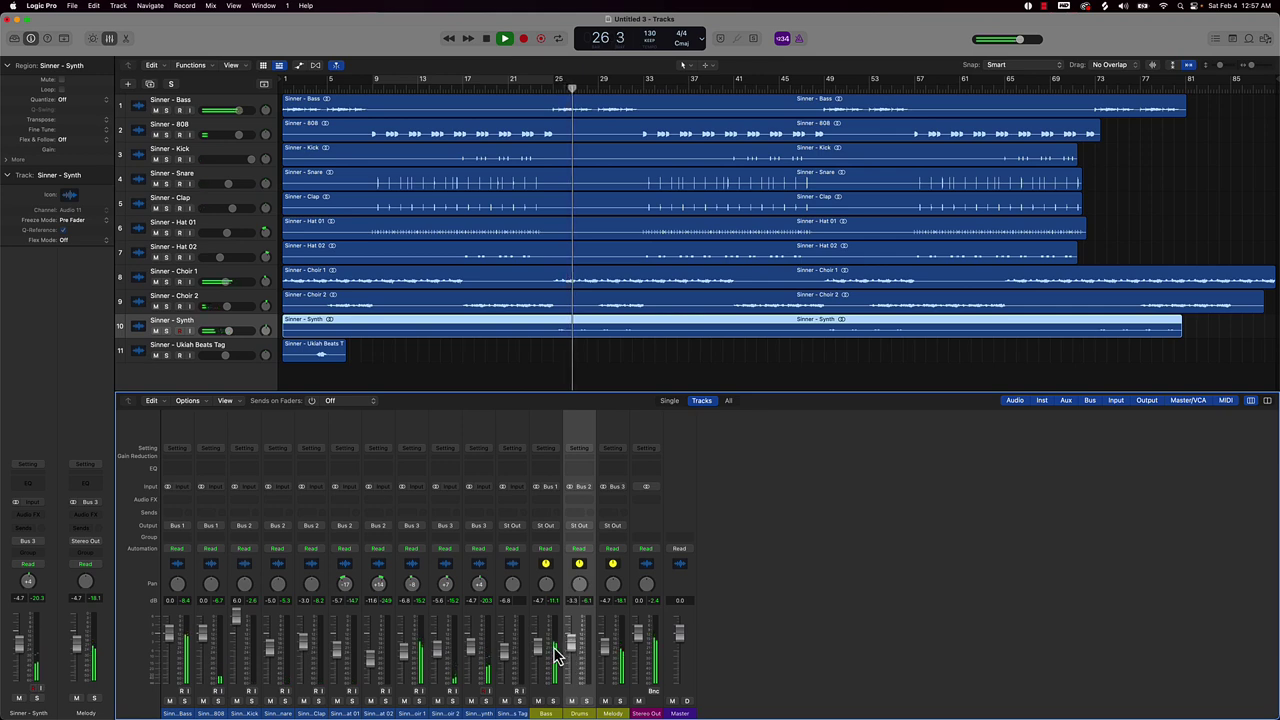
pyautogui.moveTo(540, 658); pyautogui.dragTo(540, 653)
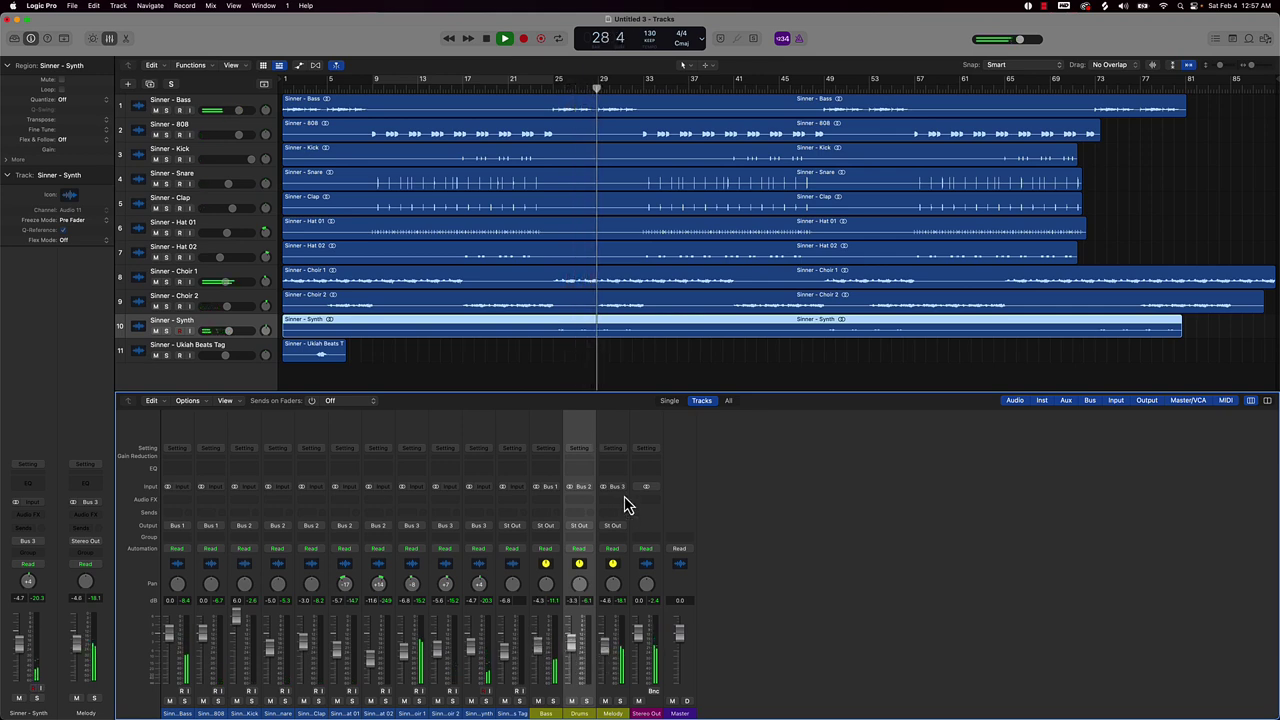
# - Insert a REQ 6 equalizer on Choir 1 and set its band 1 low cut to about 175 Hz with 2.7 gain
pyautogui.click(624, 498)
pyautogui.click(736, 475)
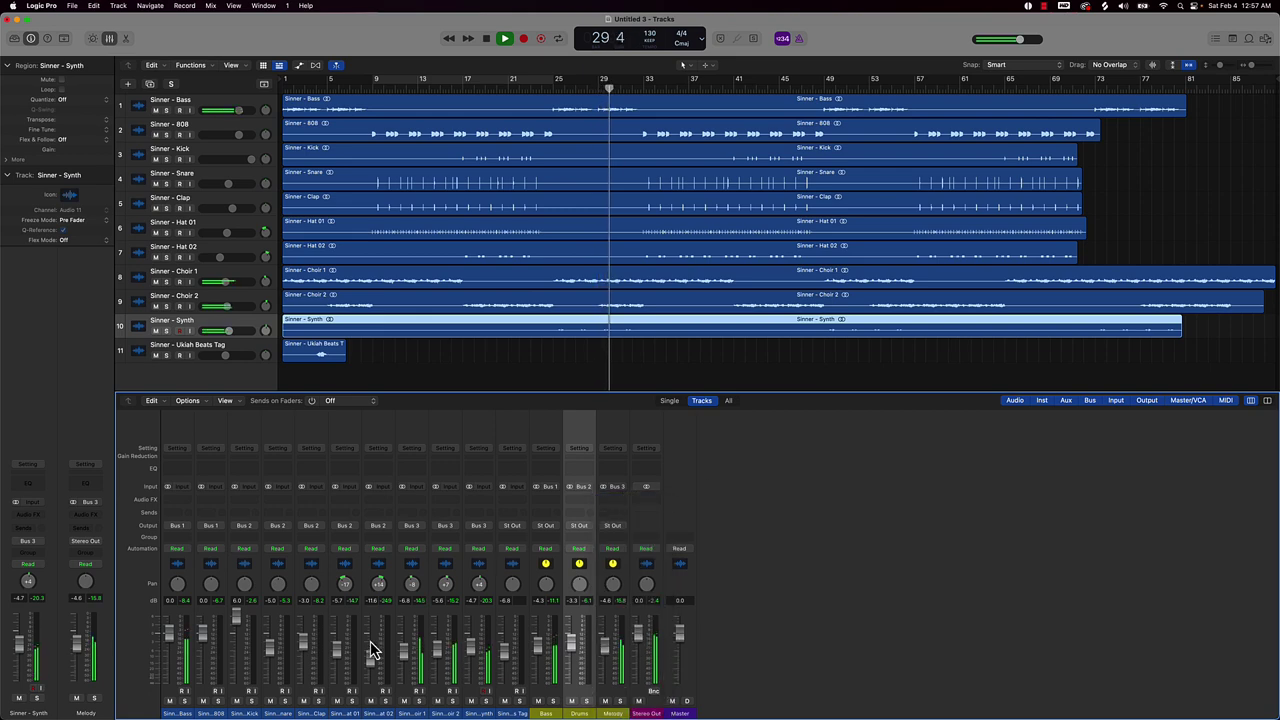
pyautogui.click(485, 509)
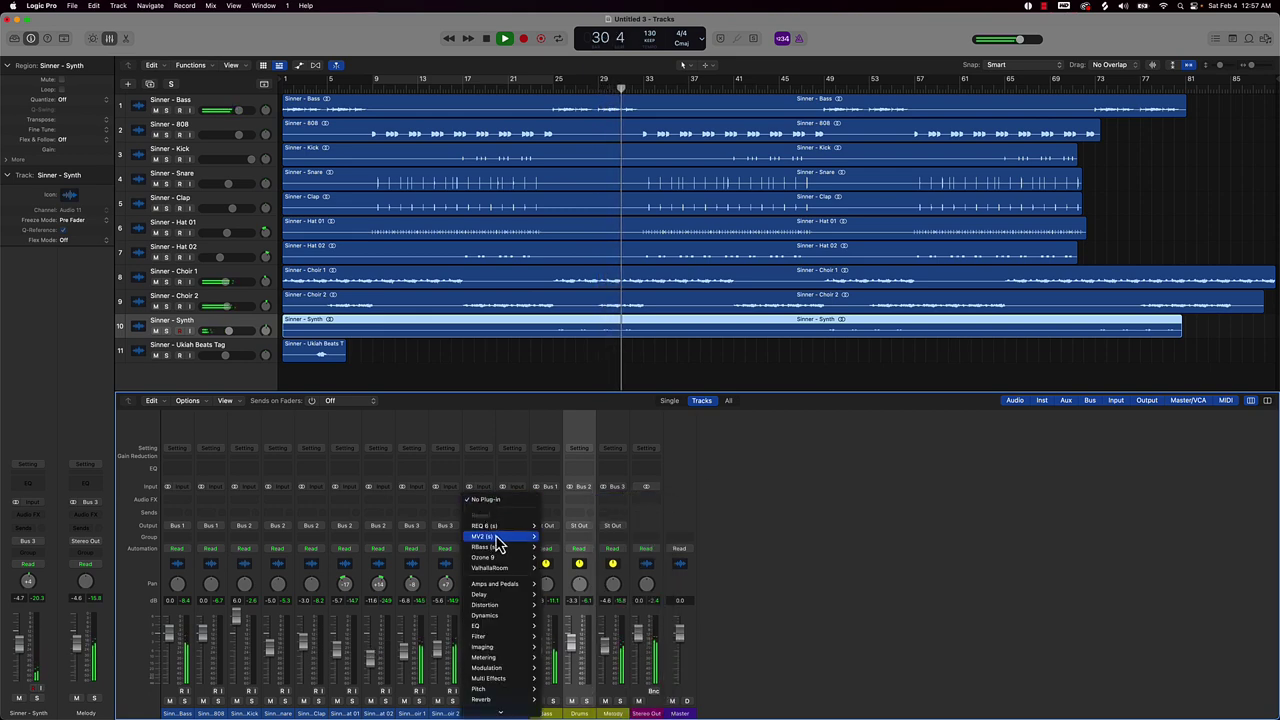
pyautogui.click(545, 532)
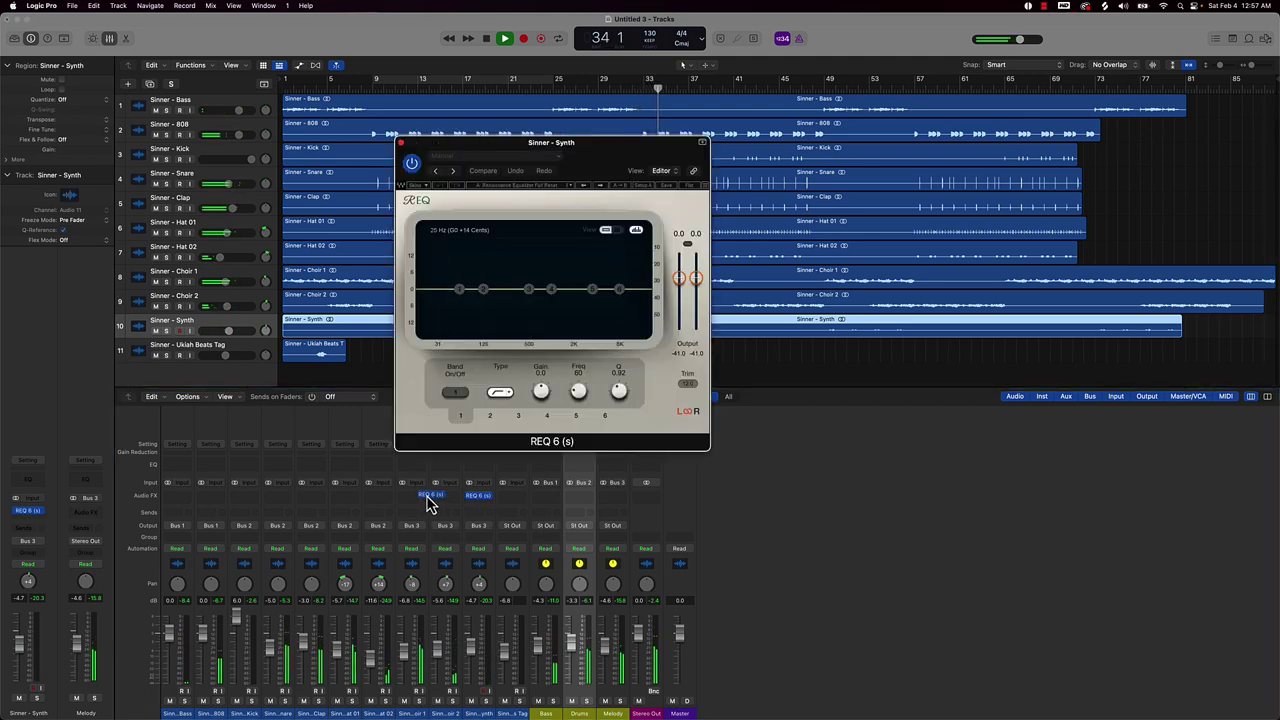
pyautogui.moveTo(427, 503); pyautogui.dragTo(414, 500)
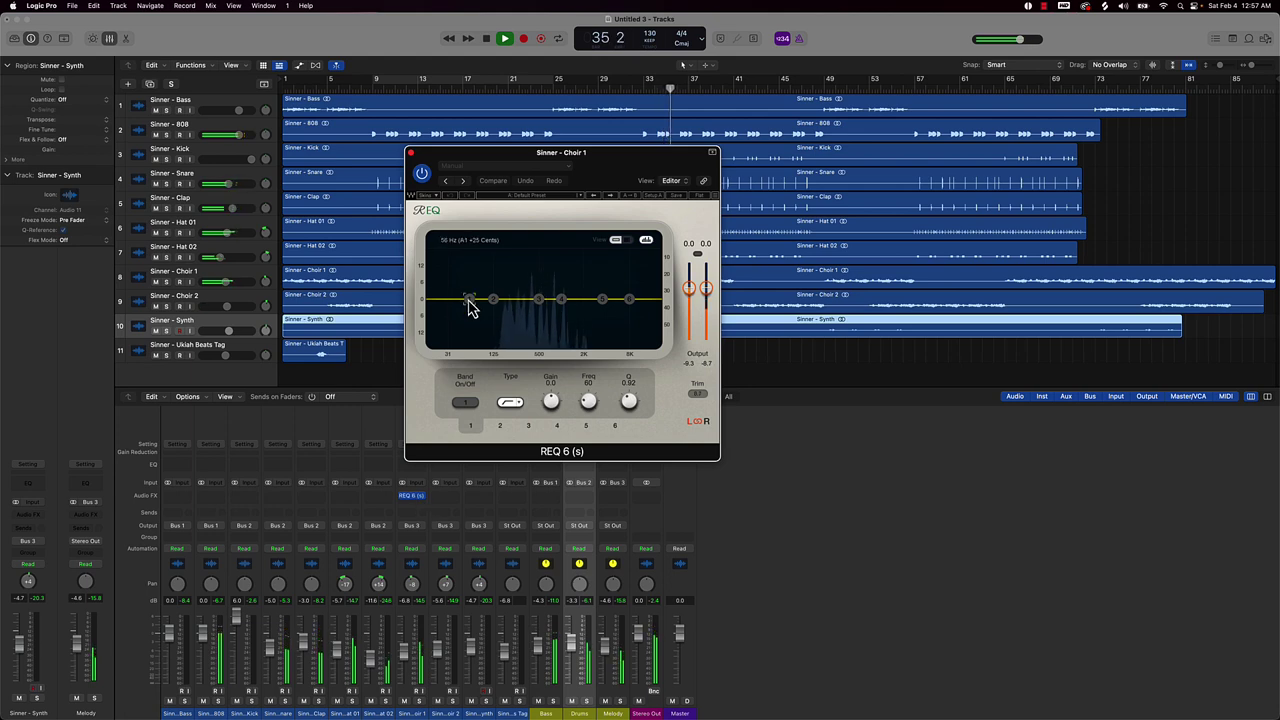
pyautogui.moveTo(470, 301); pyautogui.dragTo(520, 289)
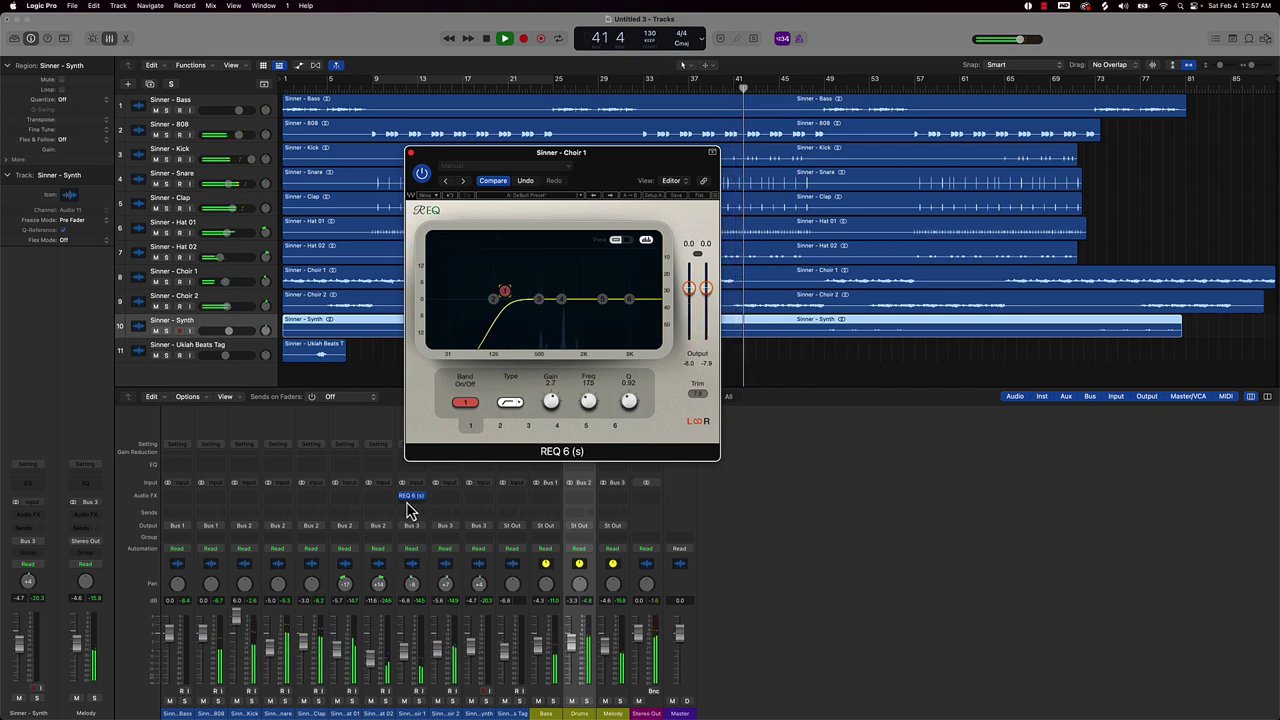
# - Copy the REQ 6 from Choir 1 to Choir 2 and set its band 1 low cut to about 339 Hz with 4.2 gain
pyautogui.moveTo(413, 507); pyautogui.dragTo(437, 503)
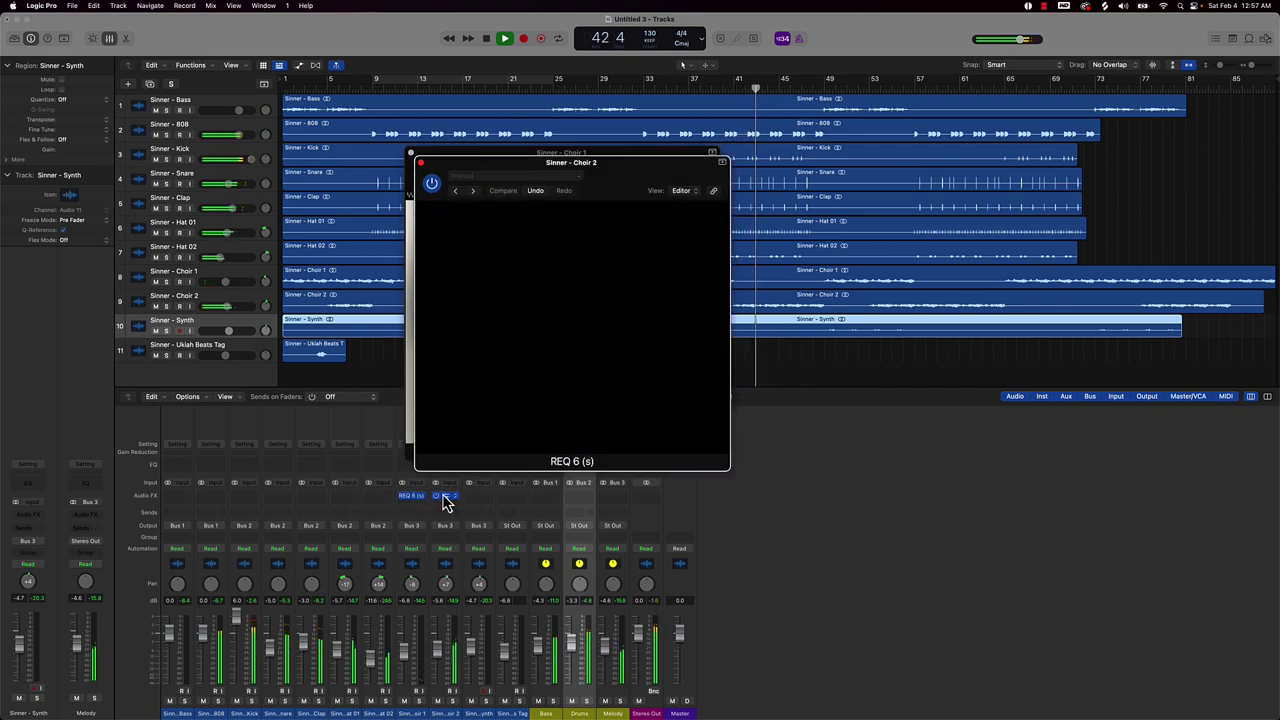
pyautogui.click(445, 497)
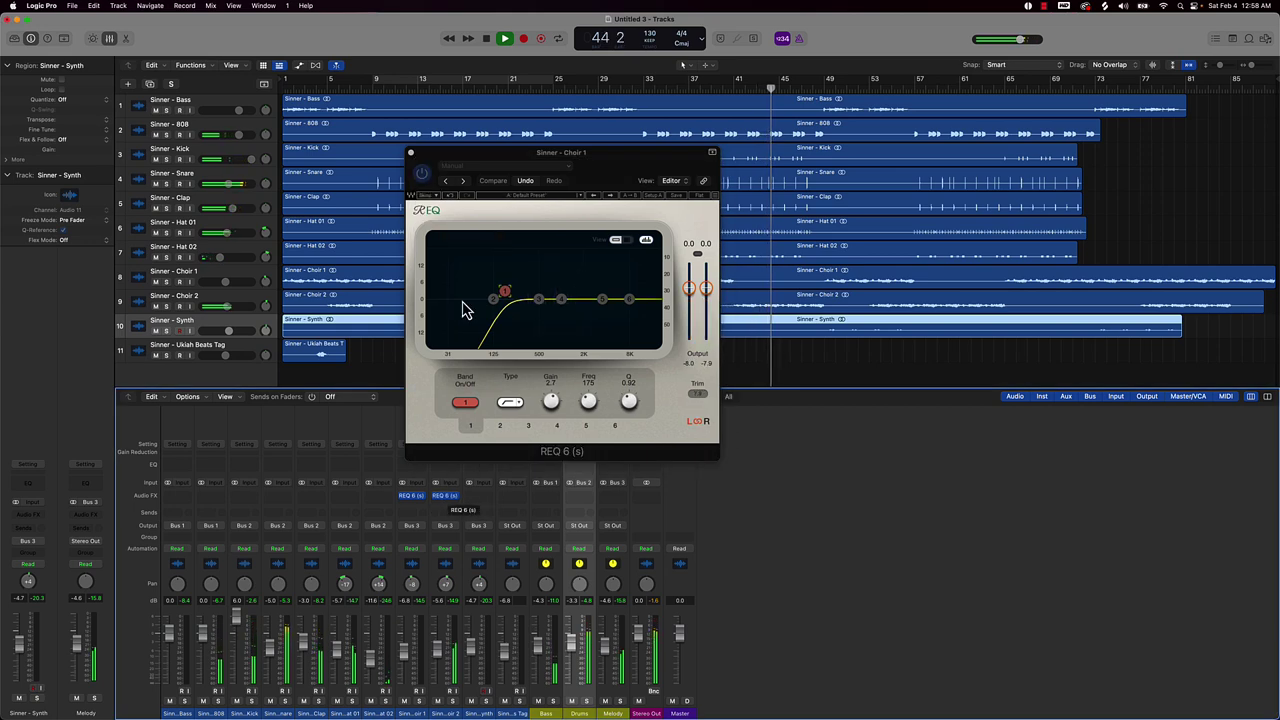
pyautogui.click(446, 498)
pyautogui.moveTo(512, 302); pyautogui.dragTo(538, 297)
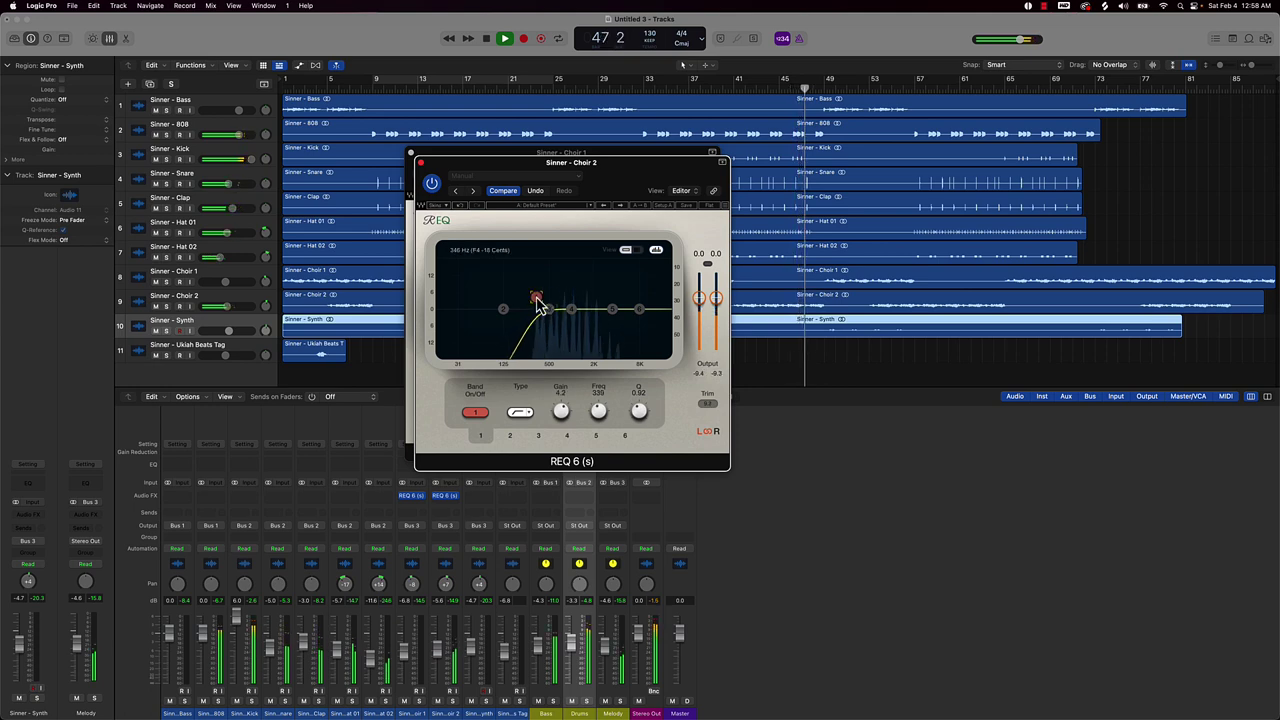
pyautogui.click(420, 162)
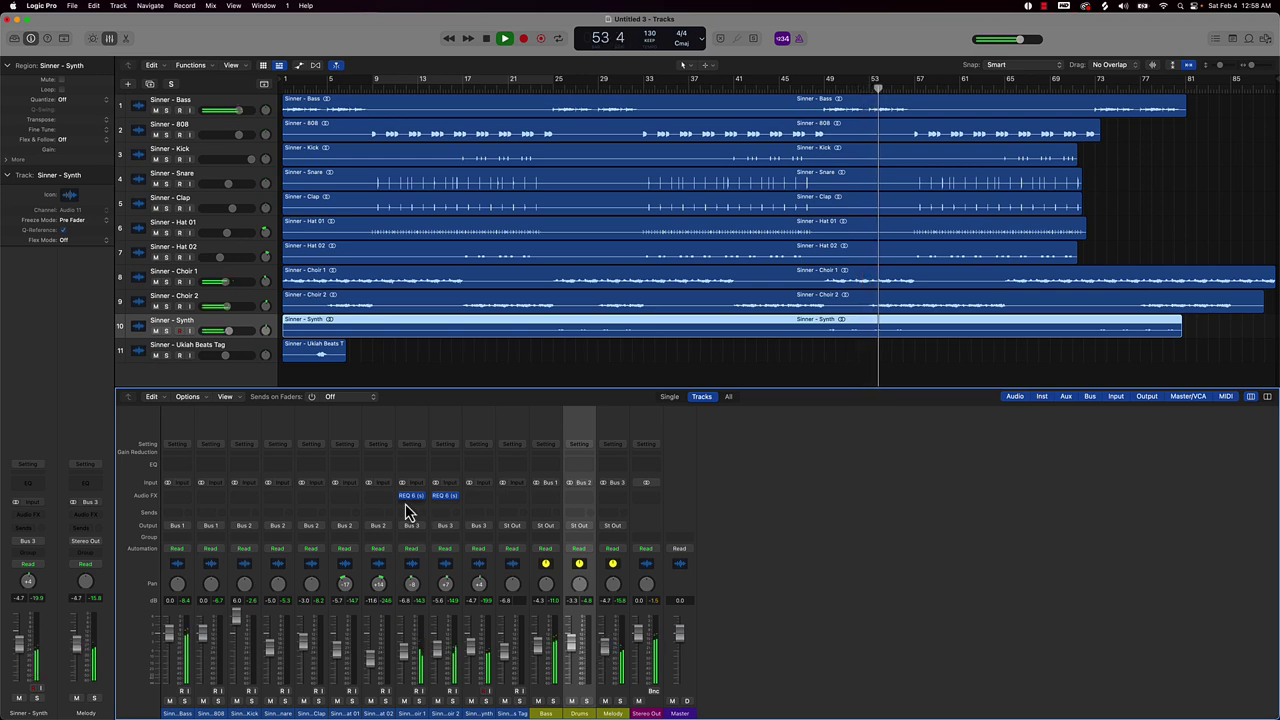
# - Copy the REQ 6 from Choir 2 to Synth and set its band 1 low cut to about 234 Hz with 4.3 gain
pyautogui.moveTo(445, 503); pyautogui.dragTo(480, 500)
pyautogui.click(480, 497)
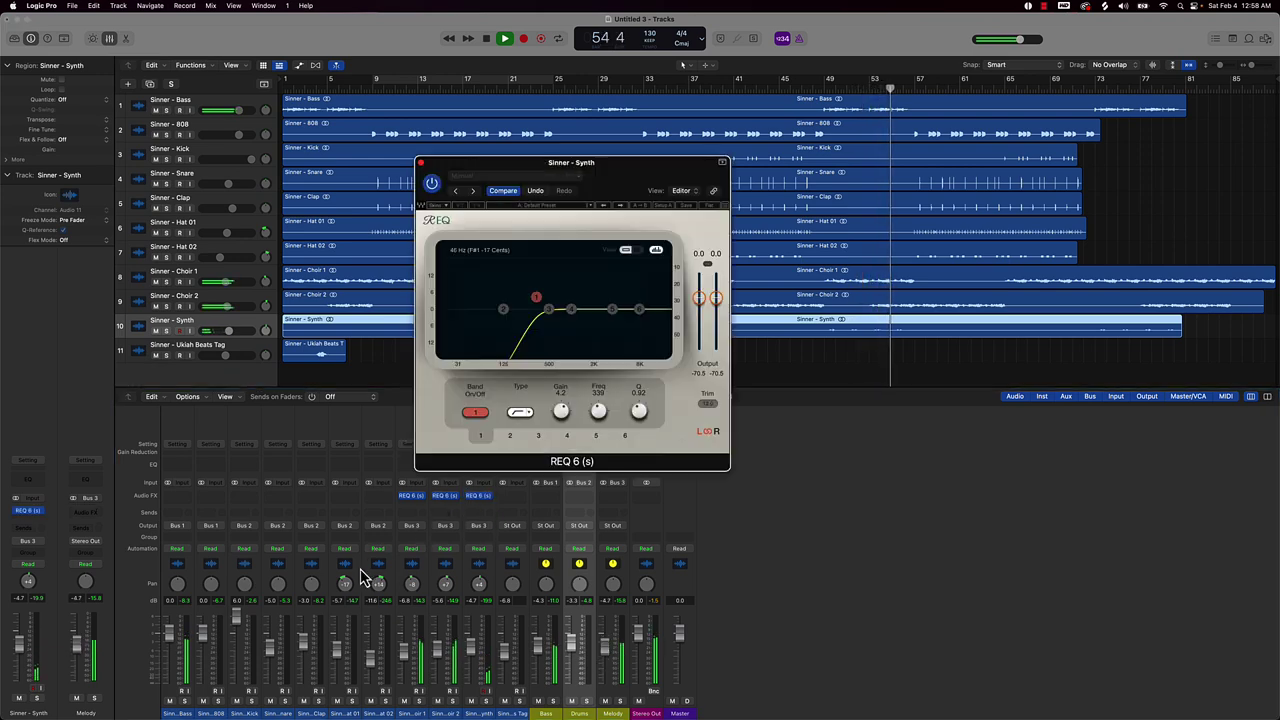
pyautogui.moveTo(536, 297); pyautogui.dragTo(518, 300)
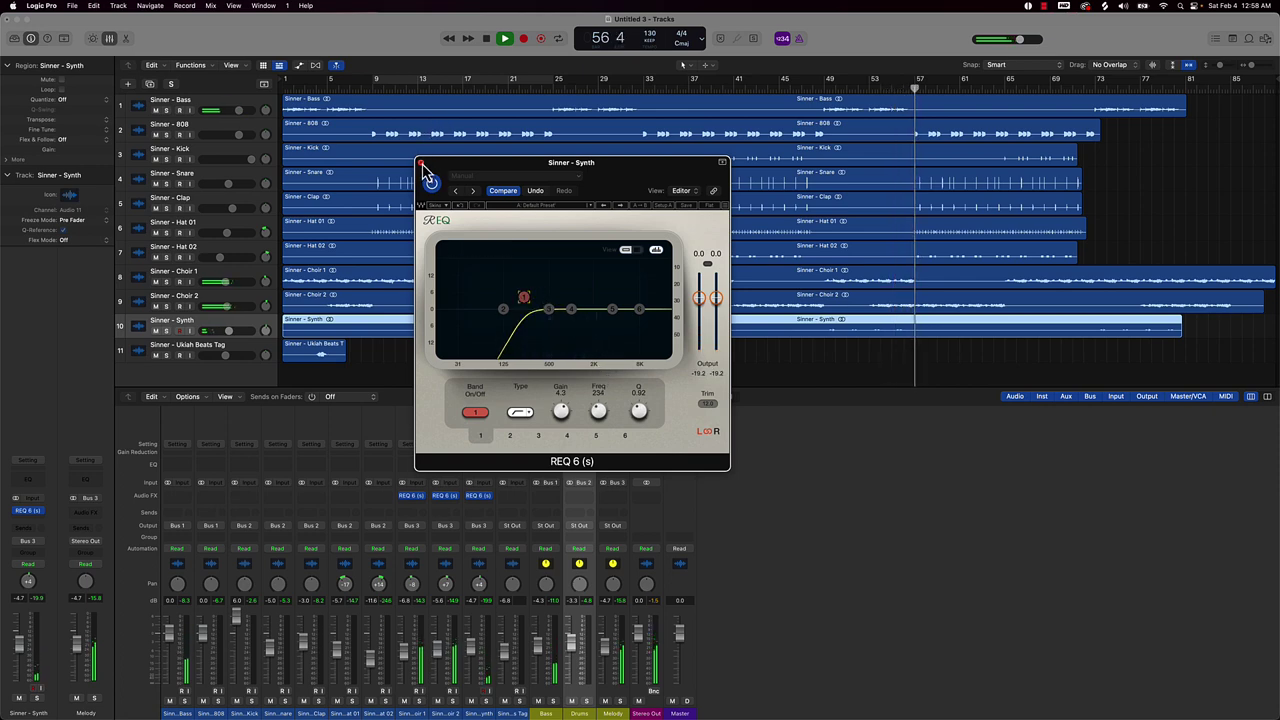
pyautogui.click(420, 162)
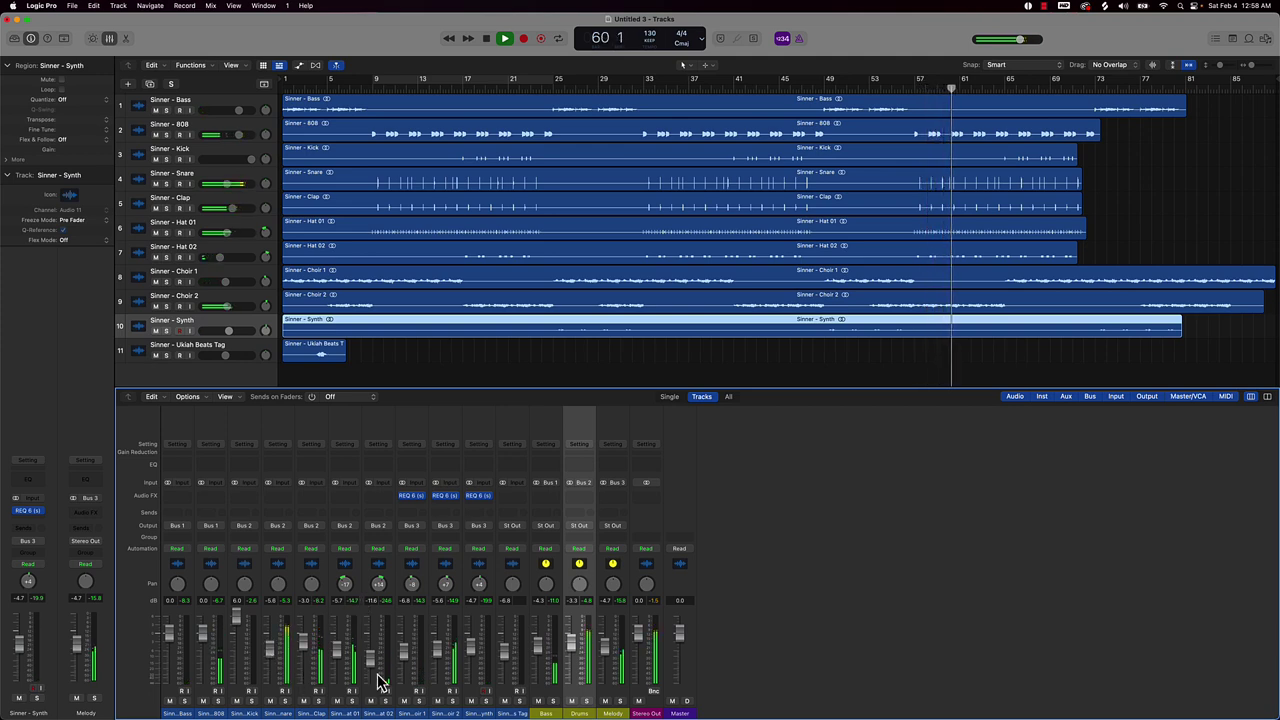
# - Raise the Snare fader to -4.2 dB and lower the Hat 01 fader to -5.9 dB
pyautogui.moveTo(270, 650); pyautogui.dragTo(270, 646)
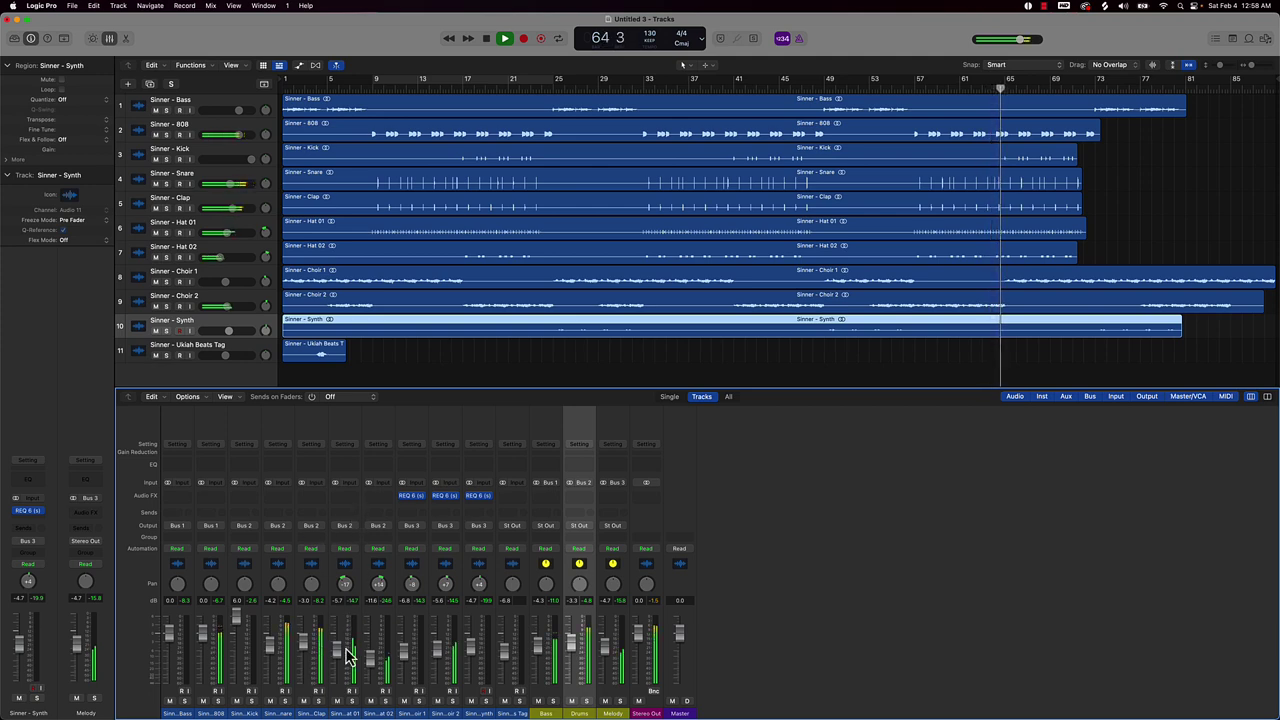
pyautogui.moveTo(338, 650); pyautogui.dragTo(338, 654)
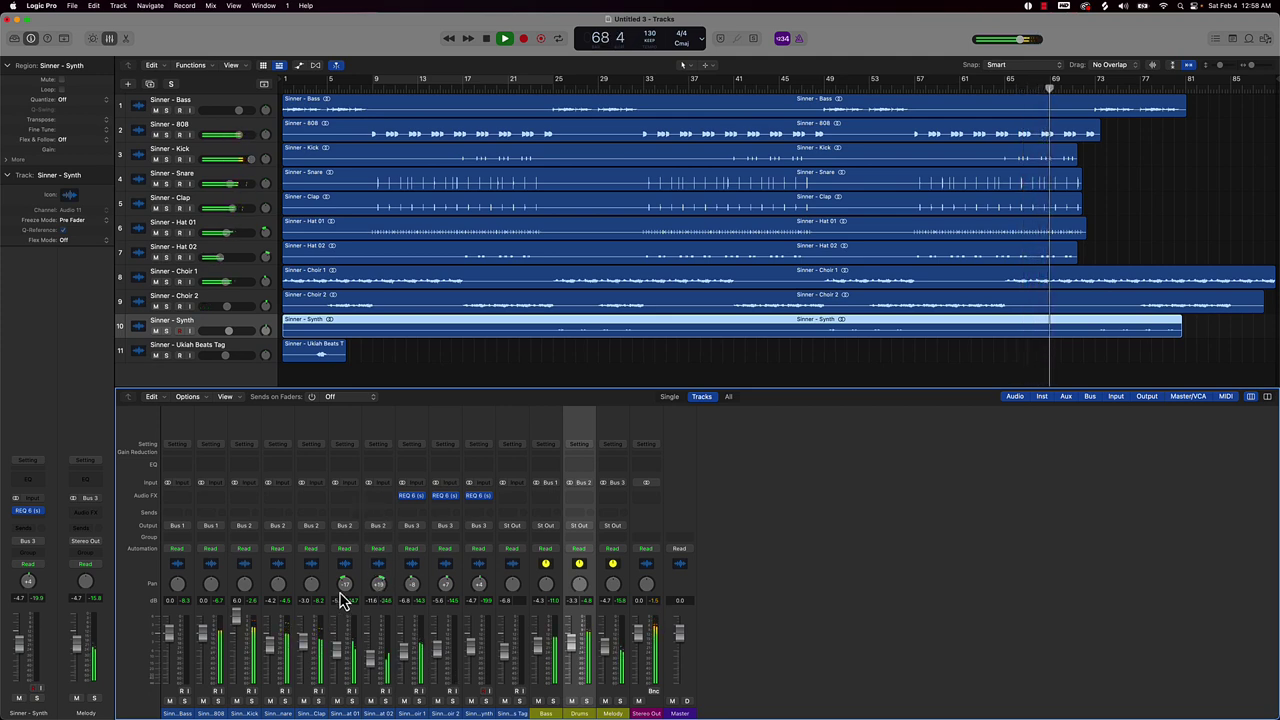
# - Insert a stereo REQ 6 equalizer on the Hat 01 channel
pyautogui.click(347, 494)
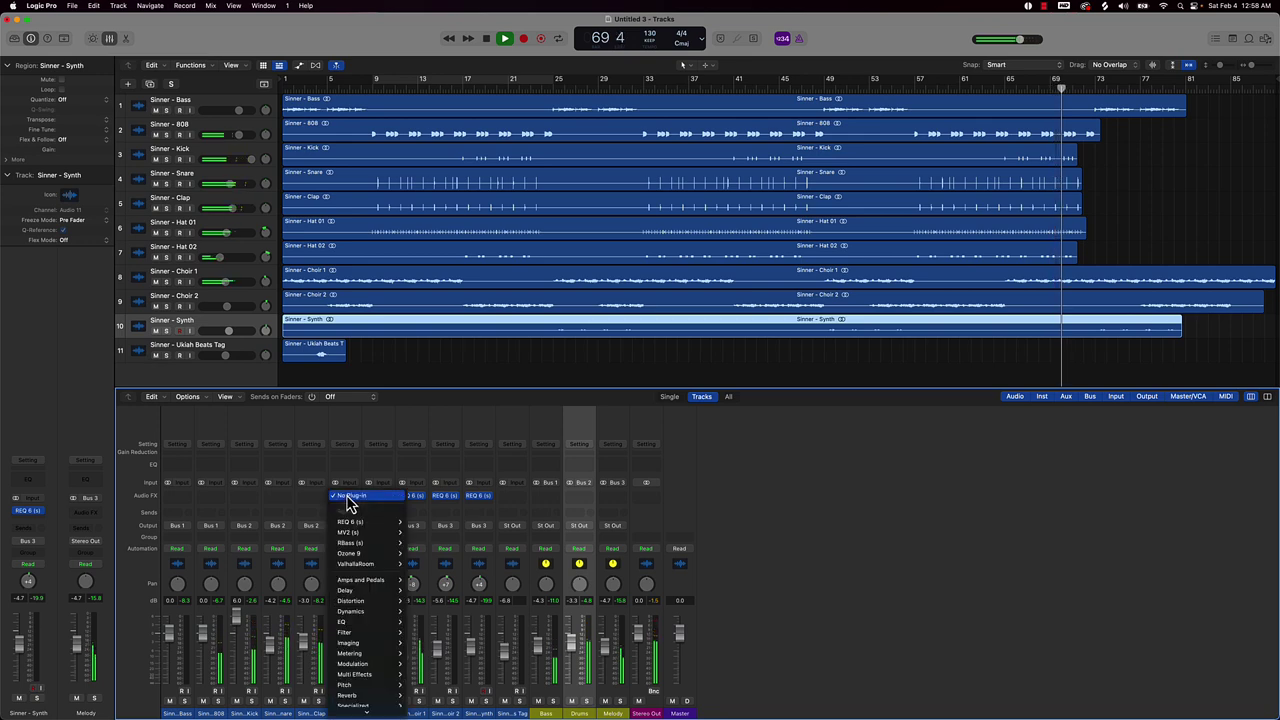
pyautogui.moveTo(371, 524)
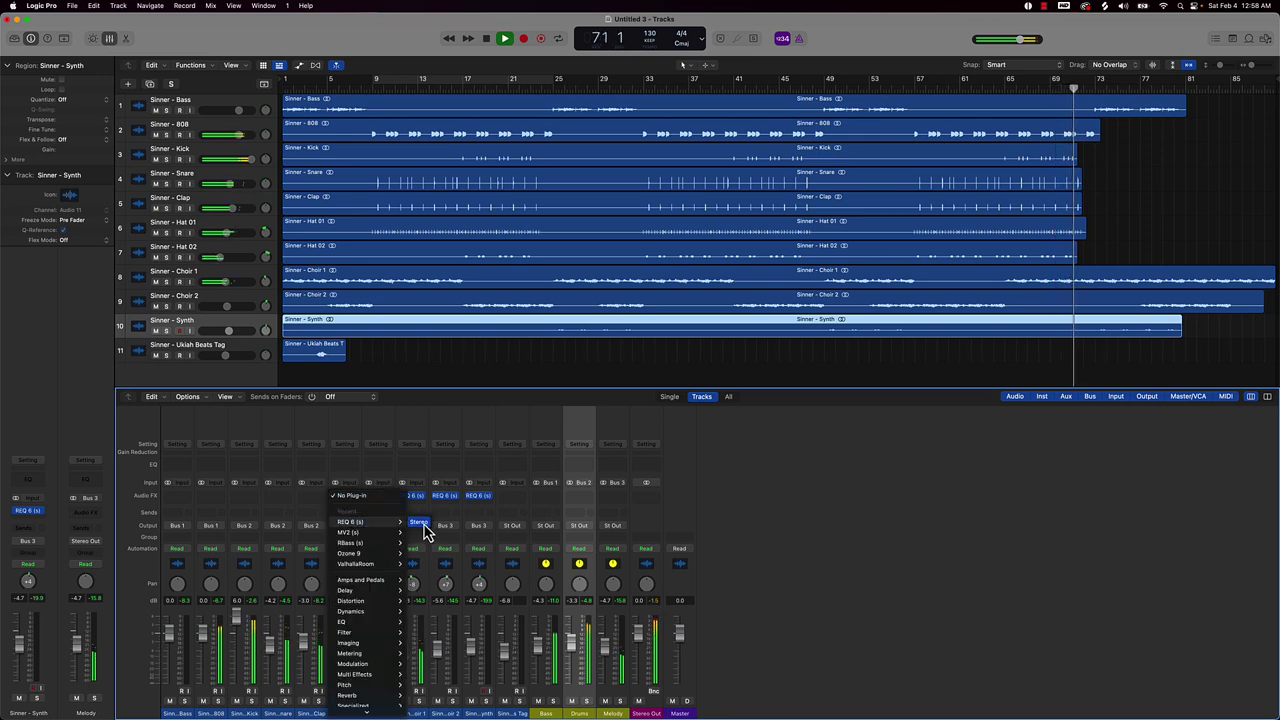
pyautogui.click(417, 529)
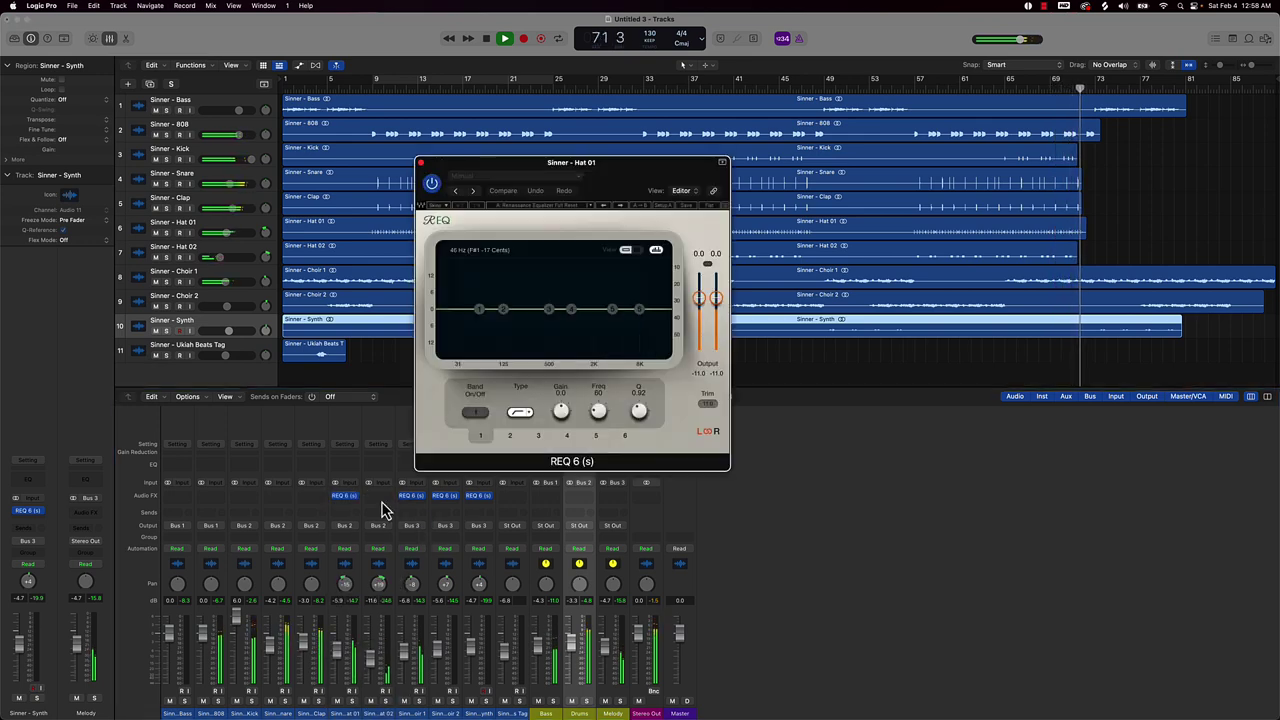
# - Enable the band 1 low cut in the Hat 01 REQ 6 and set its frequency to about 404 Hz
pyautogui.click(479, 311)
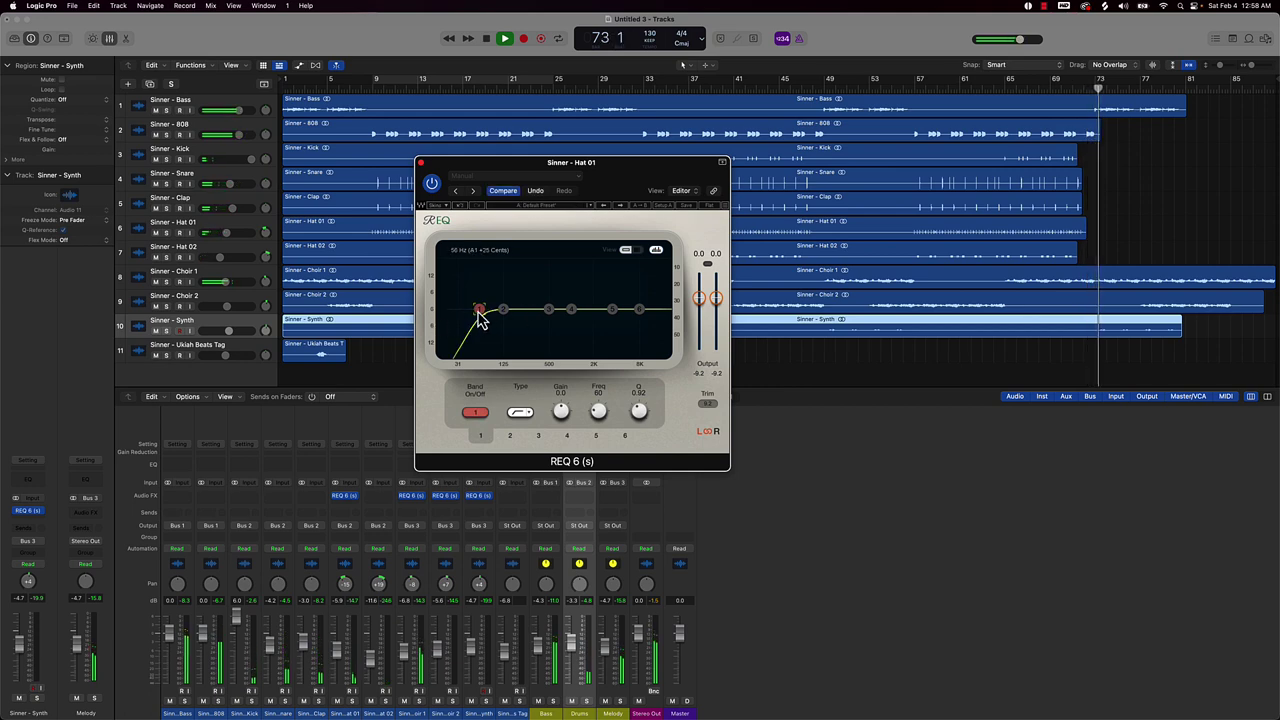
pyautogui.moveTo(480, 313); pyautogui.dragTo(541, 310)
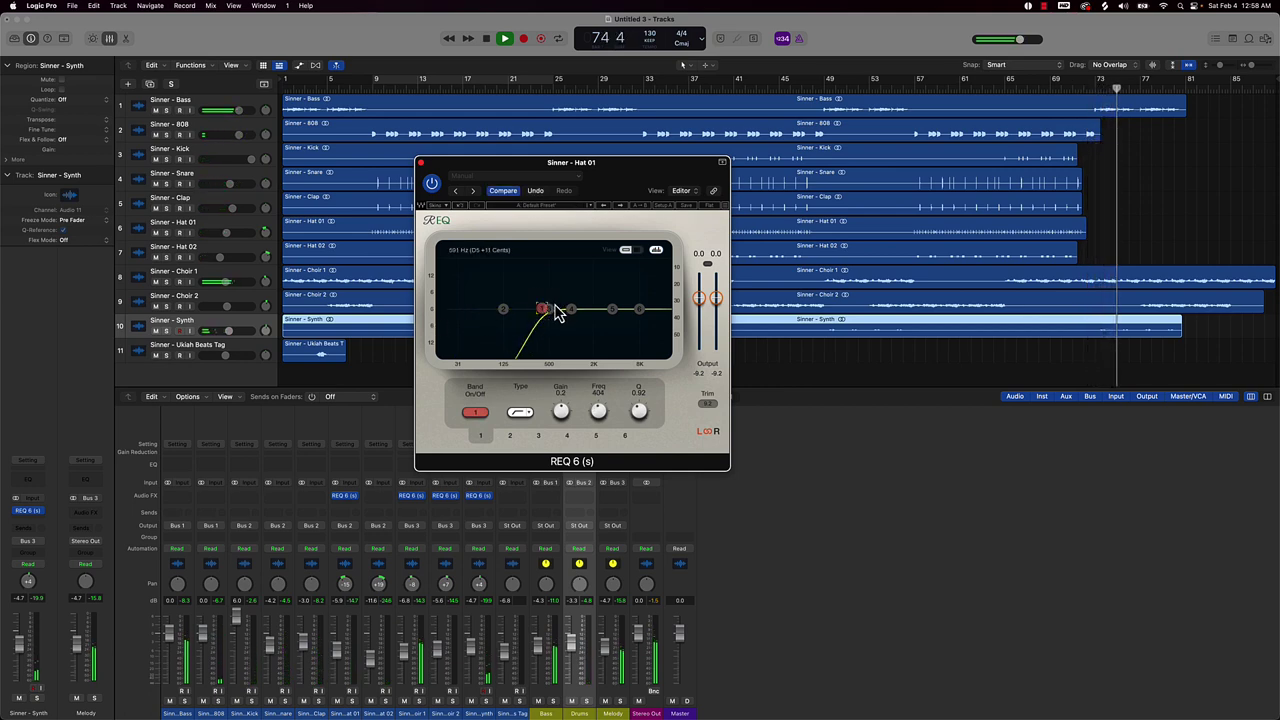
pyautogui.click(421, 163)
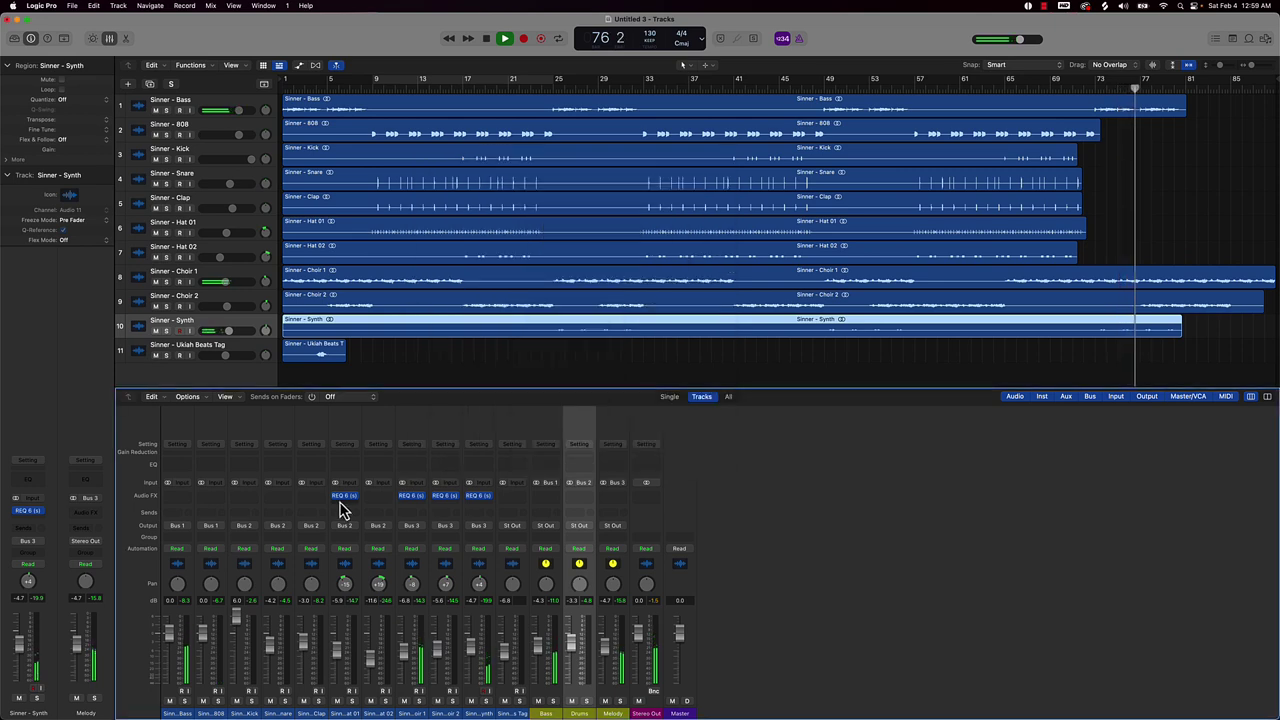
# - Copy the REQ 6 from Hat 01 to the Hat 02, Clap and Snare channels and restart playback from the beginning
pyautogui.click(378, 495)
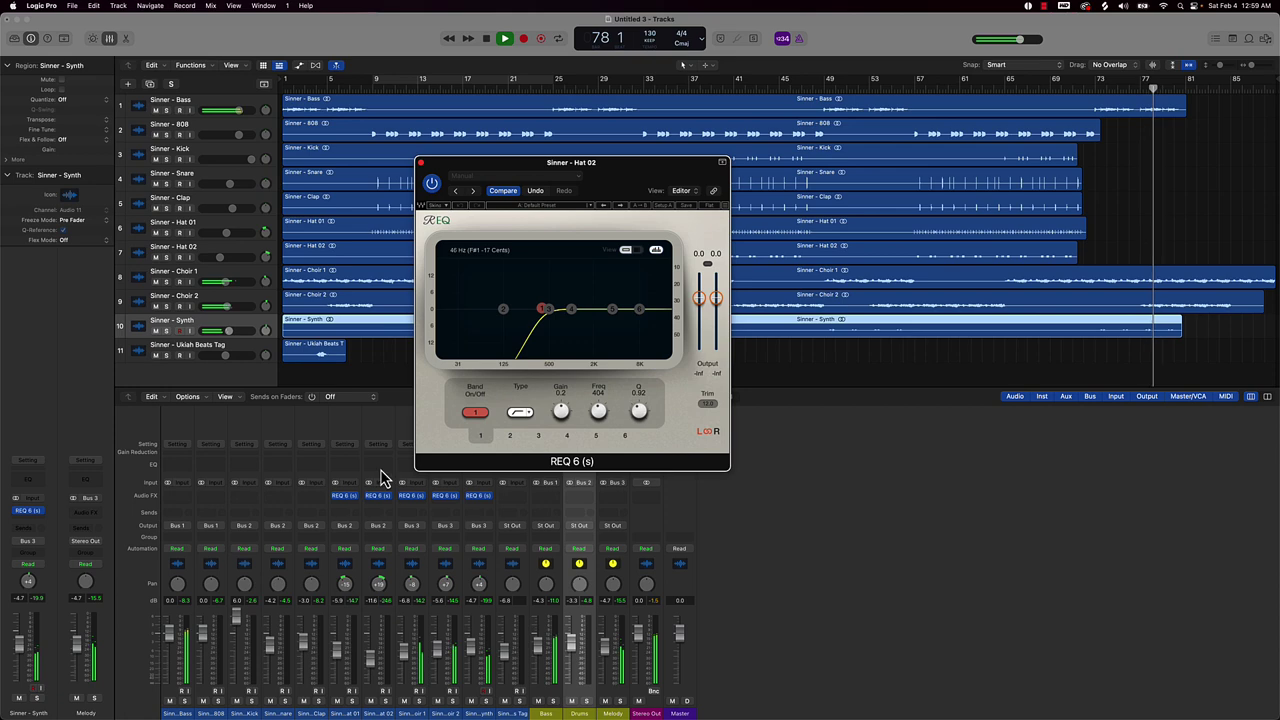
pyautogui.click(421, 163)
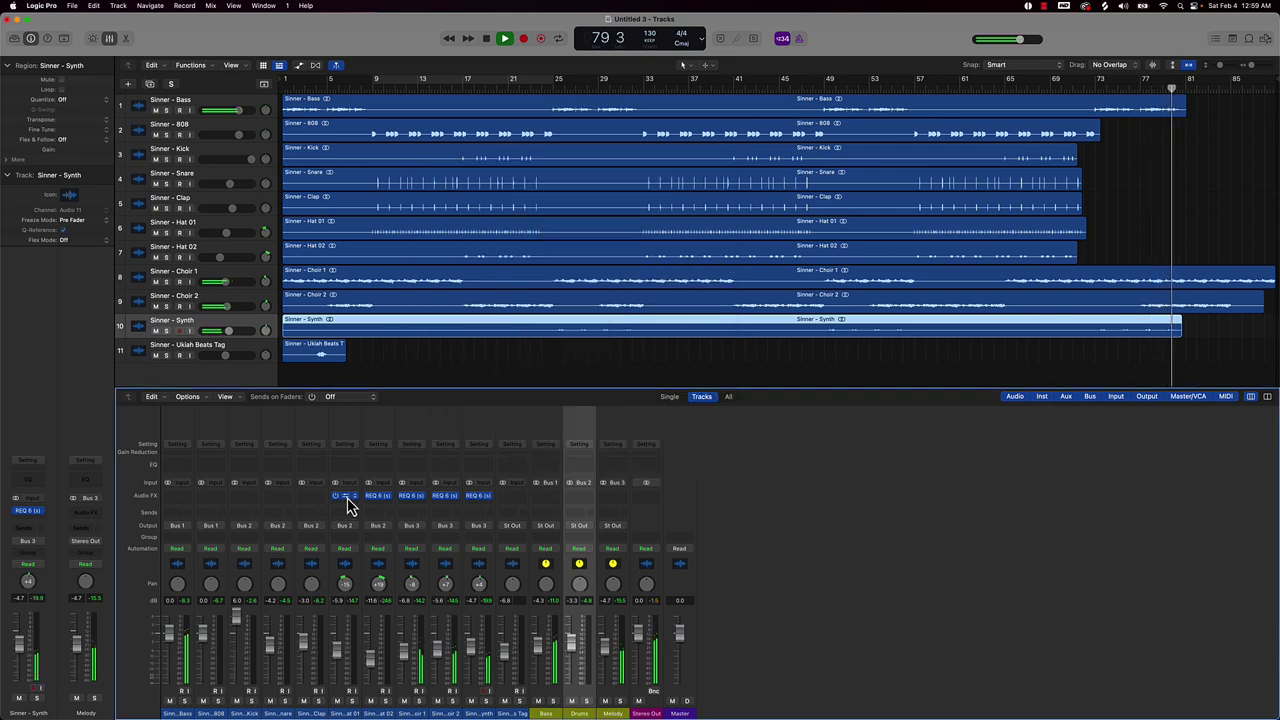
pyautogui.moveTo(345, 495); pyautogui.dragTo(281, 503)
pyautogui.press('space')
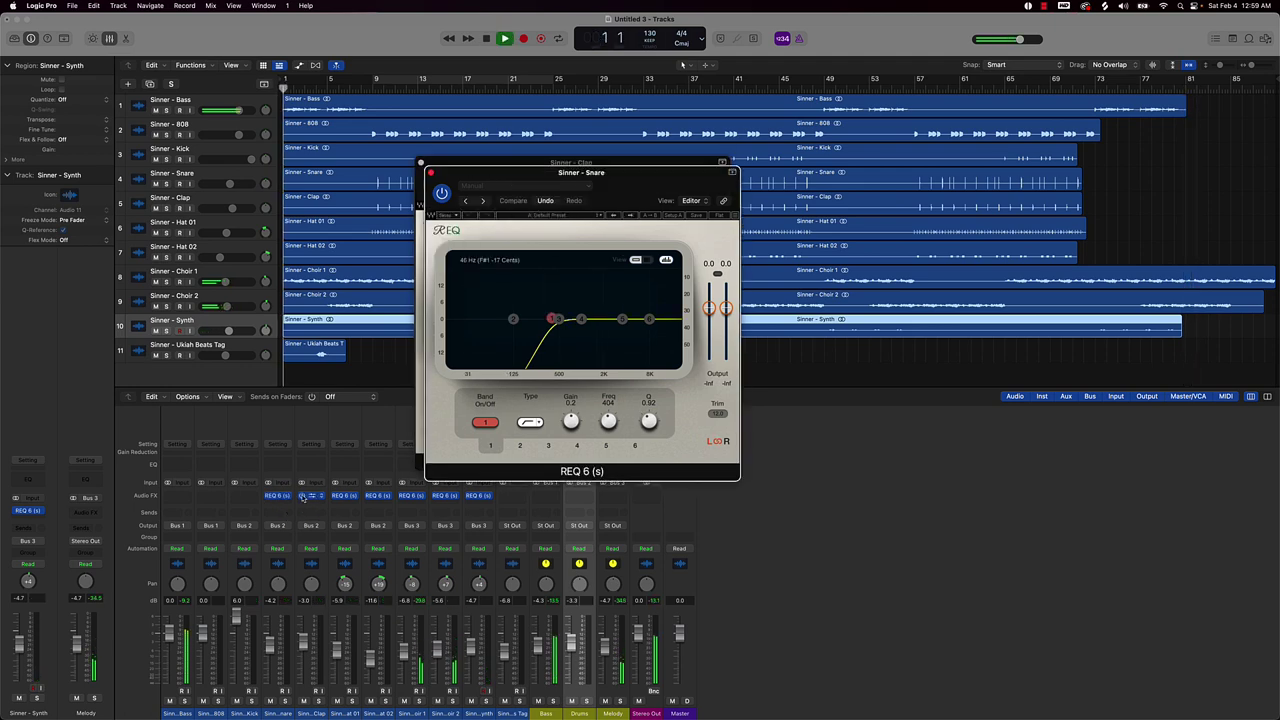
pyautogui.click(431, 173)
pyautogui.click(421, 163)
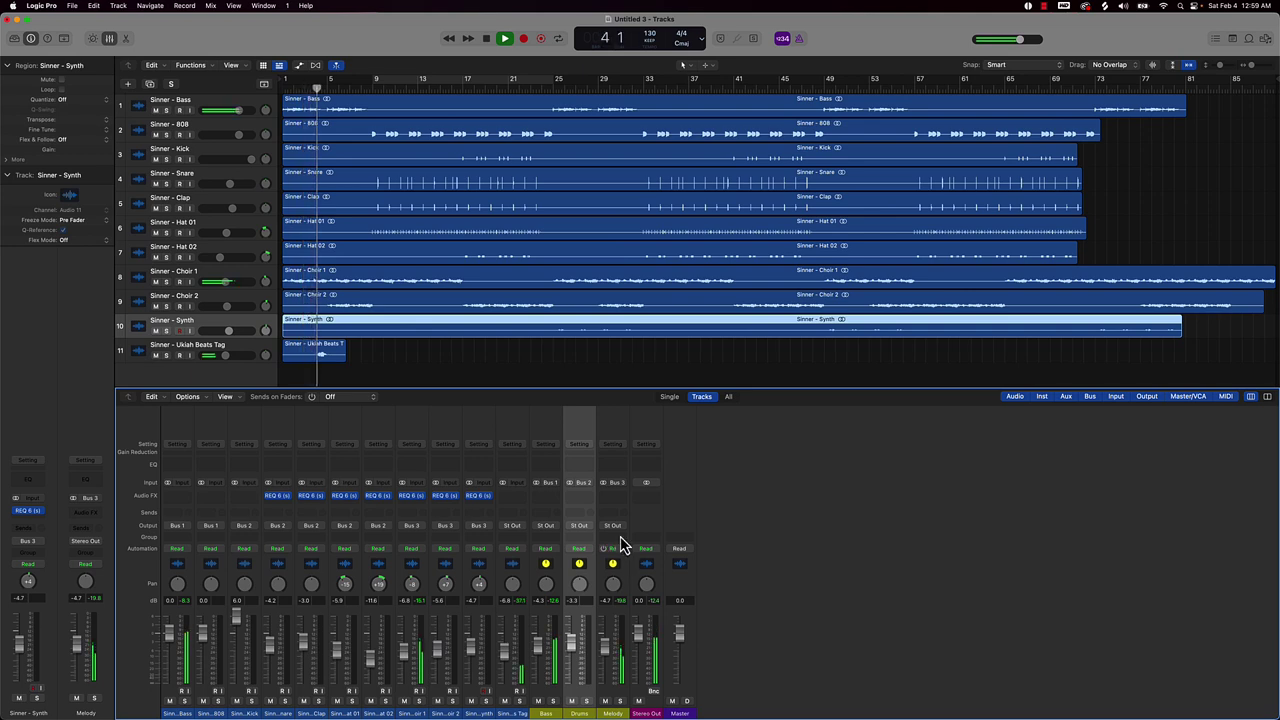
# - Insert a stereo MV2 on the Melody bus, raise its low level, lower its high level, and bring the bus fader to -10.0 dB
pyautogui.click(616, 496)
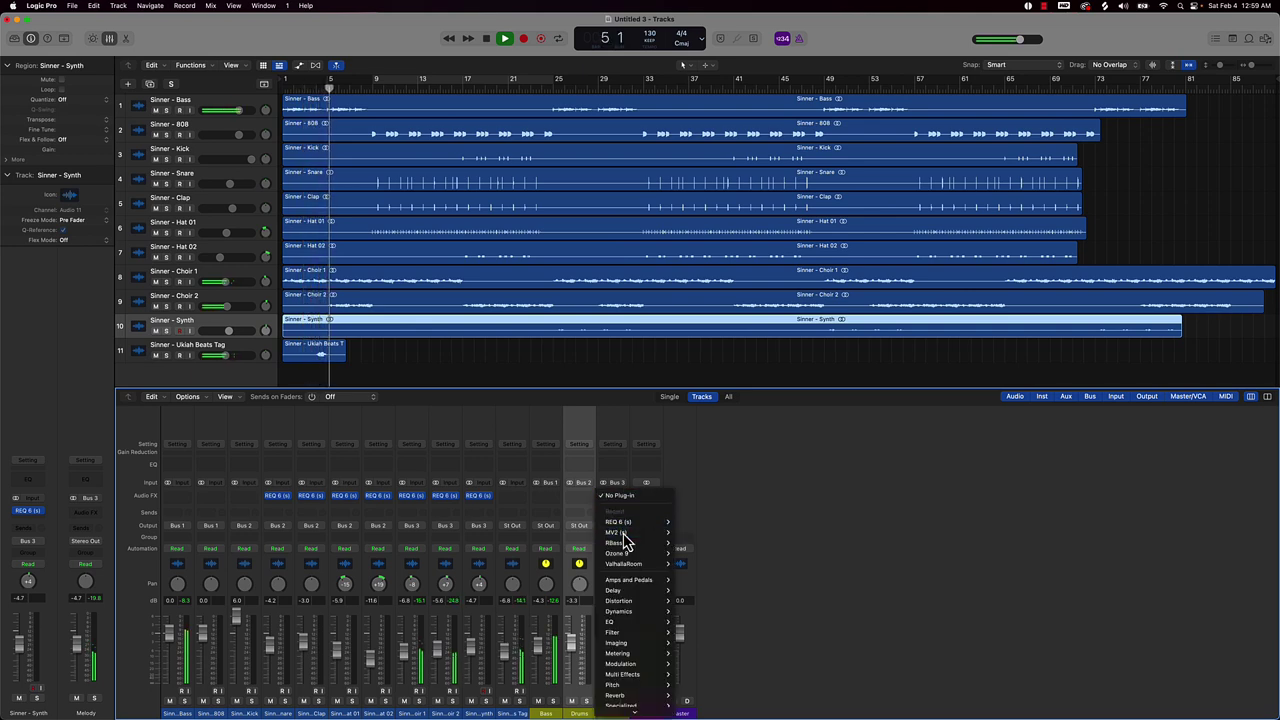
pyautogui.click(620, 533)
pyautogui.moveTo(528, 258); pyautogui.dragTo(521, 301)
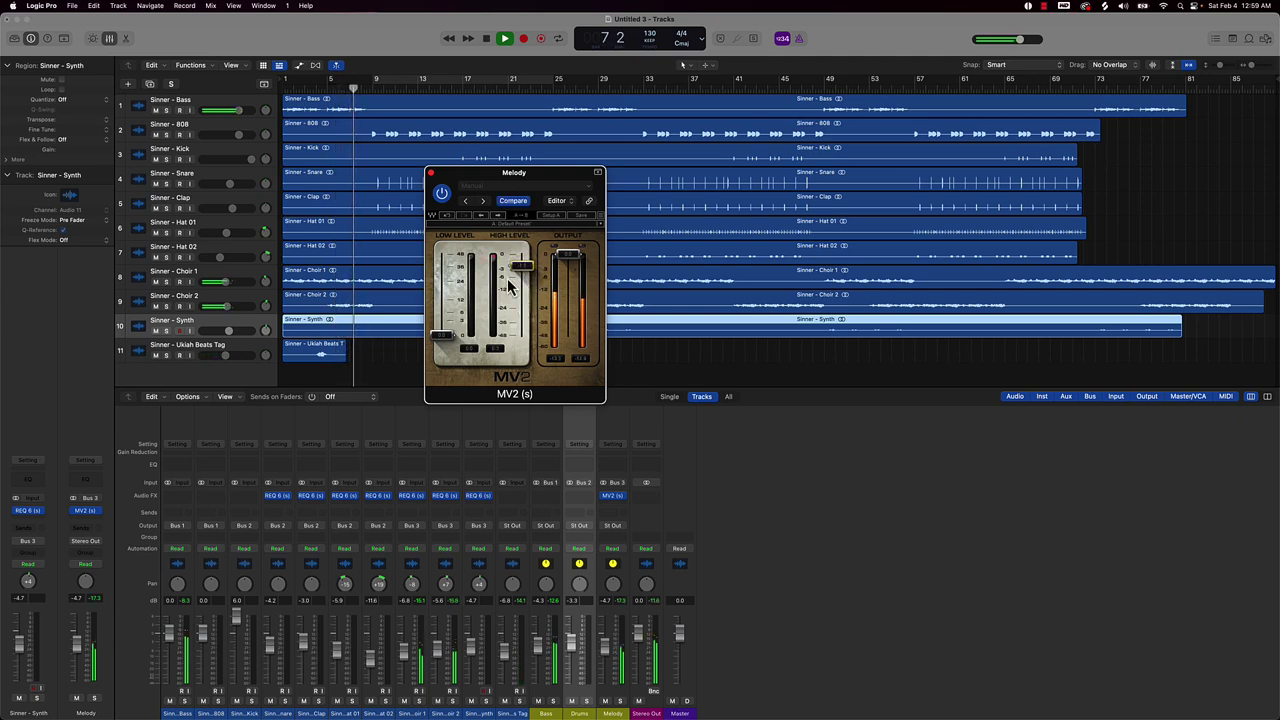
pyautogui.moveTo(446, 338)
pyautogui.mouseDown()
pyautogui.moveTo(450, 310)
pyautogui.moveTo(448, 336)
pyautogui.mouseUp()
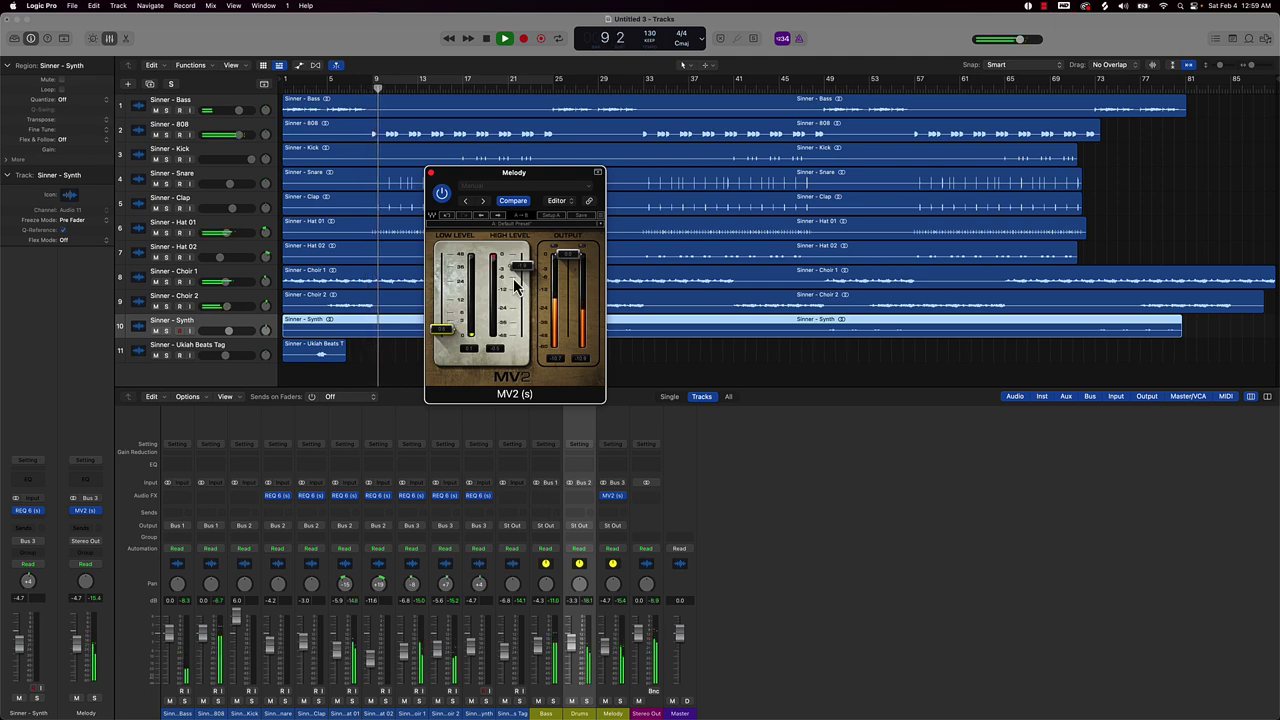
pyautogui.moveTo(520, 268)
pyautogui.mouseDown()
pyautogui.moveTo(521, 298)
pyautogui.moveTo(521, 264)
pyautogui.mouseUp()
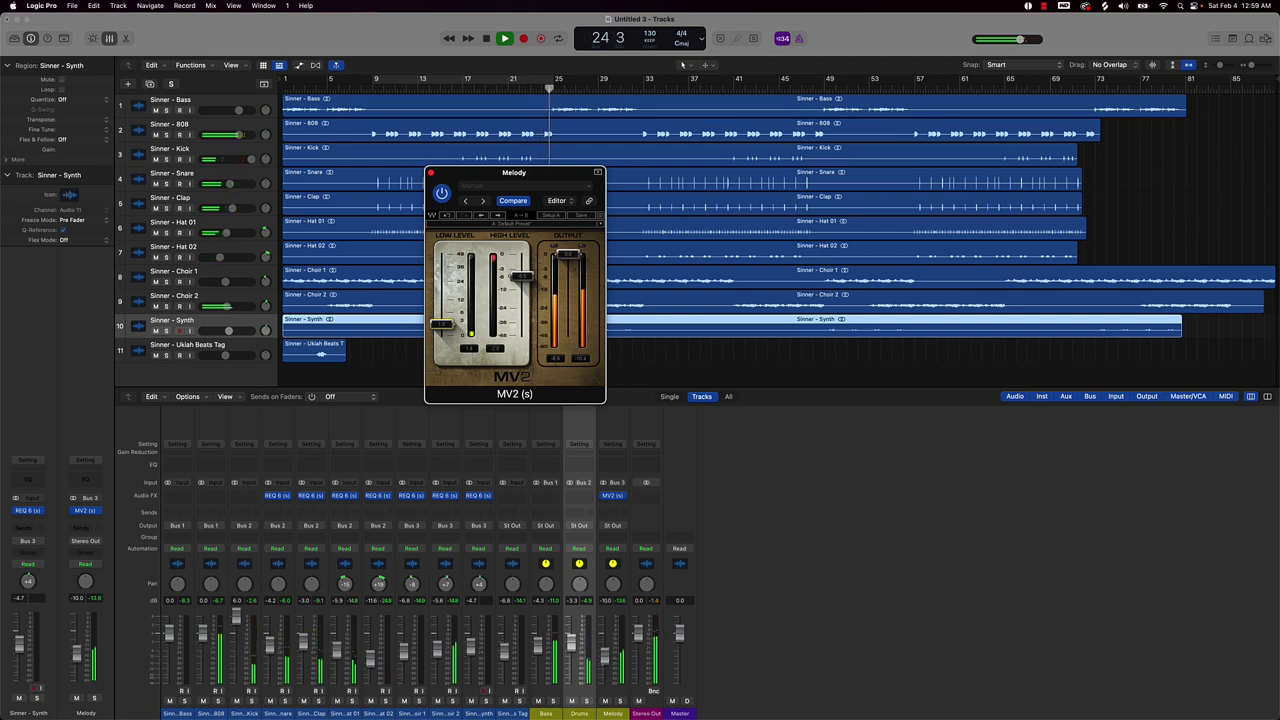
pyautogui.click(597, 655)
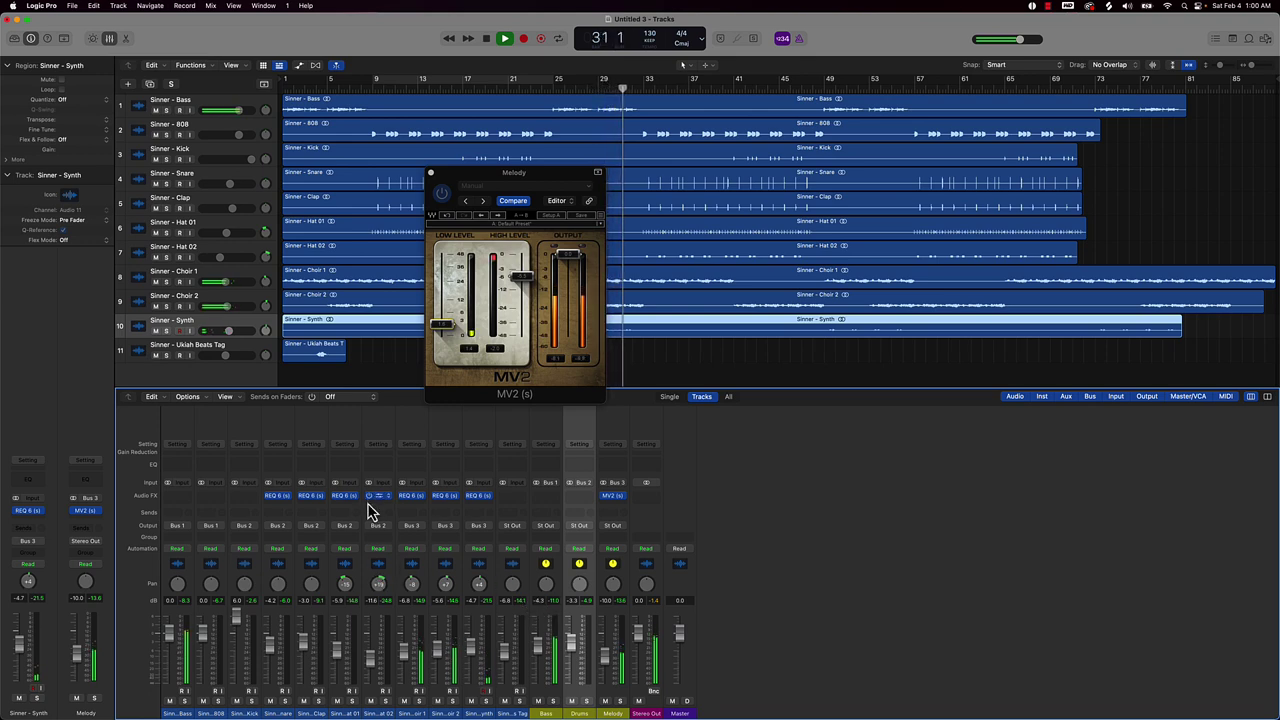
# - Send Hat 02 to Bus 4 and insert ValhallaRoom on the new aux channel
pyautogui.click(392, 583)
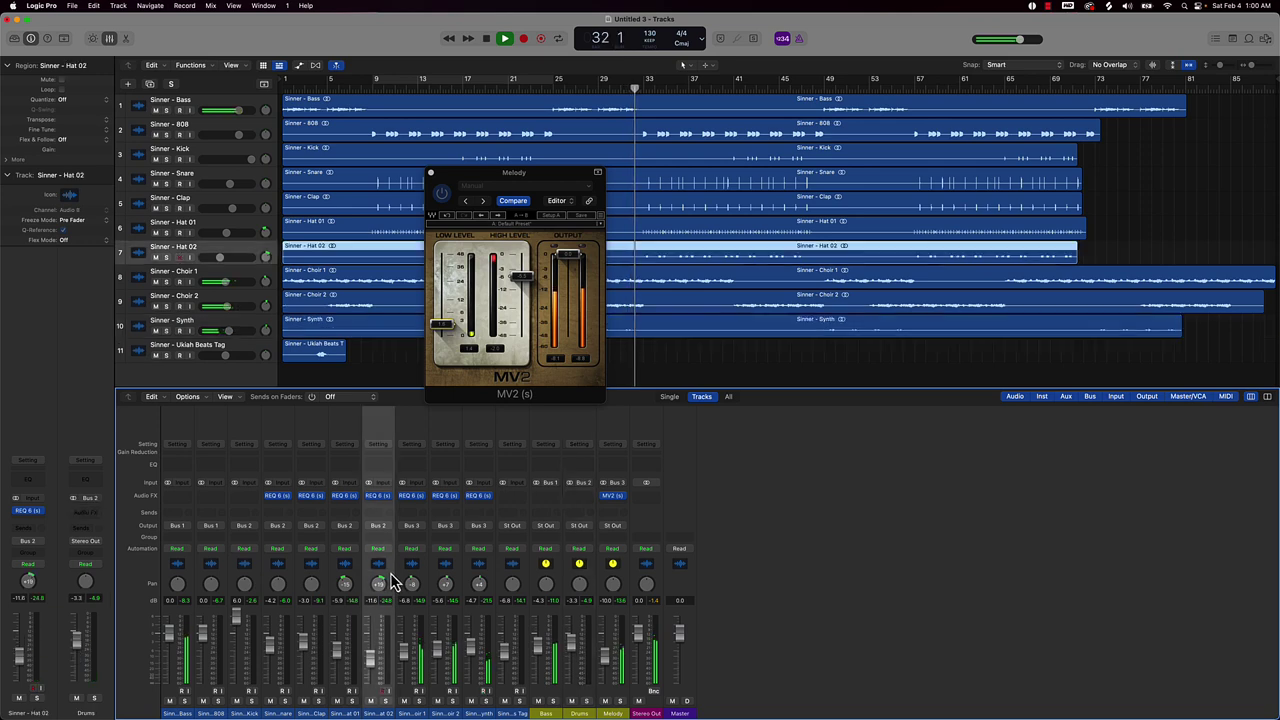
pyautogui.click(385, 514)
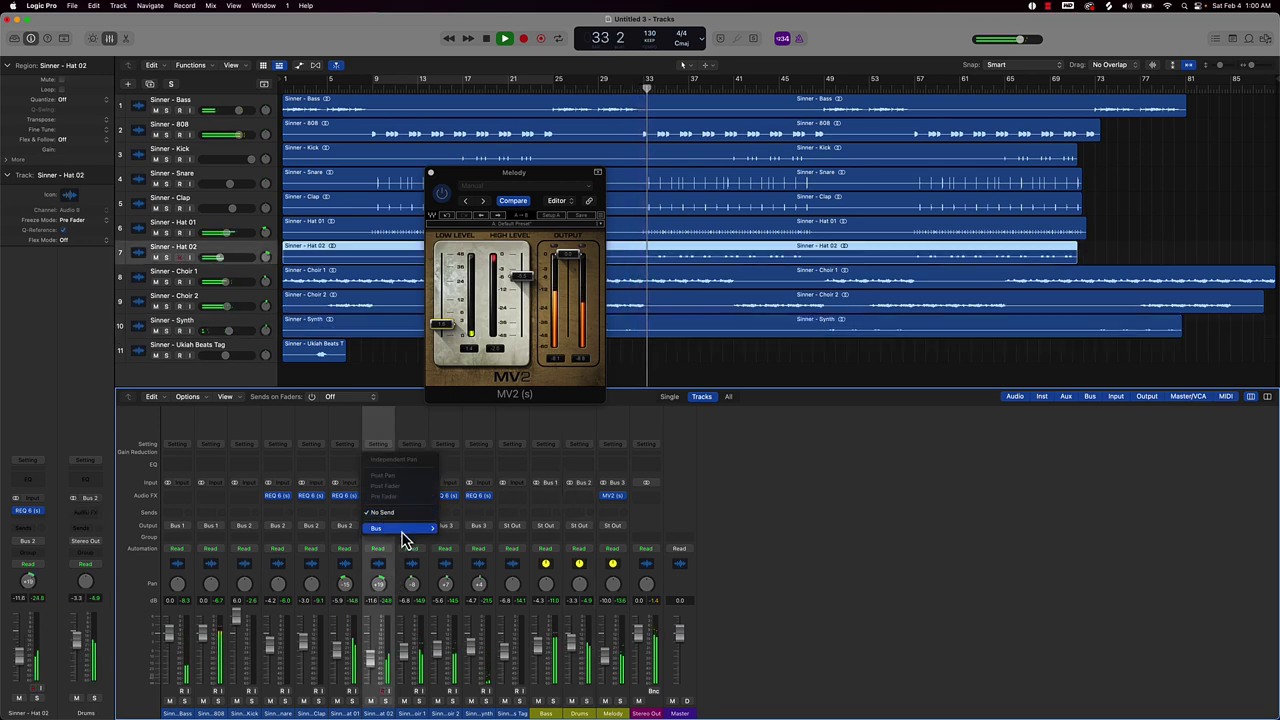
pyautogui.moveTo(427, 530)
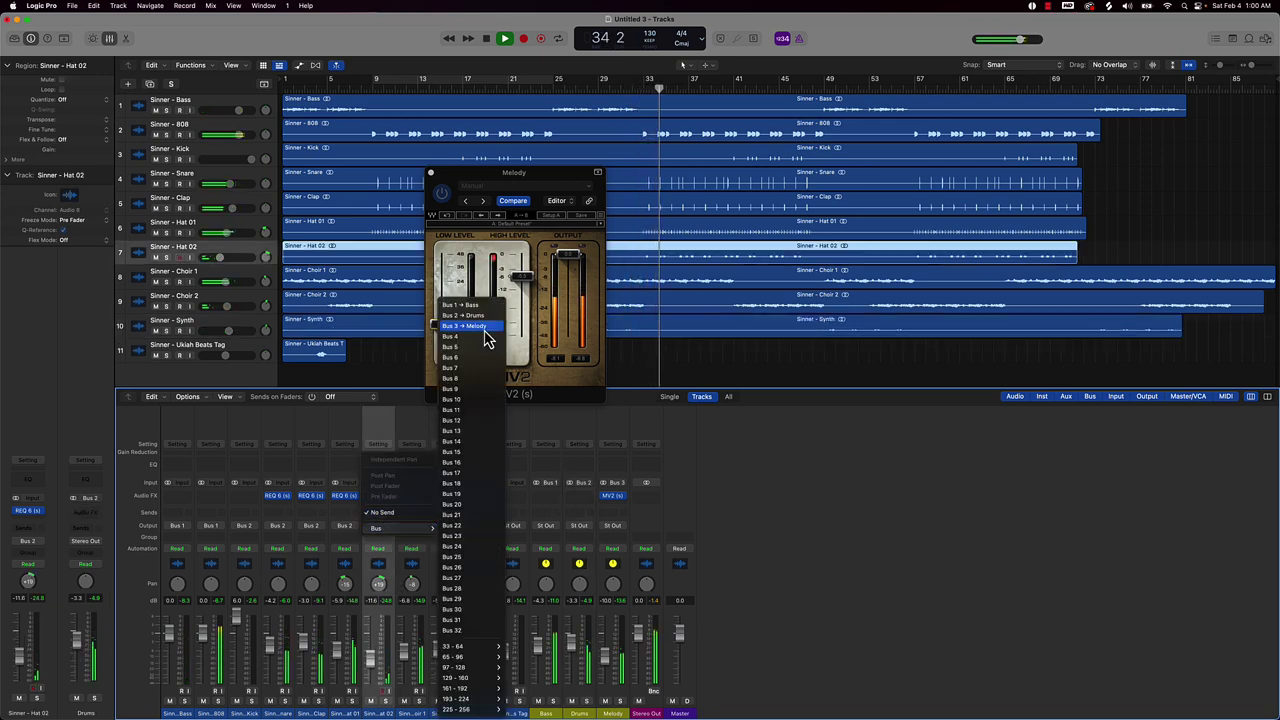
pyautogui.click(485, 338)
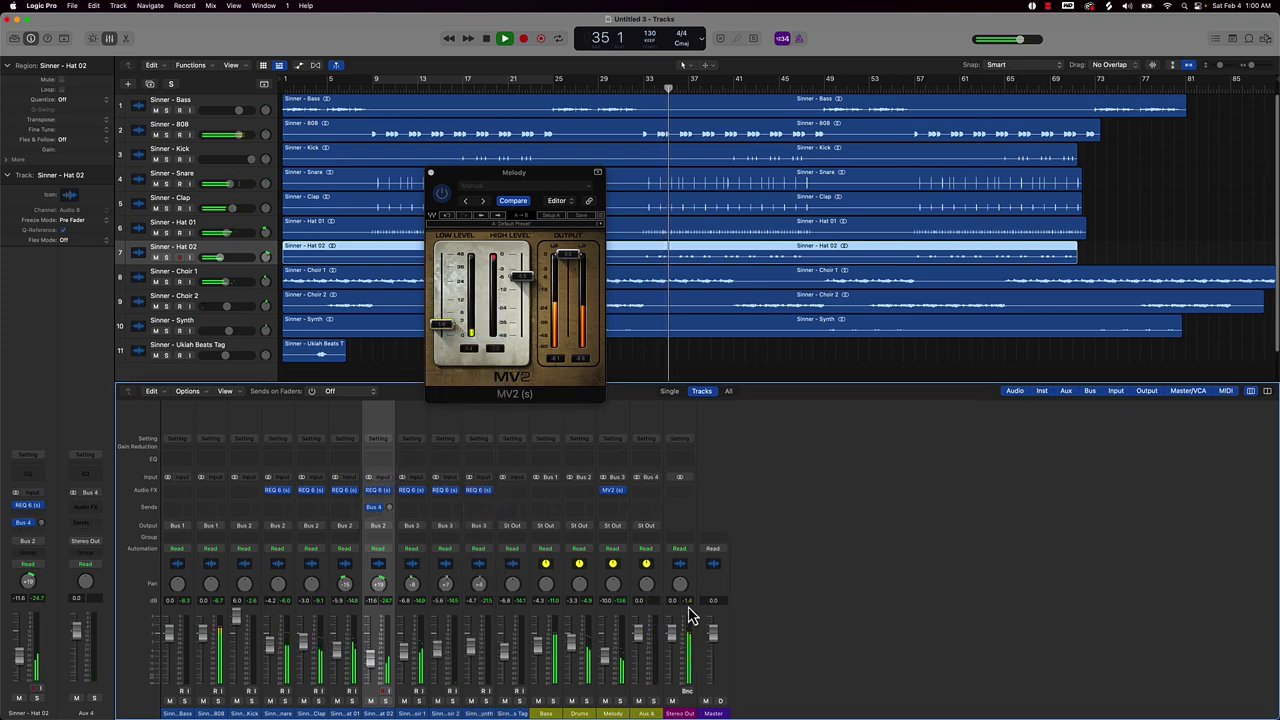
pyautogui.click(645, 490)
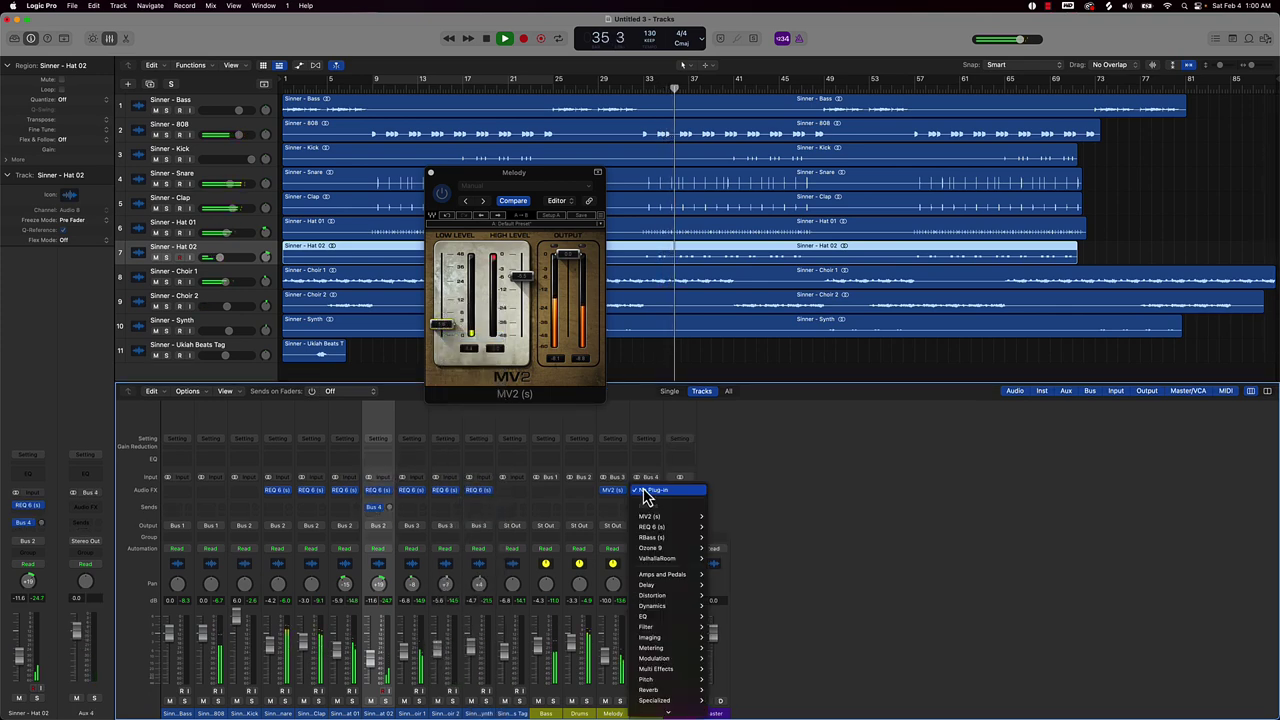
pyautogui.click(708, 558)
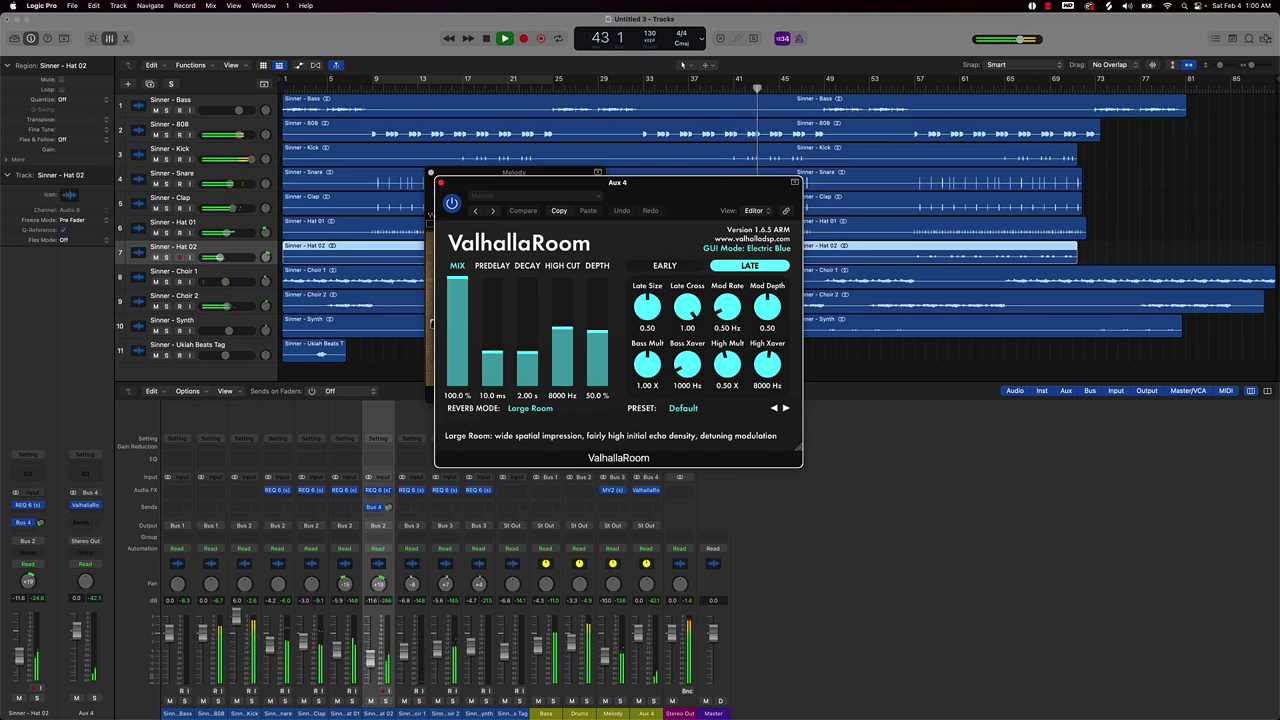
# - Rename the Aux 4 channel as Reverb and set ValhallaRoom's predelay to about 5.1 ms
pyautogui.click(650, 713)
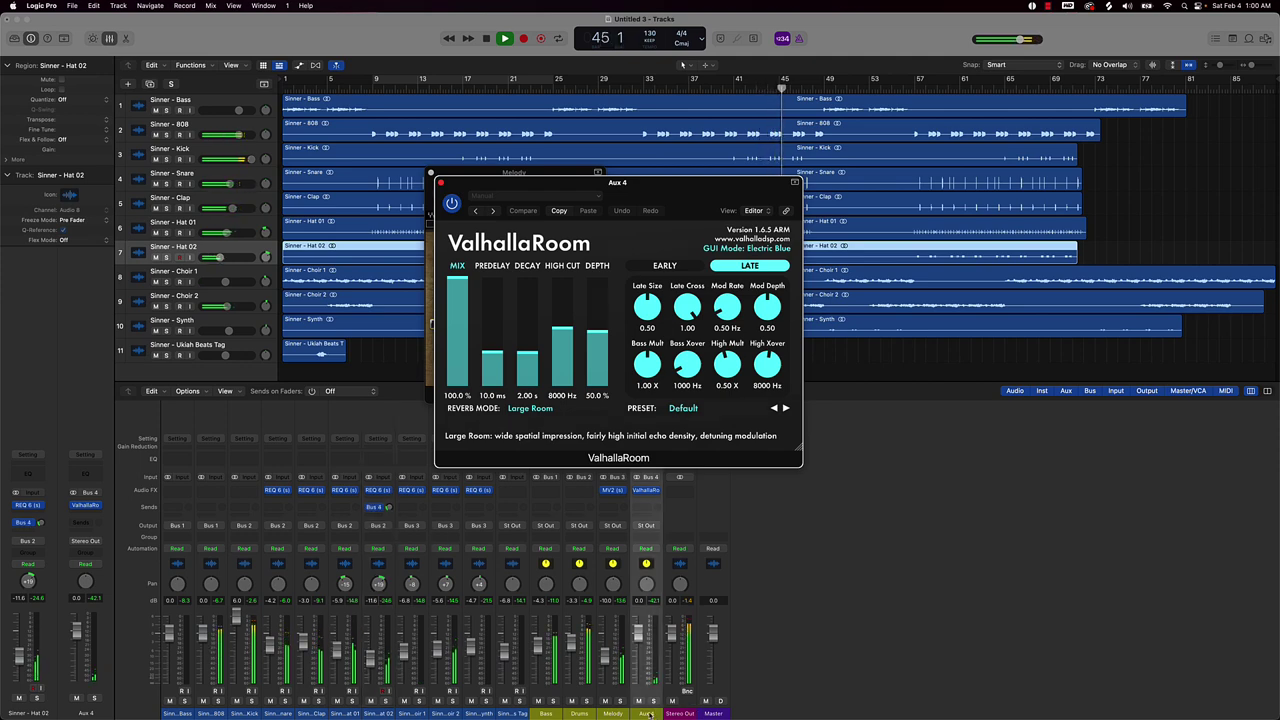
pyautogui.click(648, 713)
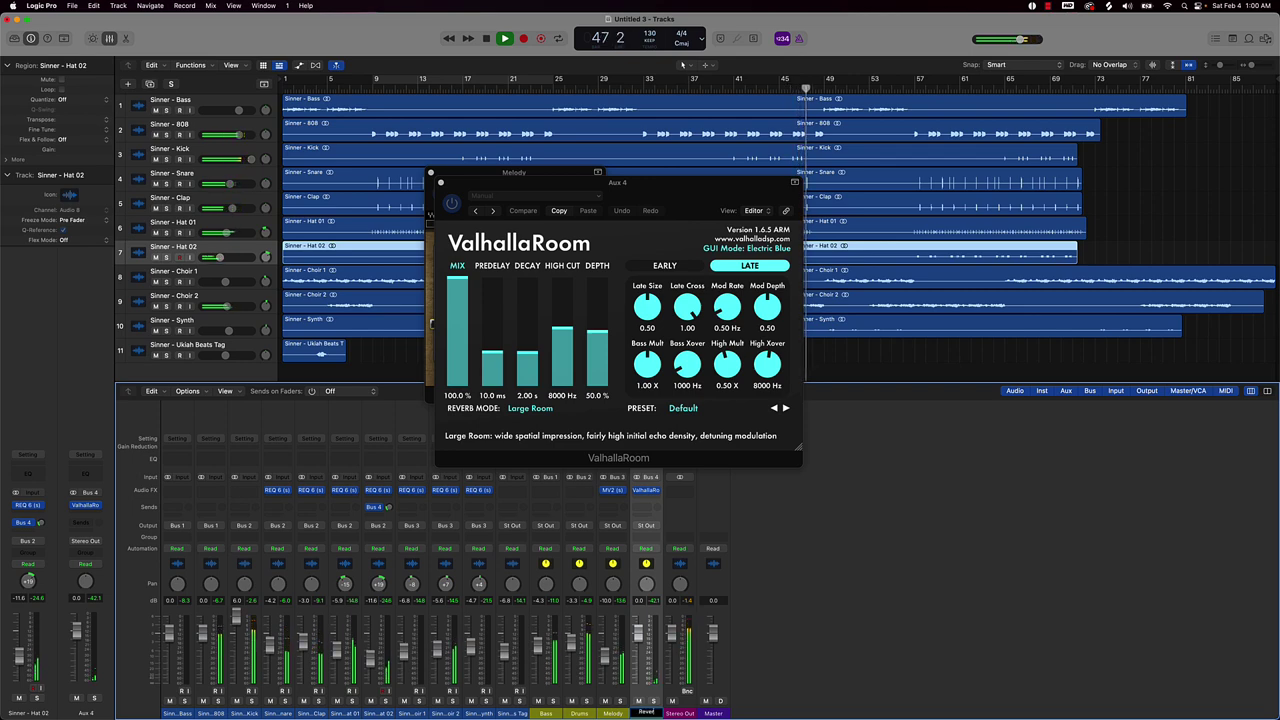
pyautogui.write('Reverb')
pyautogui.press('Return')
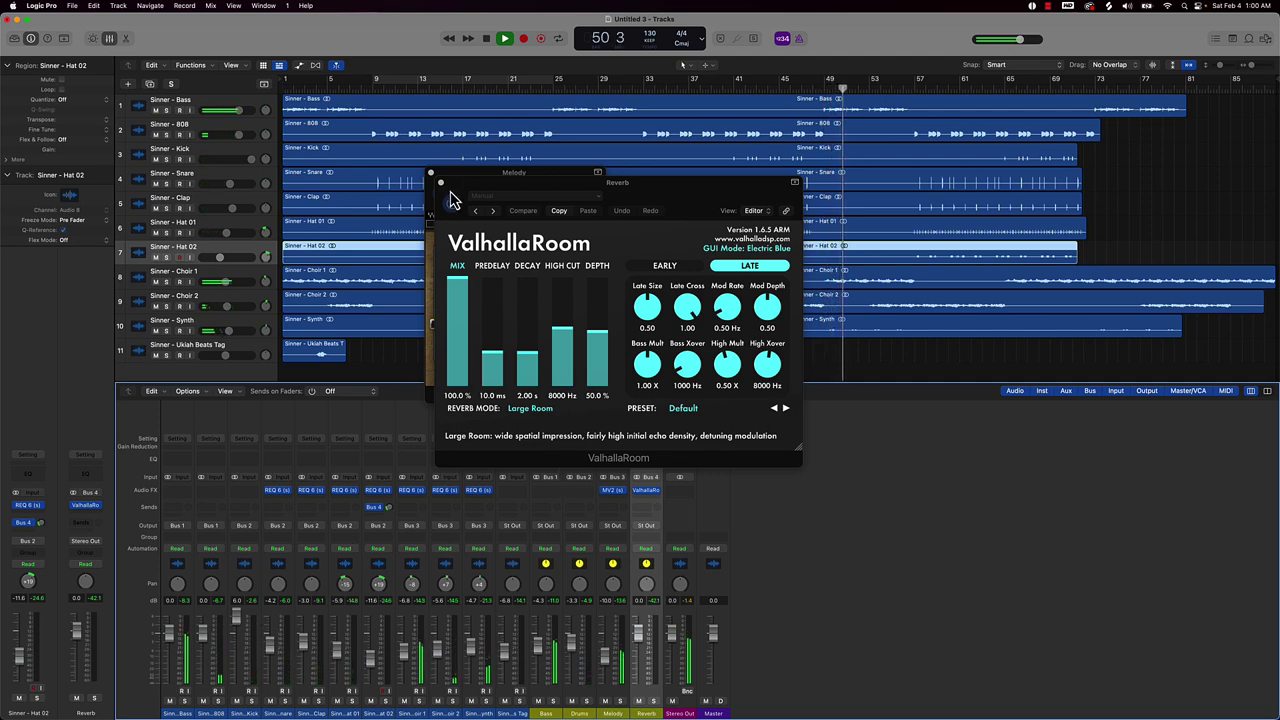
pyautogui.moveTo(497, 353); pyautogui.dragTo(498, 360)
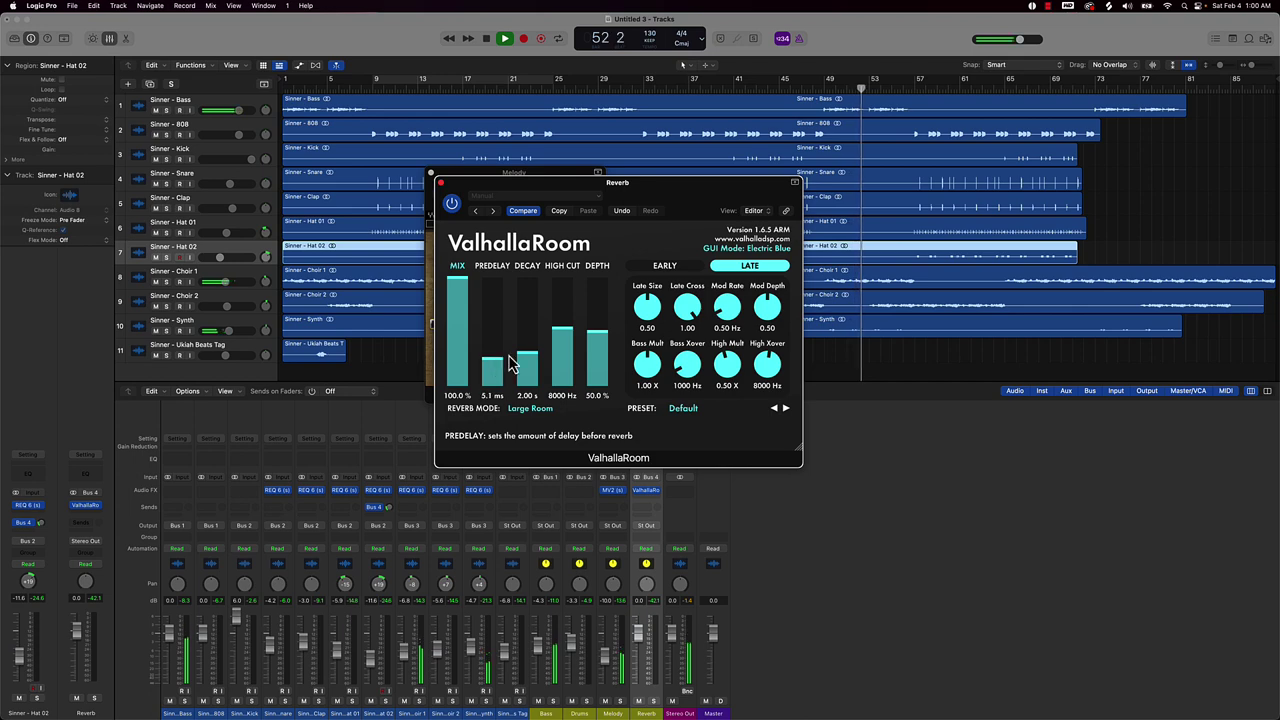
pyautogui.click(441, 183)
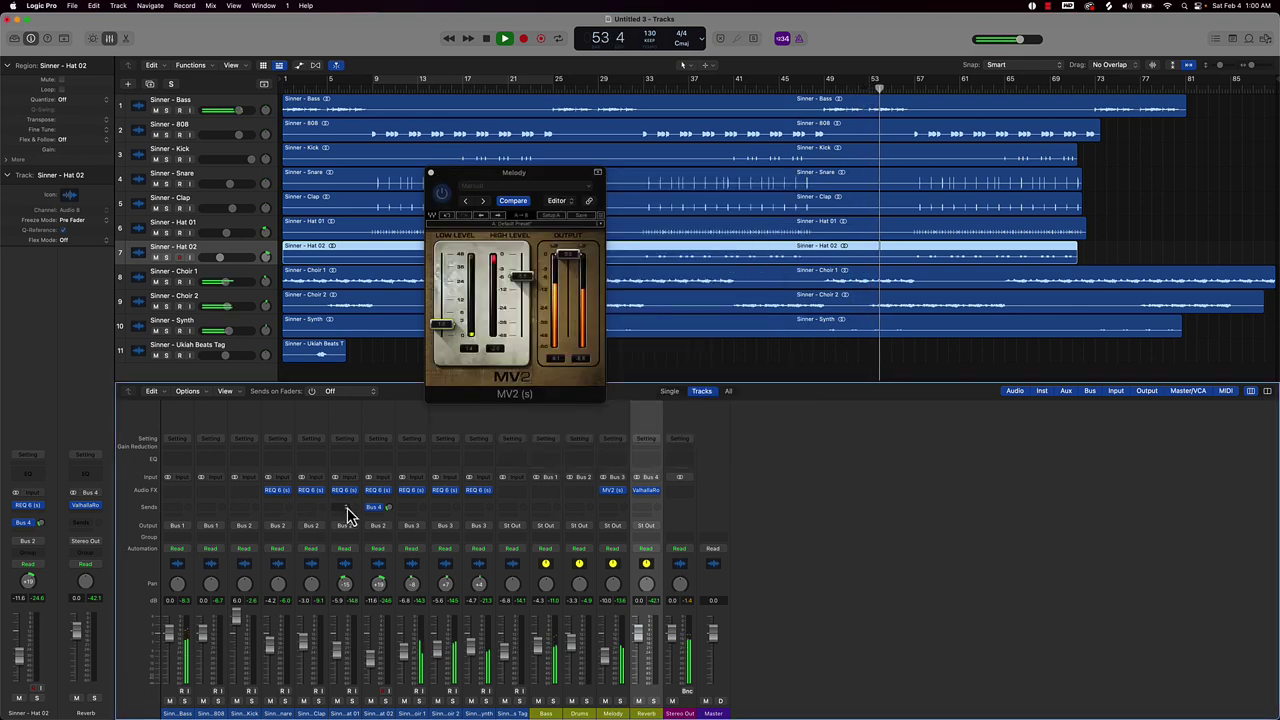
# - Send Hat 01 to the Bus 4 Reverb, raise the send level, and lower the Hat 01 fader to -7.4 dB
pyautogui.click(346, 508)
pyautogui.moveTo(397, 528)
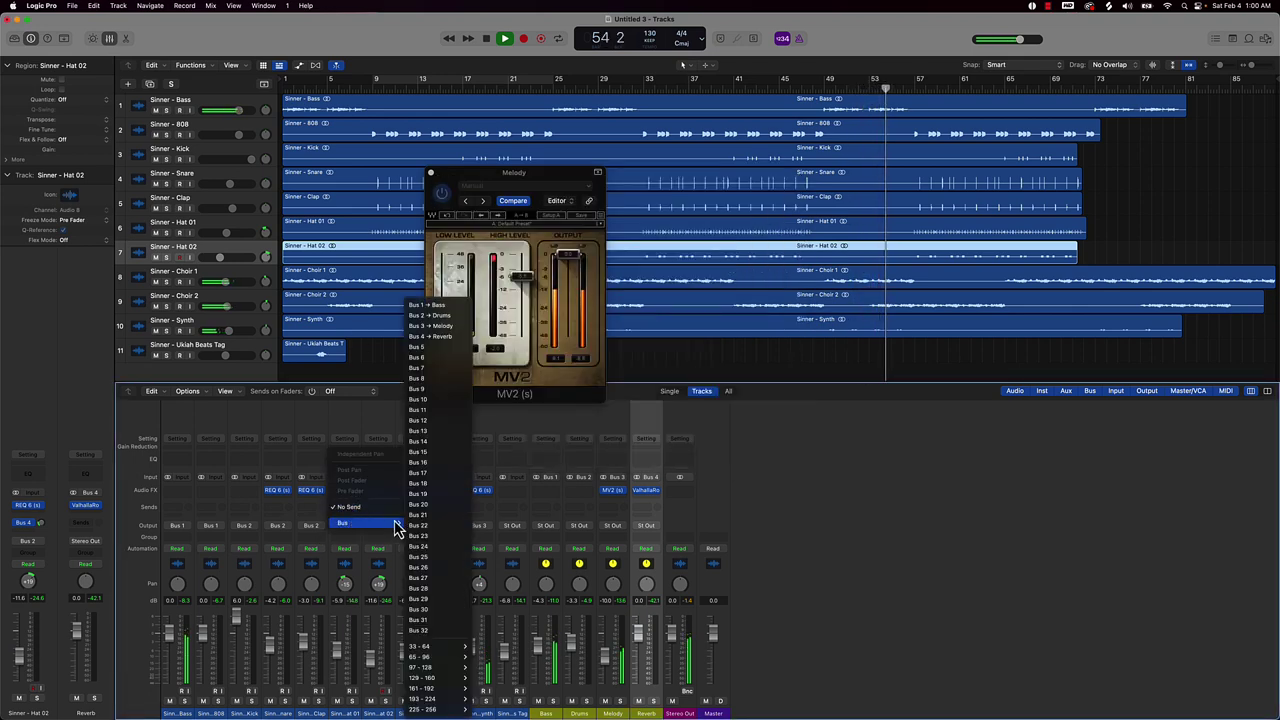
pyautogui.click(440, 336)
pyautogui.moveTo(356, 508); pyautogui.dragTo(356, 499)
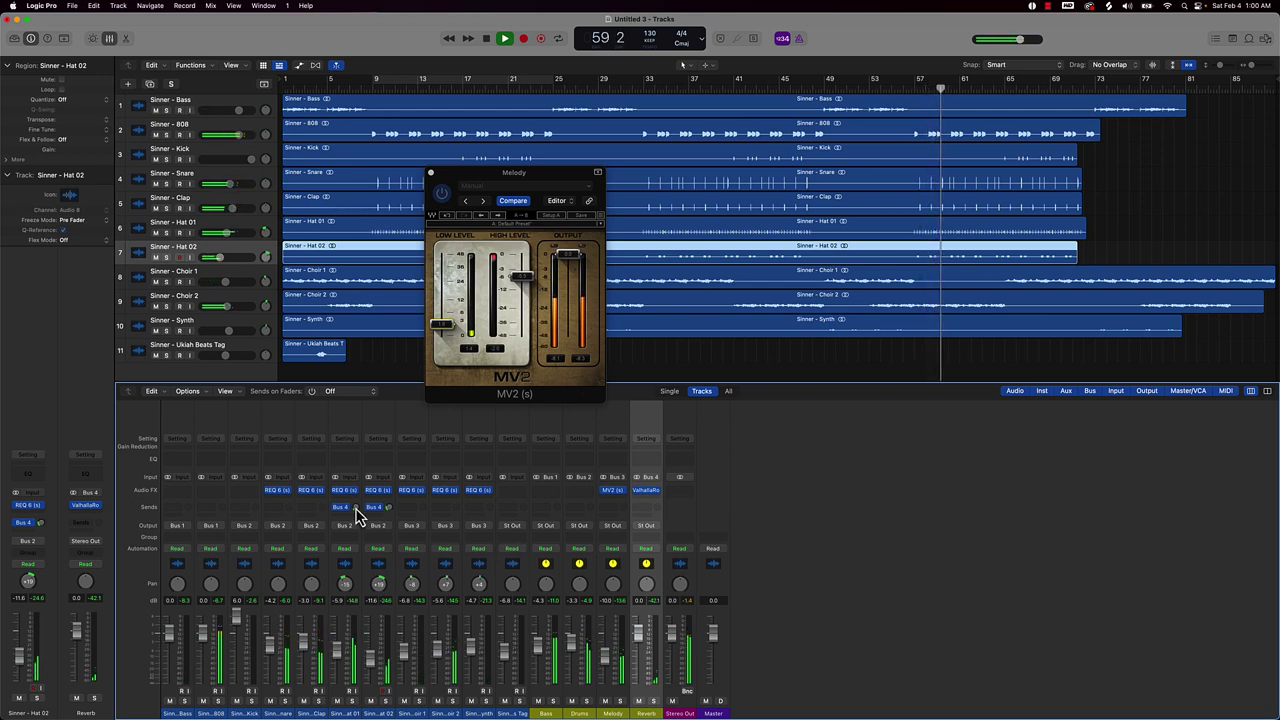
pyautogui.moveTo(356, 510); pyautogui.dragTo(356, 506)
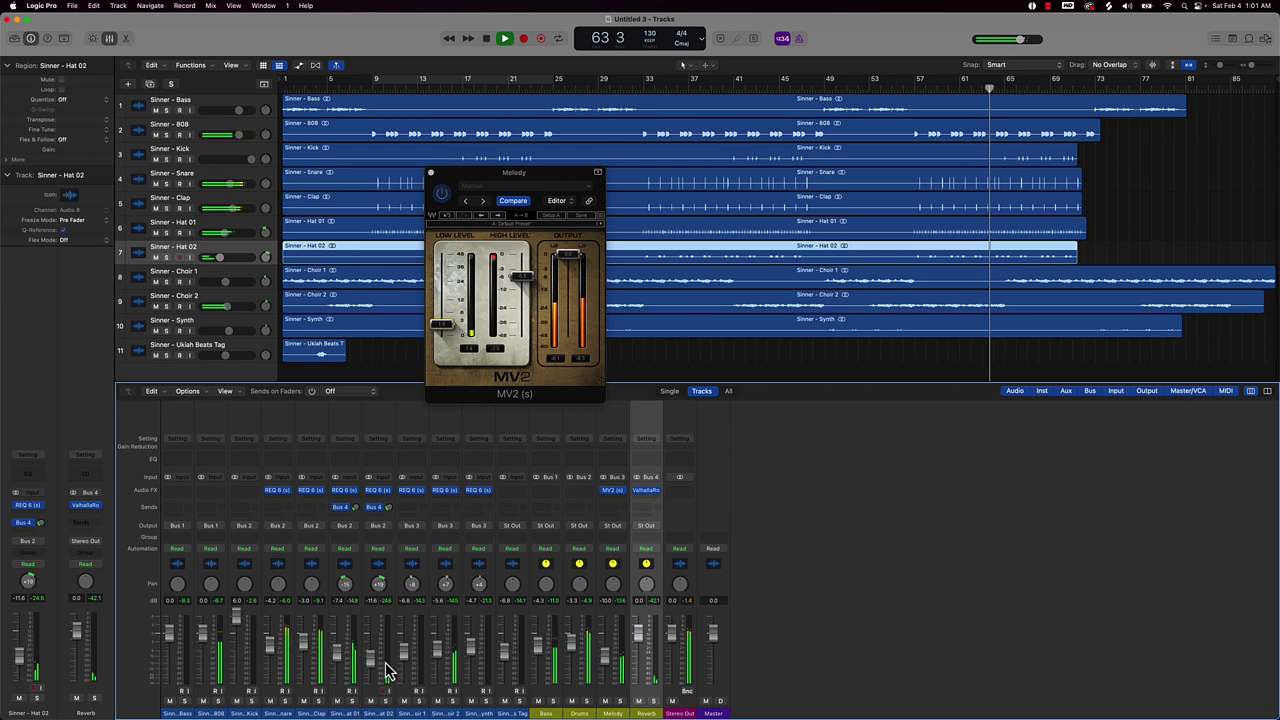
# - Lower the Hat 02 fader to -14.2 dB and widen the panning to about +36 for Hat 02 and -24 for Hat 01
pyautogui.moveTo(369, 661); pyautogui.dragTo(369, 665)
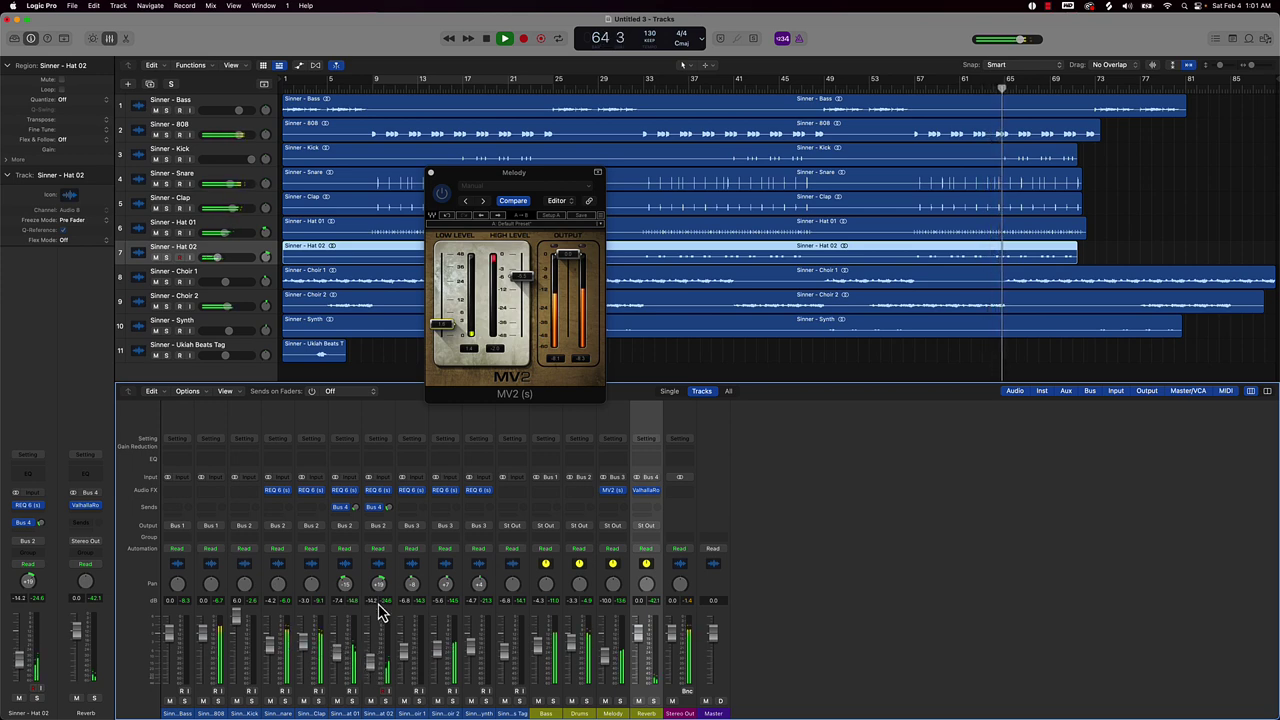
pyautogui.moveTo(379, 583); pyautogui.dragTo(350, 597)
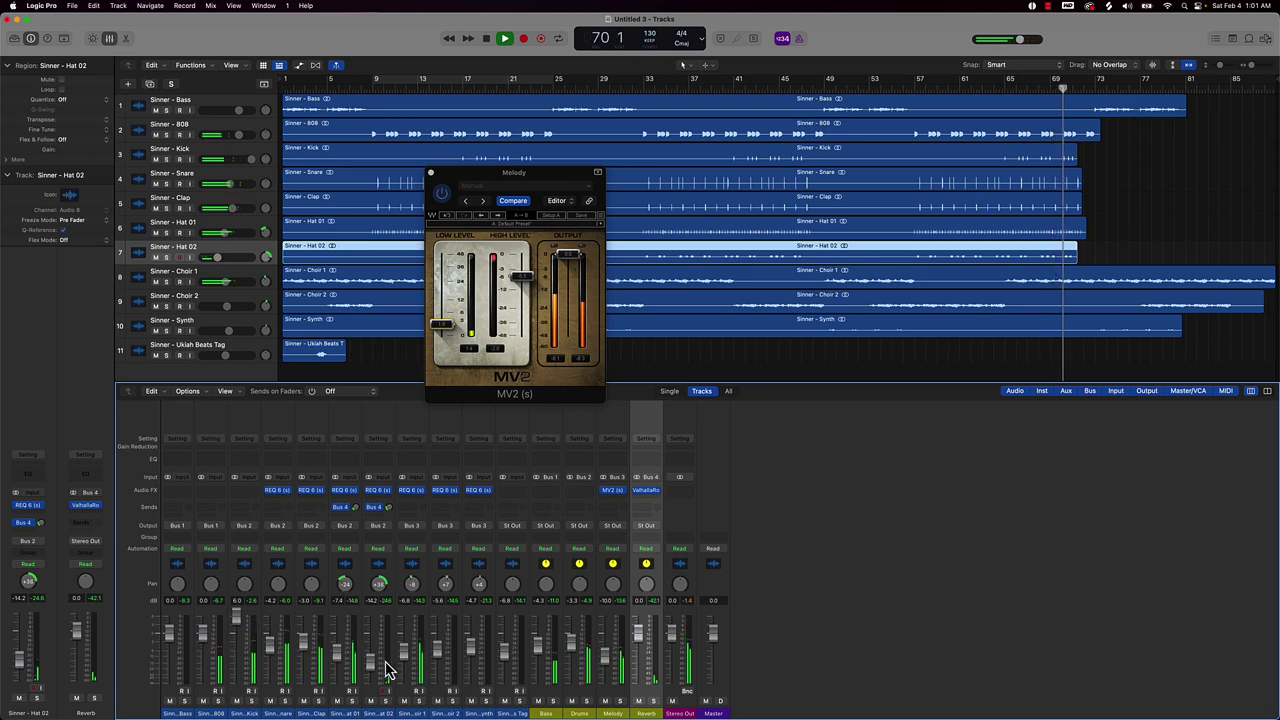
# - Set band 6 of the Hat 02 REQ 6 to a high cut at about 10046 Hz and restart playback
pyautogui.click(377, 492)
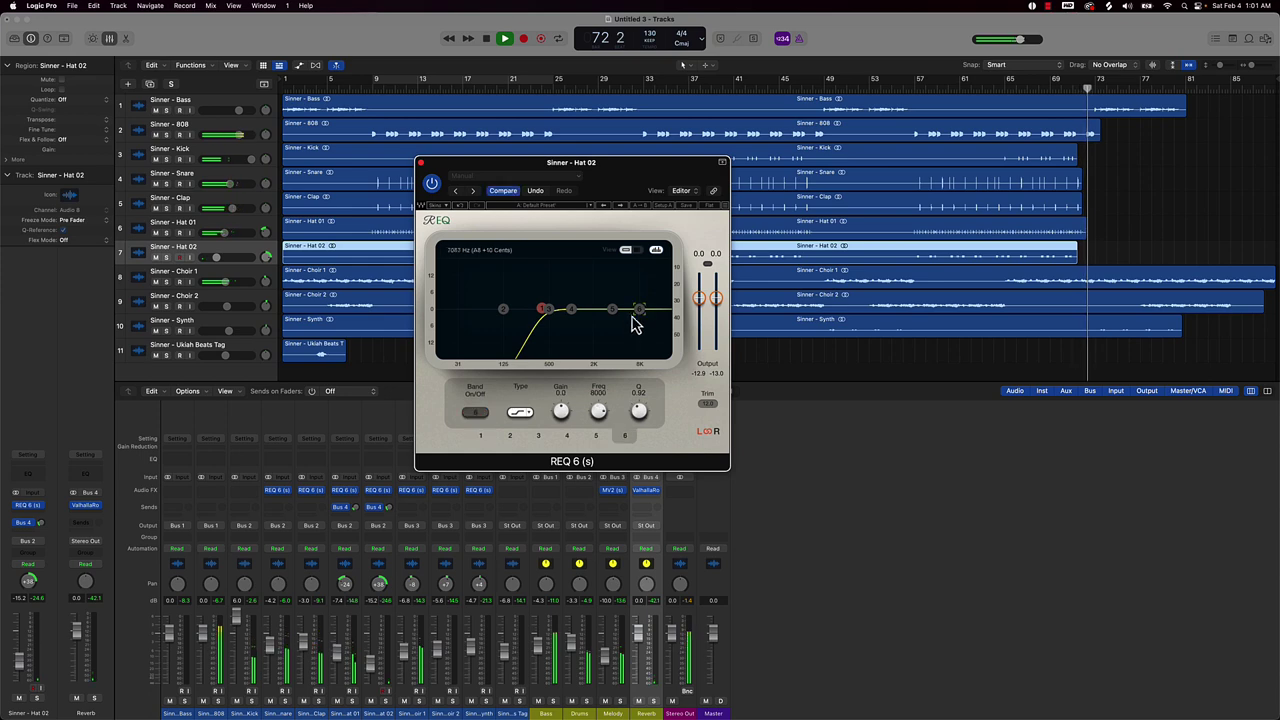
pyautogui.click(519, 412)
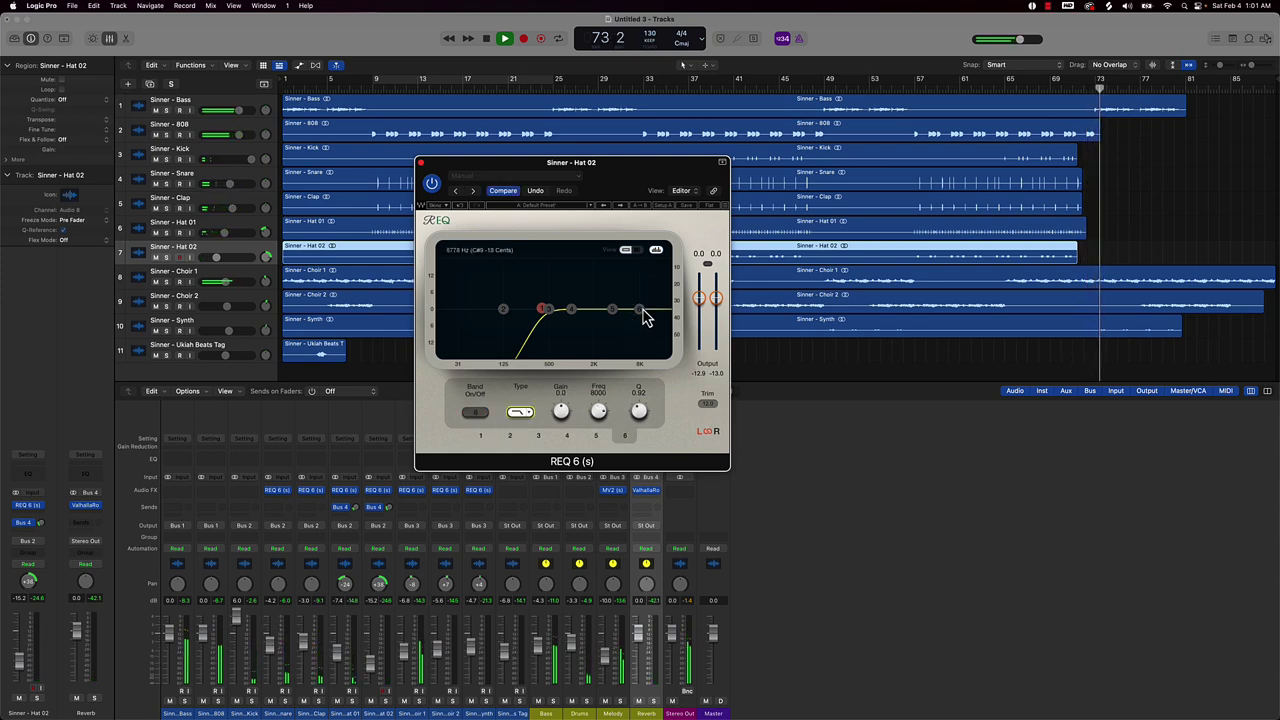
pyautogui.moveTo(641, 311); pyautogui.dragTo(650, 315)
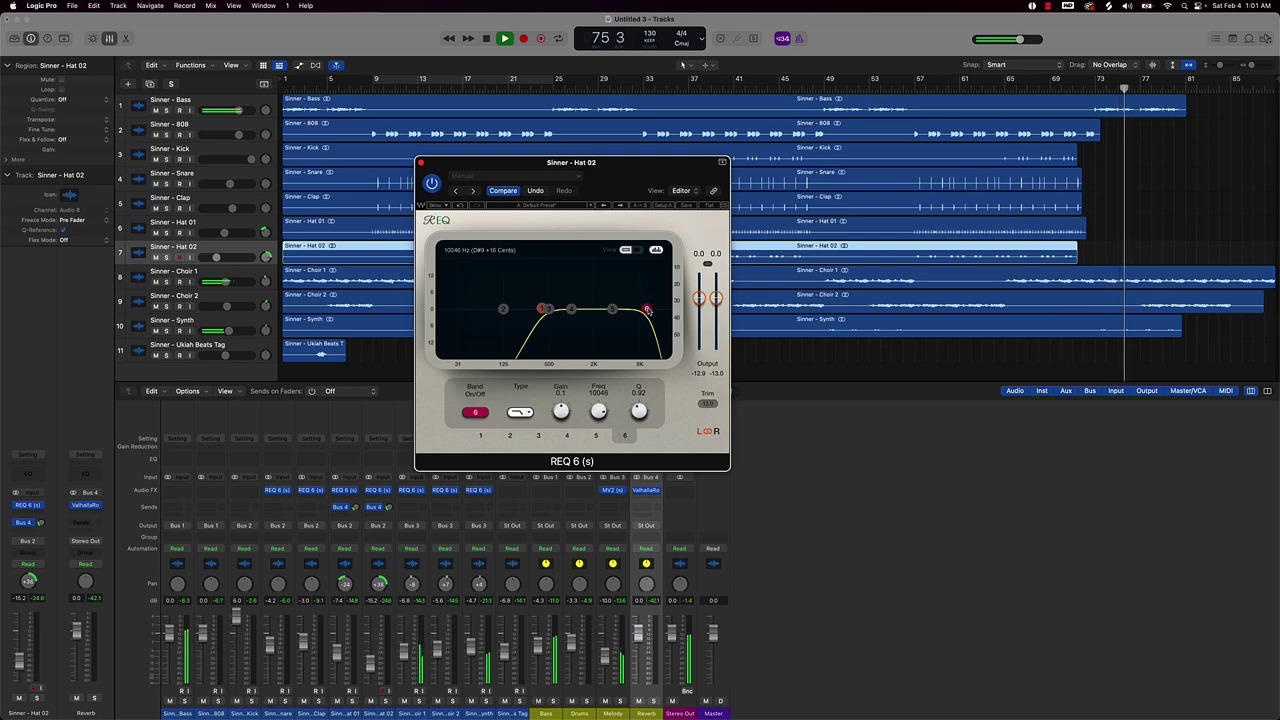
pyautogui.press('space')
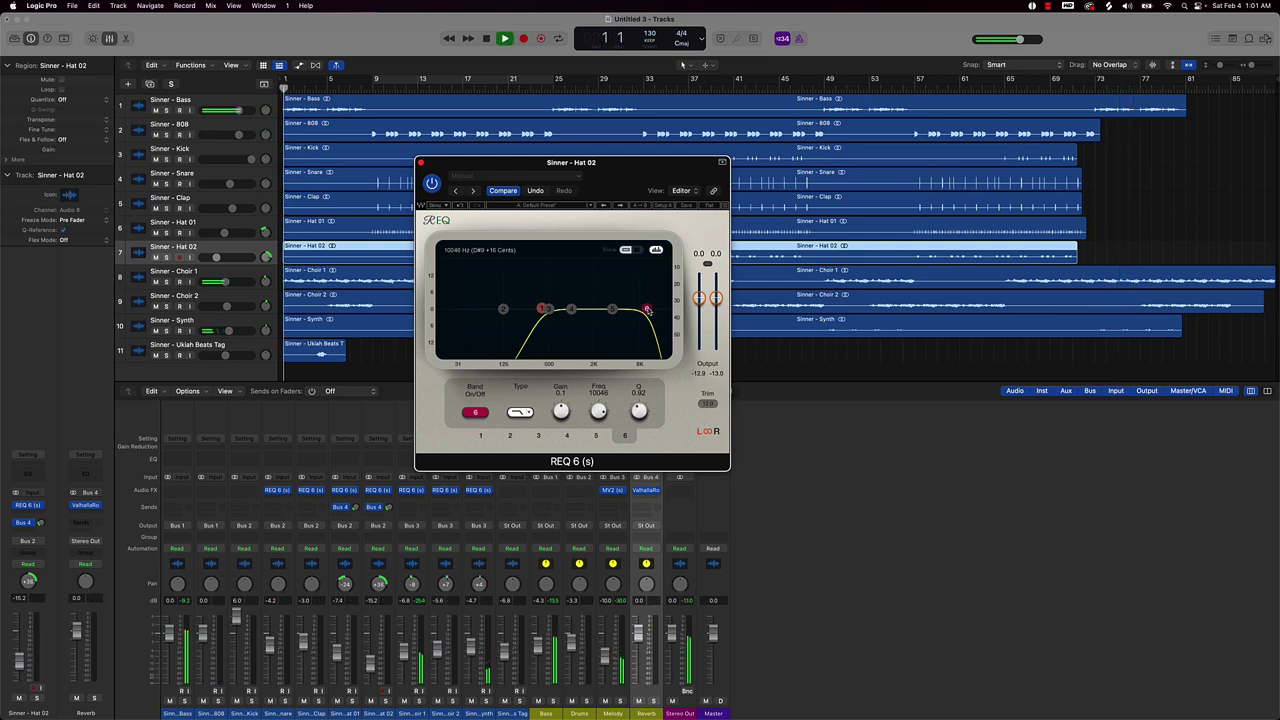
# - Save the project as Sinner - New Mix in the Logic folder
pyautogui.click(384, 350)
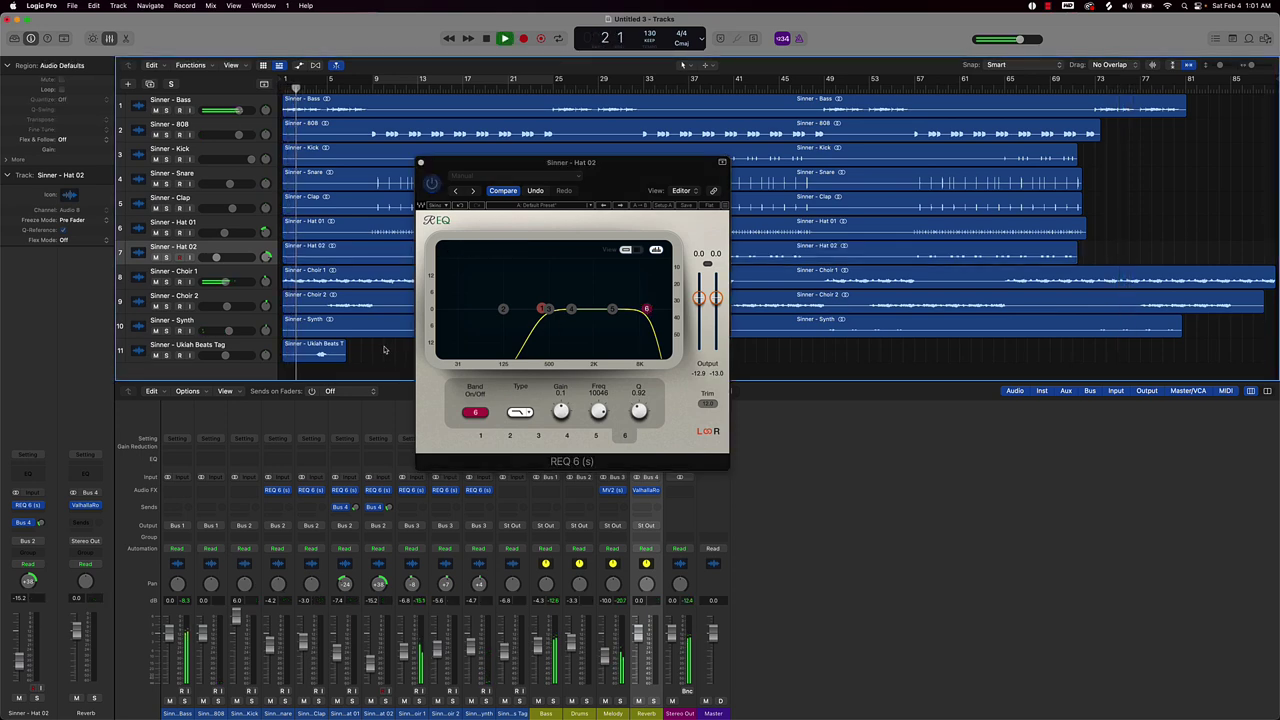
pyautogui.press('super+s')
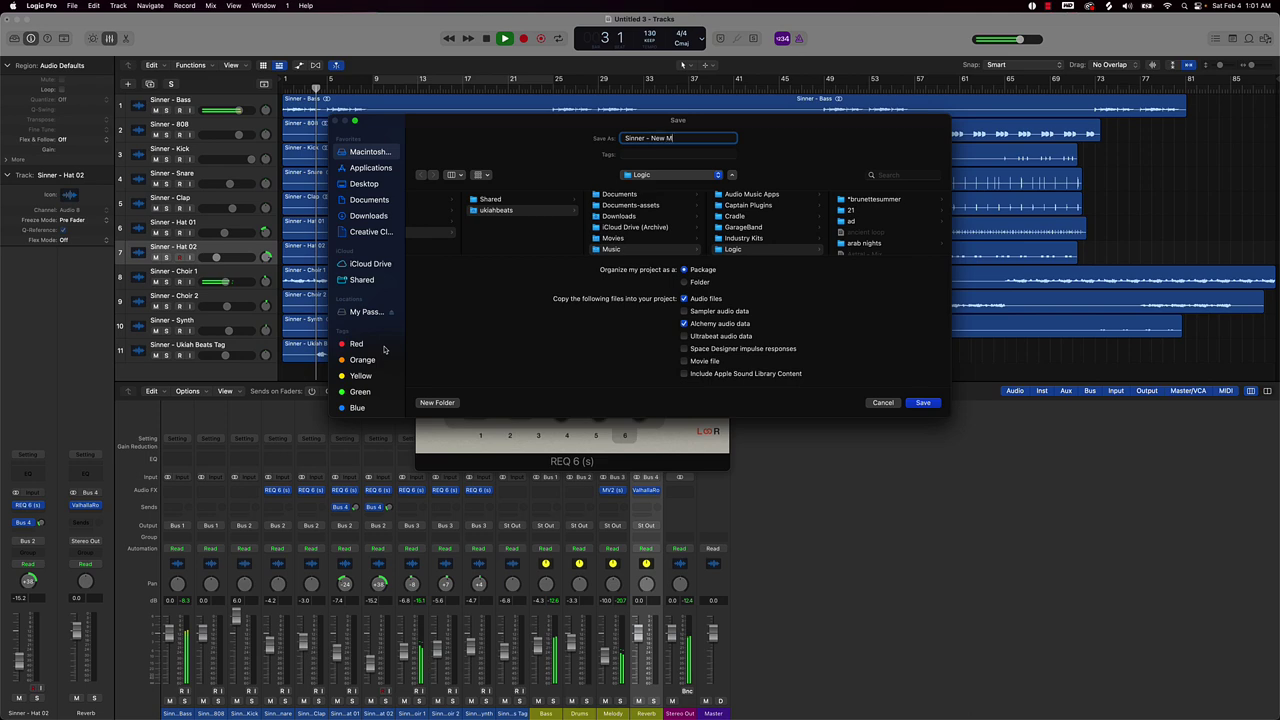
pyautogui.write('Sinner - New Mix')
pyautogui.press('Return')
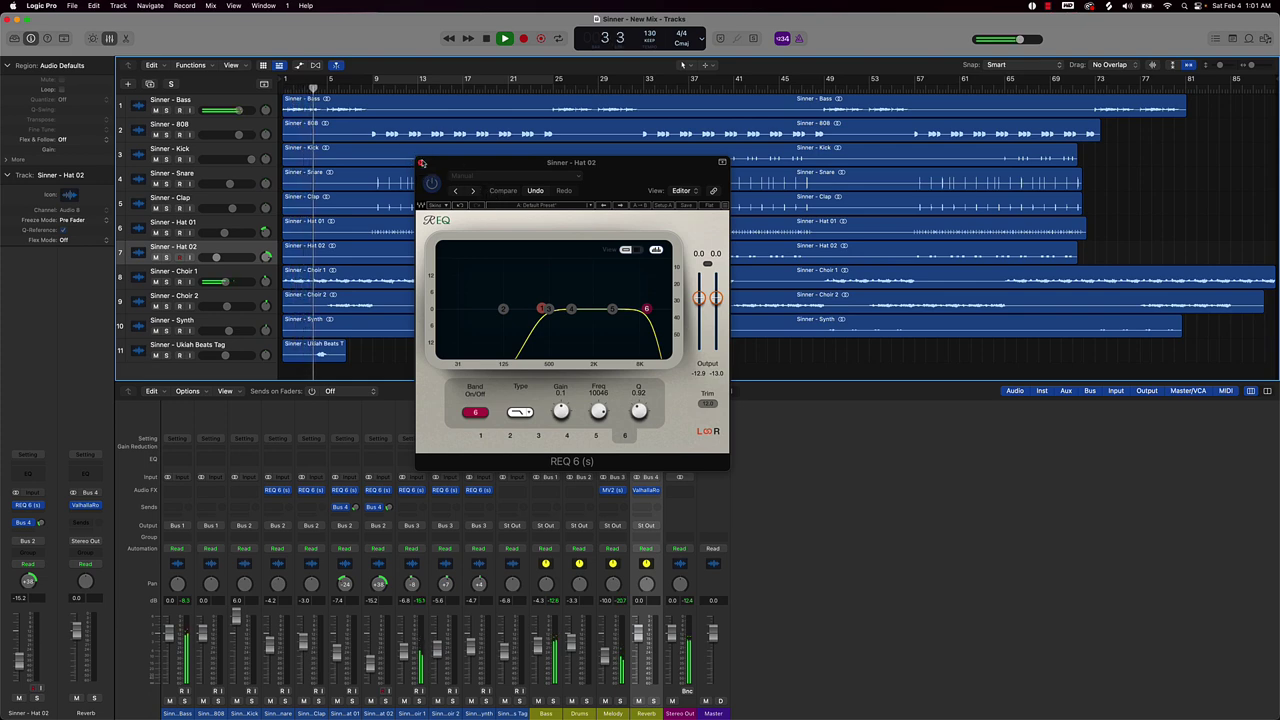
# - Close the plug-in windows and raise the Bass channel to 1.3 dB, 808 to 1.4 dB, Bass bus to -3.1 dB and Drums bus to 0.5 dB
pyautogui.click(422, 162)
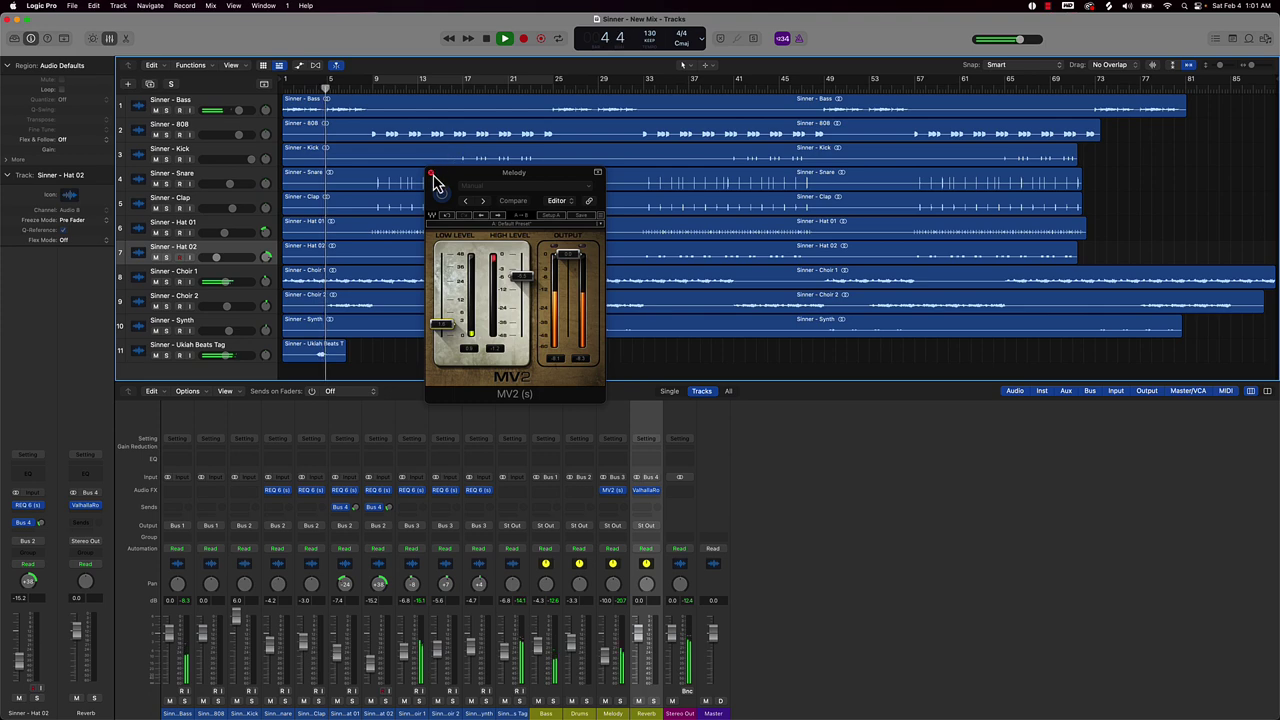
pyautogui.click(431, 174)
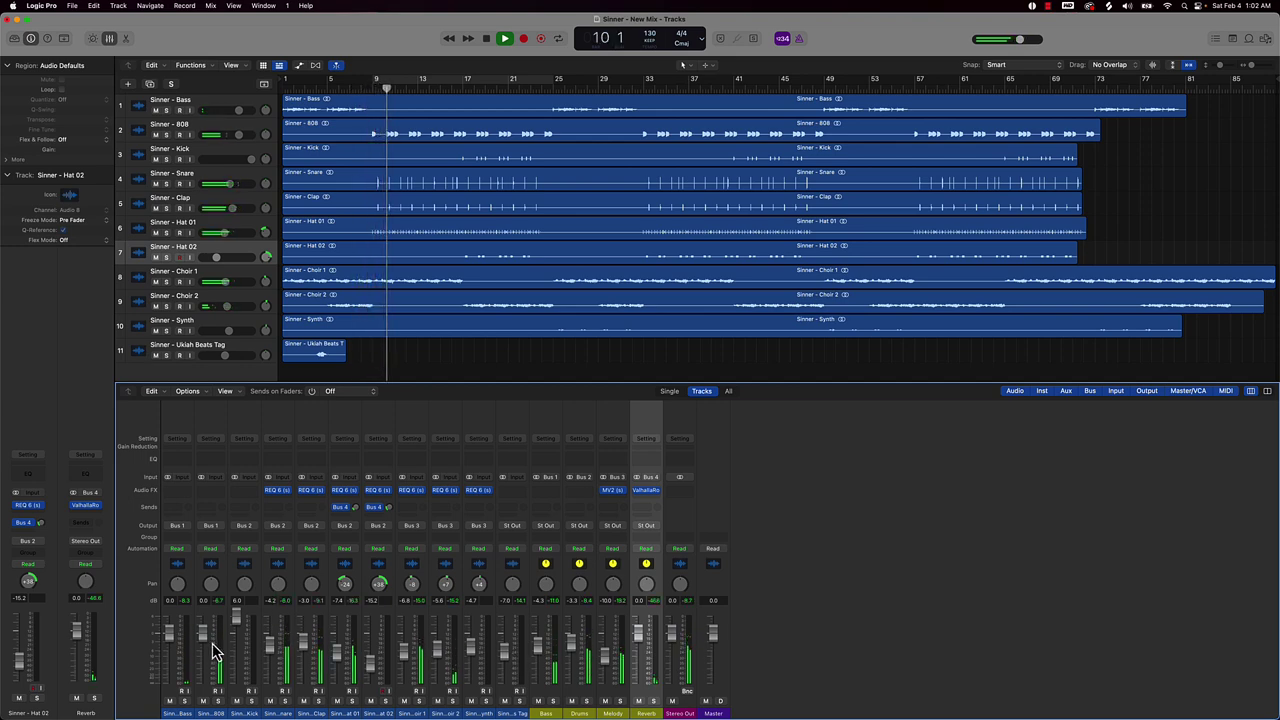
pyautogui.moveTo(210, 643); pyautogui.dragTo(210, 639)
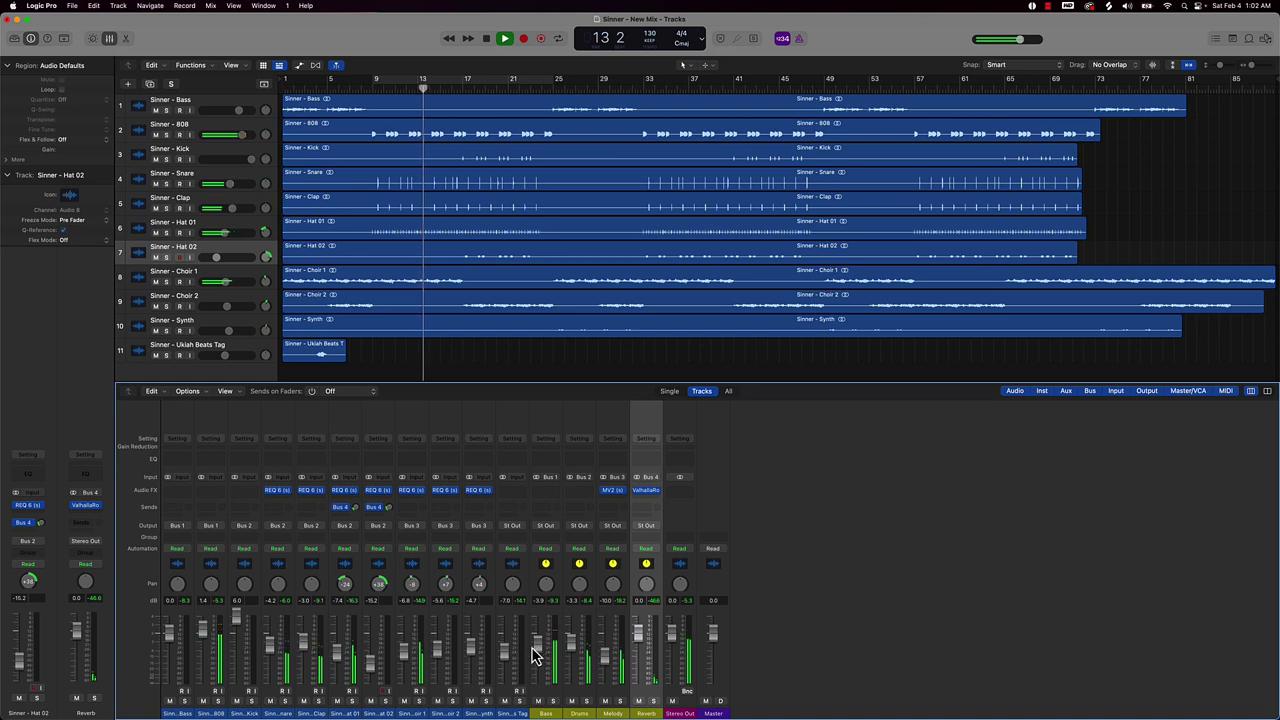
pyautogui.moveTo(572, 645); pyautogui.dragTo(572, 644)
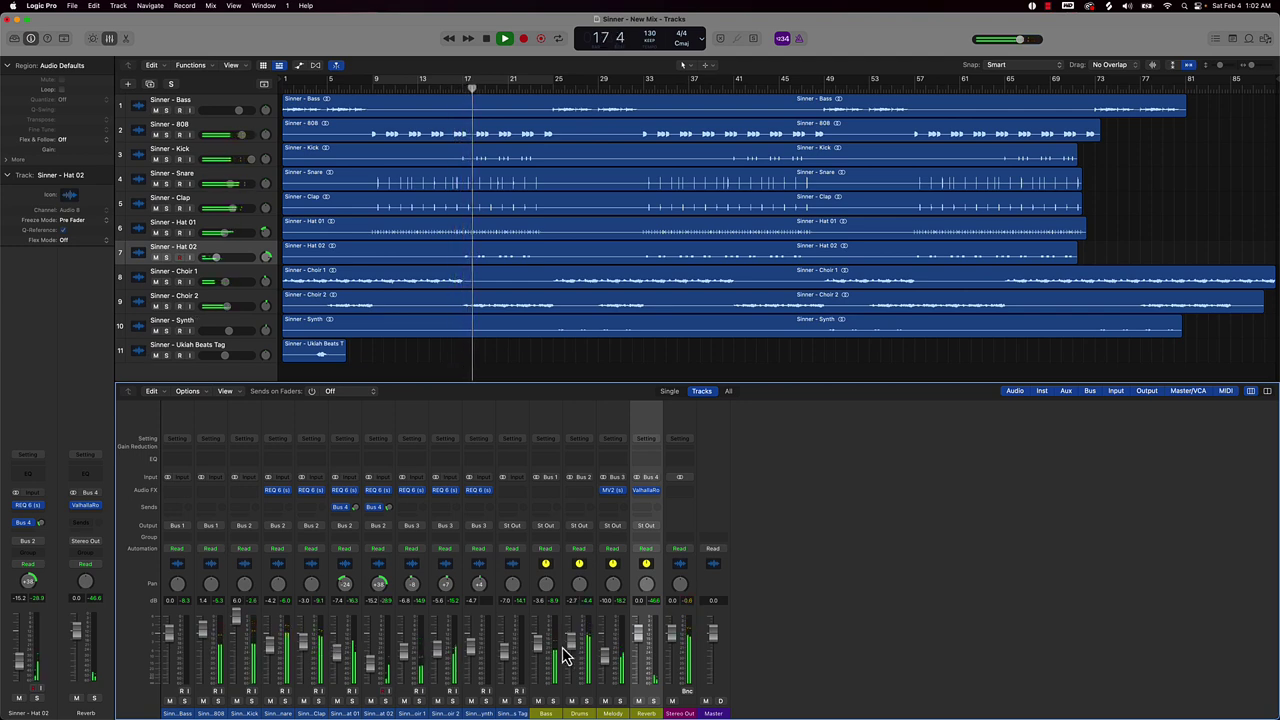
pyautogui.moveTo(572, 643); pyautogui.dragTo(572, 633)
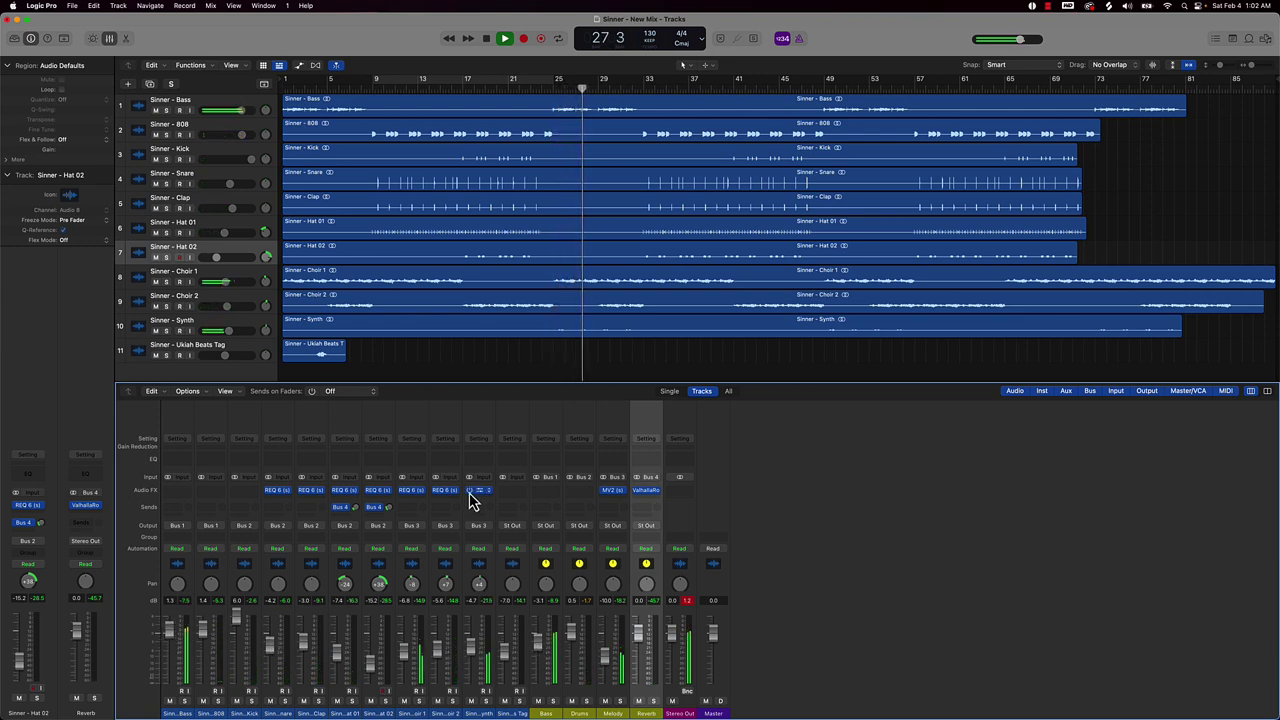
# - Insert a stereo RBass on the Bass bus, setting its frequency to 60 Hz and its intensity to -11.7
pyautogui.click(550, 490)
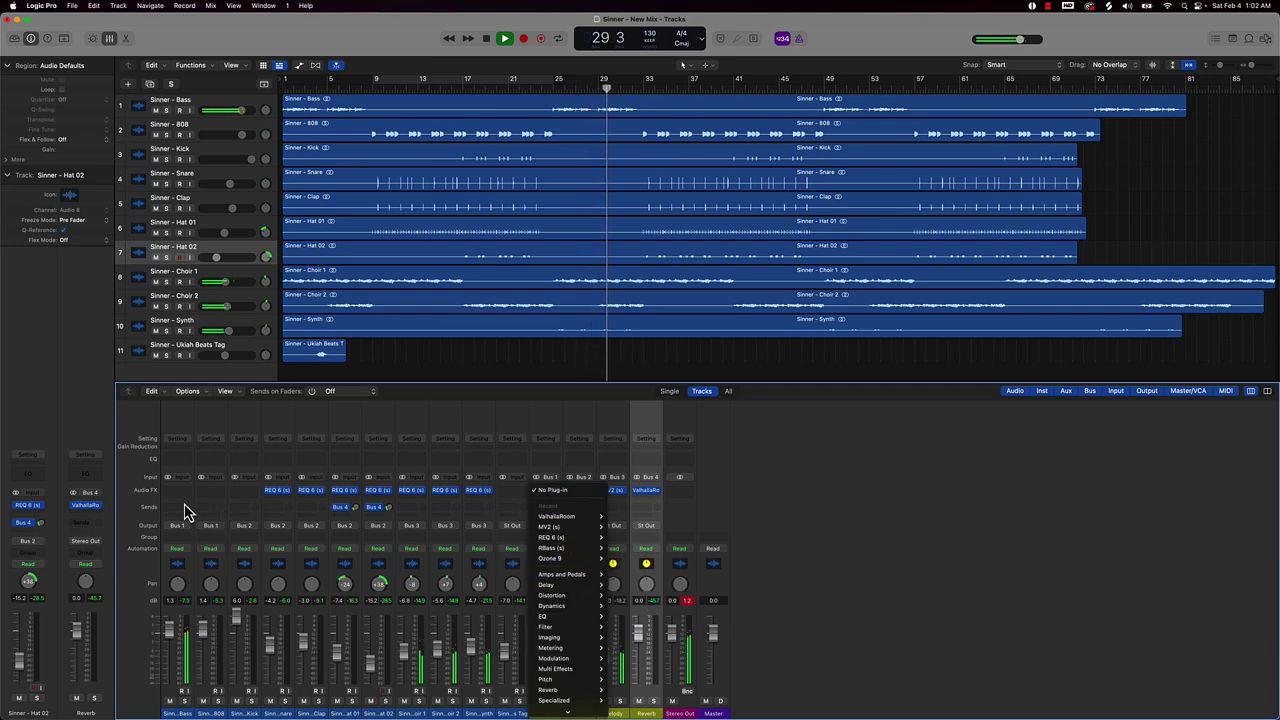
pyautogui.click(572, 548)
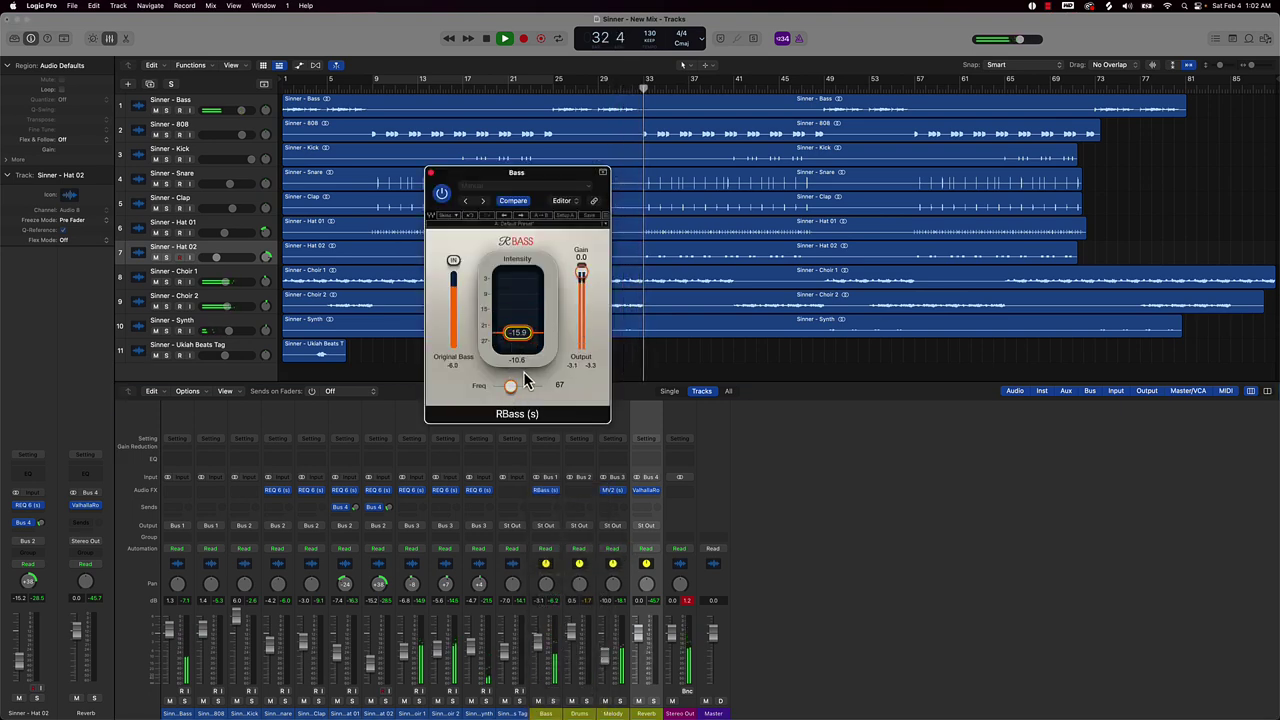
pyautogui.moveTo(512, 388); pyautogui.dragTo(507, 389)
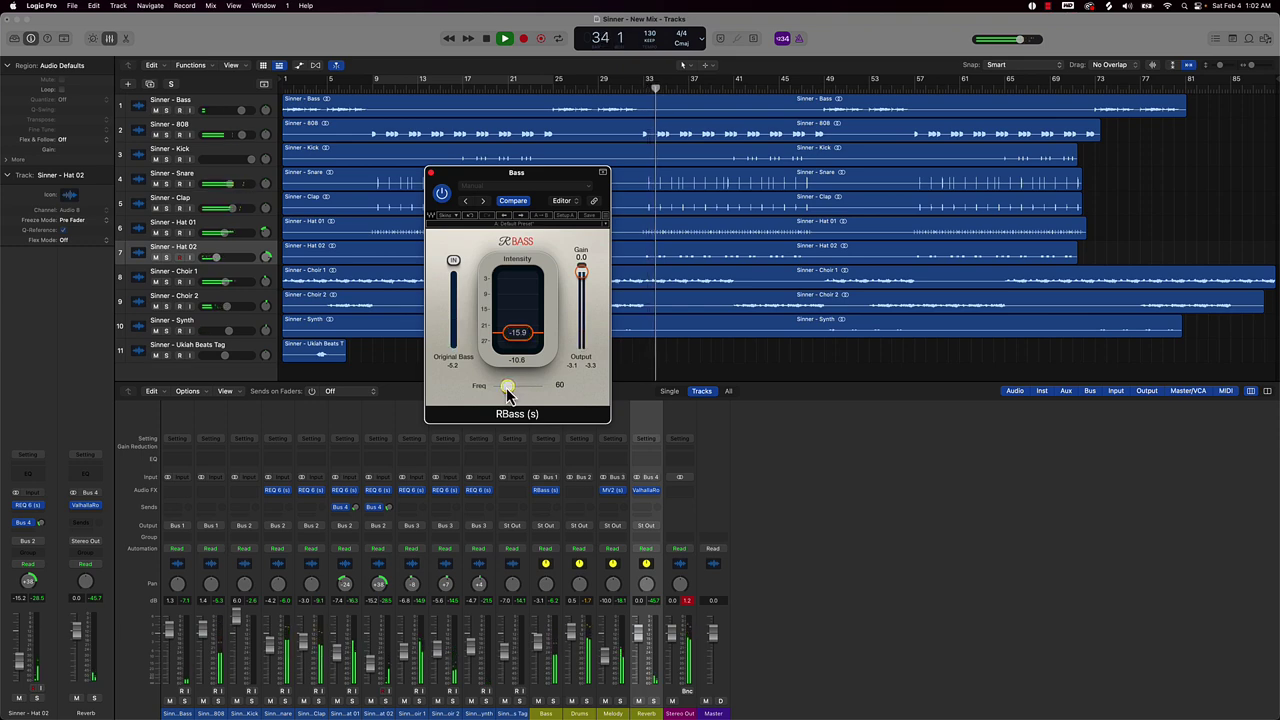
pyautogui.click(525, 336)
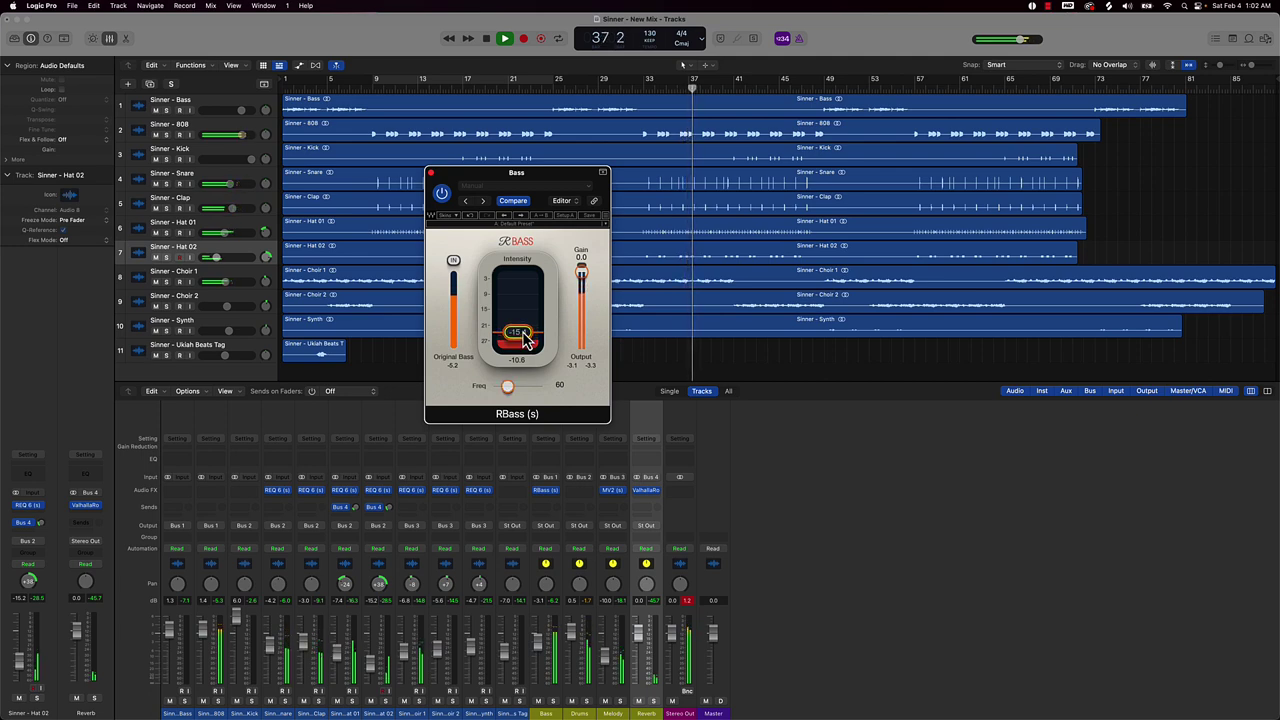
pyautogui.moveTo(523, 333); pyautogui.dragTo(523, 331)
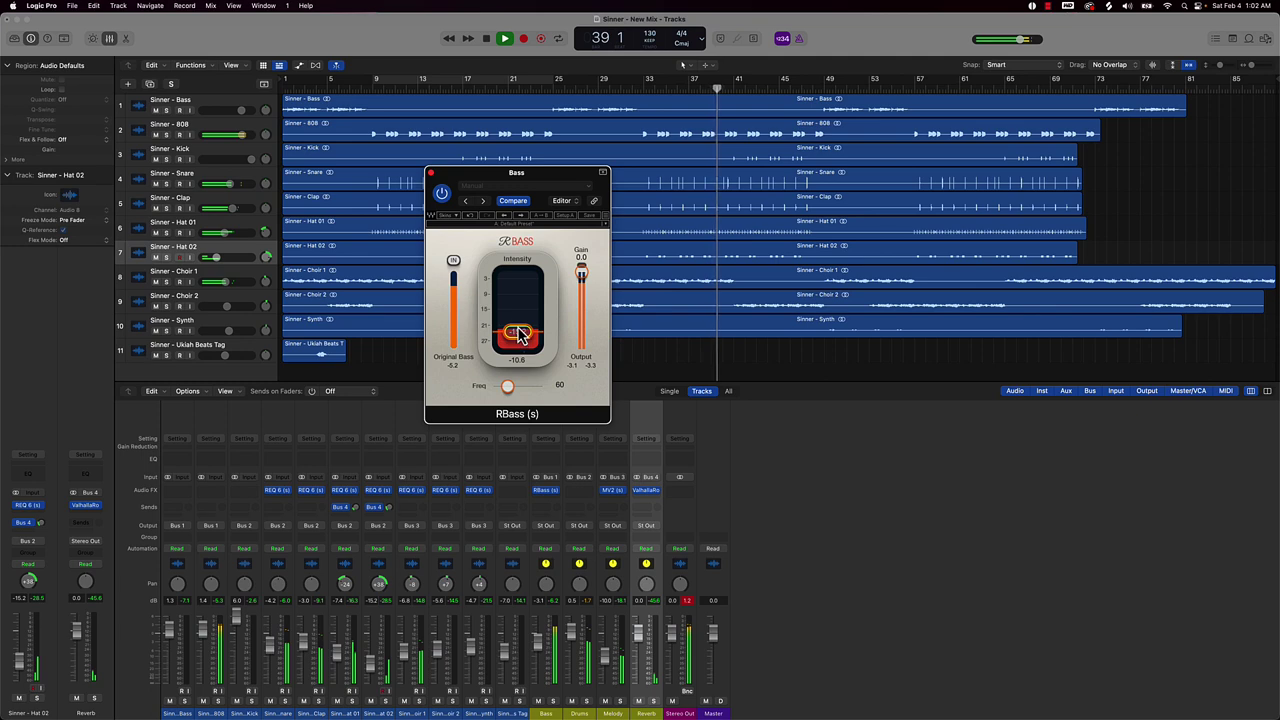
pyautogui.moveTo(519, 342); pyautogui.dragTo(519, 336)
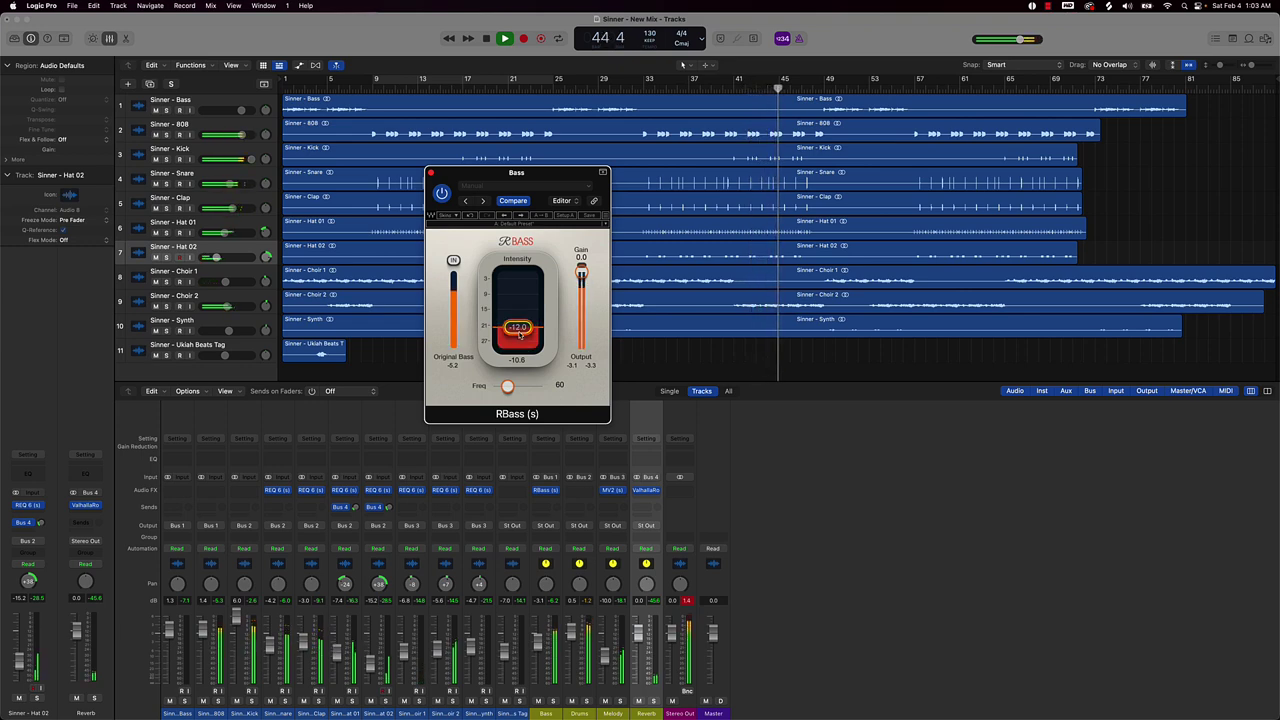
pyautogui.moveTo(518, 332); pyautogui.dragTo(521, 332)
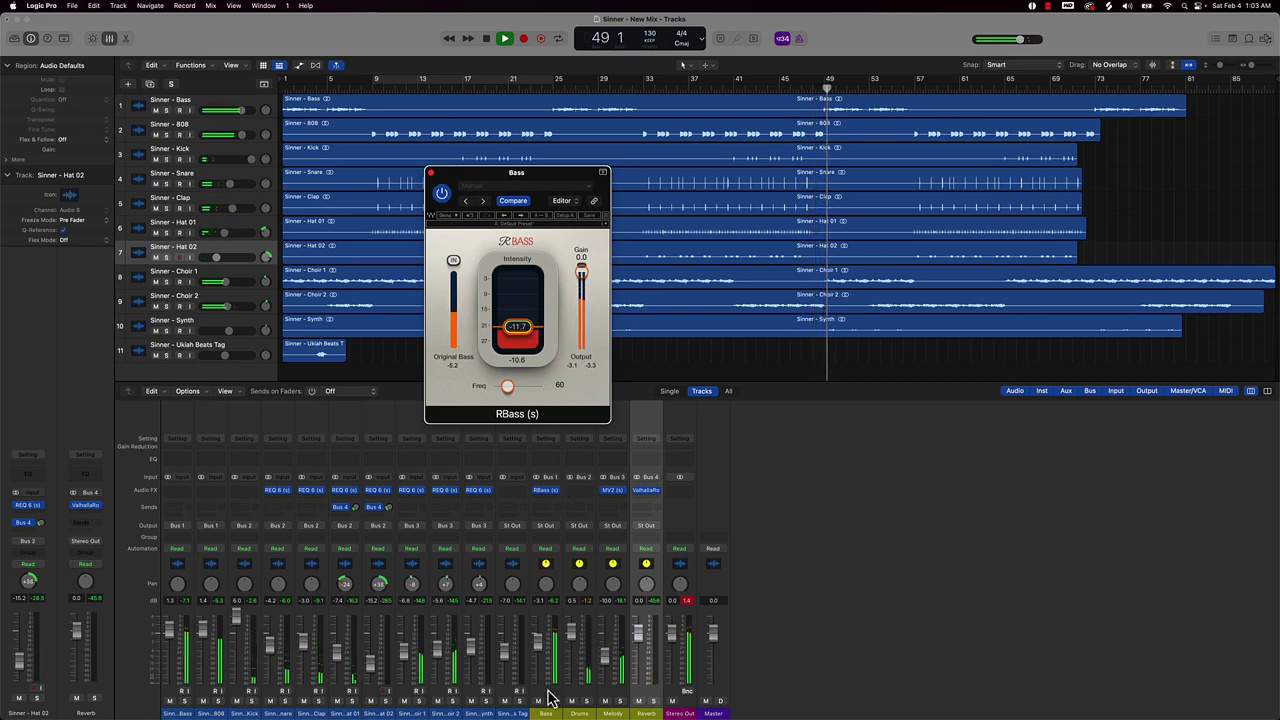
# - Reset the Stereo Out peak and lower the buses together to -7.4 dB Bass, -3.8 dB Drums, -14.2 dB Melody and -4.3 dB Reverb
pyautogui.moveTo(545, 698); pyautogui.dragTo(645, 690)
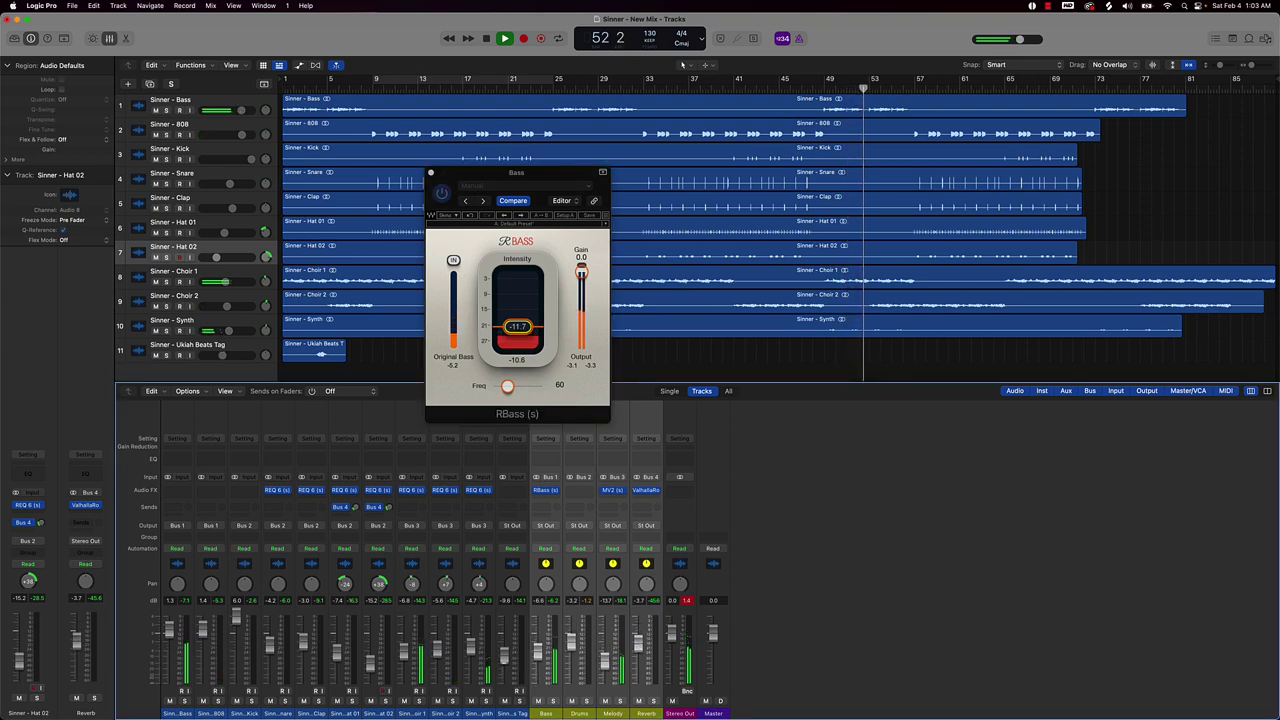
pyautogui.click(688, 612)
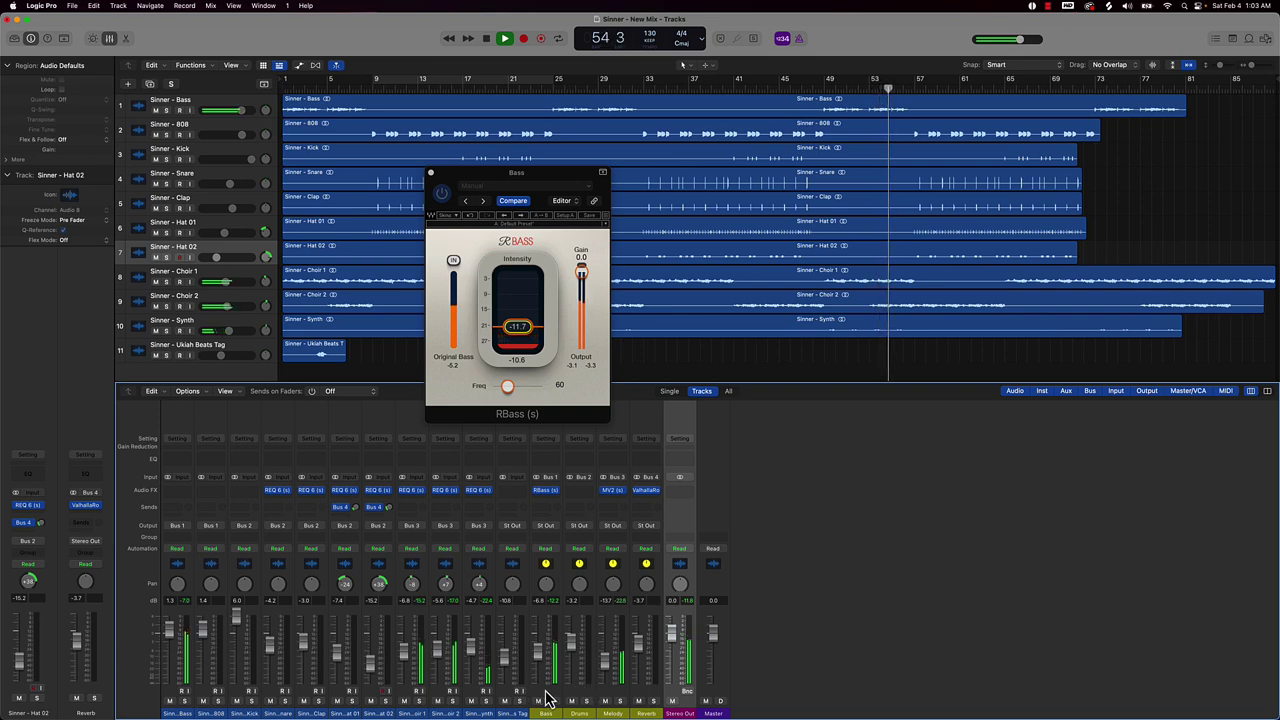
pyautogui.moveTo(547, 697); pyautogui.dragTo(657, 697)
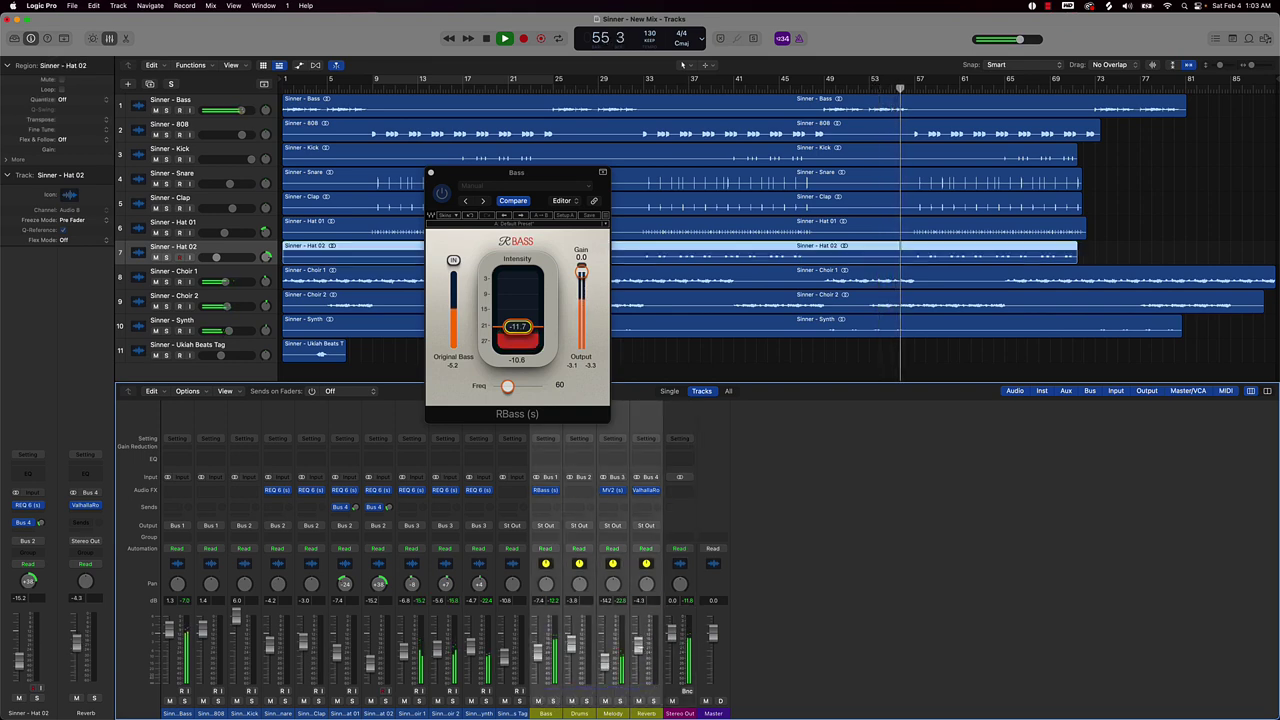
pyautogui.click(650, 697)
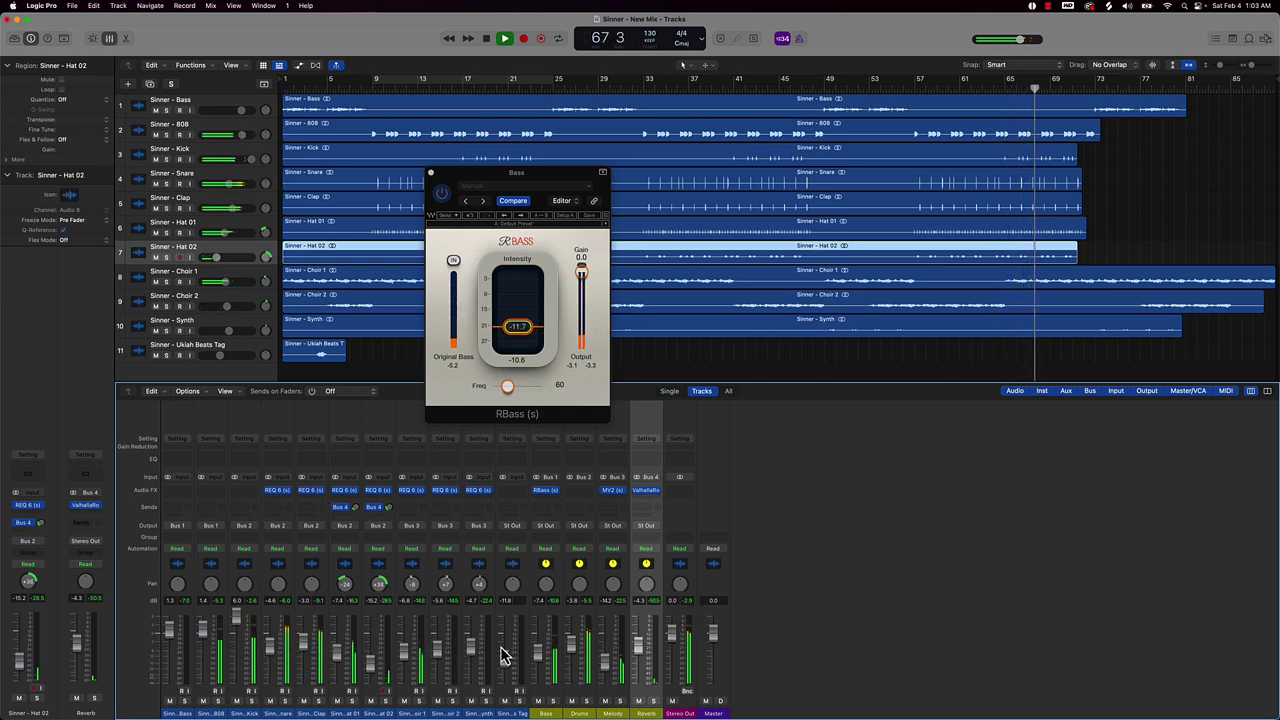
# - Lower the four bus faders together by another 0.5 dB, set the Bass bus alone to -7.2 dB and close RBass
pyautogui.moveTo(546, 691); pyautogui.dragTo(646, 697)
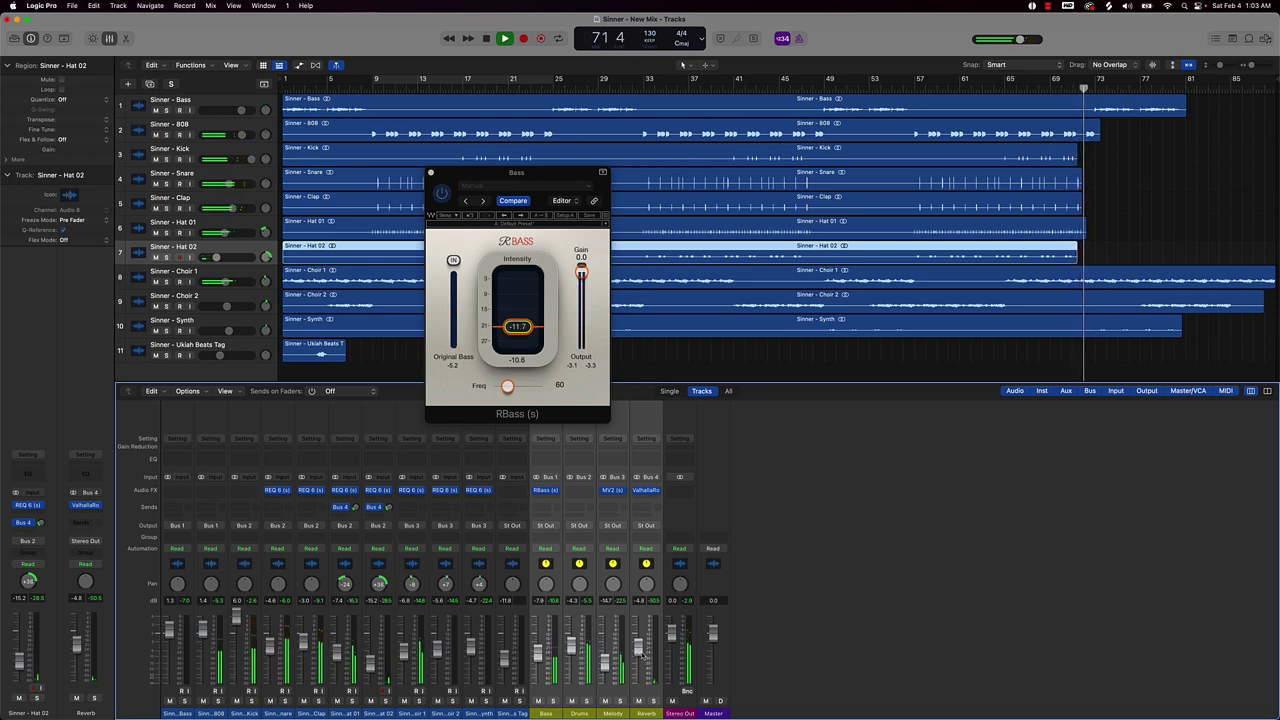
pyautogui.click(549, 689)
pyautogui.moveTo(538, 659); pyautogui.dragTo(538, 657)
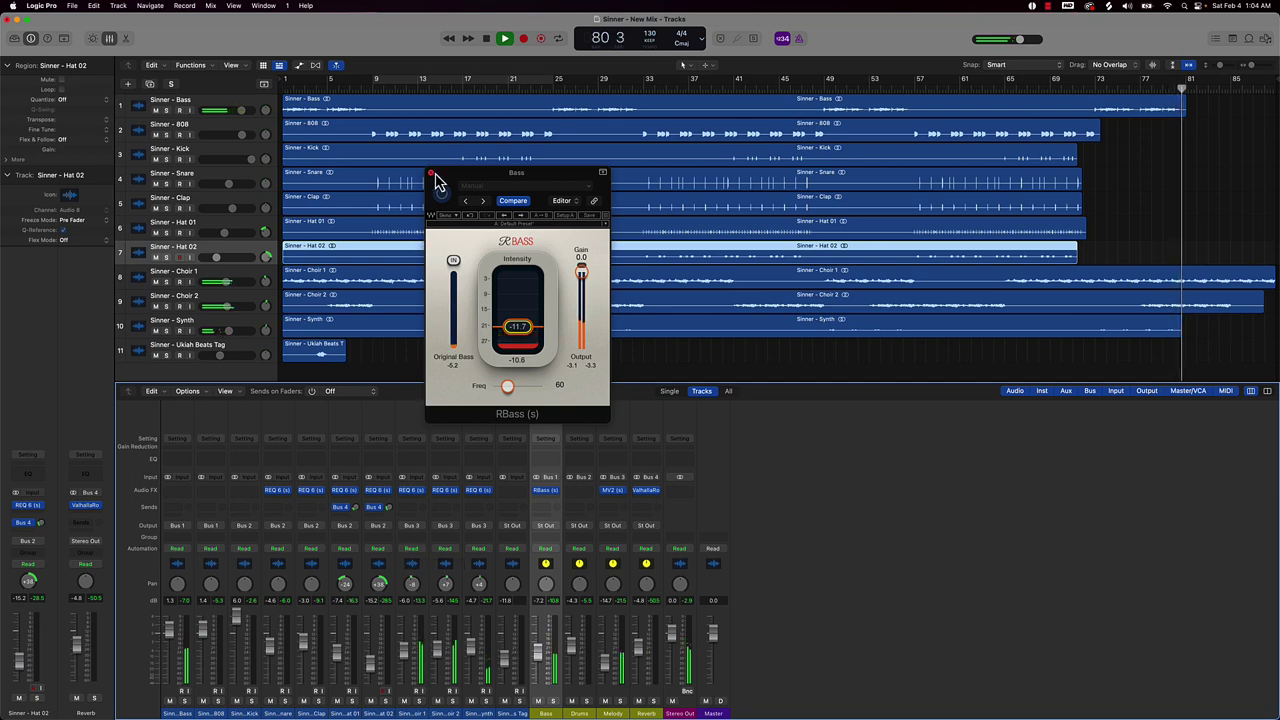
pyautogui.click(431, 173)
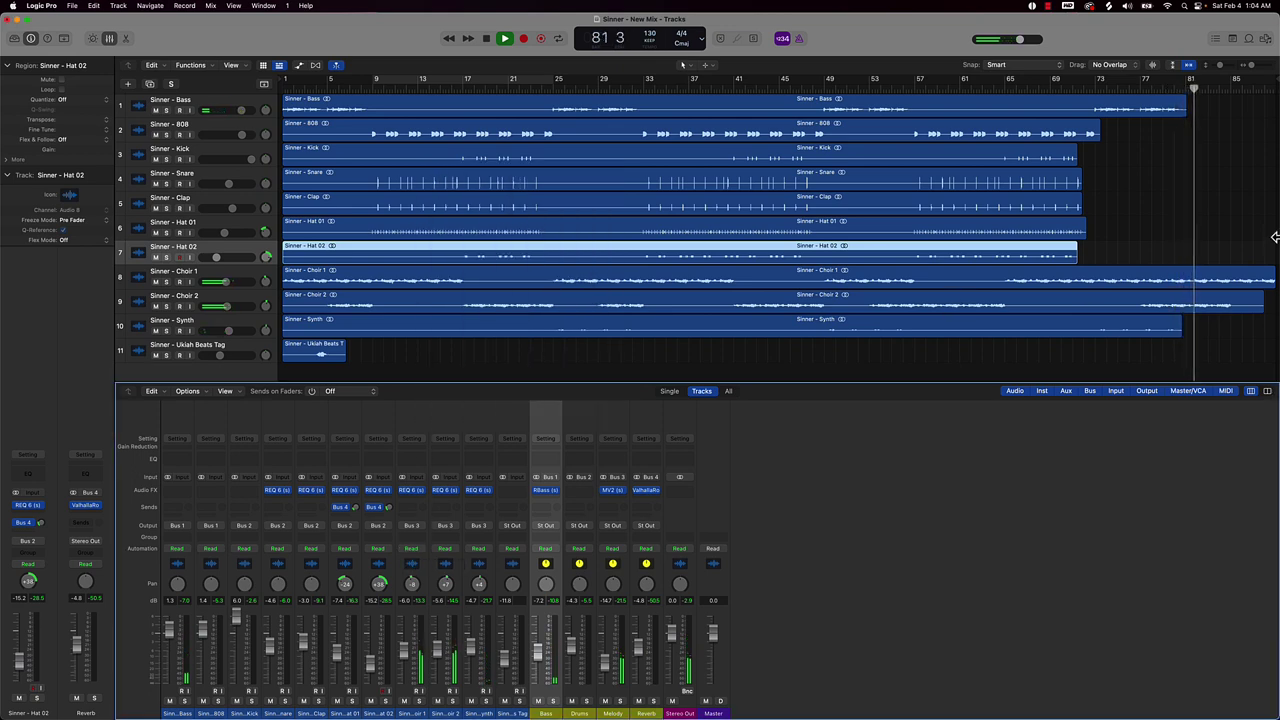
pyautogui.click(1154, 223)
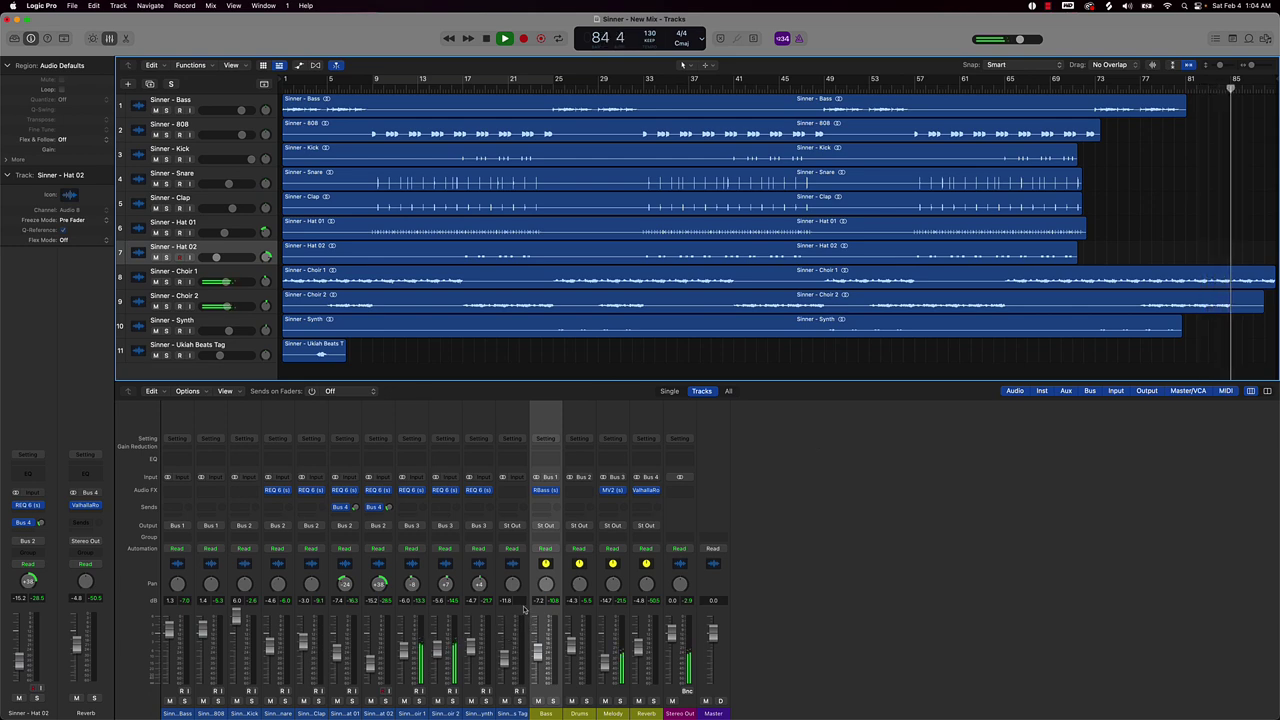
# - Replay the song from the start and rebalance the buses to -6.3 dB Bass, -2.0 dB Drums, -13.5 dB Melody and -6.3 dB Reverb
pyautogui.press('Return')
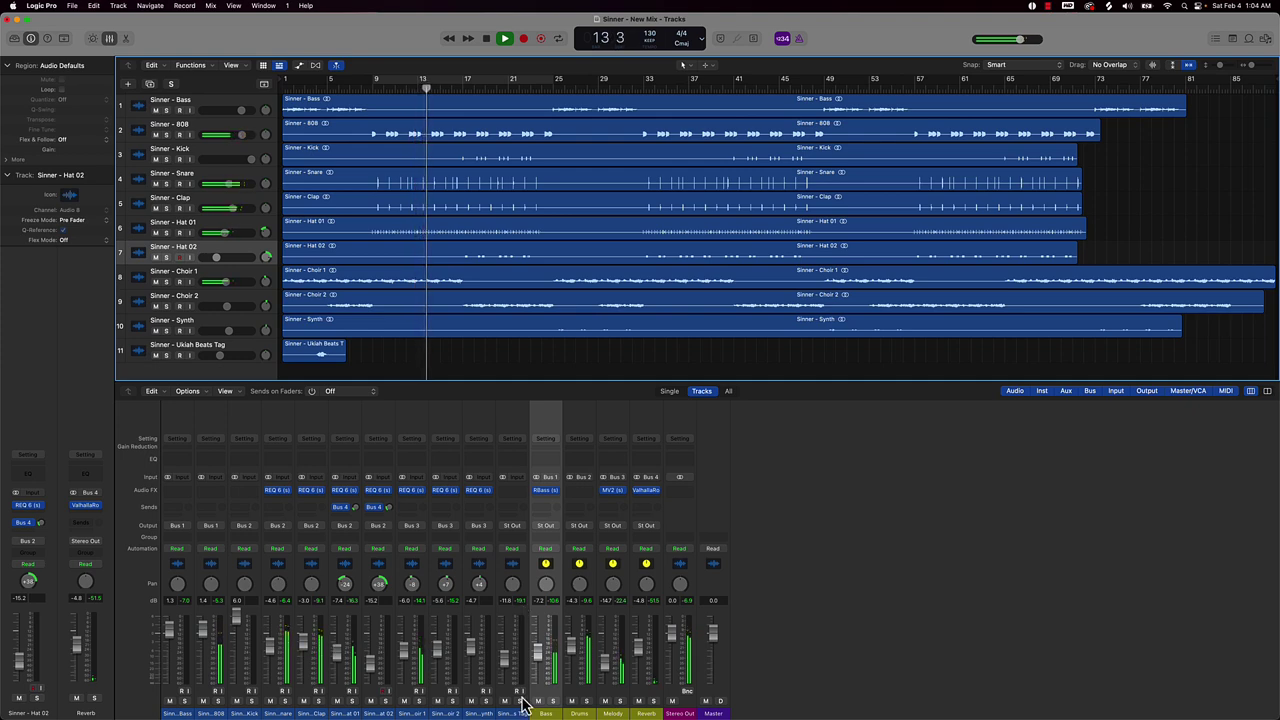
pyautogui.moveTo(538, 652); pyautogui.dragTo(537, 648)
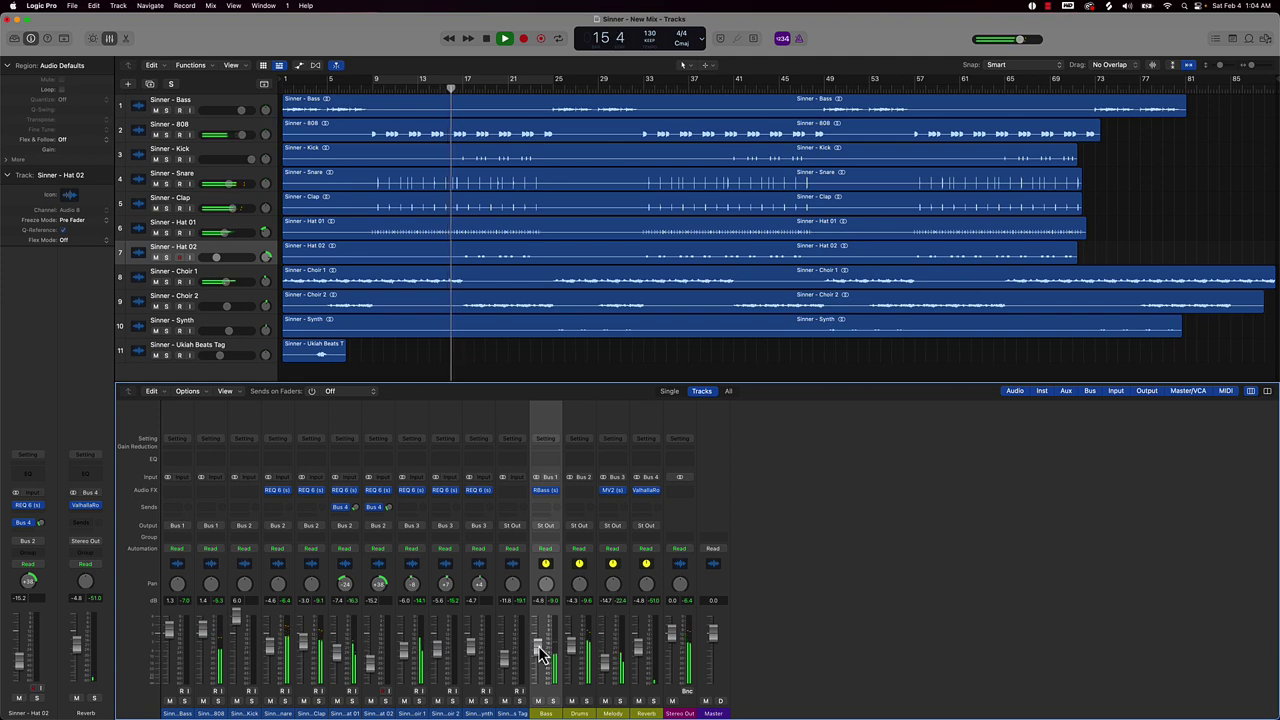
pyautogui.moveTo(570, 650); pyautogui.dragTo(571, 647)
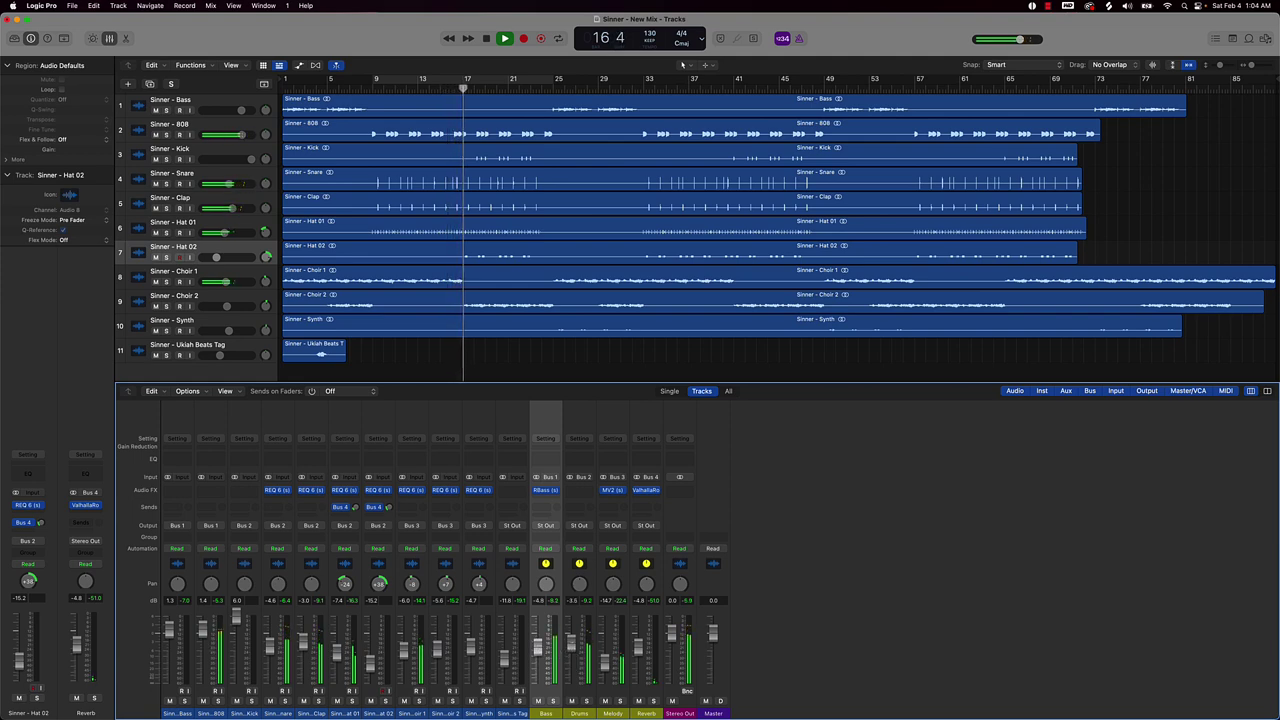
pyautogui.moveTo(571, 641); pyautogui.dragTo(571, 633)
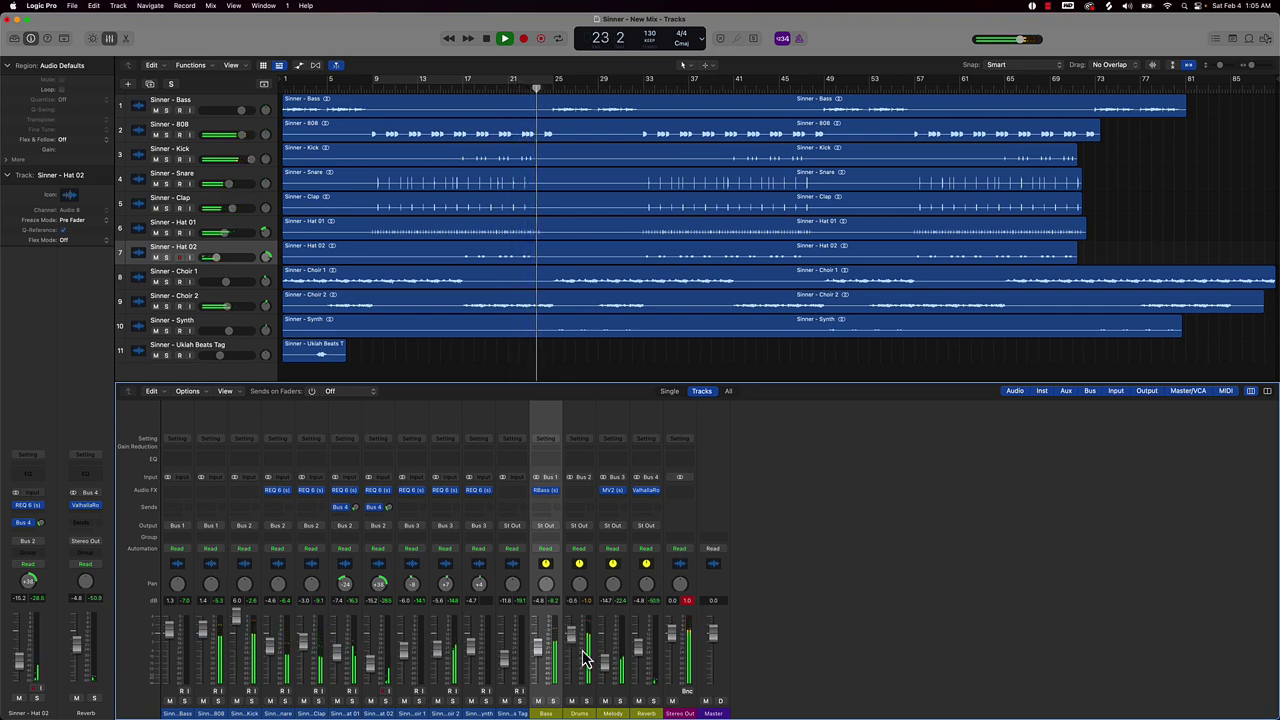
pyautogui.moveTo(605, 665); pyautogui.dragTo(612, 668)
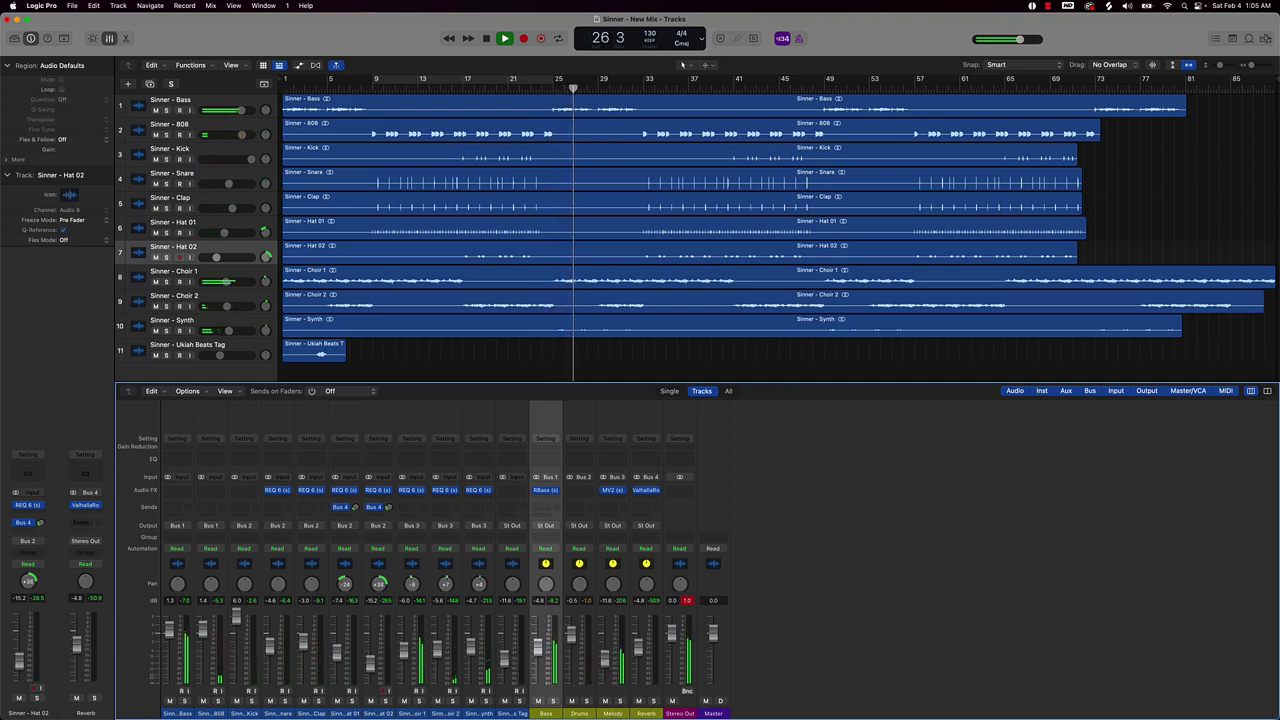
pyautogui.click(688, 601)
pyautogui.moveTo(655, 693); pyautogui.dragTo(540, 668)
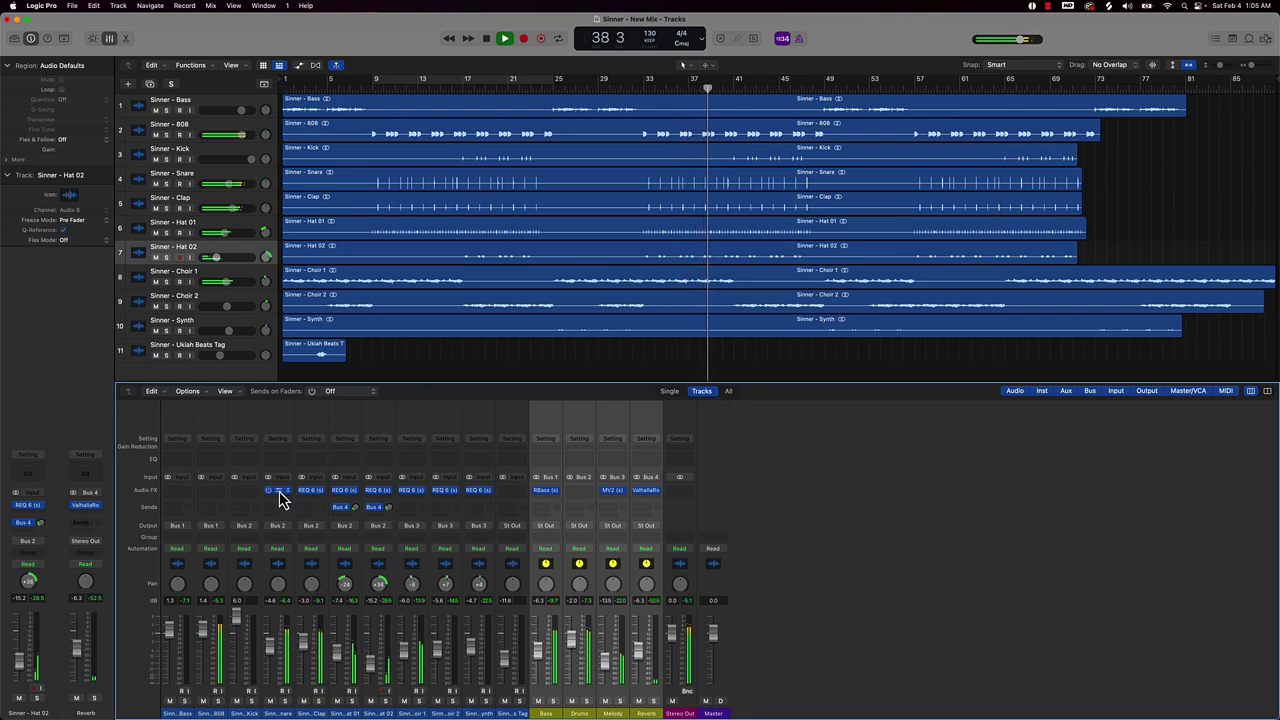
# - Set band 6 of the Clap channel's REQ 6 to a high cut at about 13749 Hz
pyautogui.click(311, 490)
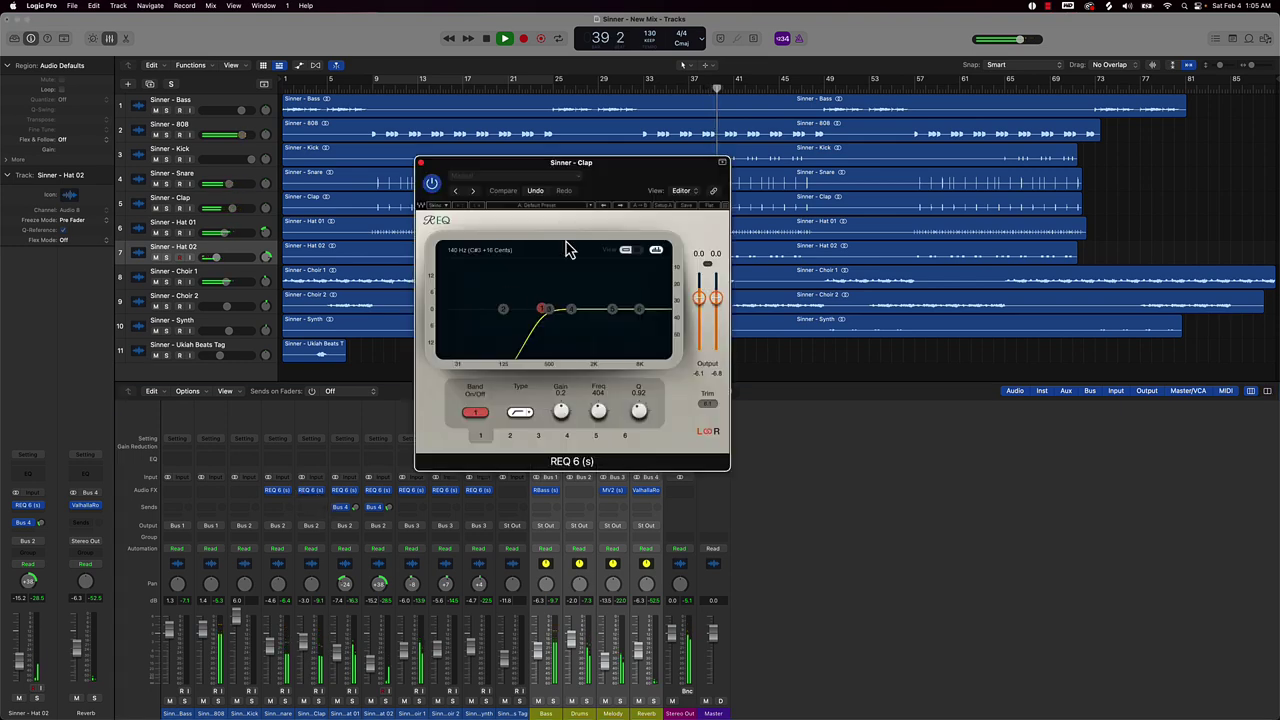
pyautogui.click(639, 308)
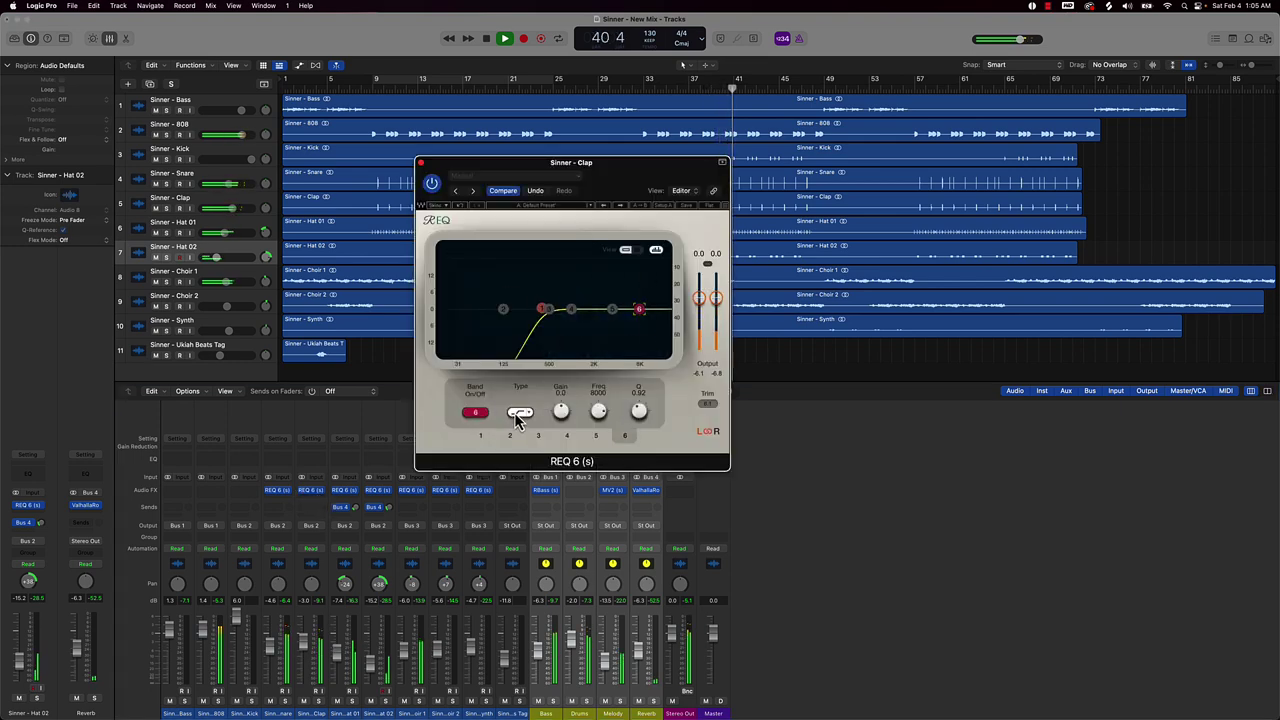
pyautogui.click(517, 412)
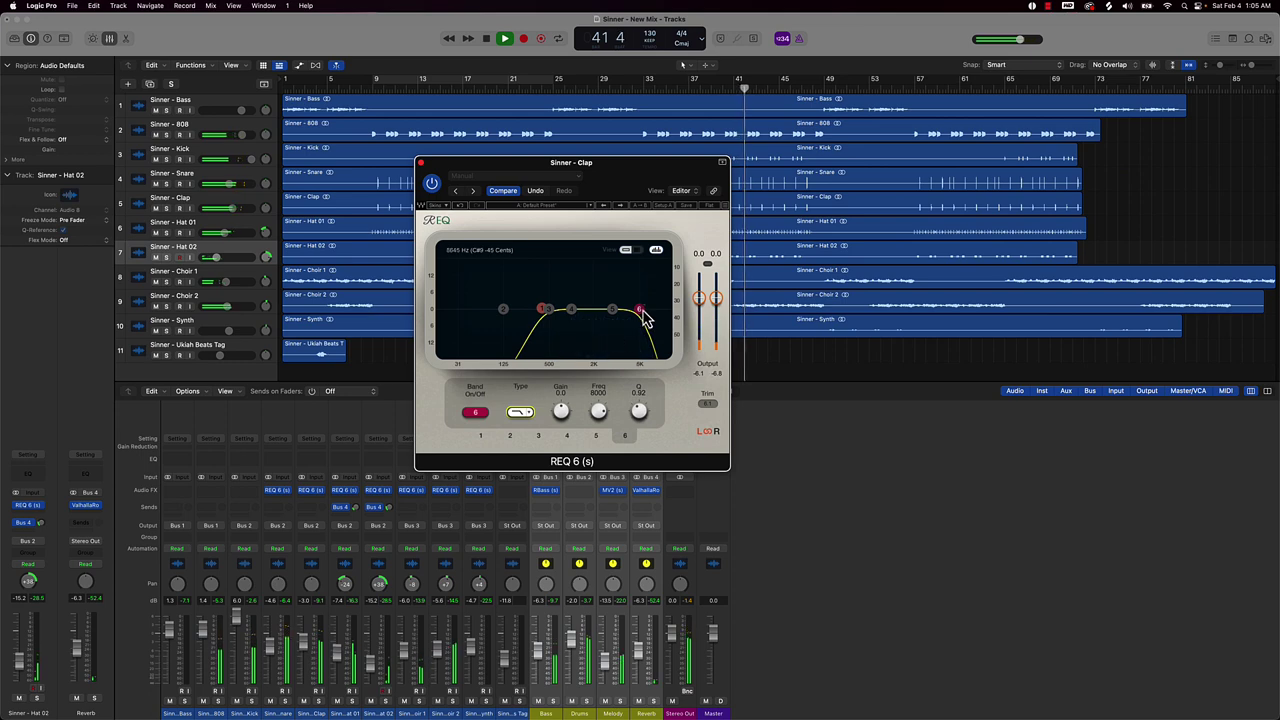
pyautogui.moveTo(643, 316); pyautogui.dragTo(679, 313)
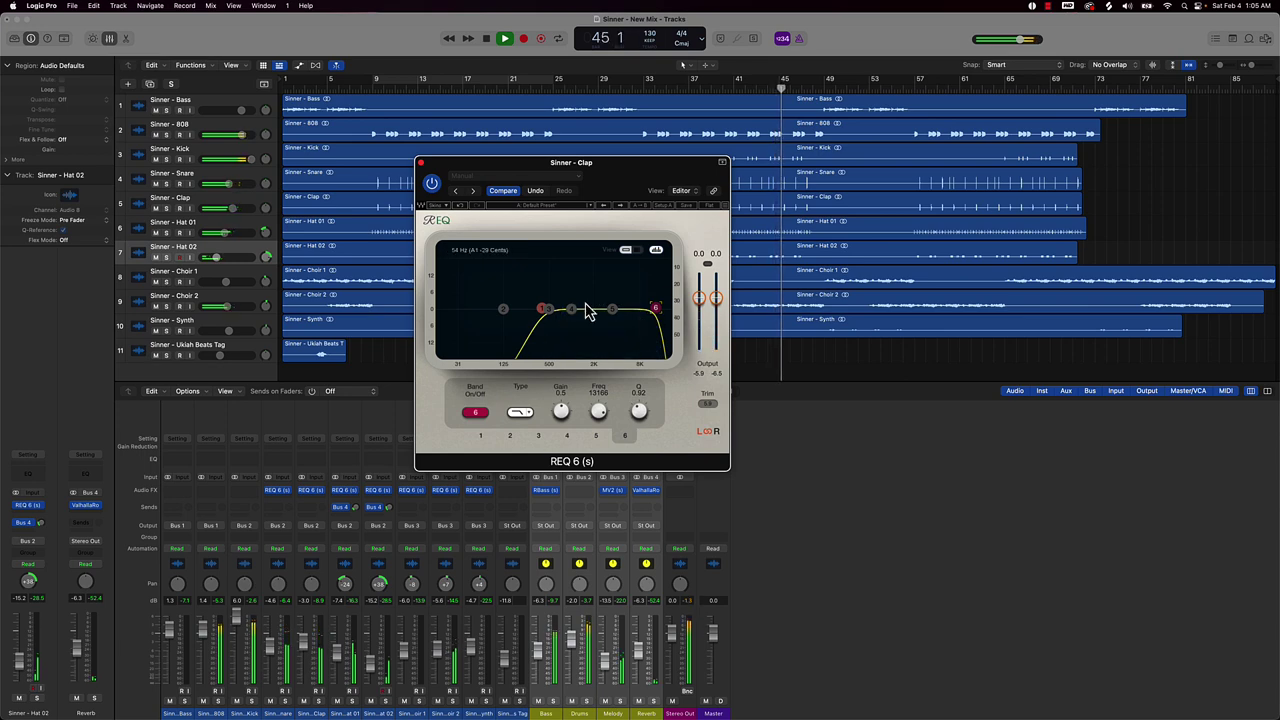
pyautogui.moveTo(659, 308); pyautogui.dragTo(664, 307)
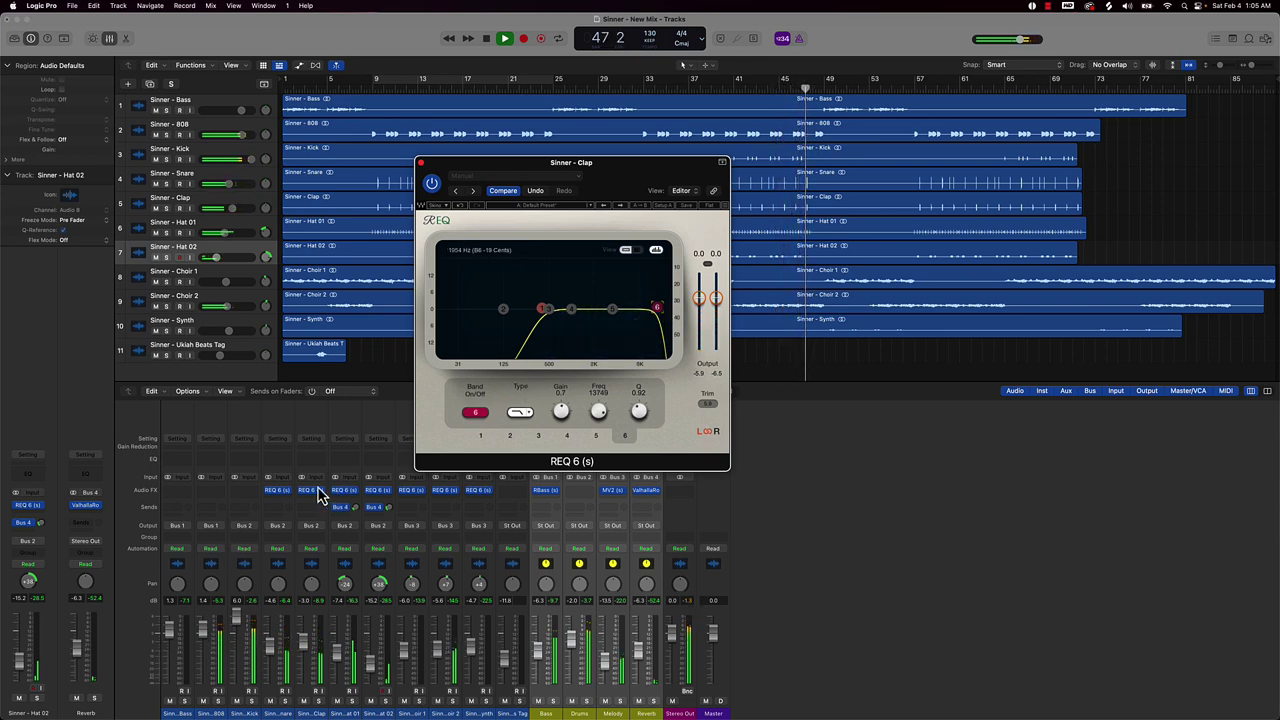
# - Set band 6 of the Snare channel's REQ 6 to a high cut at about 15579 Hz
pyautogui.click(280, 492)
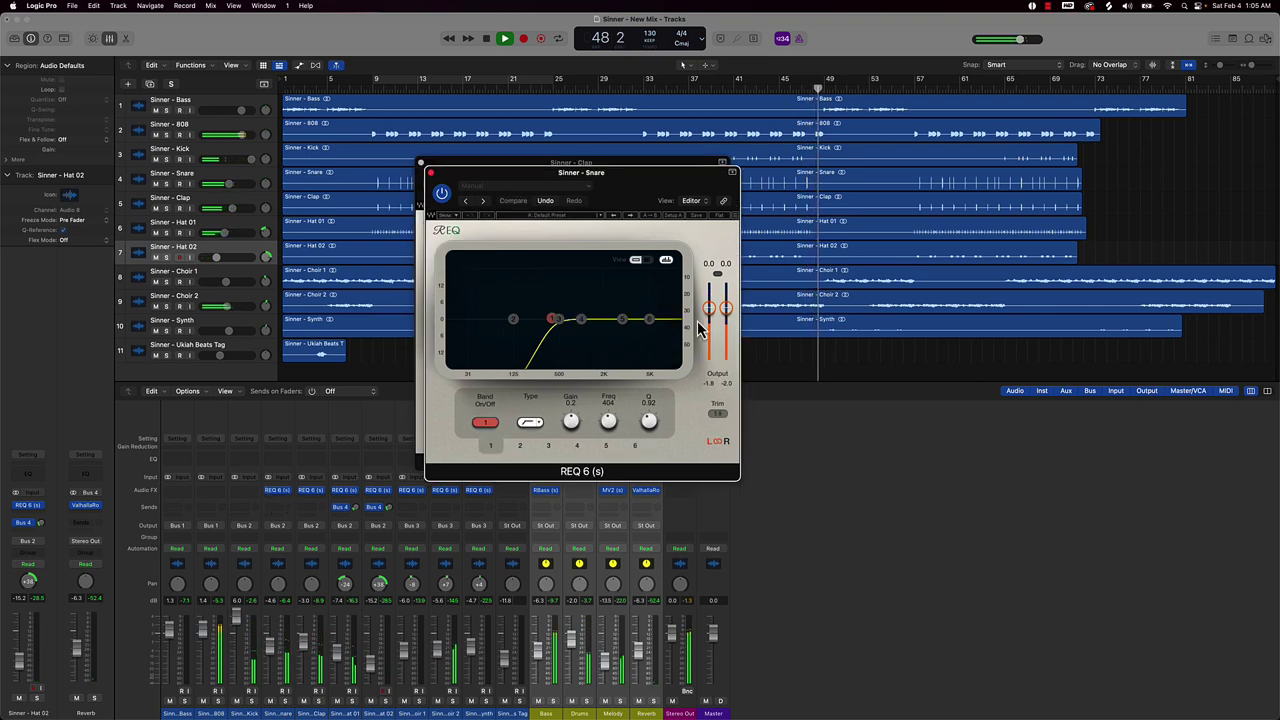
pyautogui.click(650, 322)
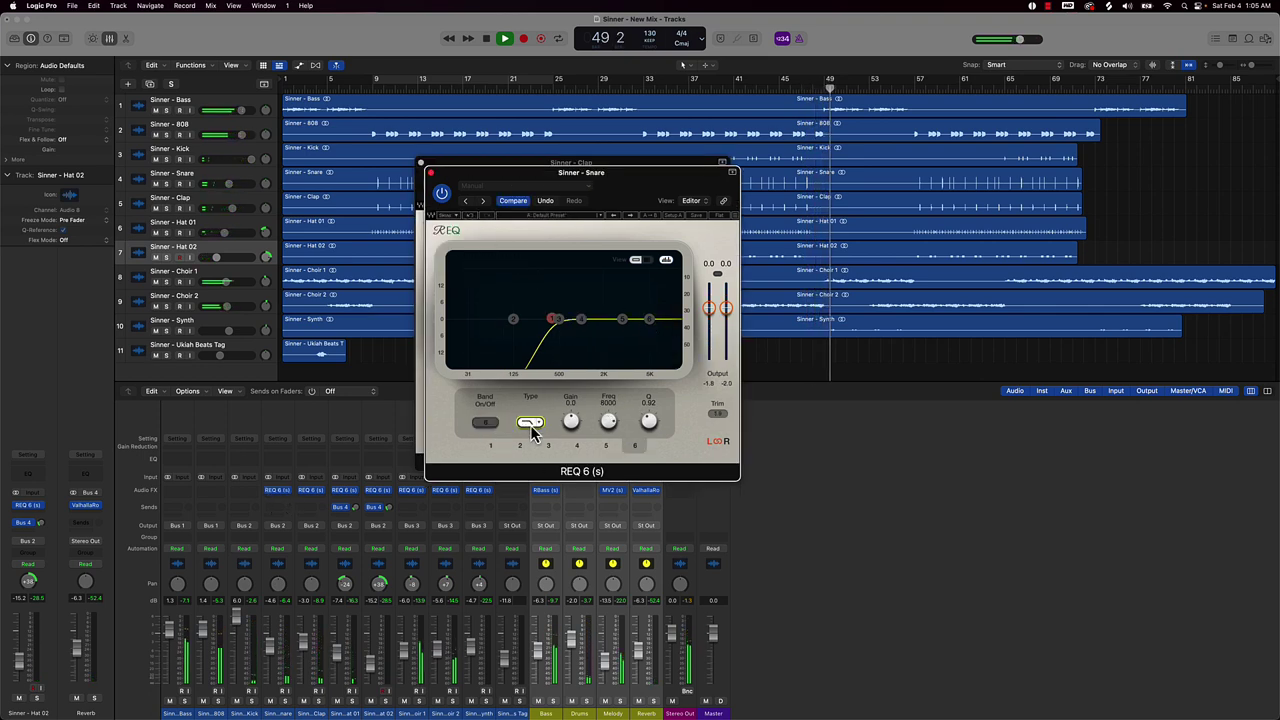
pyautogui.moveTo(650, 320); pyautogui.dragTo(665, 320)
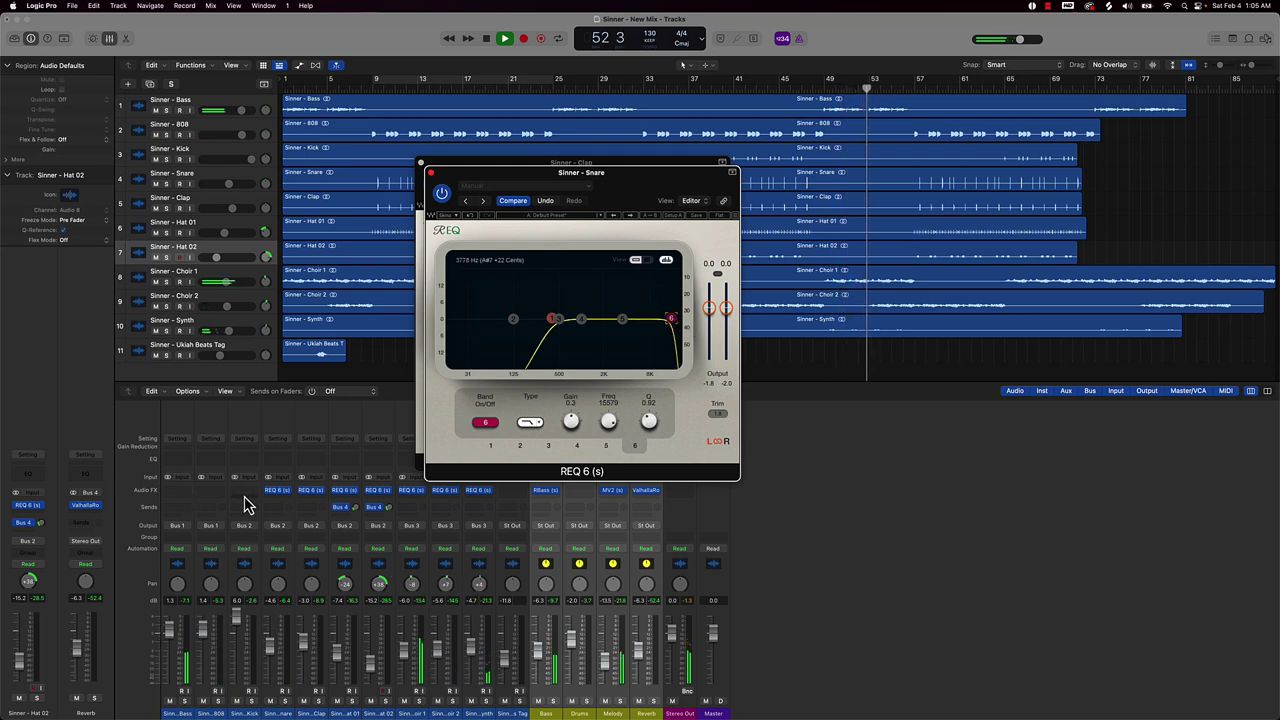
# - Insert a stereo REQ 6 on the Bass channel and boost band 3 by about 7.2 dB at 117 Hz
pyautogui.click(180, 491)
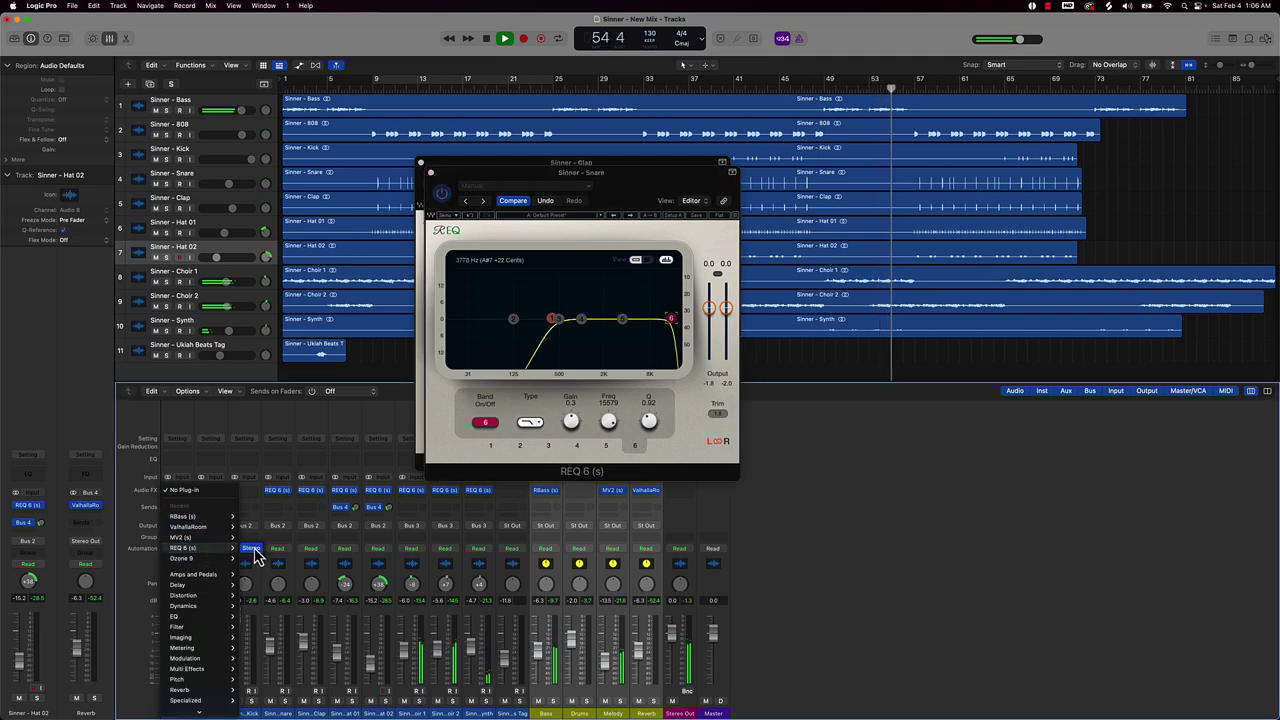
pyautogui.click(250, 549)
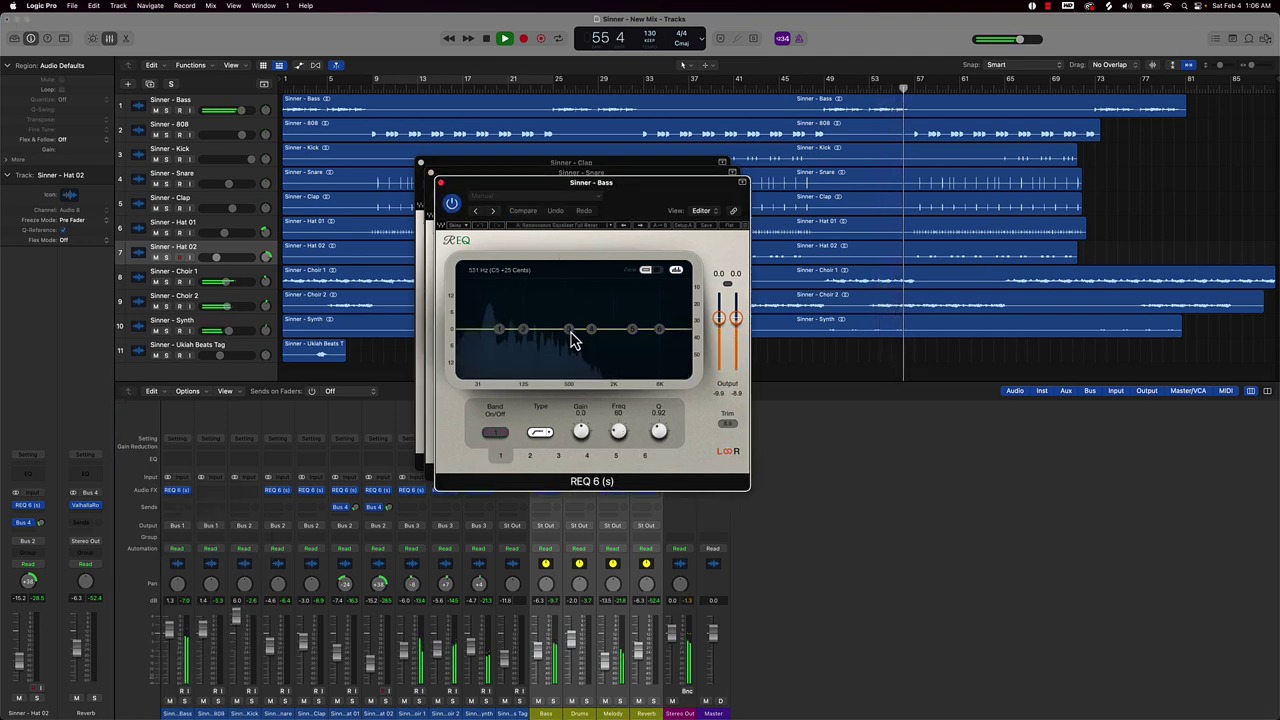
pyautogui.moveTo(569, 329); pyautogui.dragTo(570, 321)
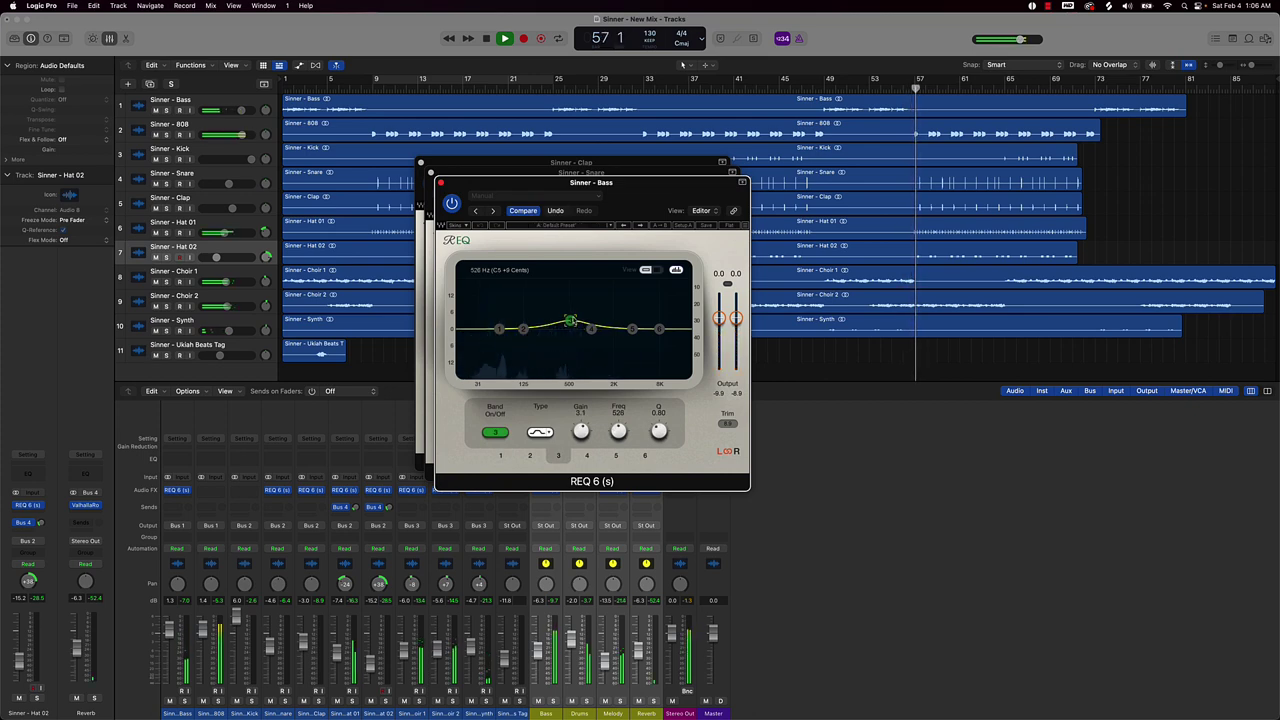
pyautogui.click(838, 87)
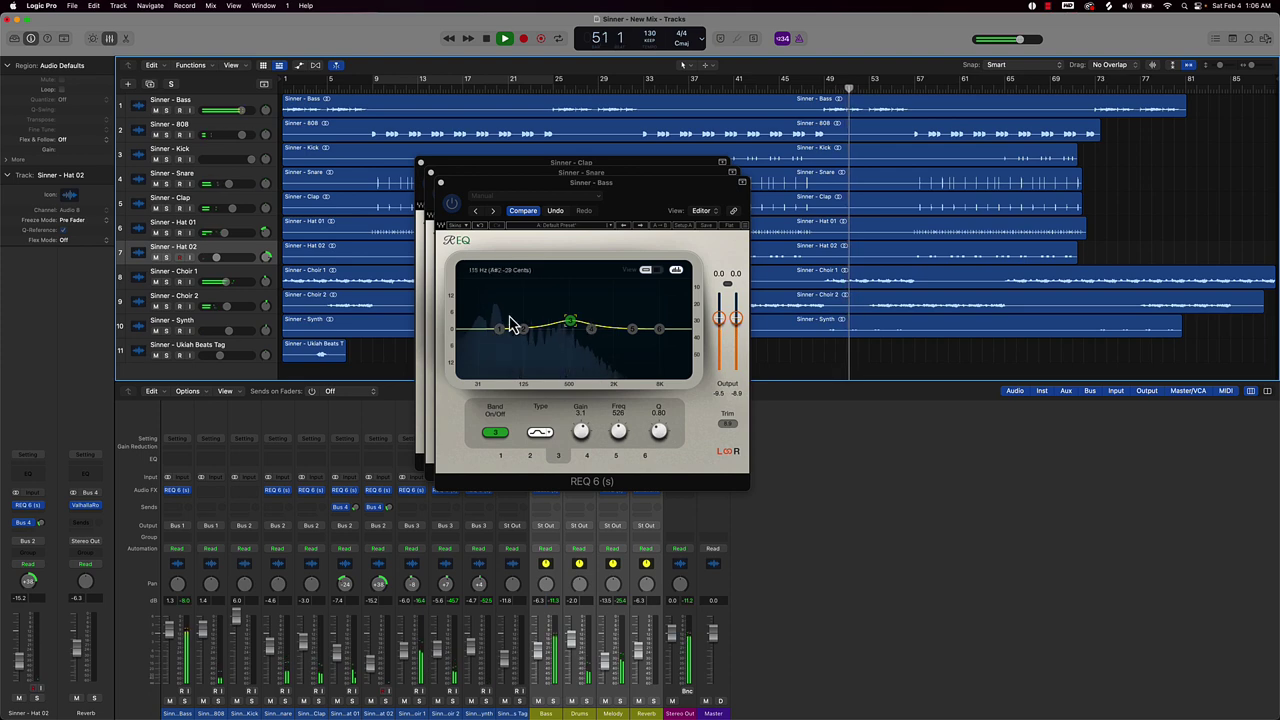
pyautogui.moveTo(571, 321); pyautogui.dragTo(515, 298)
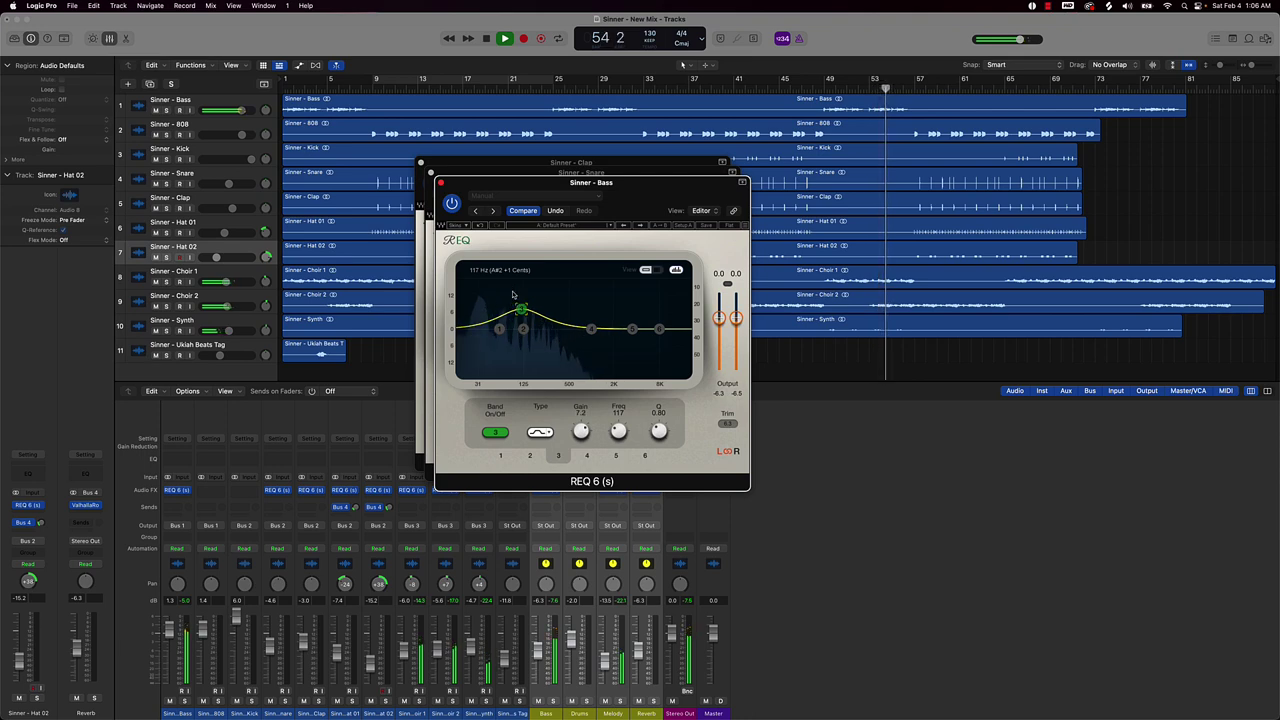
# - Cut band 4 of the Bass REQ 6 by about 4.6 dB at 778 Hz and loop playback over bars 49 to 57
pyautogui.click(590, 333)
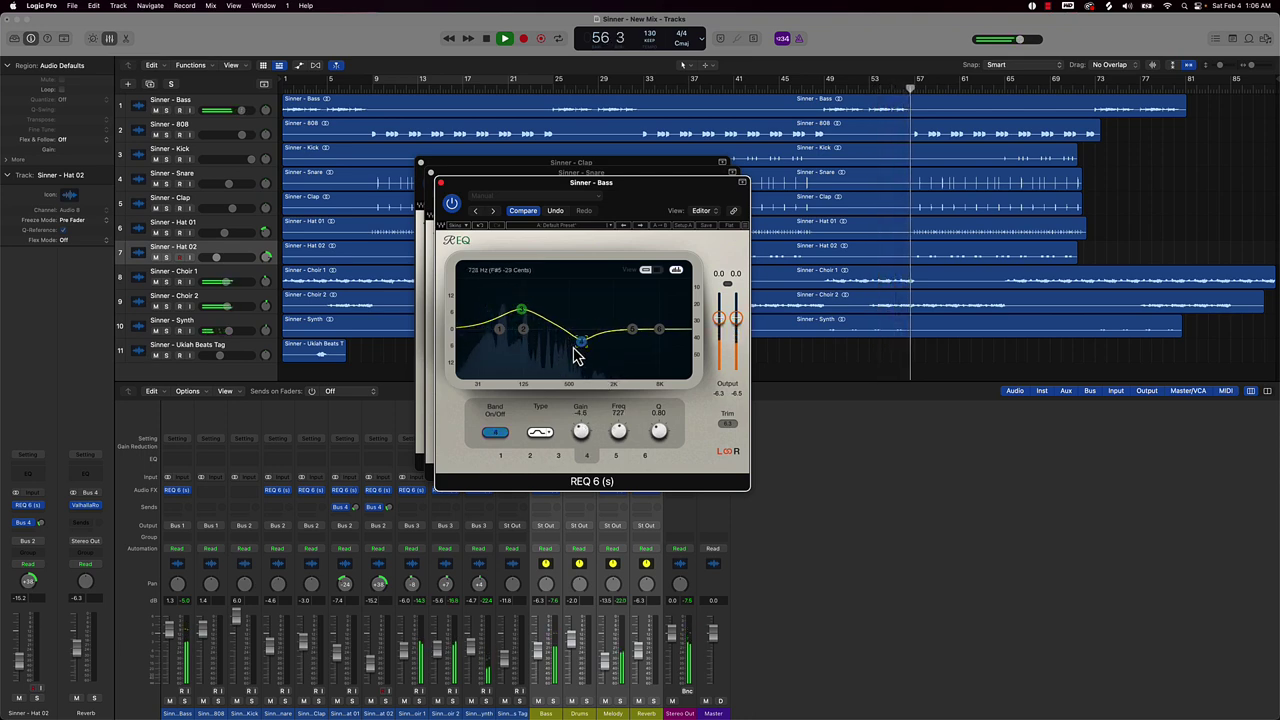
pyautogui.moveTo(574, 347); pyautogui.dragTo(577, 347)
pyautogui.moveTo(827, 79); pyautogui.dragTo(913, 76)
pyautogui.press('space')
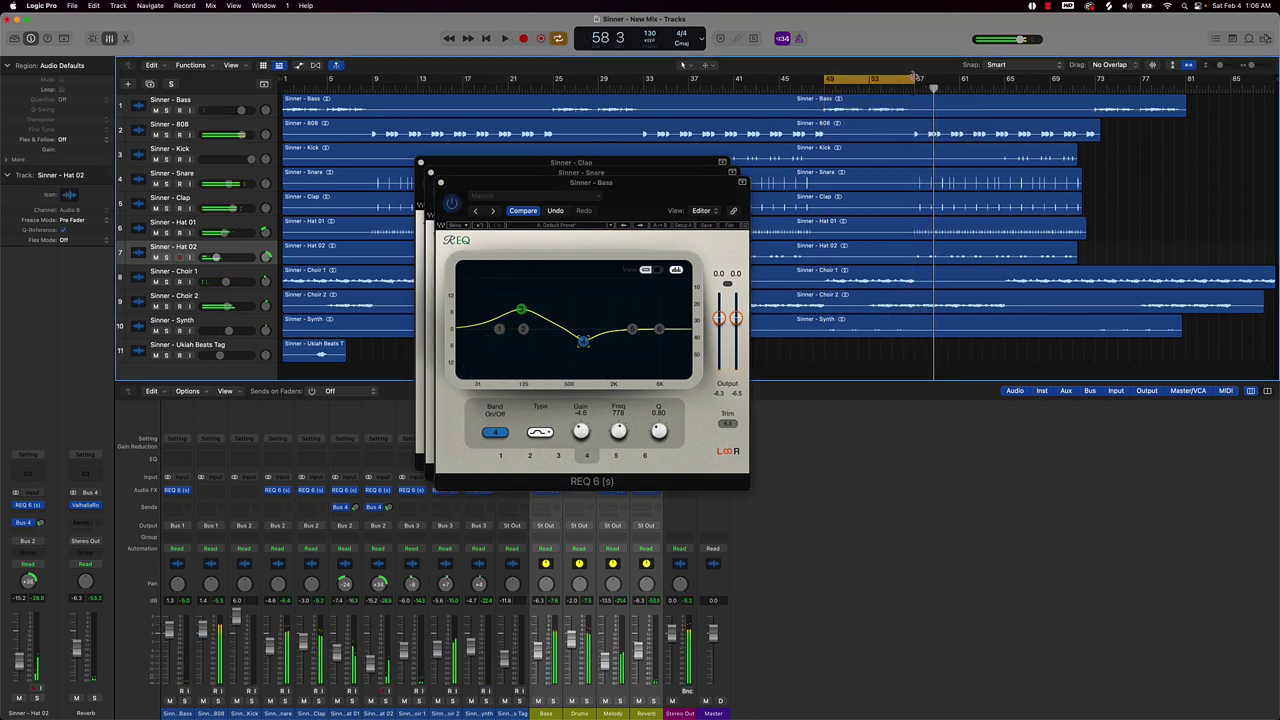
pyautogui.press('space')
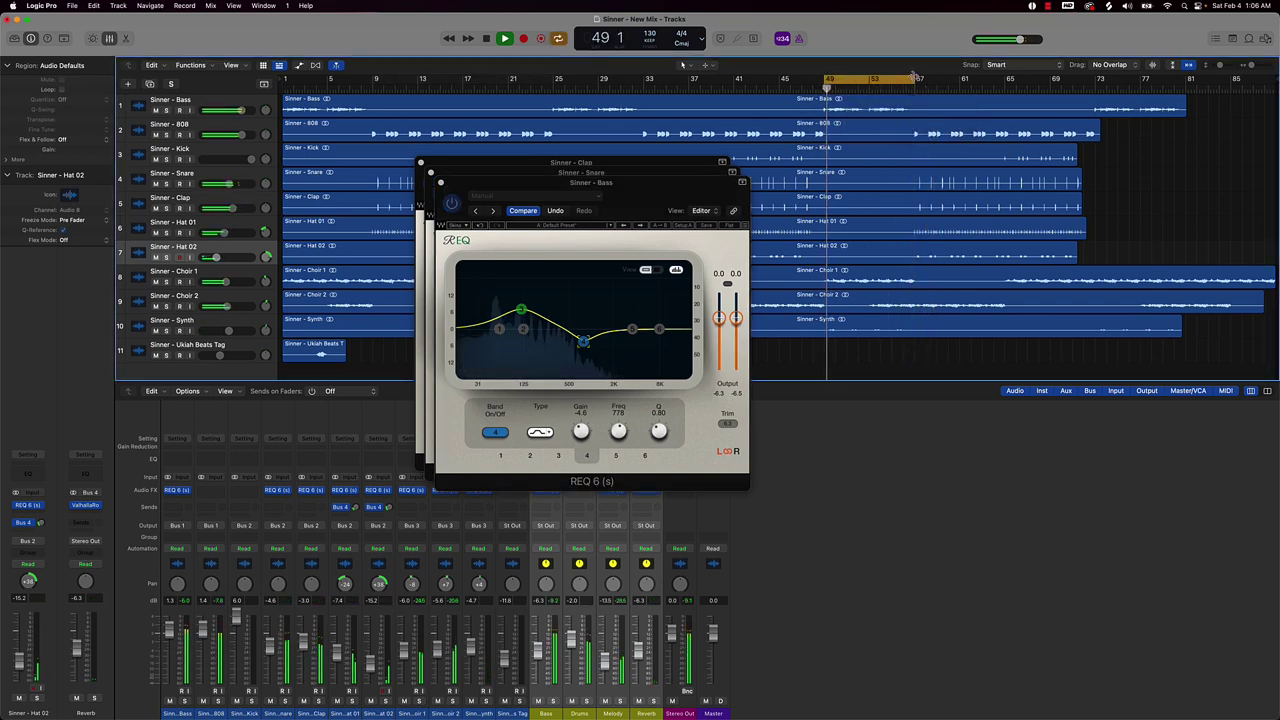
# - Set a low cut at about 29 Hz with band 1 of the Bass REQ 6 and set band 3 to about 5.5 dB at 121 Hz
pyautogui.click(500, 332)
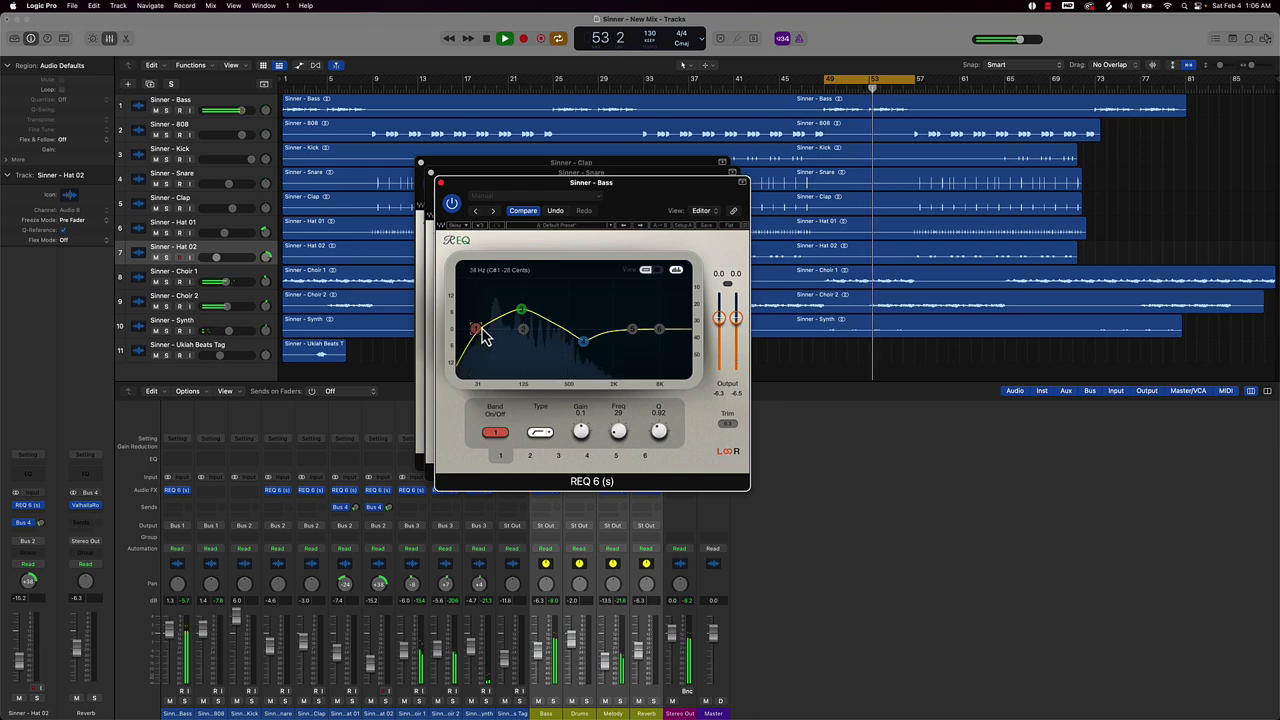
pyautogui.click(522, 316)
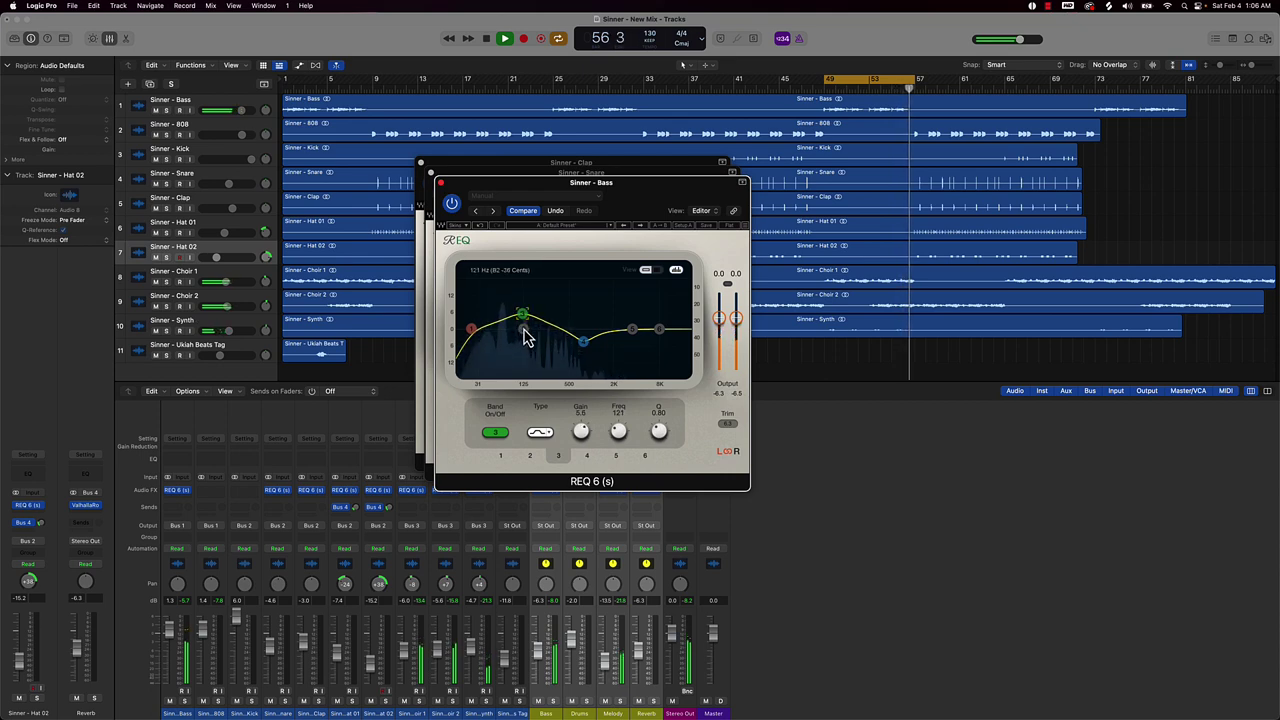
# - Add a high cut with band 6 of the Bass REQ 6 and boost band 5 by about 4.2 dB at 2091 Hz
pyautogui.click(660, 330)
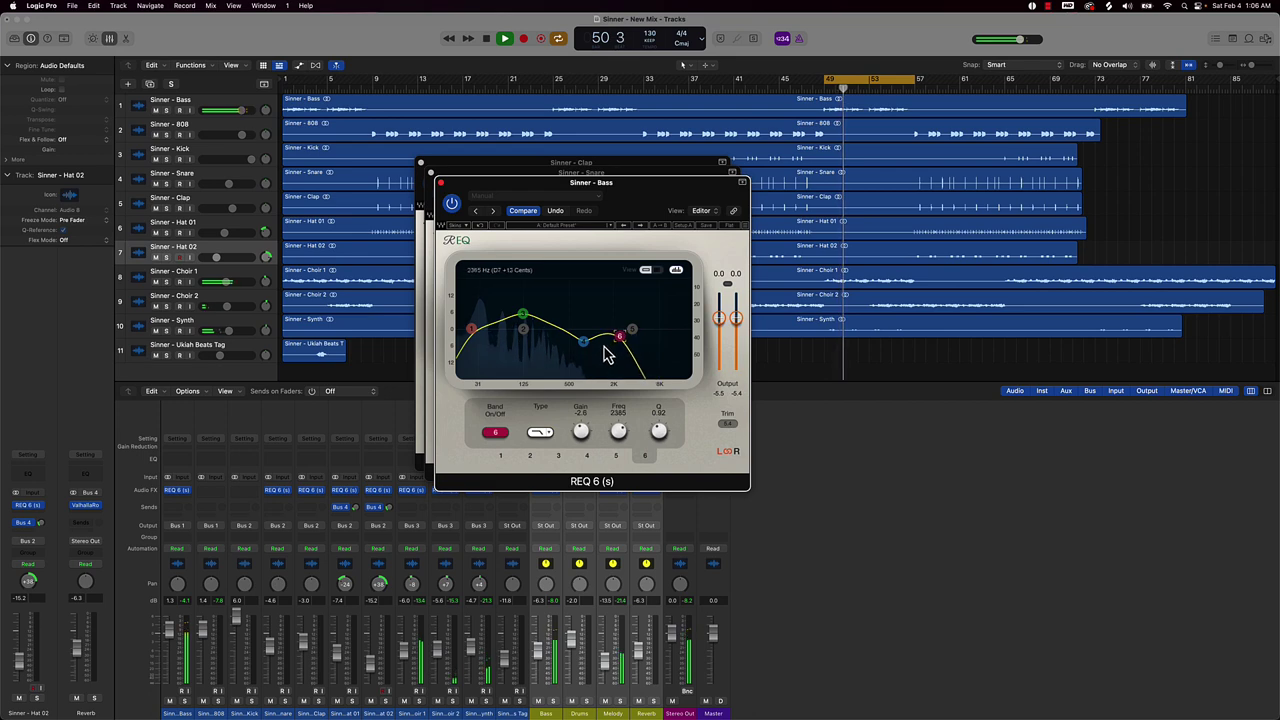
pyautogui.moveTo(600, 367); pyautogui.dragTo(618, 313)
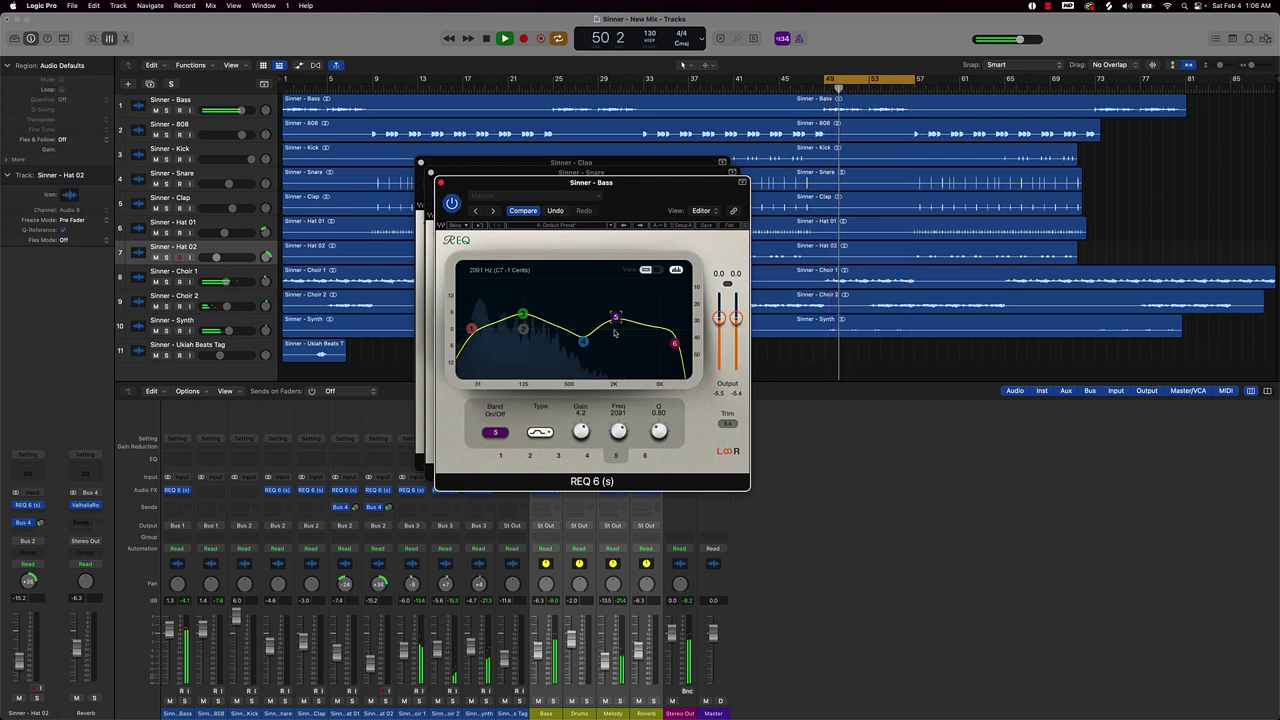
# - Set band 2 of the Bass REQ 6 to a boost of about 1.5 dB at 265 Hz and close all REQ 6 windows
pyautogui.moveTo(523, 328); pyautogui.dragTo(507, 231)
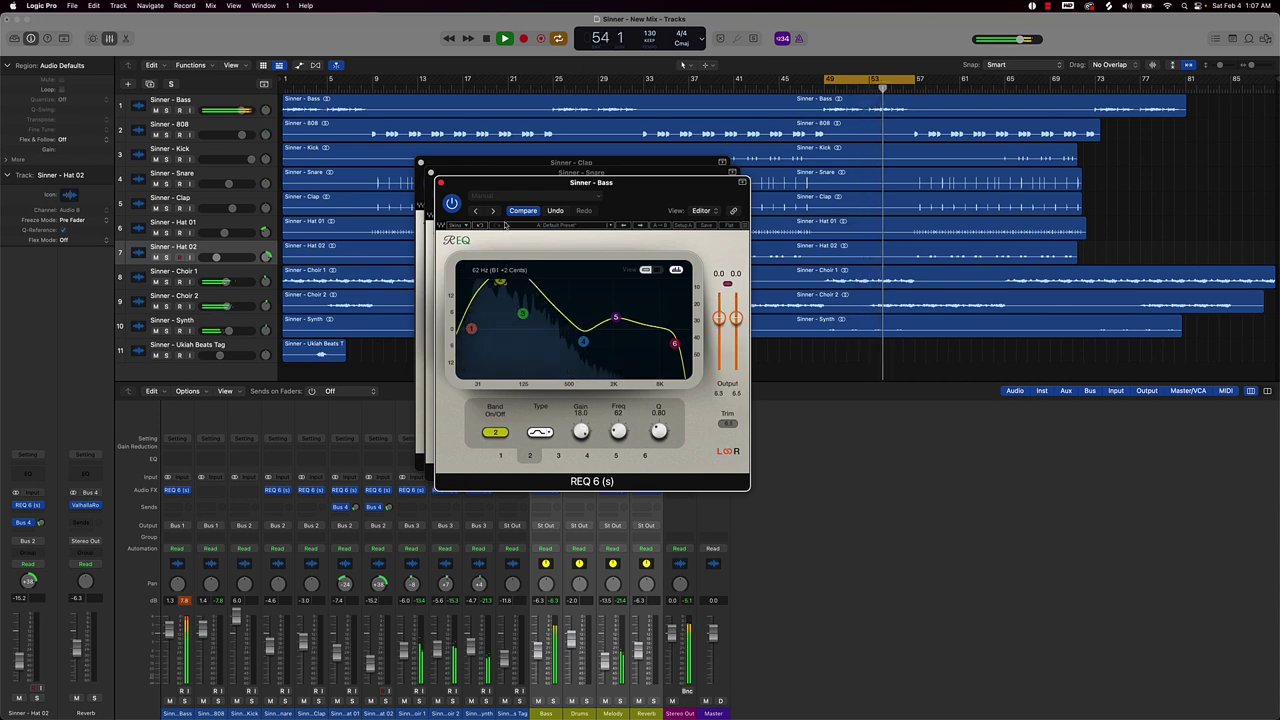
pyautogui.moveTo(506, 312); pyautogui.dragTo(497, 281)
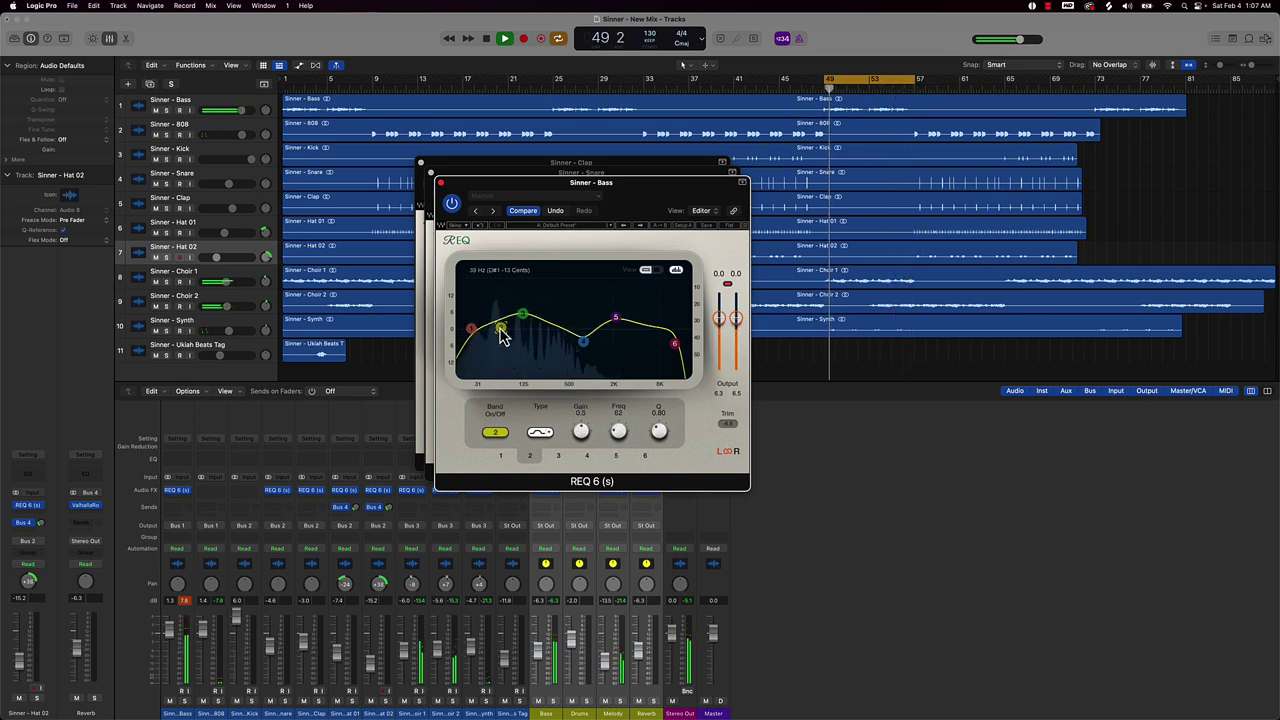
pyautogui.moveTo(503, 338); pyautogui.dragTo(558, 310)
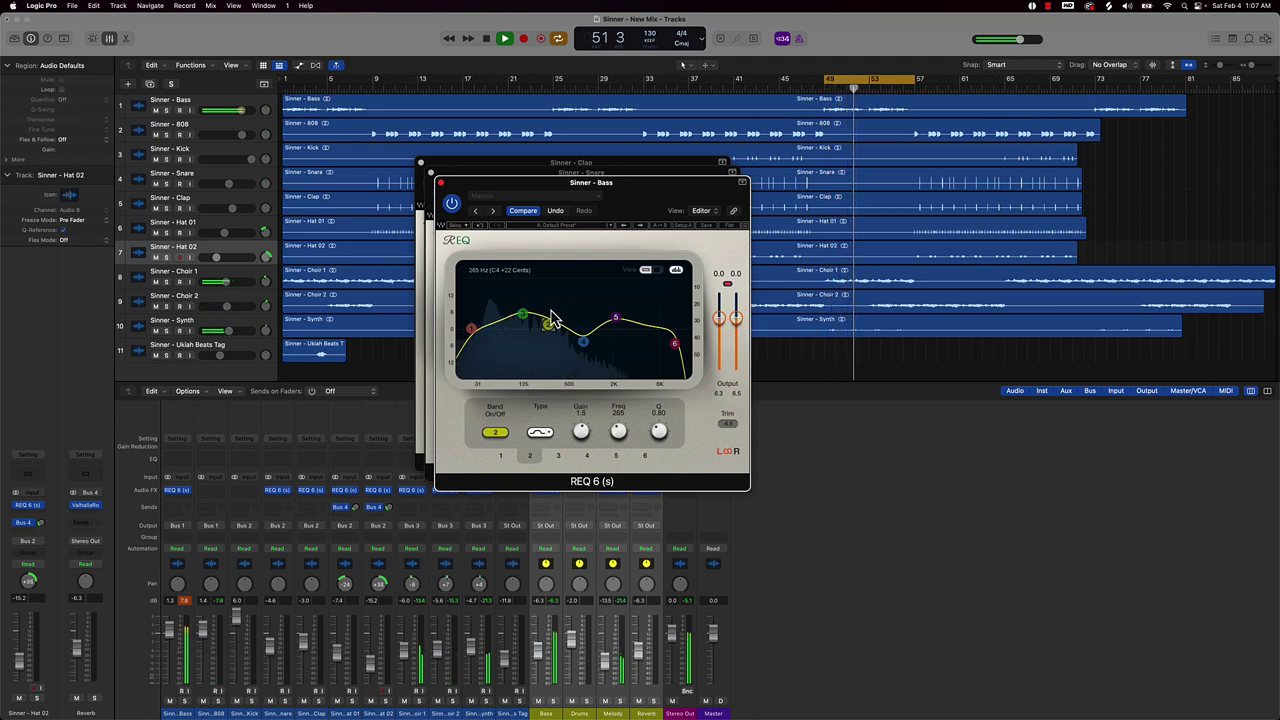
pyautogui.click(442, 184)
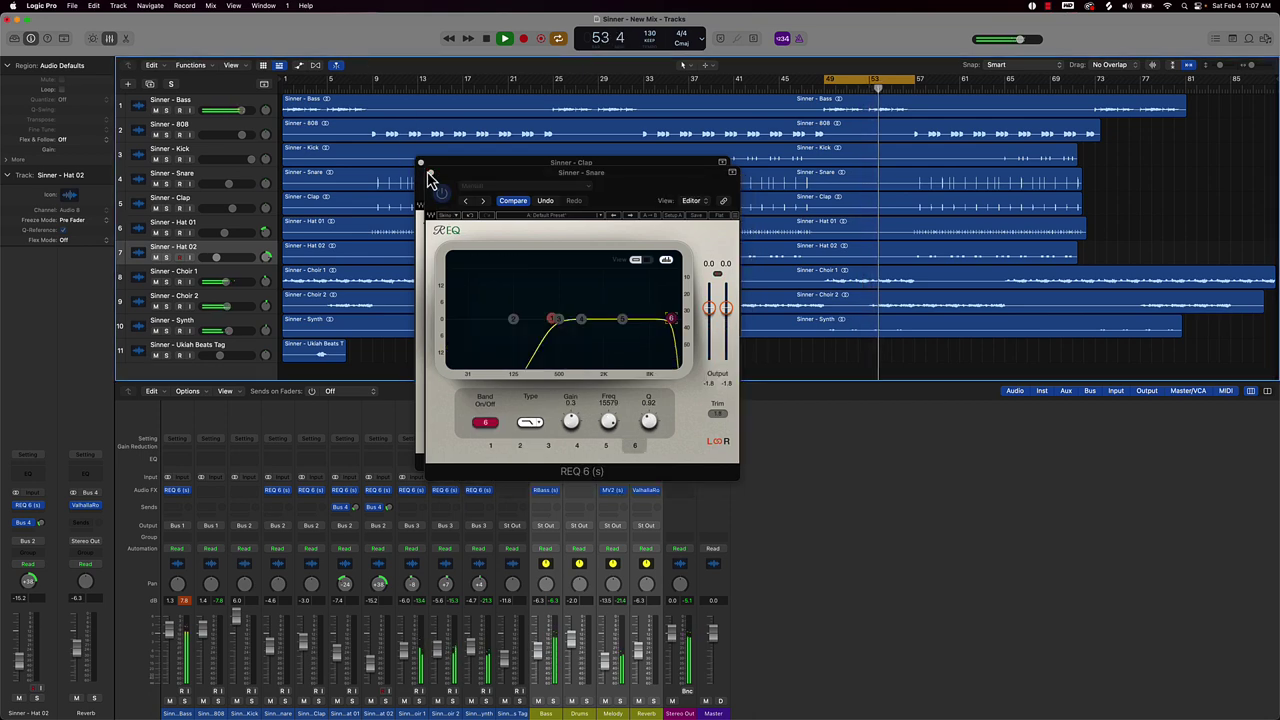
pyautogui.click(431, 173)
pyautogui.click(421, 163)
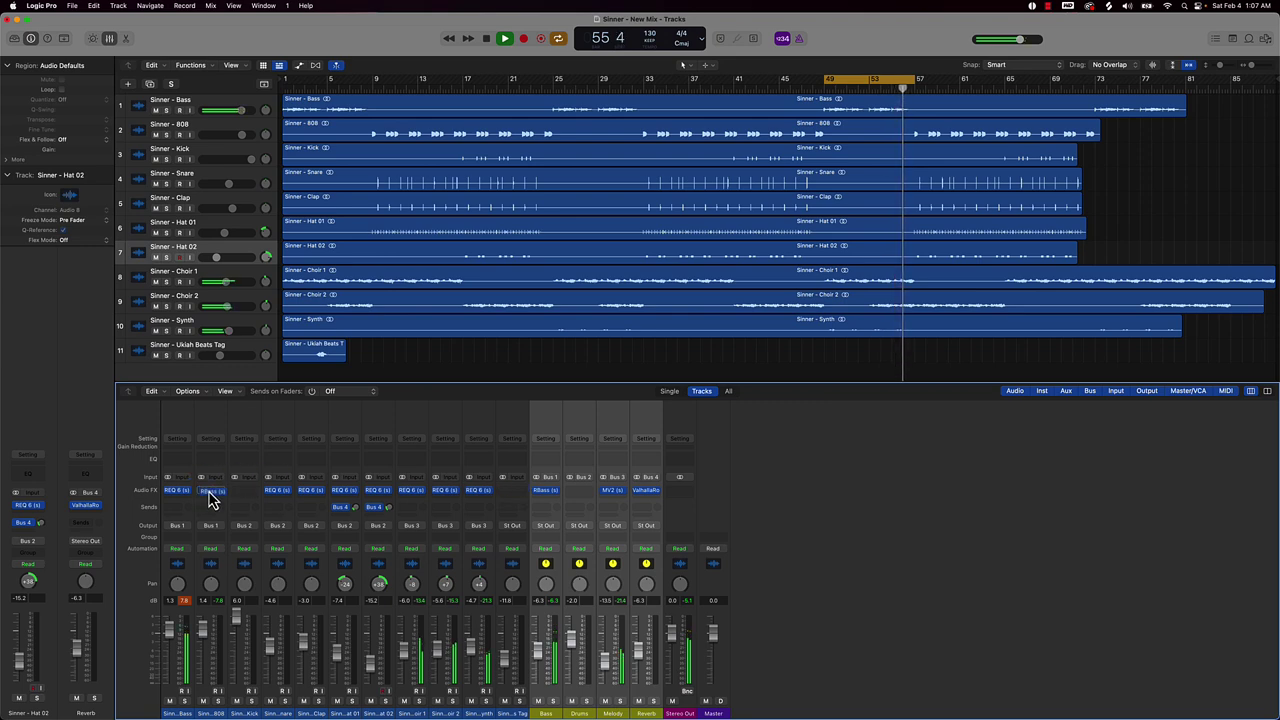
# - Move the RBass plug-in from the Bass bus to the 808 channel and close its window
pyautogui.click(209, 492)
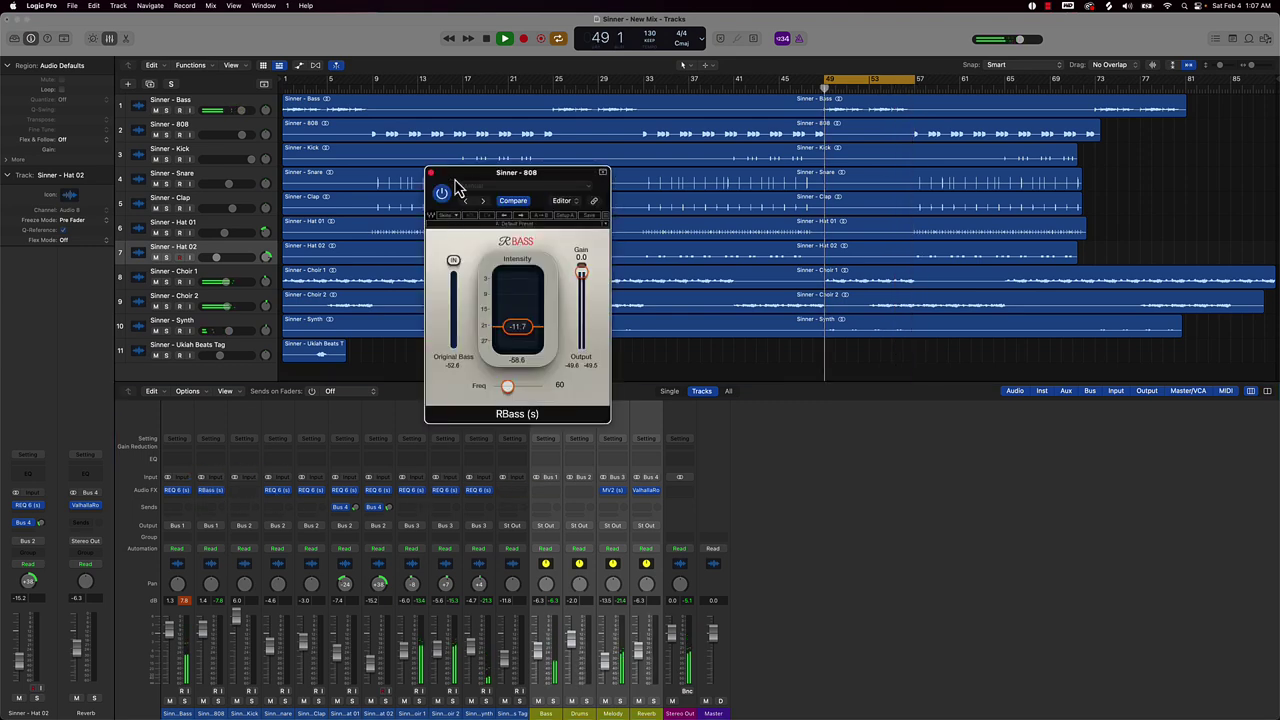
pyautogui.click(431, 173)
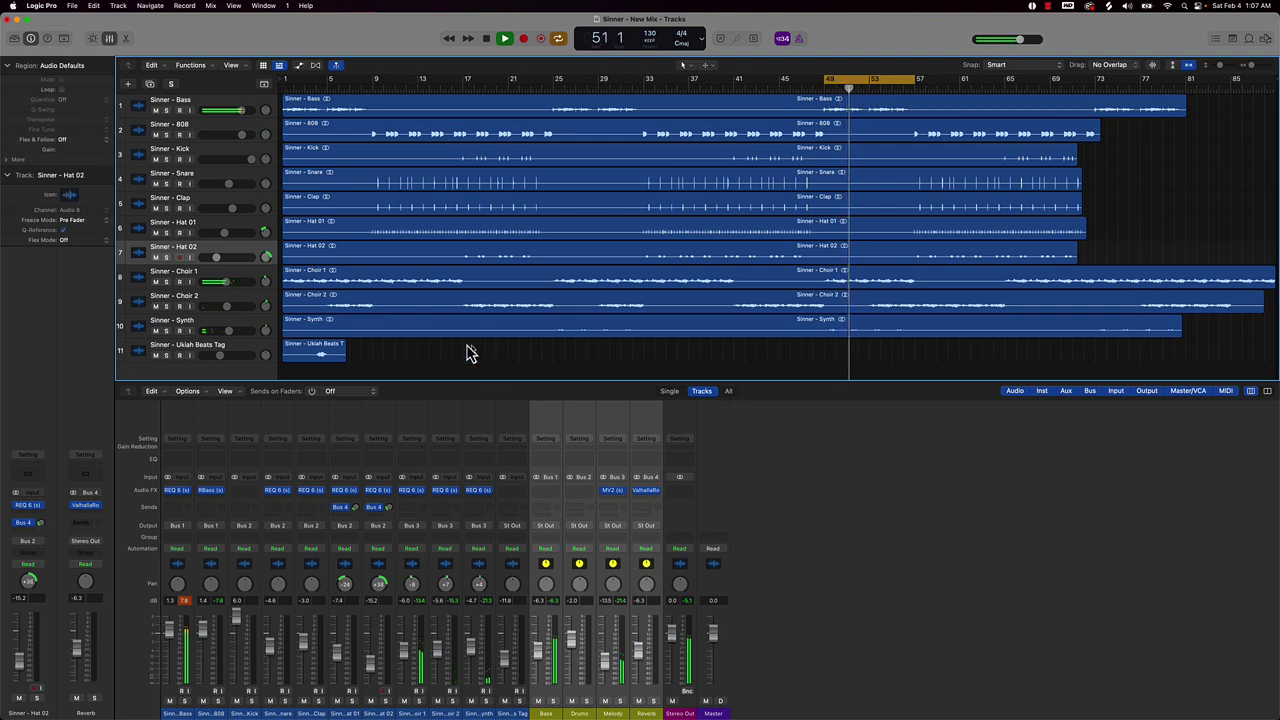
# - Turn off cycle playback and reset the Bass channel's peak level, leaving only the Bass bus selected
pyautogui.click(887, 80)
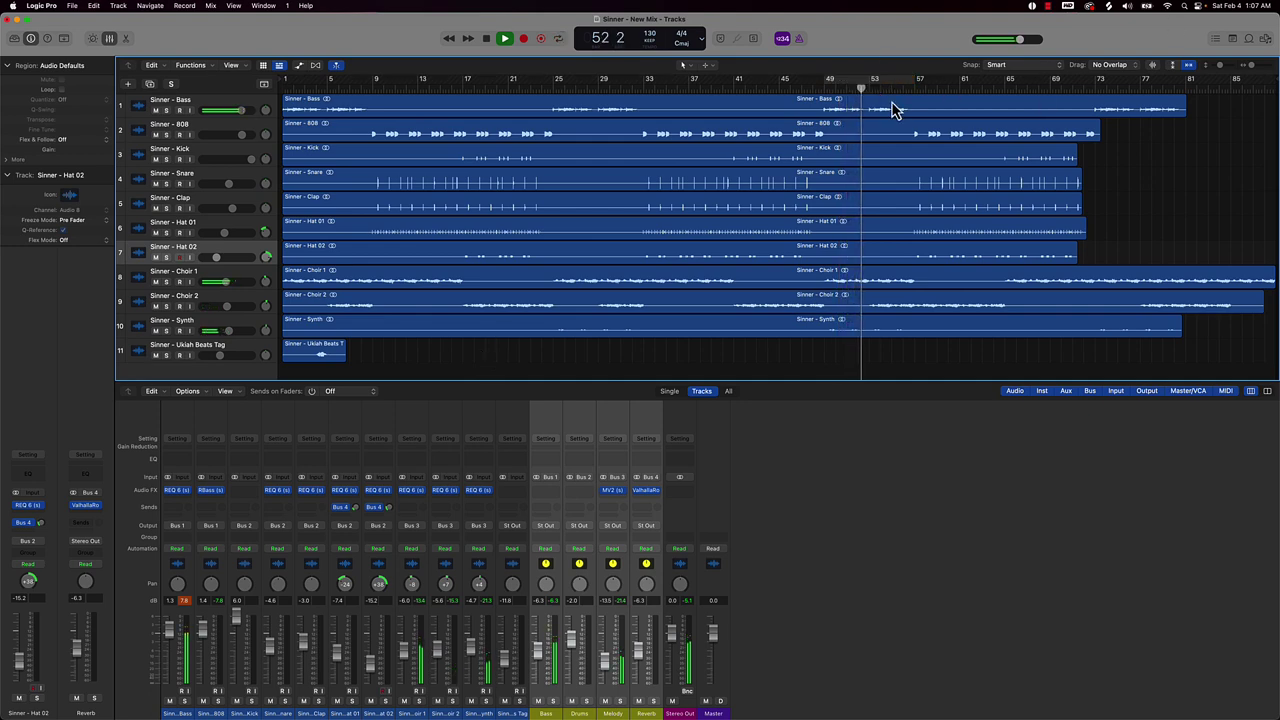
pyautogui.click(559, 518)
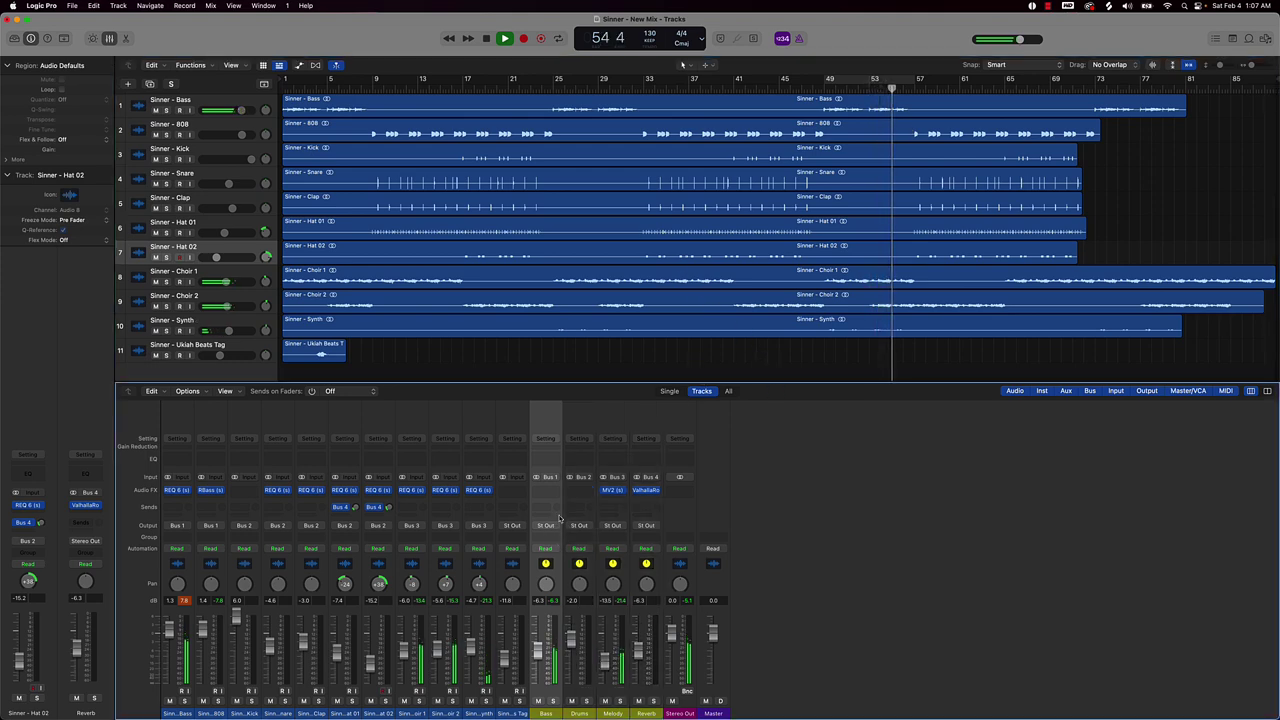
pyautogui.click(663, 360)
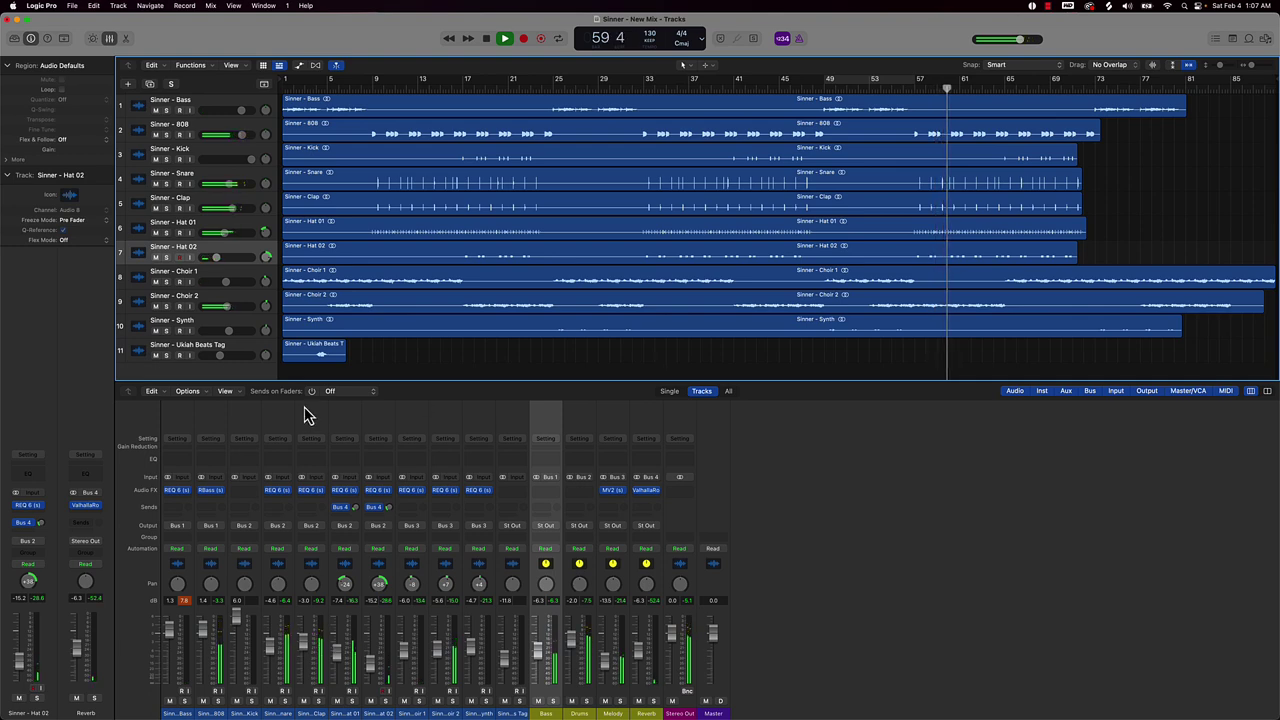
pyautogui.click(187, 607)
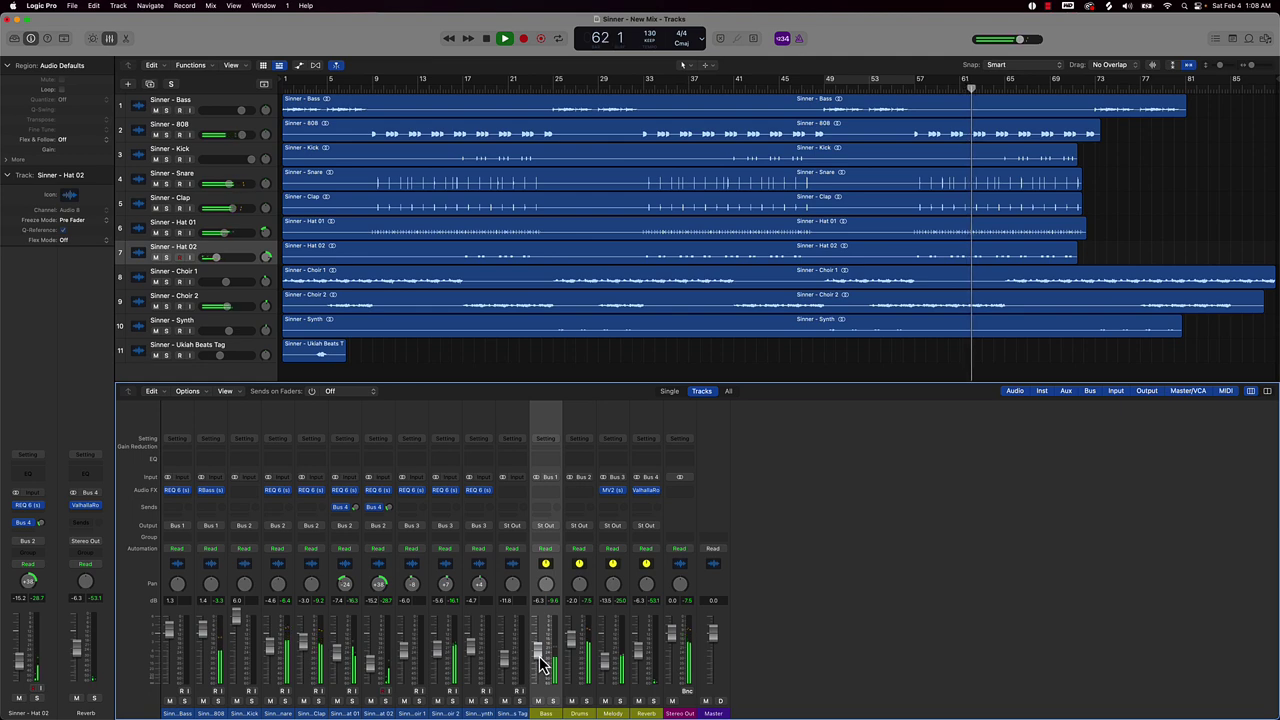
# - Insert a stereo MV2 on the Bass bus, then raise its low level and lower its high level to compress the bass
pyautogui.click(550, 490)
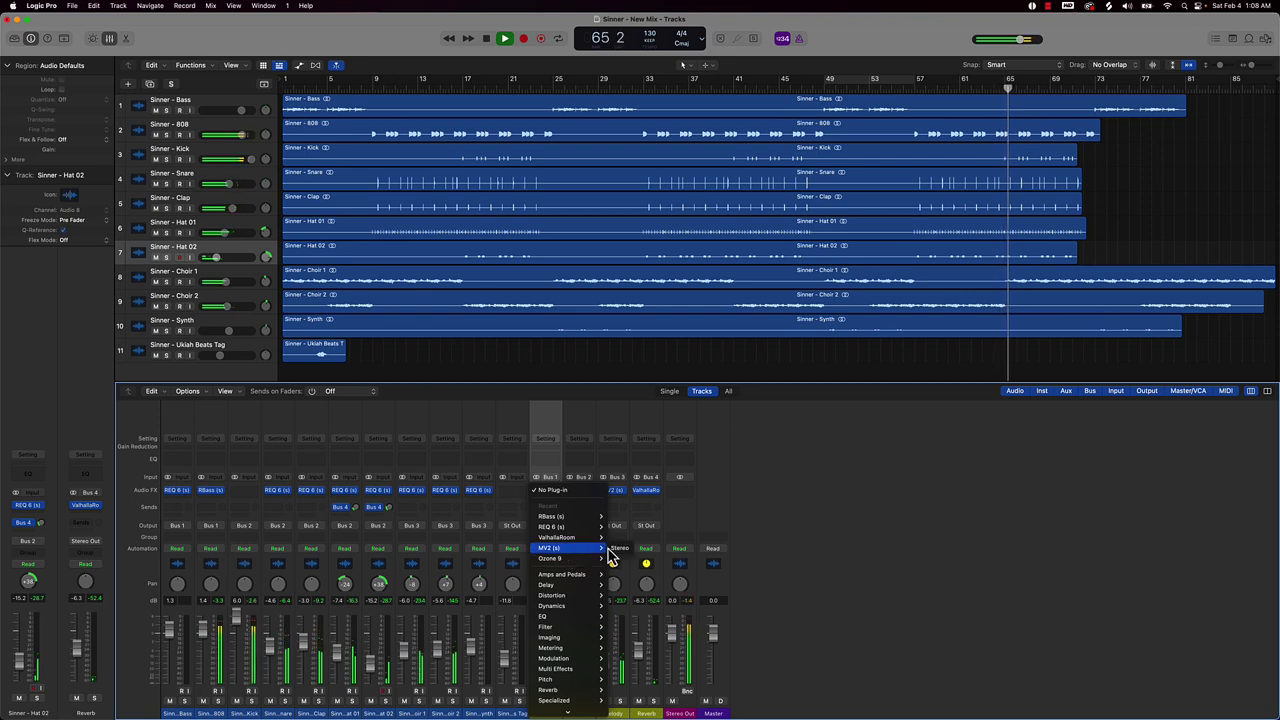
pyautogui.click(570, 548)
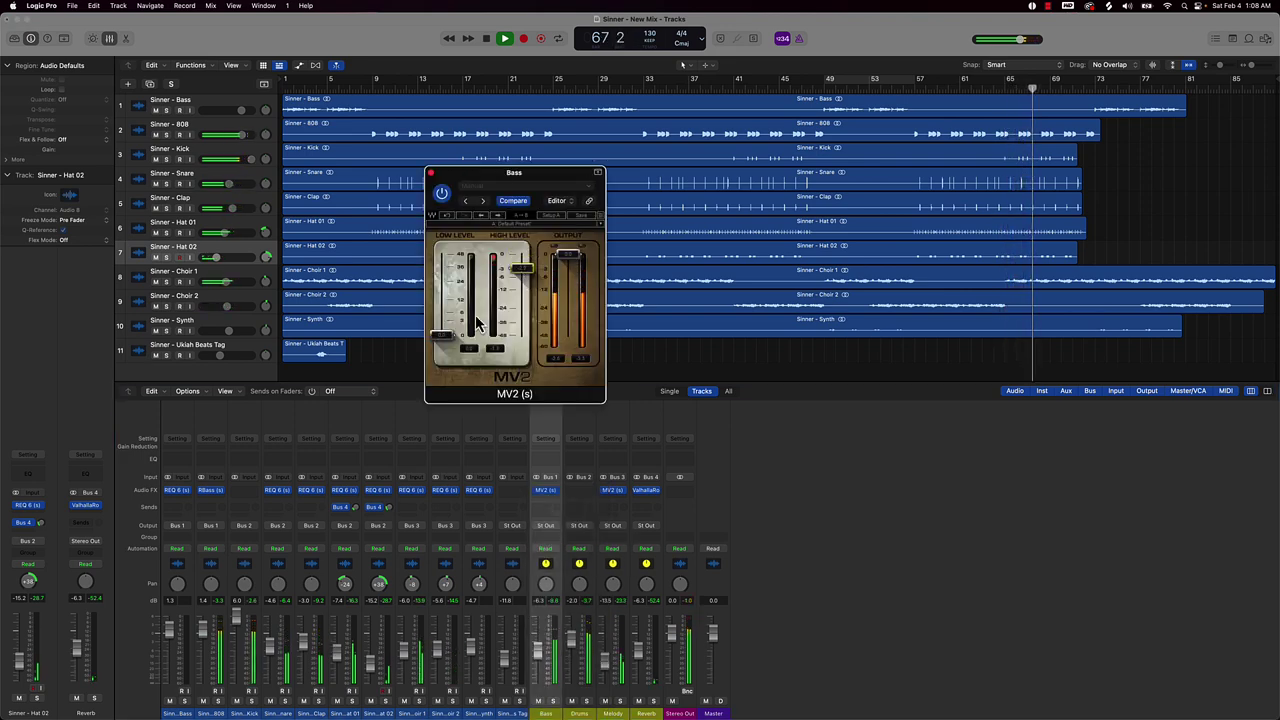
pyautogui.moveTo(446, 336)
pyautogui.mouseDown()
pyautogui.moveTo(450, 292)
pyautogui.moveTo(454, 345)
pyautogui.moveTo(446, 328)
pyautogui.mouseUp()
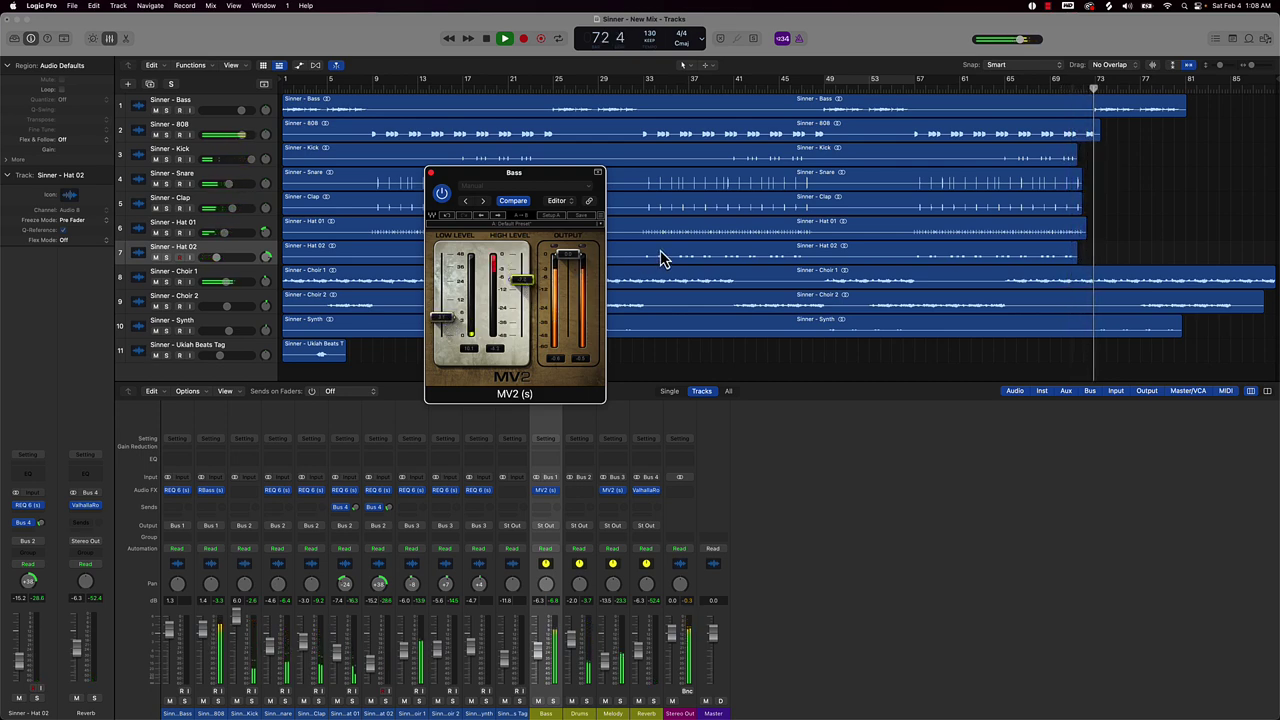
pyautogui.moveTo(529, 284); pyautogui.dragTo(530, 259)
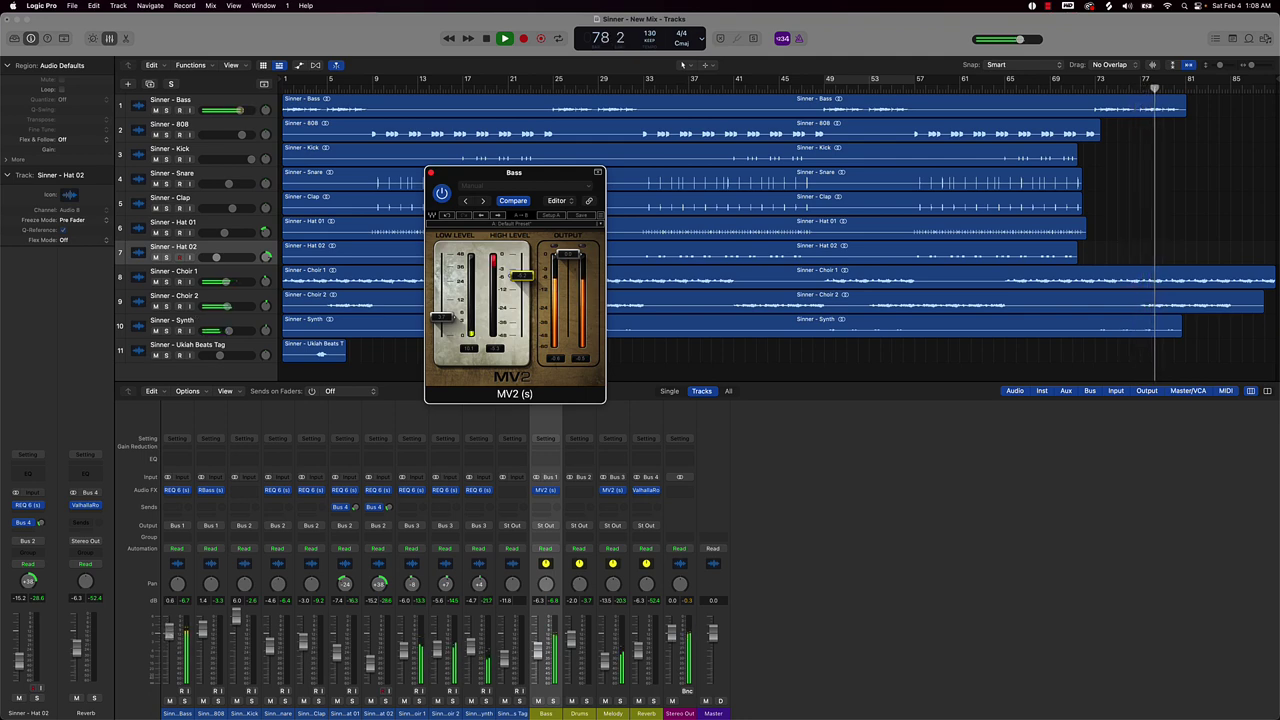
# - Set the Bass channel fader to -0.4 dB and the Tag channel fader to -5.8 dB while replaying the song from the start
pyautogui.moveTo(170, 635); pyautogui.dragTo(170, 637)
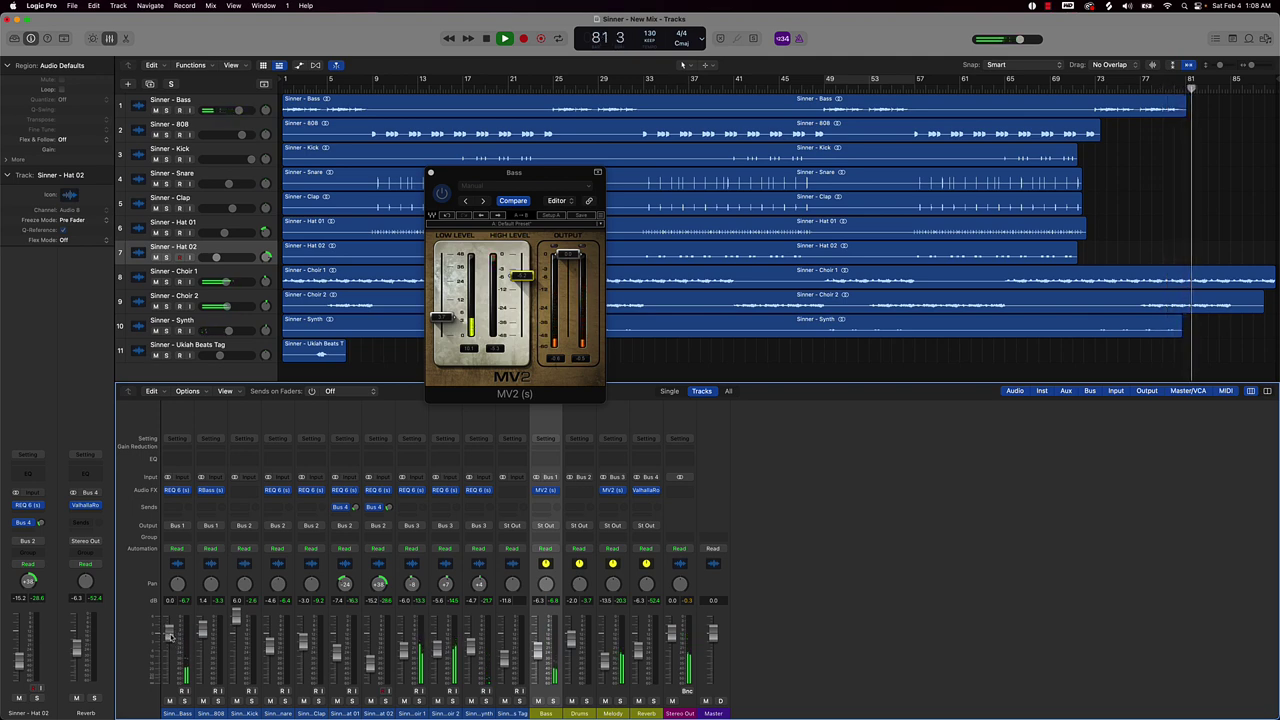
pyautogui.press('Return')
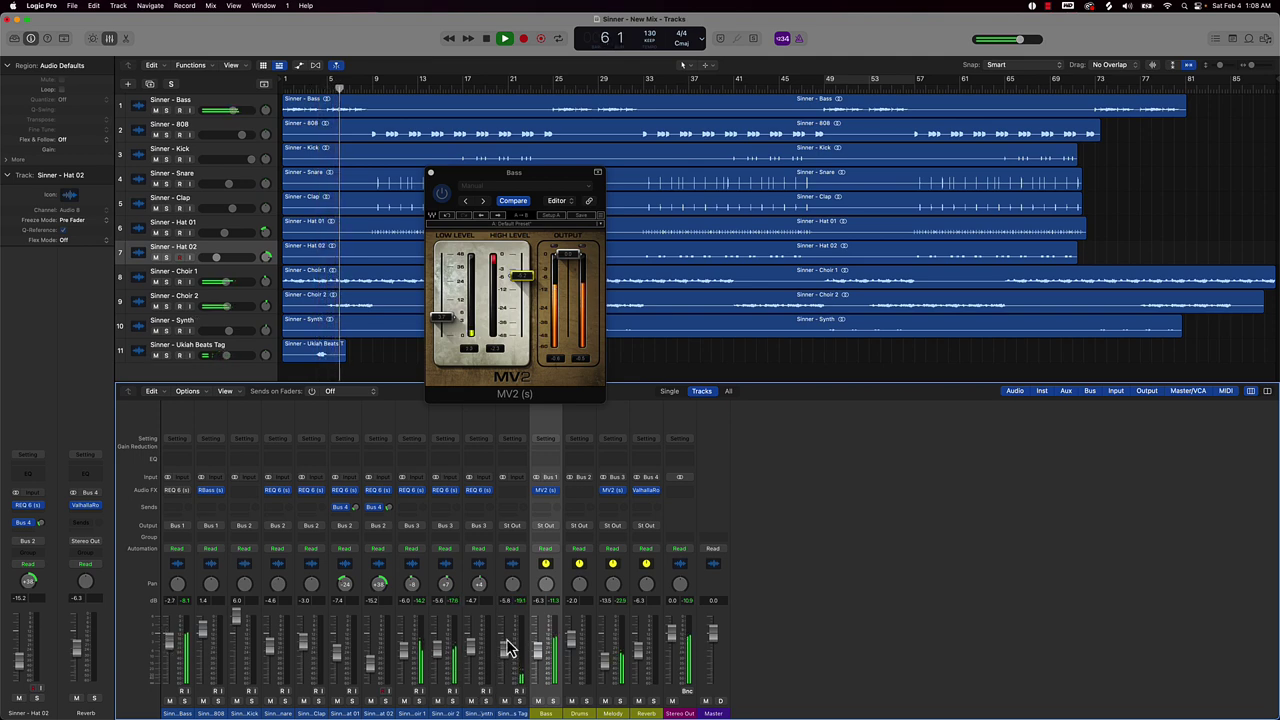
pyautogui.press('Return')
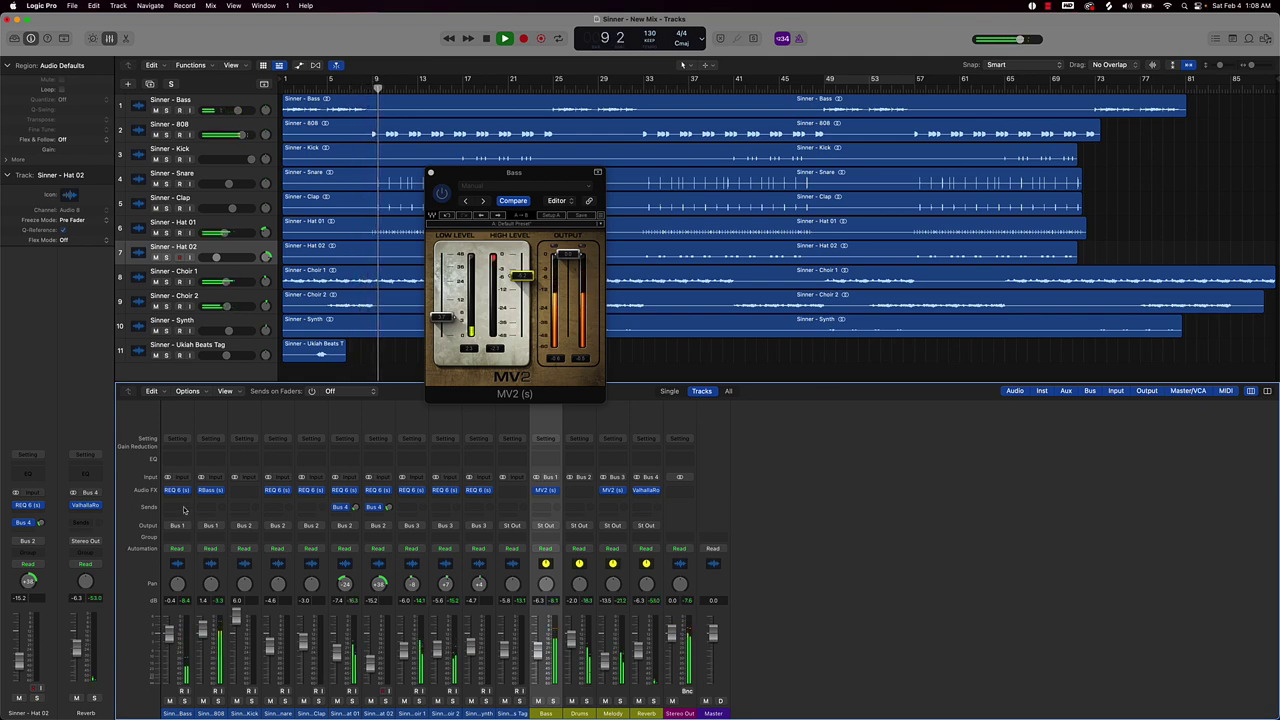
# - Insert the stereo Waves plug-in Nx Ocean Way Nashville on the Stereo Out channel
pyautogui.click(680, 491)
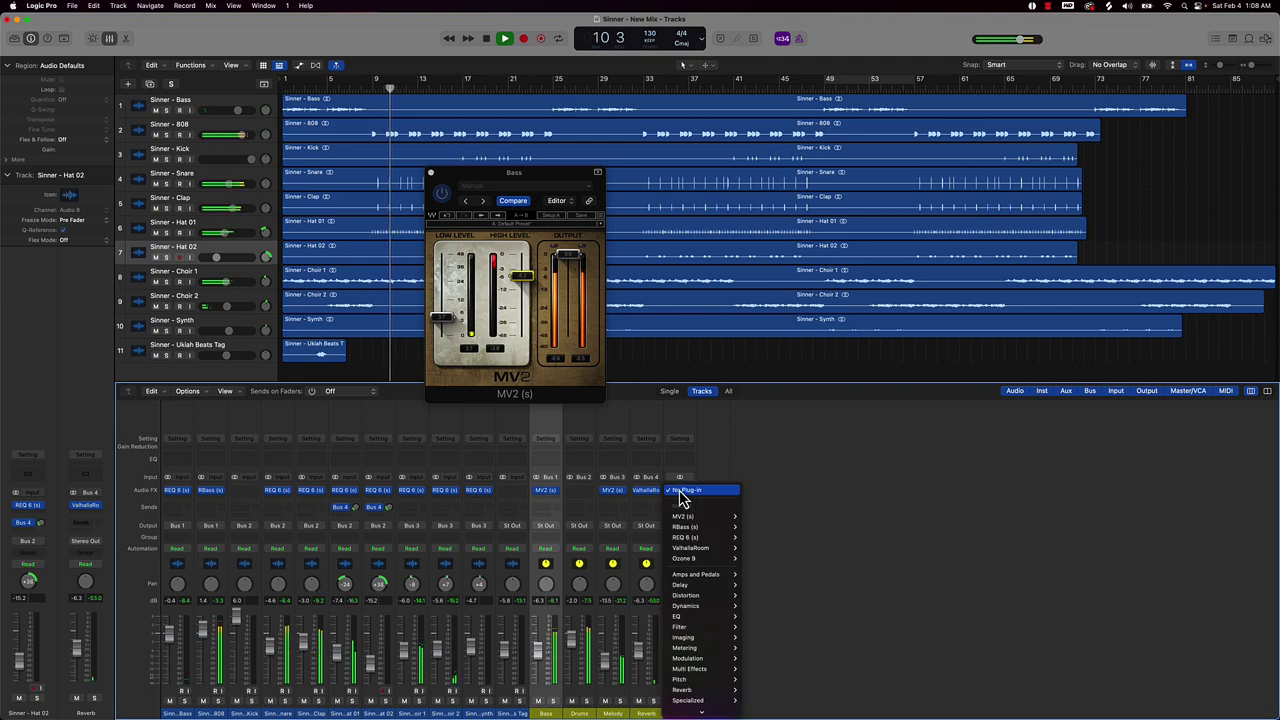
pyautogui.moveTo(710, 712)
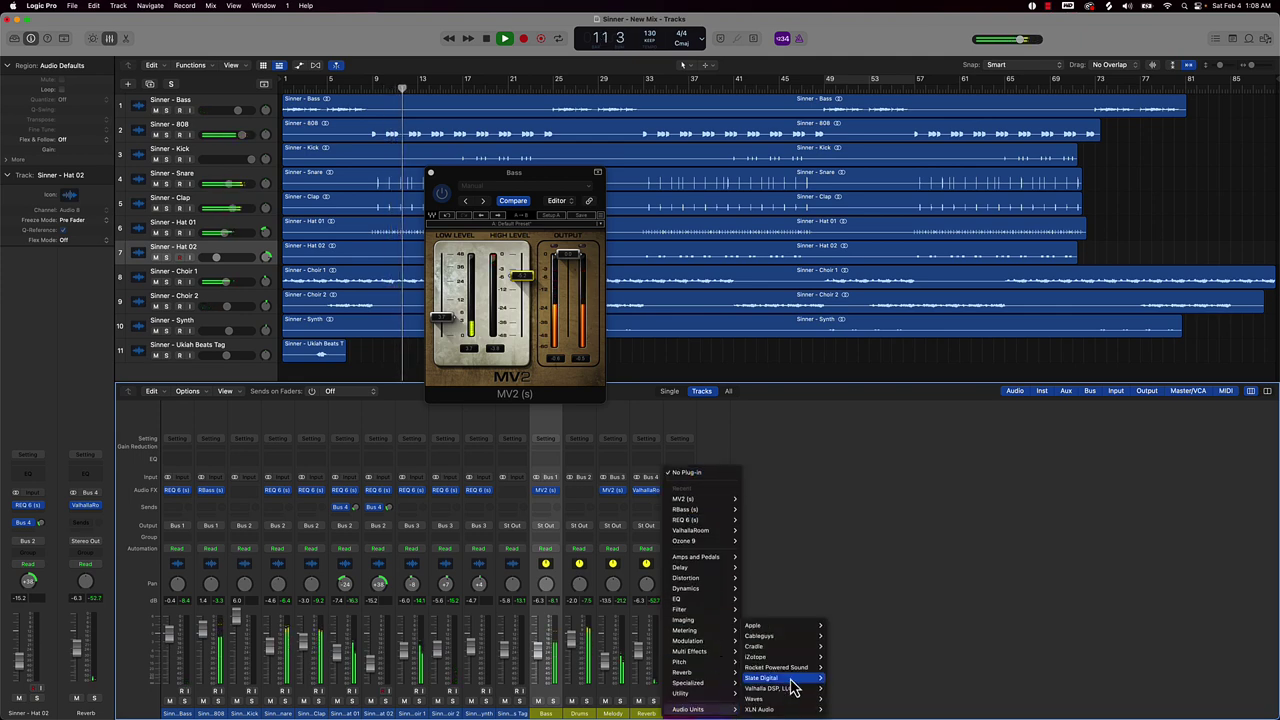
pyautogui.moveTo(793, 678)
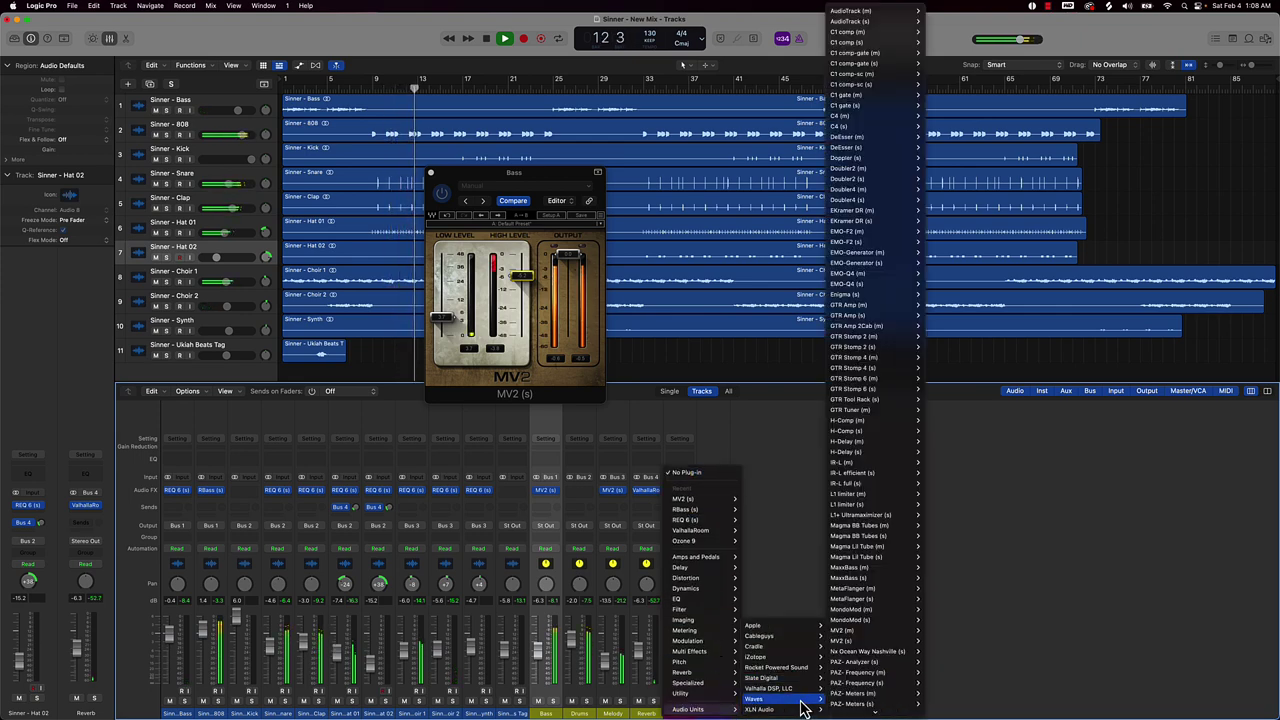
pyautogui.moveTo(760, 699)
pyautogui.moveTo(870, 651)
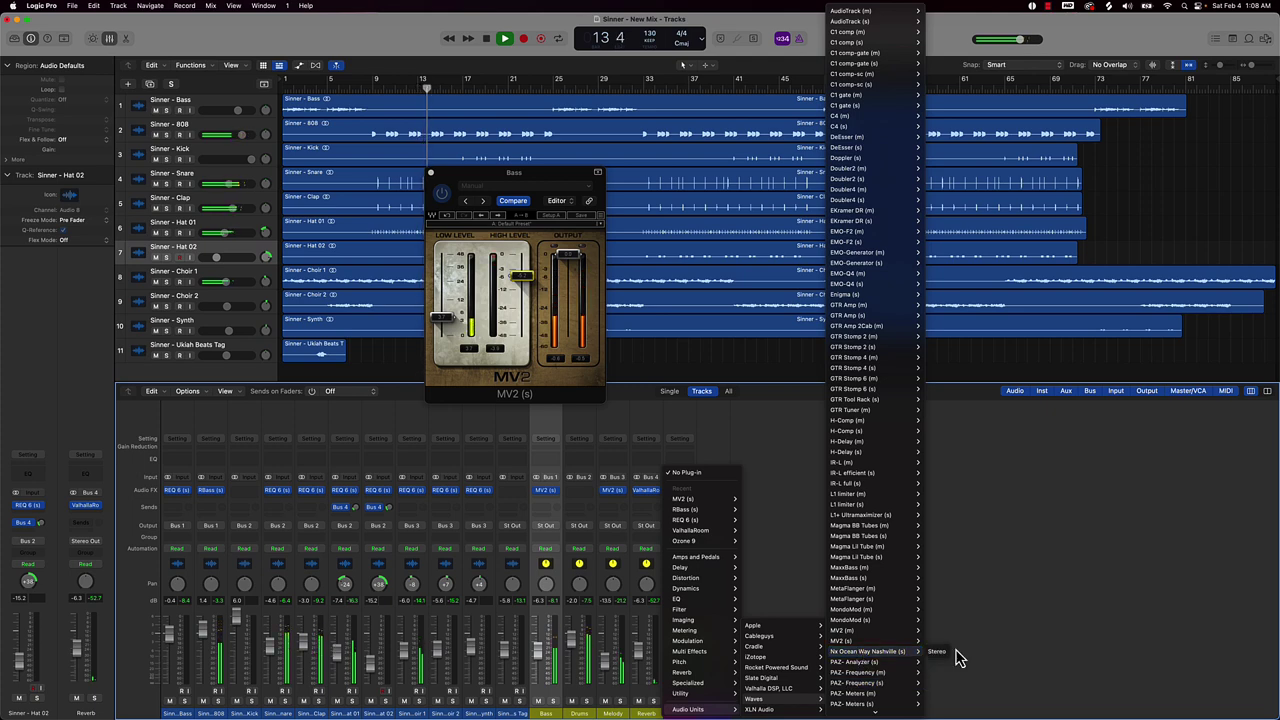
pyautogui.click(937, 652)
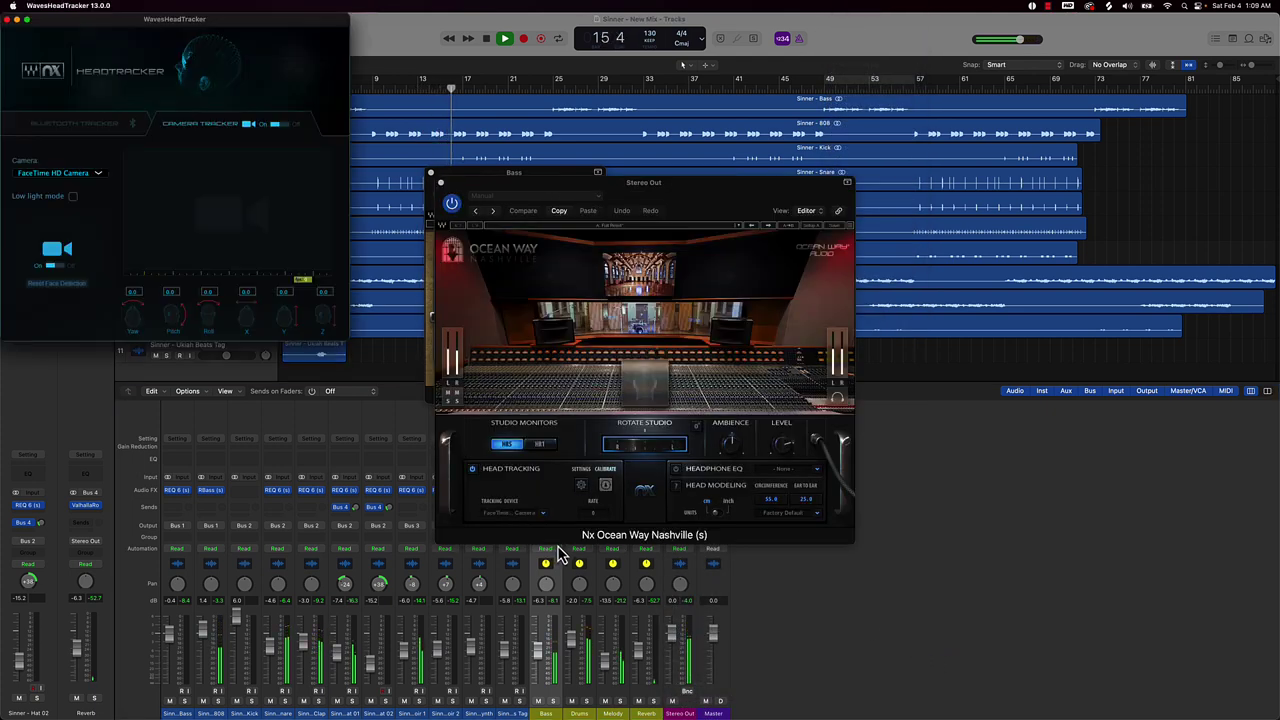
# - Quit the WavesHeadTracker application, set a cycle range starting at bar 17, and close the Bass bus MV2 window
pyautogui.click(9, 20)
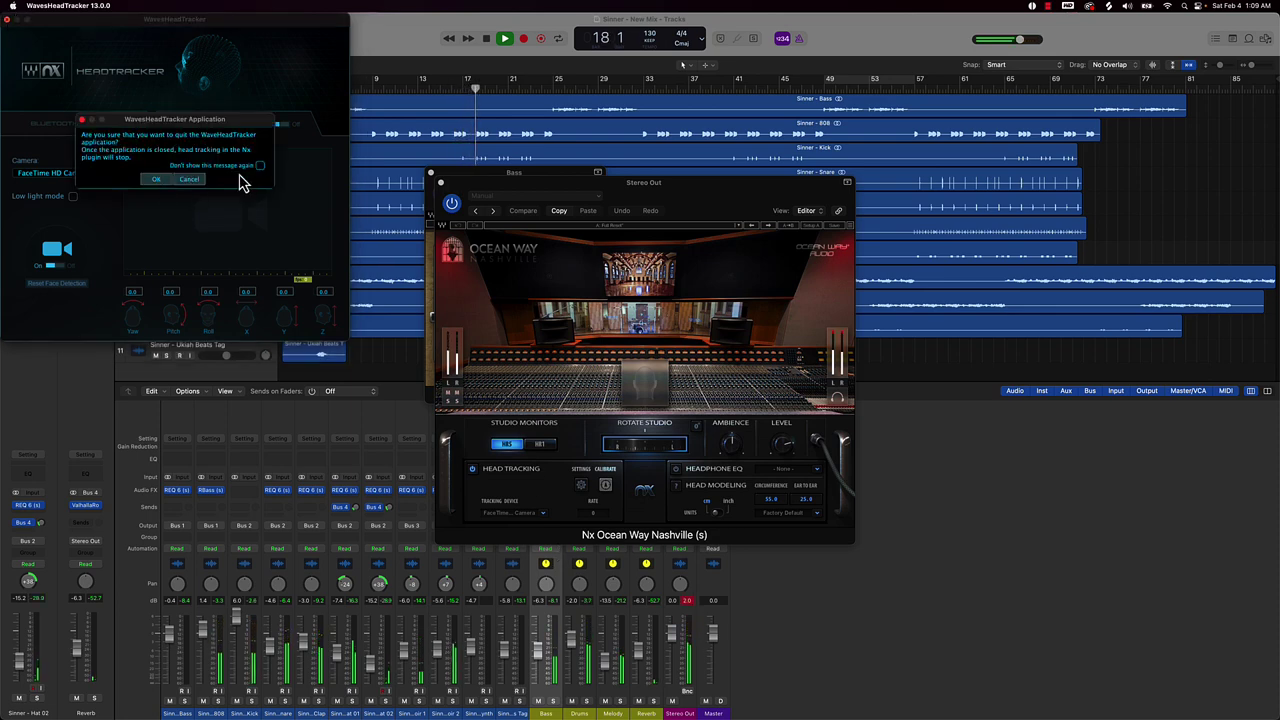
pyautogui.click(157, 180)
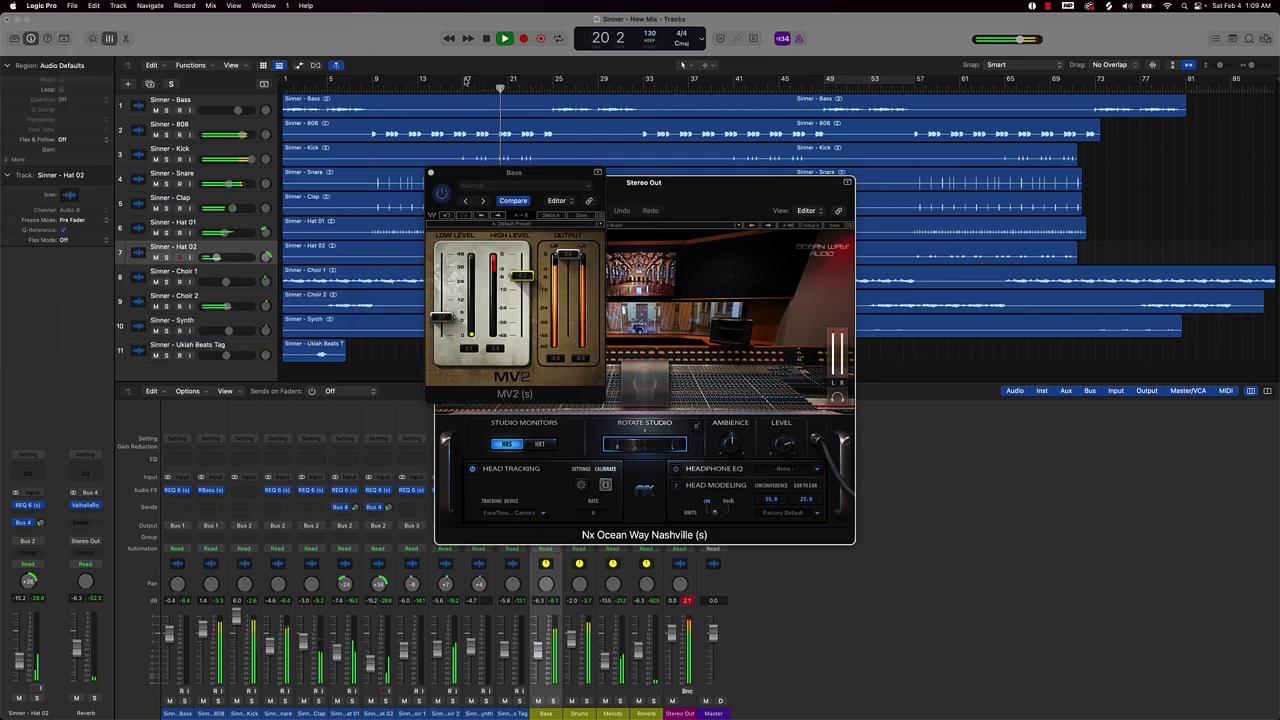
pyautogui.moveTo(465, 79); pyautogui.dragTo(550, 79)
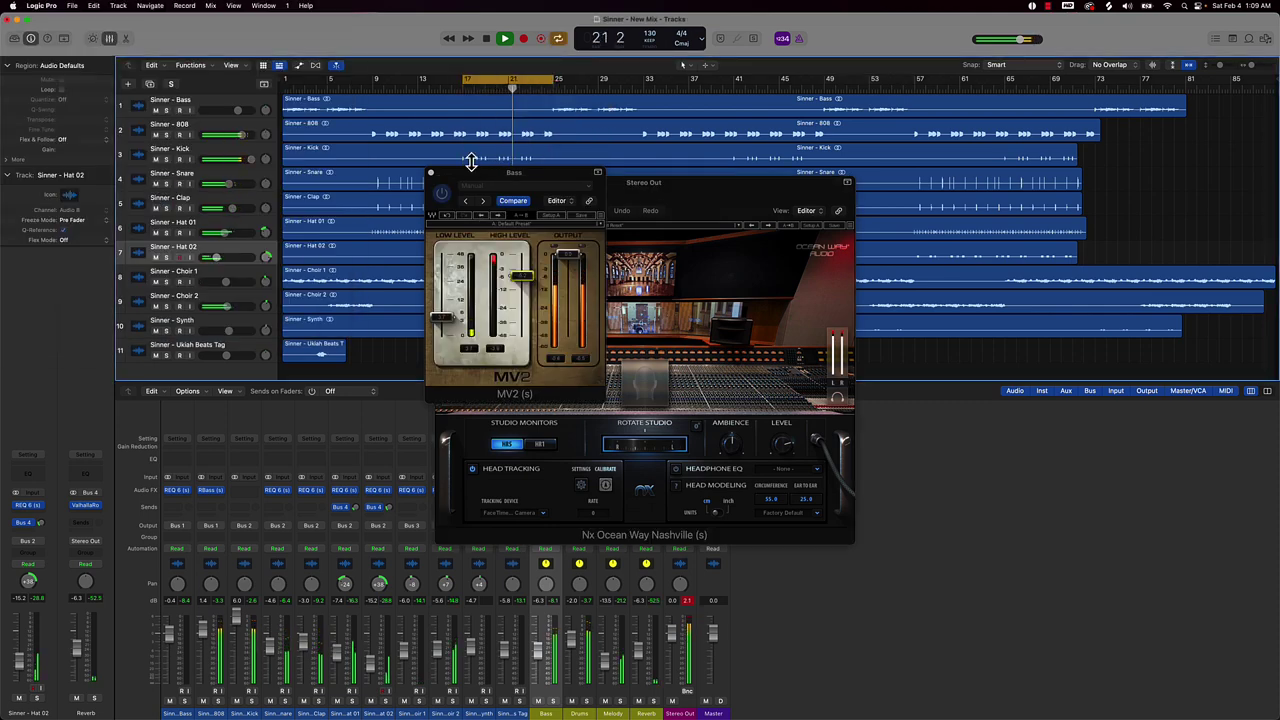
pyautogui.click(431, 173)
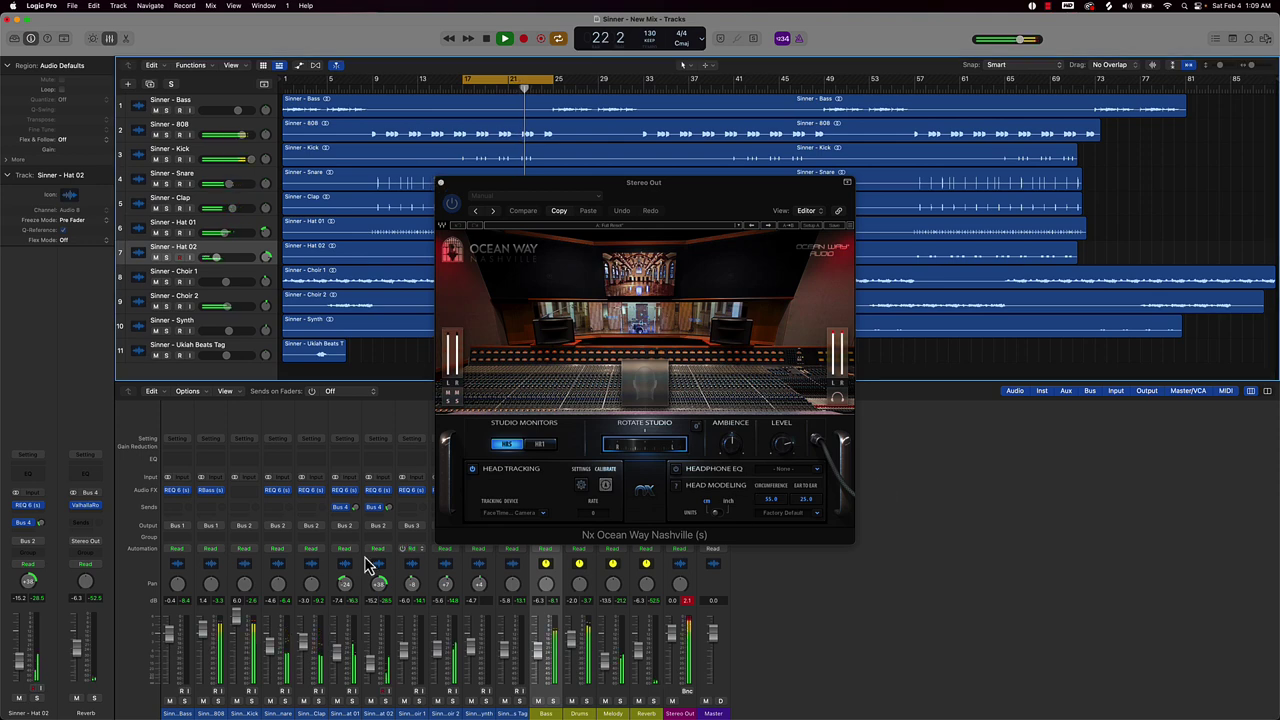
# - Solo the Kick channel, reset the Stereo Out peak level, and lower the Bass, Drums, Melody and Reverb bus faders by about 2 dB
pyautogui.click(252, 701)
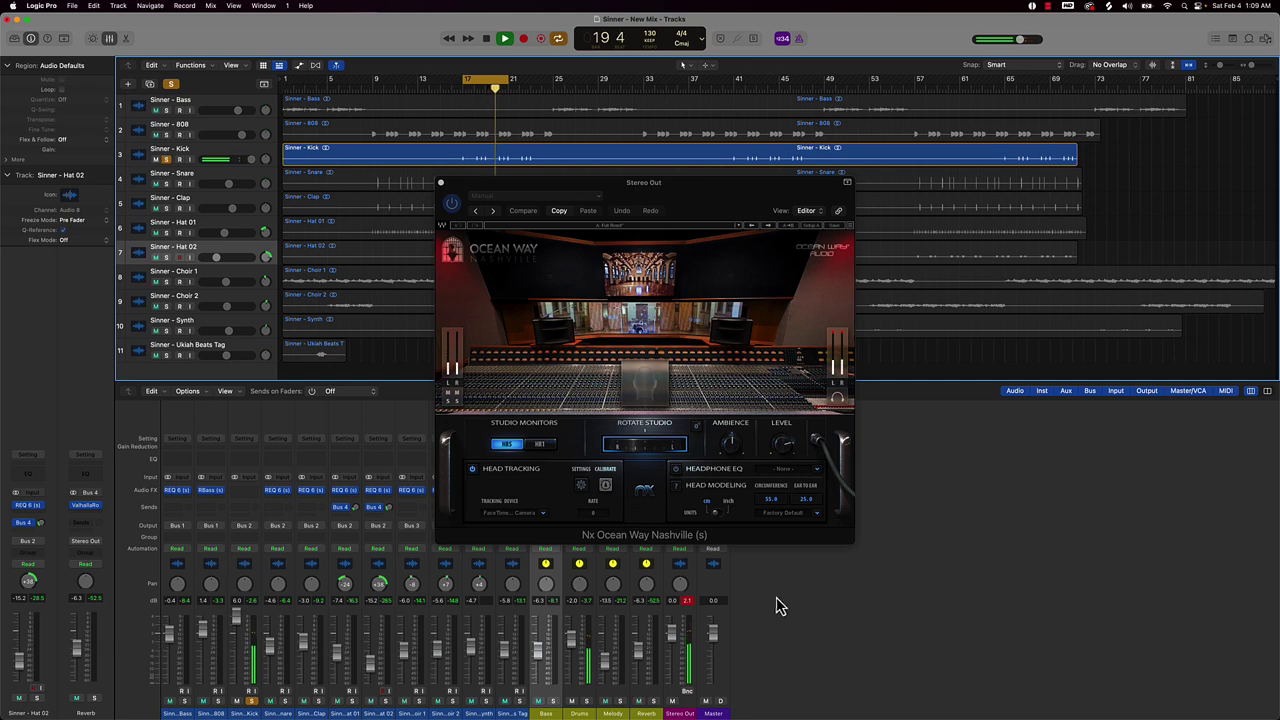
pyautogui.click(690, 602)
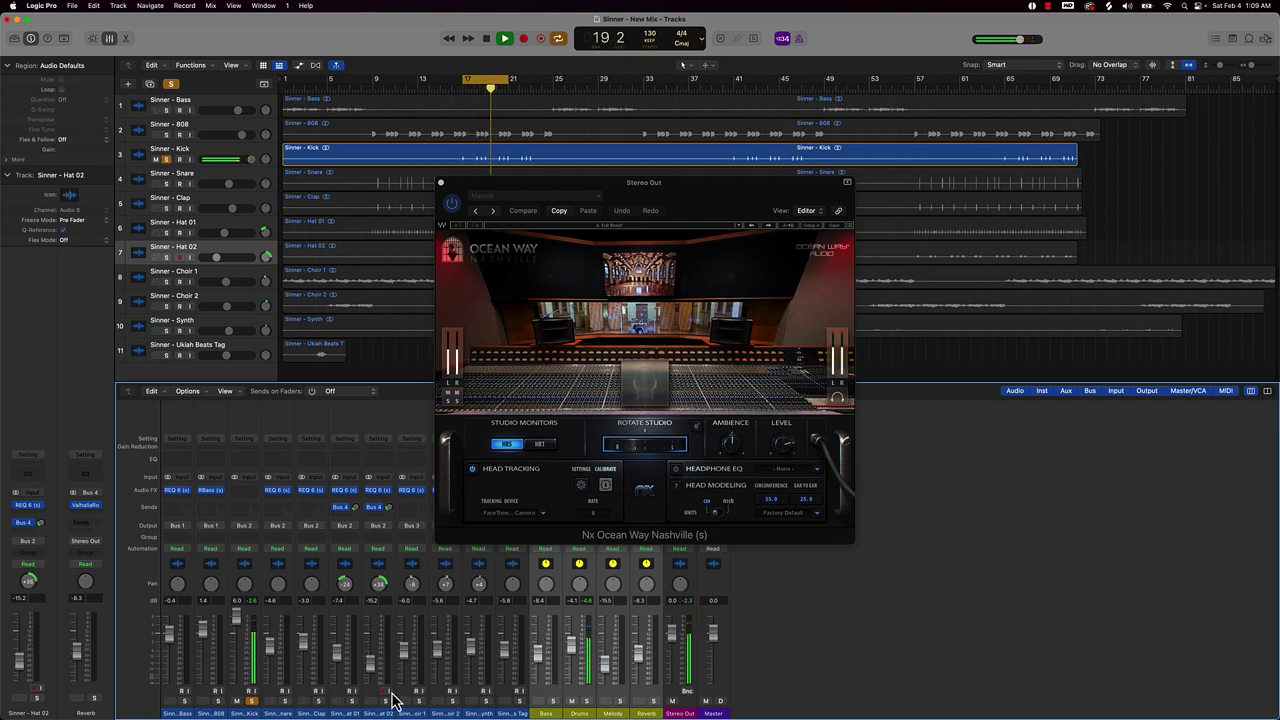
# - Solo the Snare channel as well, set its fader to -3.6 dB, and insert a stereo Spreader after its REQ 6
pyautogui.click(286, 701)
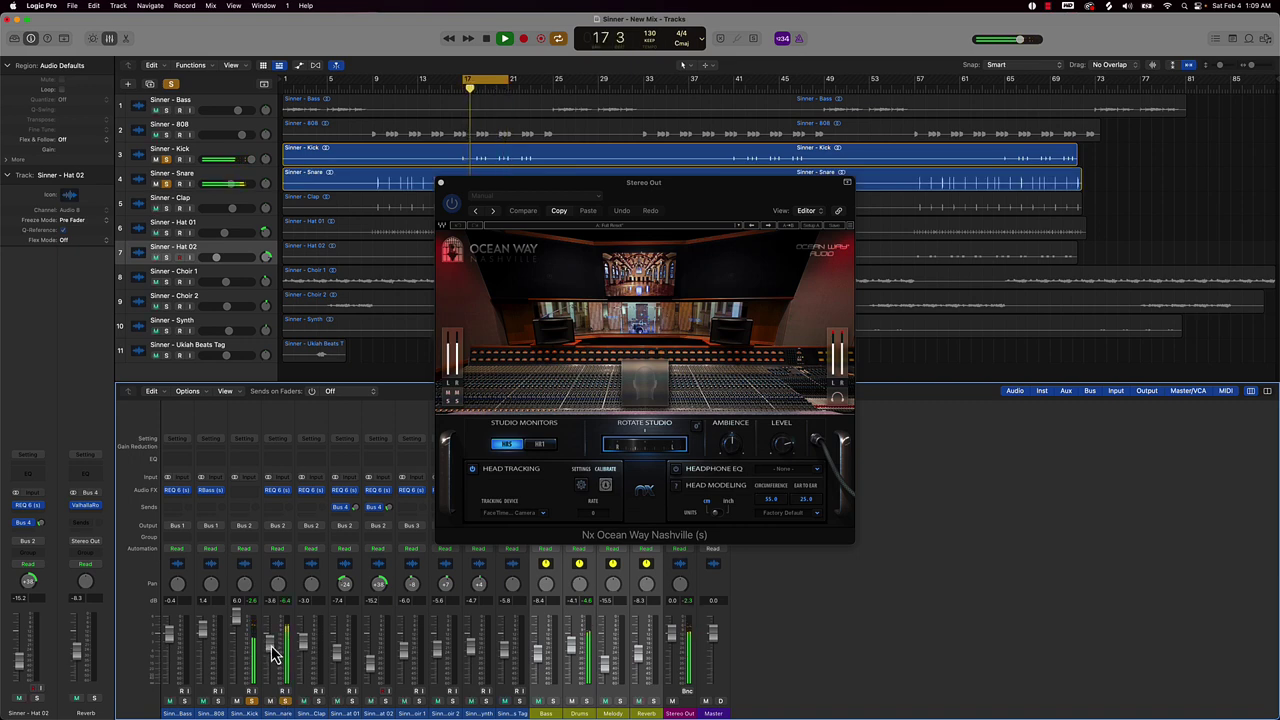
pyautogui.click(286, 508)
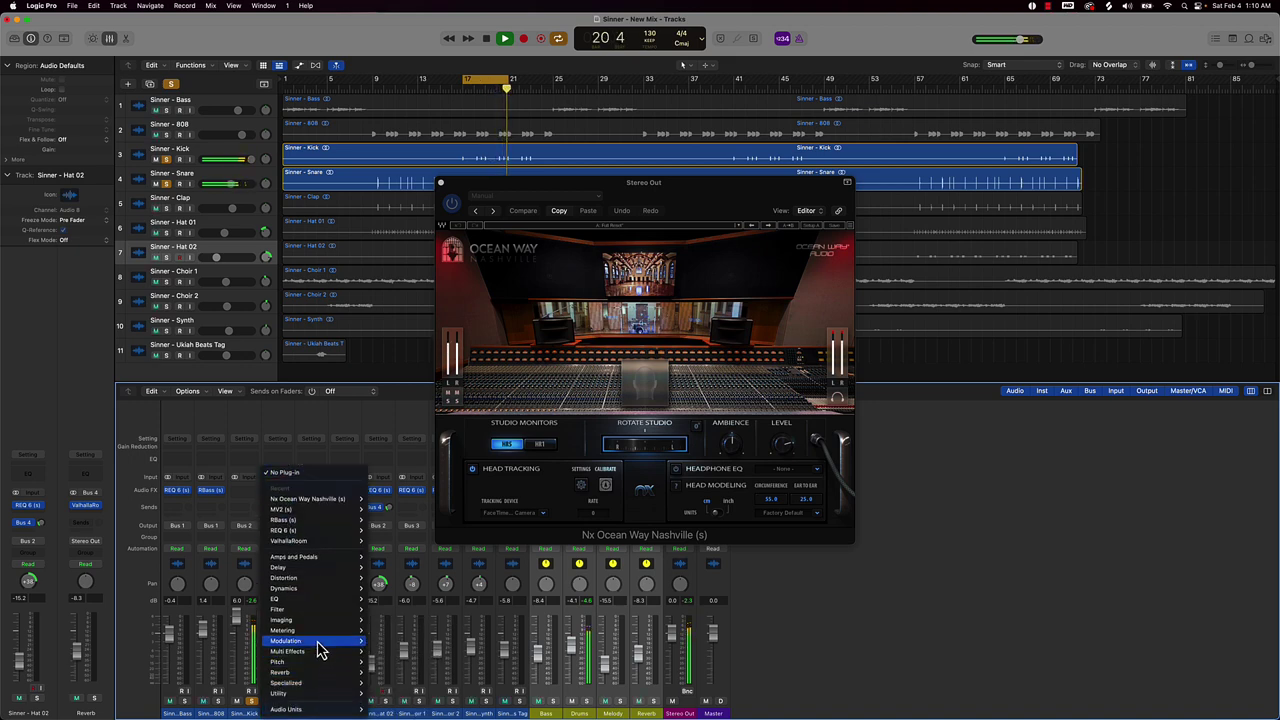
pyautogui.moveTo(300, 641)
pyautogui.moveTo(397, 698)
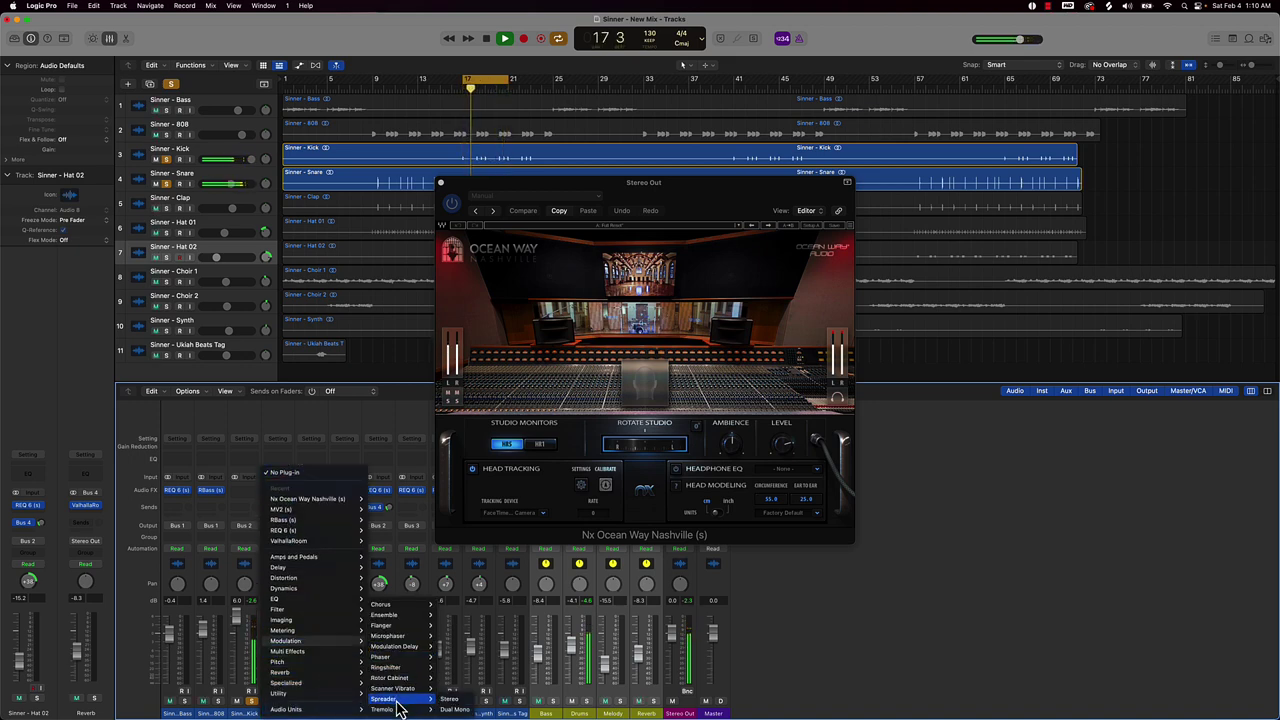
pyautogui.click(449, 708)
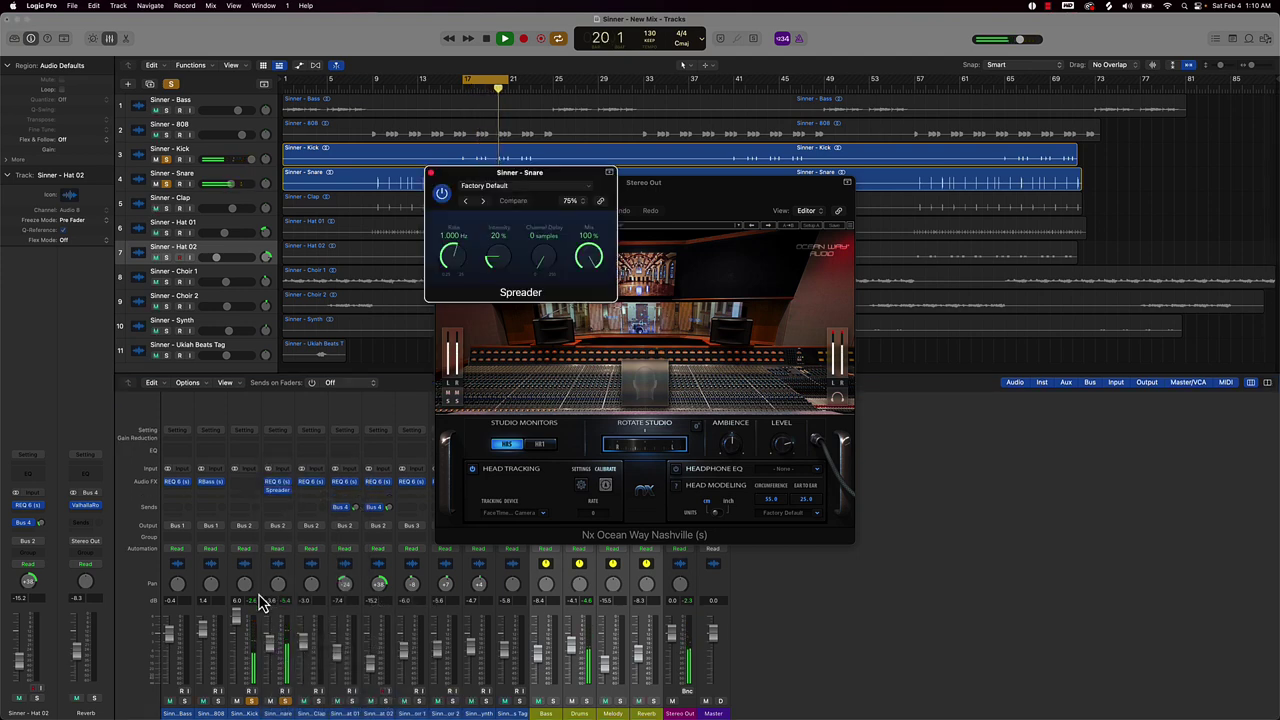
# - Add Clap, Hat 01 and Hat 02 to the solo, setting Hat 01 to -5.9 dB and Hat 02 to -13.0 dB
pyautogui.click(320, 708)
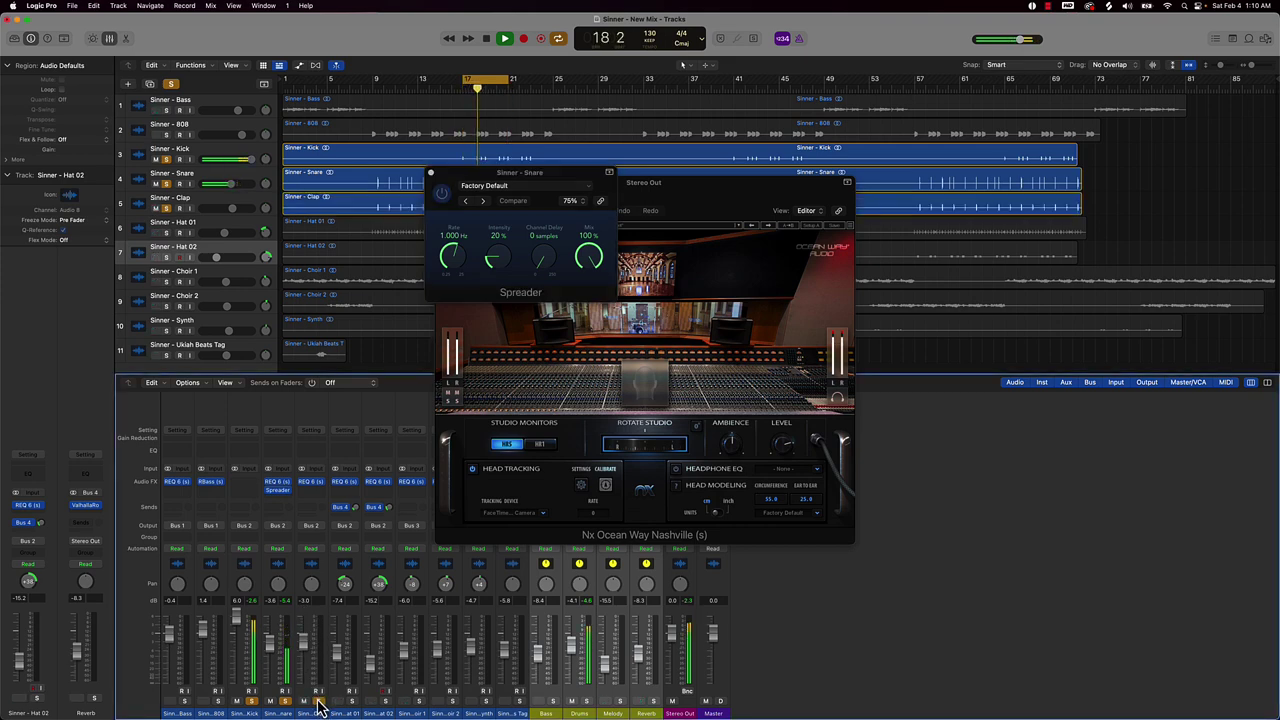
pyautogui.click(352, 709)
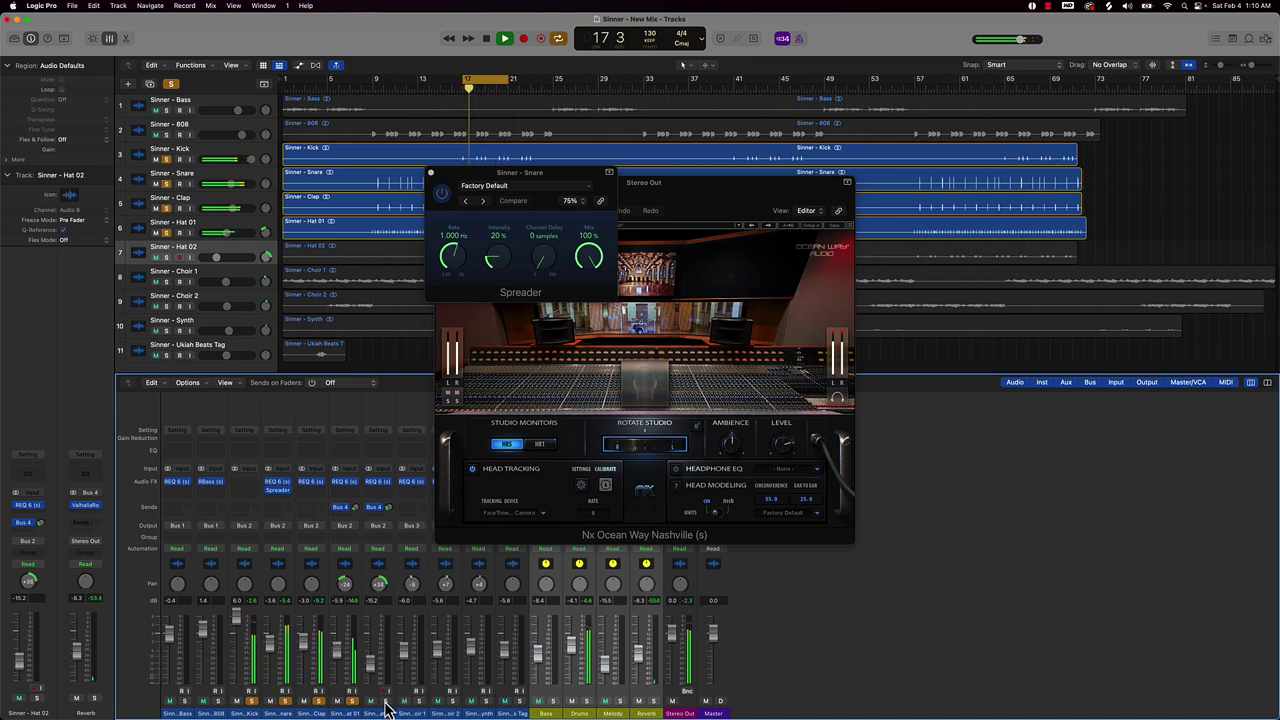
pyautogui.click(384, 709)
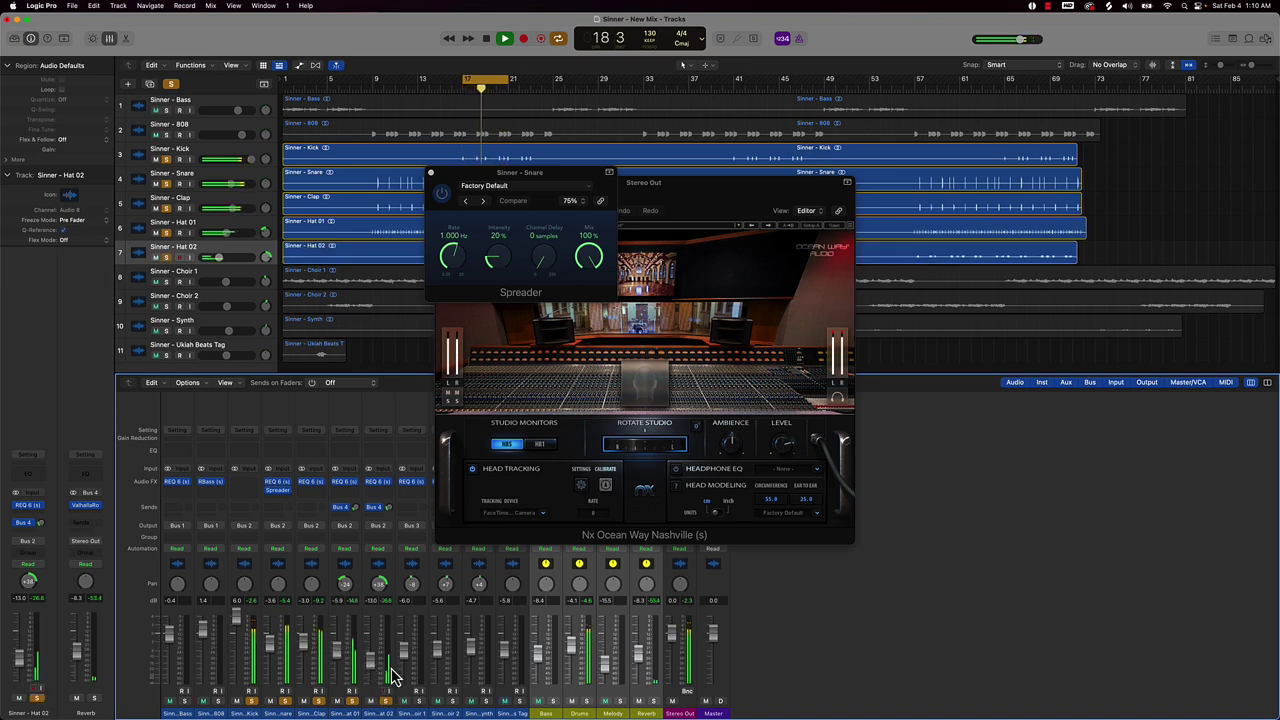
# - Add the 808, Choir 1 and Choir 2 to the solo, setting the 808 to -3.8 dB and Choir 2 to -7.0 dB
pyautogui.click(218, 701)
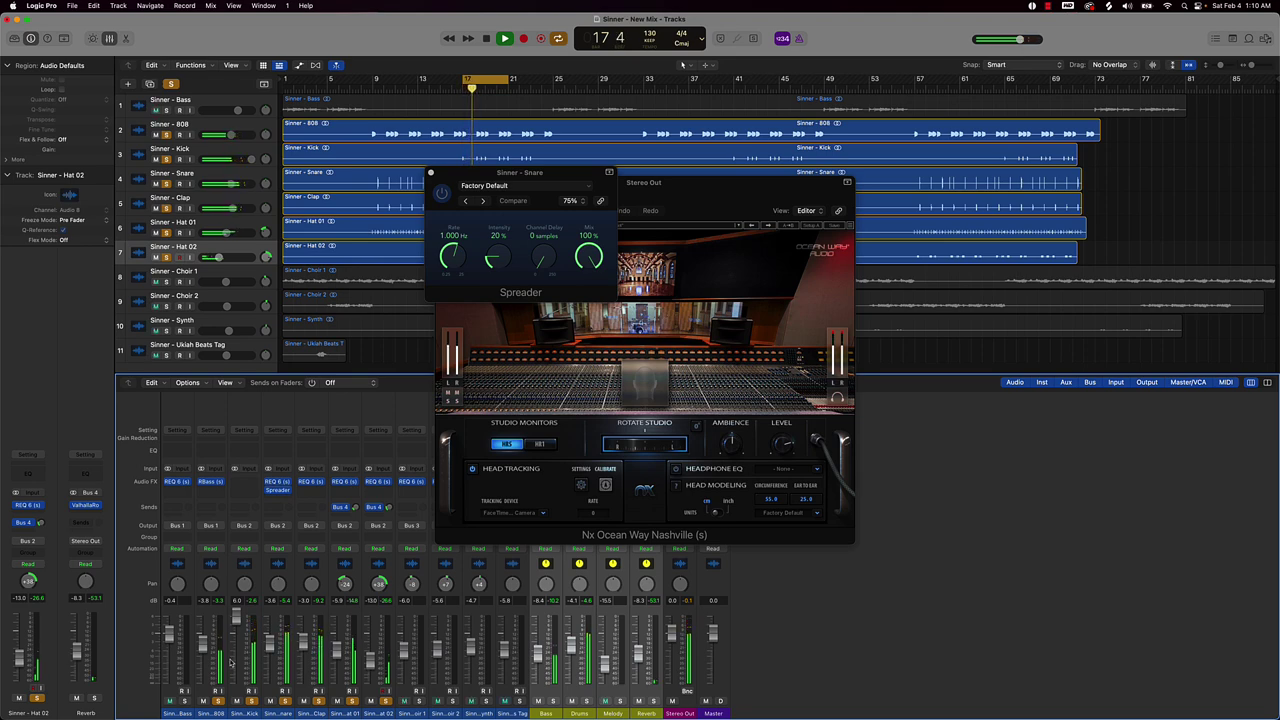
pyautogui.click(419, 701)
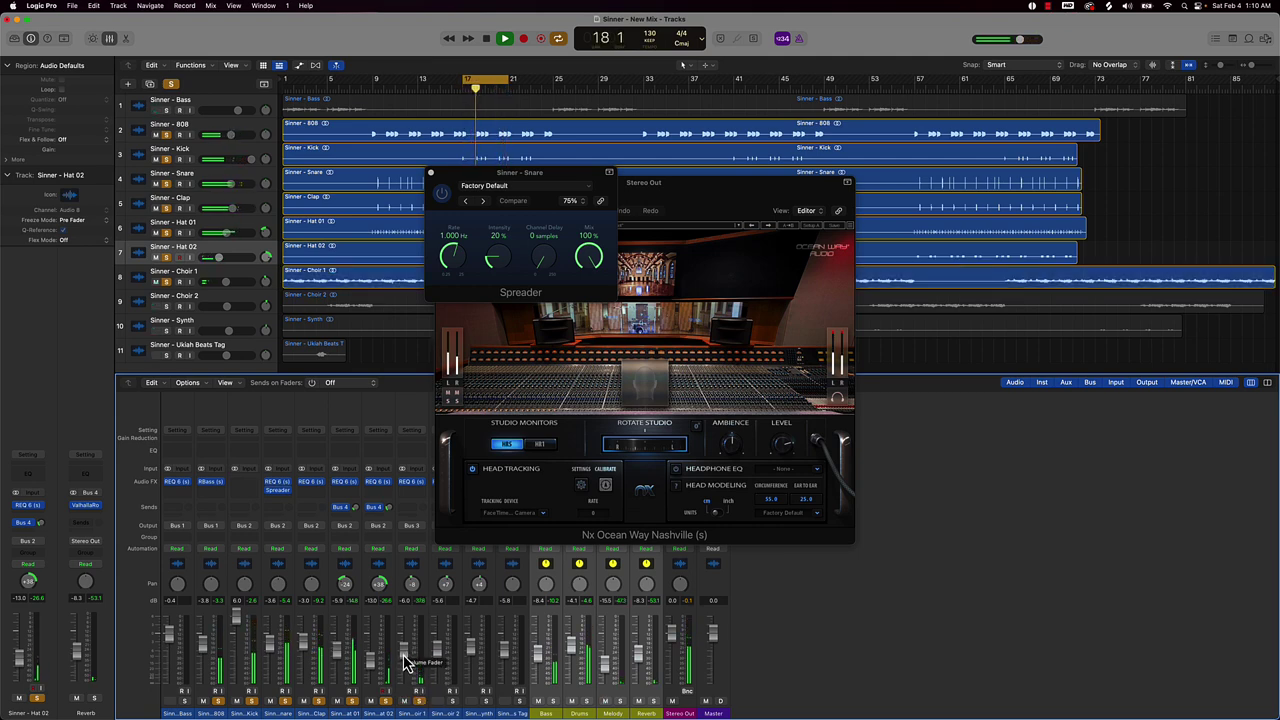
pyautogui.click(453, 701)
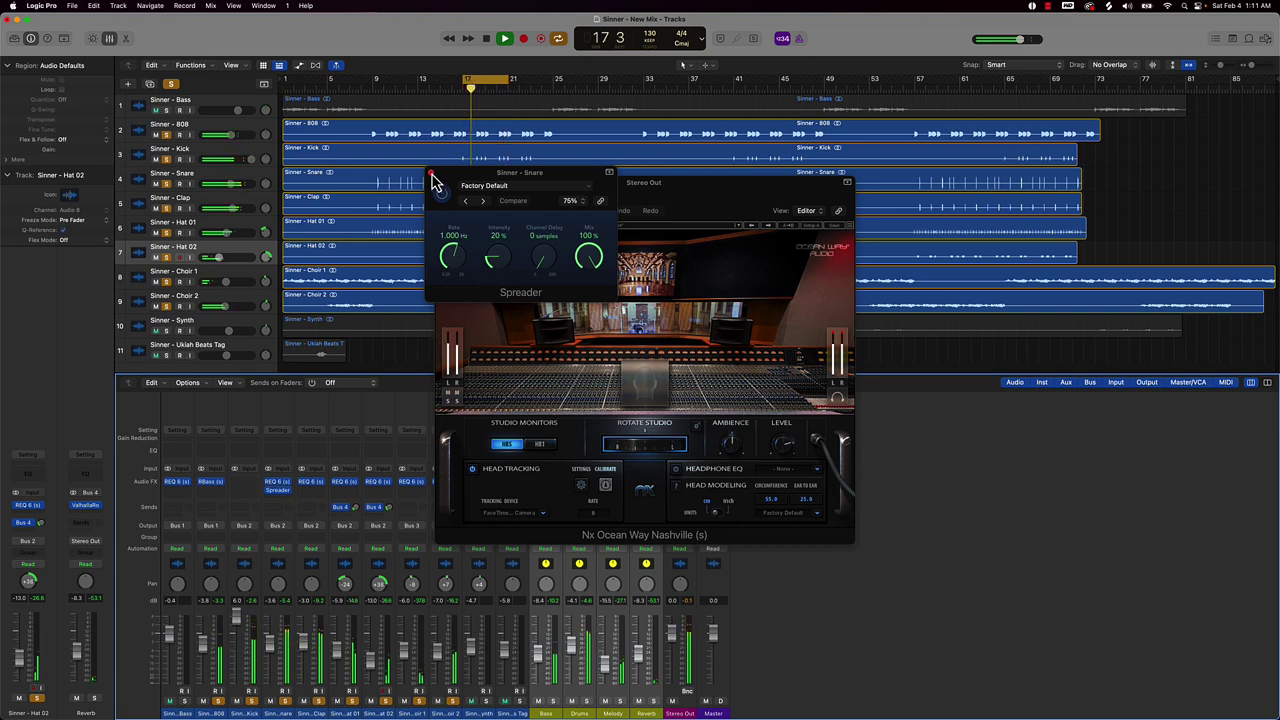
# - Close the Snare Spreader window, move the Nx Ocean Way Nashville window aside, and shift the cycle range to bars 13 to 17
pyautogui.click(431, 172)
pyautogui.moveTo(449, 186); pyautogui.dragTo(842, 165)
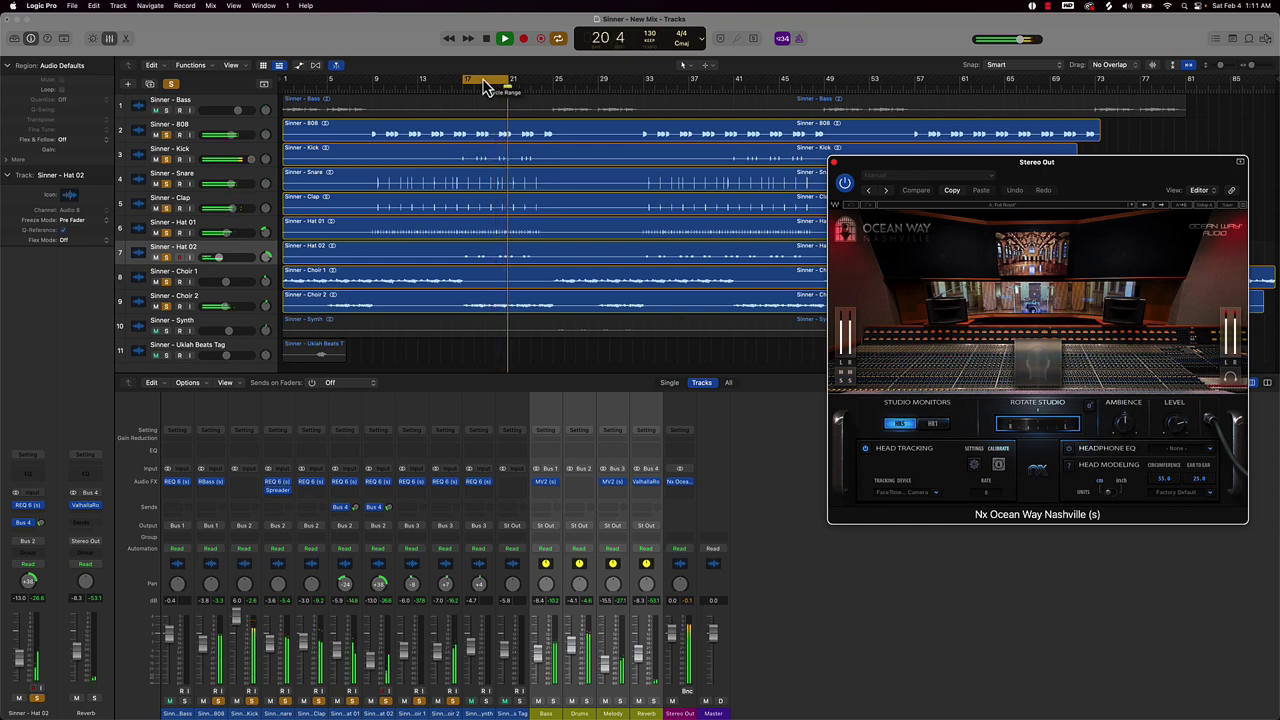
pyautogui.moveTo(484, 80); pyautogui.dragTo(437, 77)
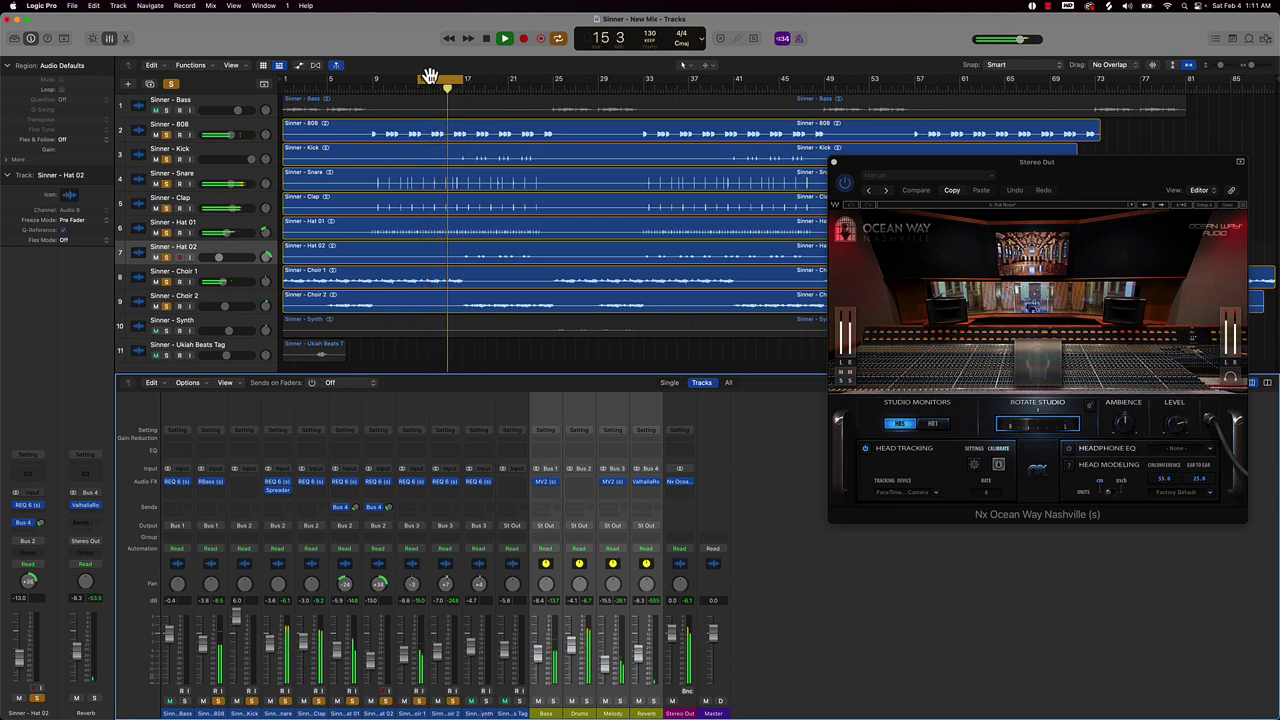
# - Loop bars 25 to 29 and cut band 2 of the Bass channel's REQ 6 by about 10.9 dB near 220 Hz
pyautogui.moveTo(435, 80); pyautogui.dragTo(575, 95)
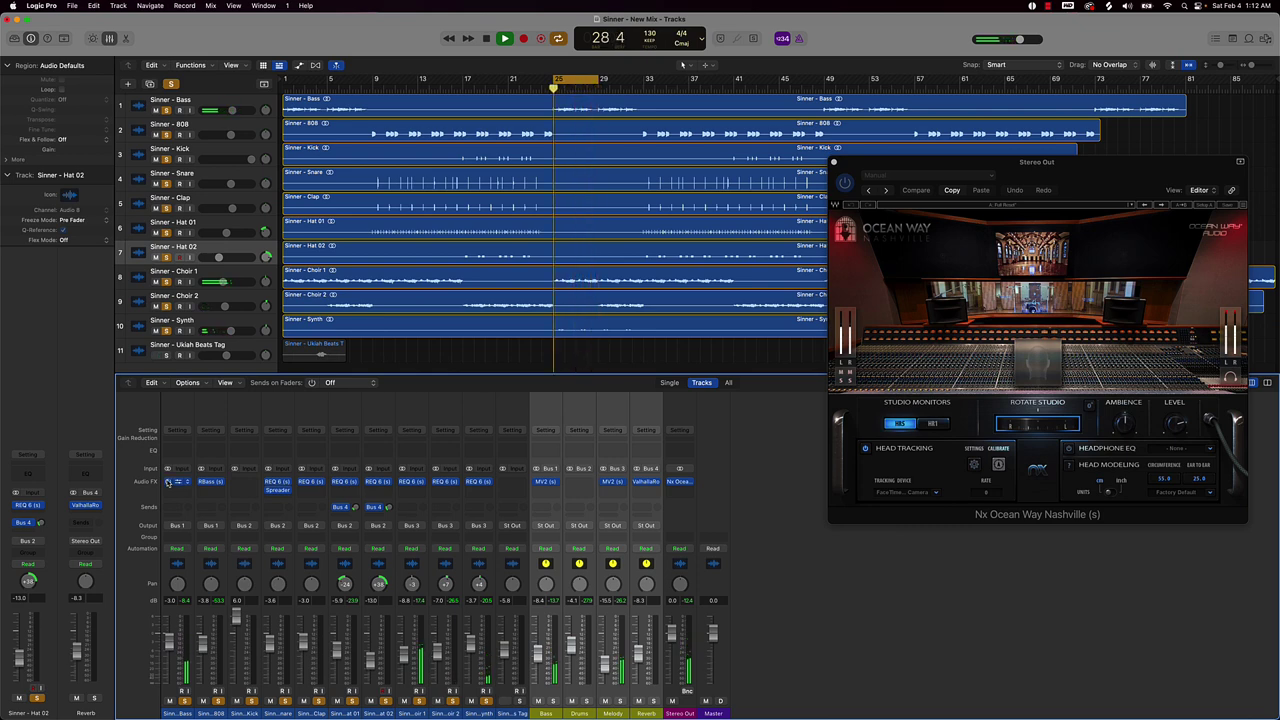
pyautogui.click(182, 484)
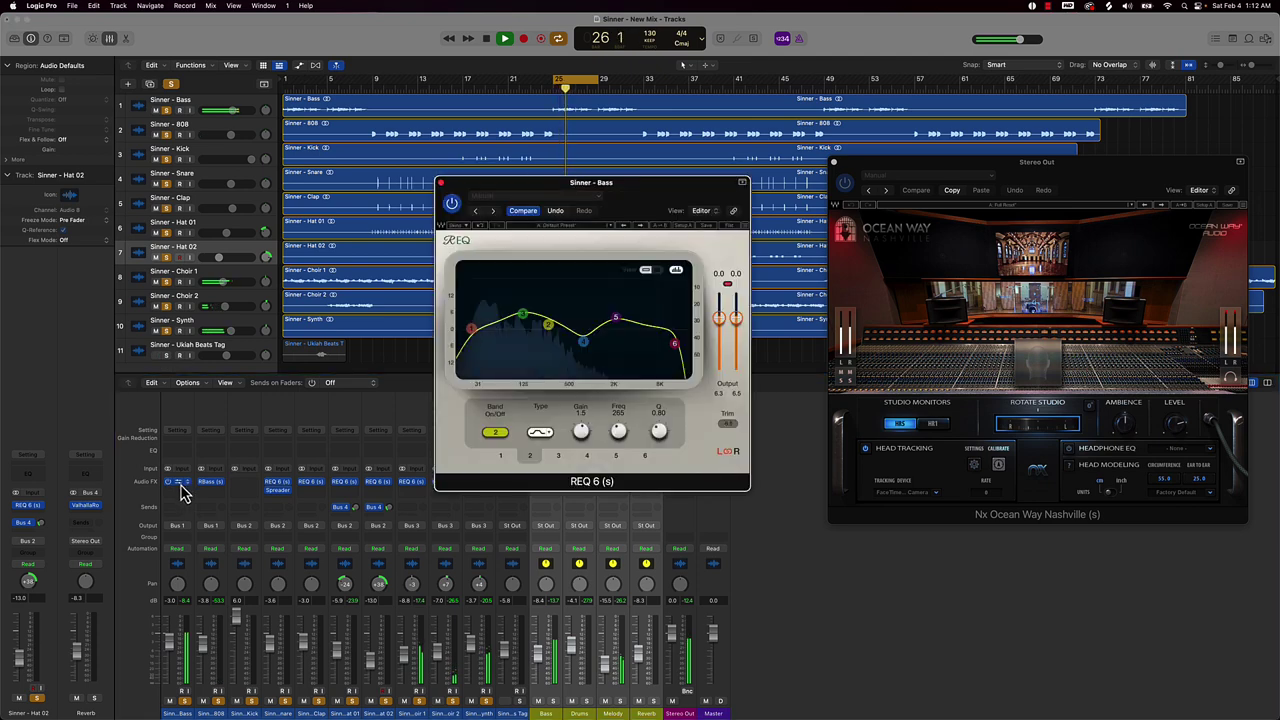
pyautogui.moveTo(552, 333); pyautogui.dragTo(548, 372)
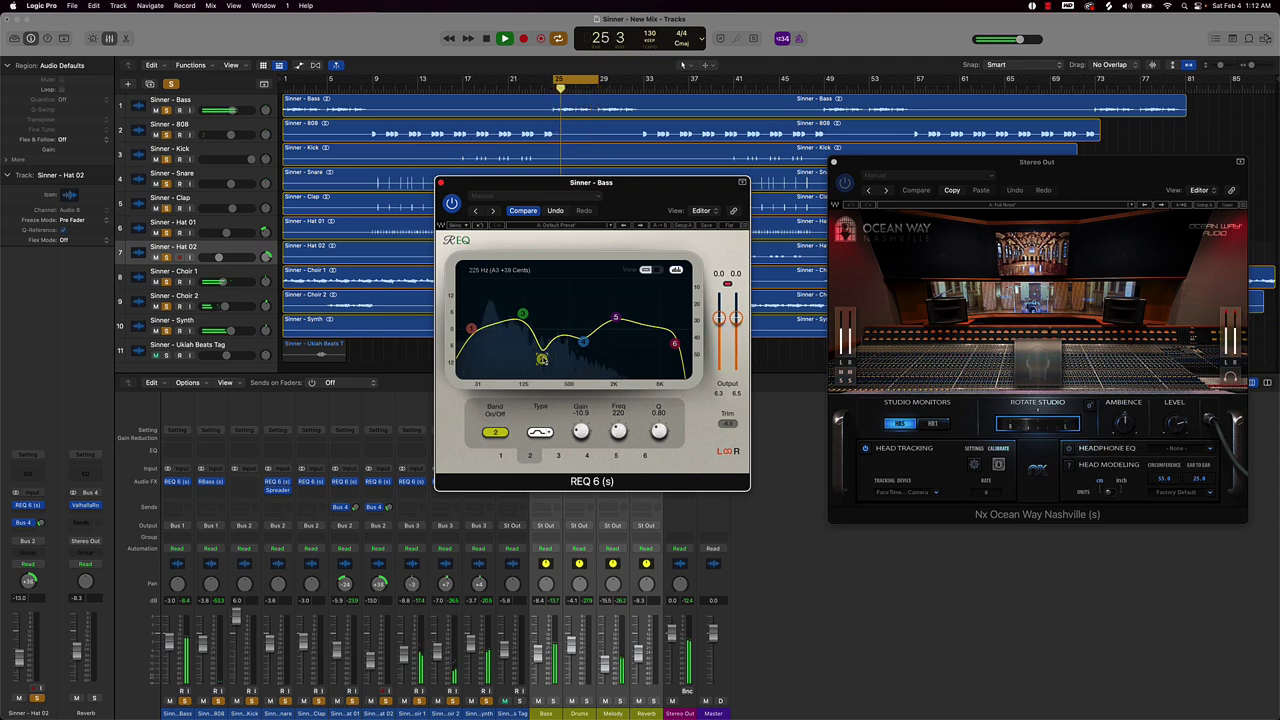
pyautogui.click(441, 183)
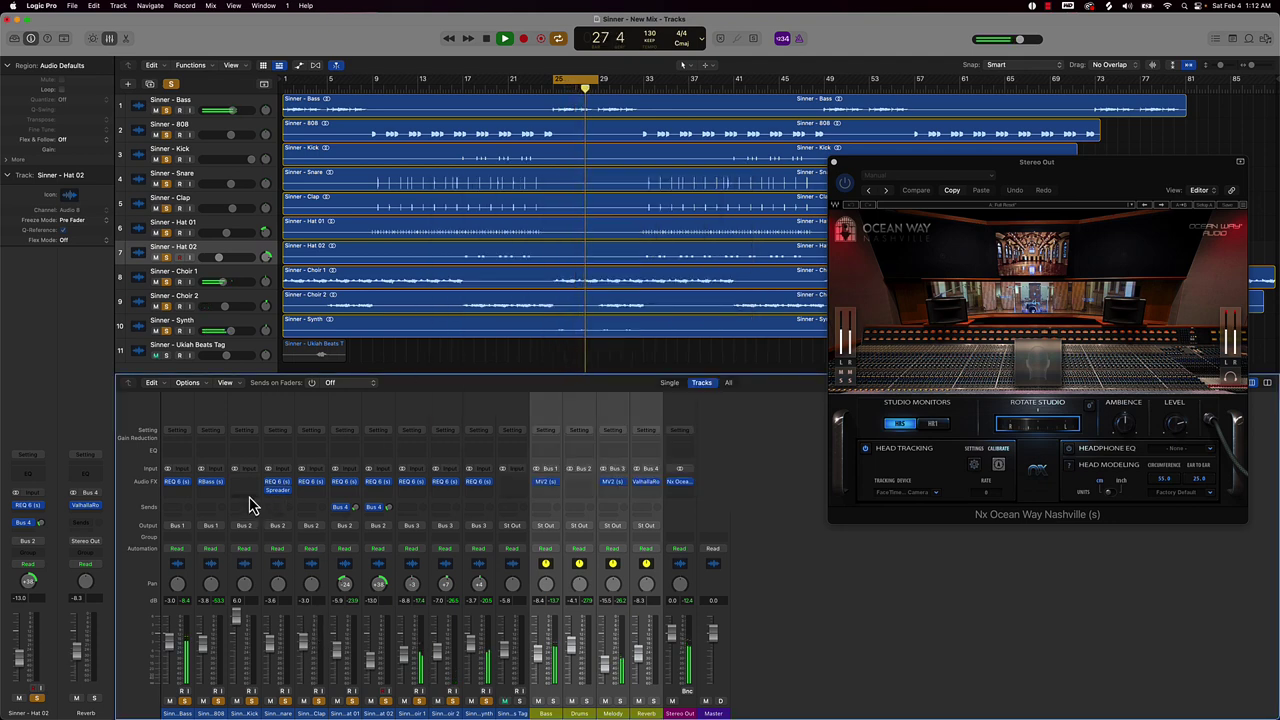
# - Shift the cycle range forward to bars 29 to 33, and on to bars 33 to 37, to hear each section
pyautogui.moveTo(585, 79); pyautogui.dragTo(615, 80)
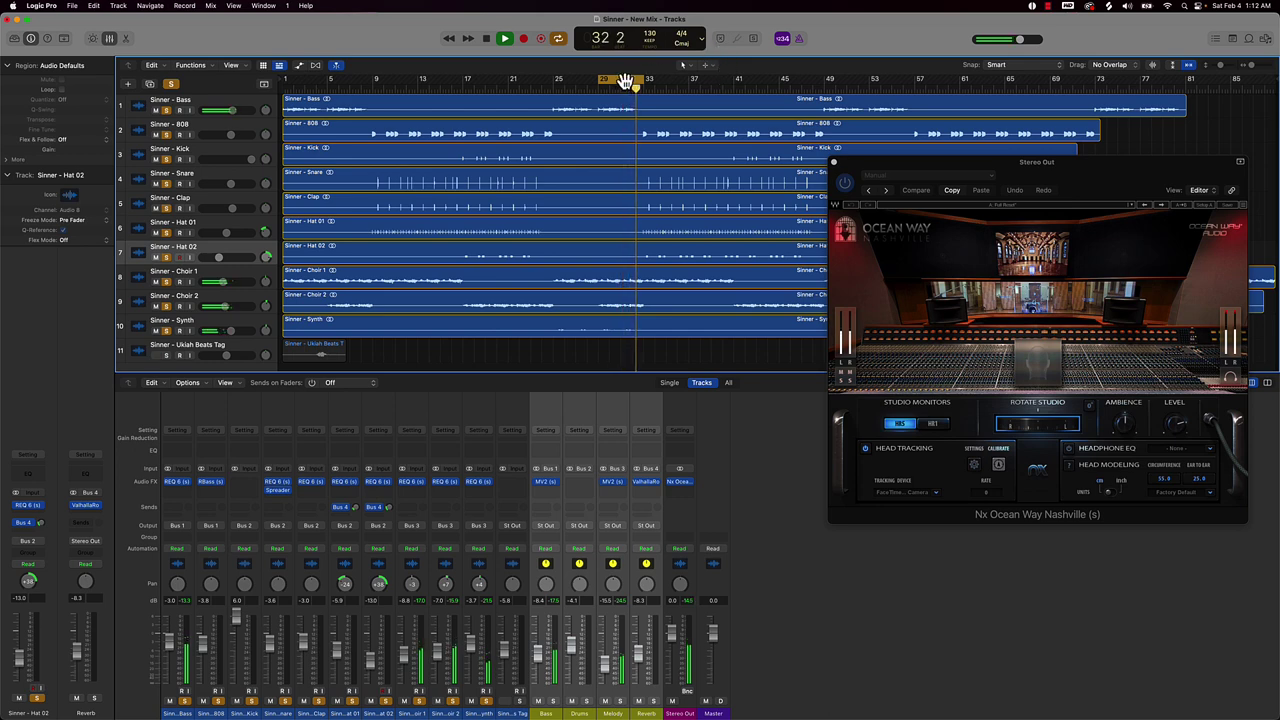
pyautogui.moveTo(624, 80); pyautogui.dragTo(671, 78)
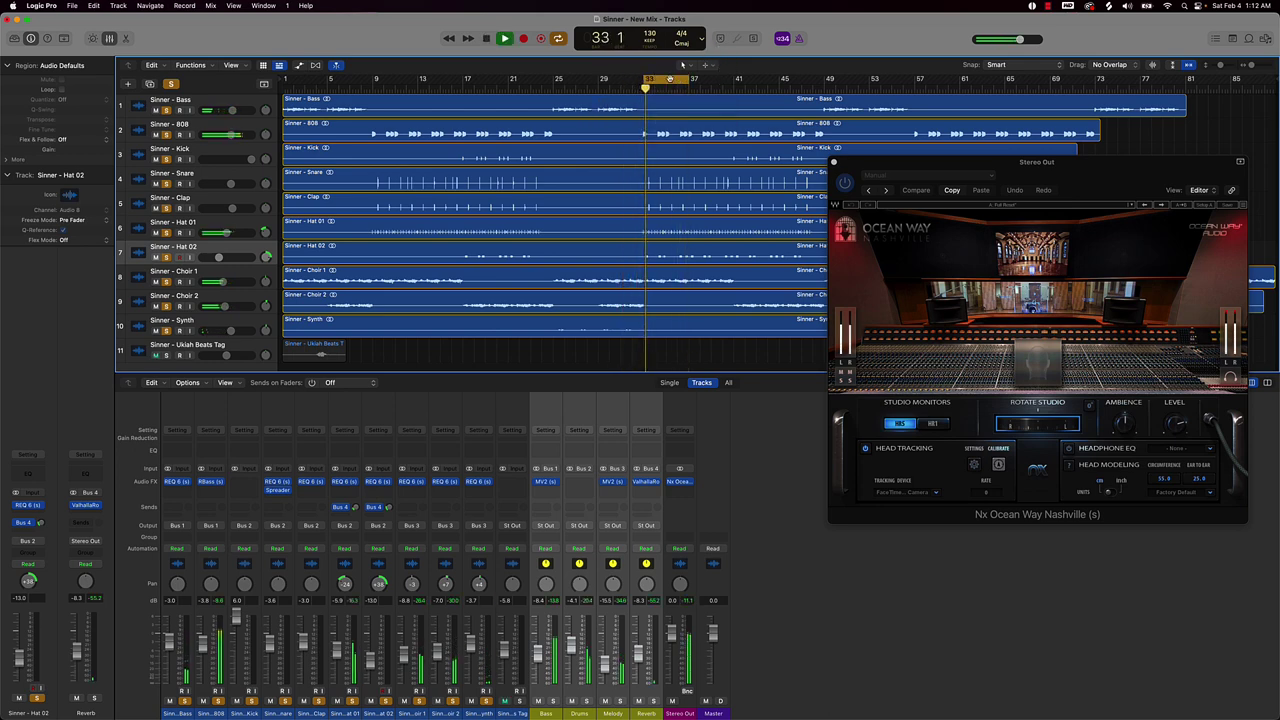
# - Rotate the studio view in Nx Ocean Way Nashville to the side and reset it to the centre
pyautogui.moveTo(1068, 430)
pyautogui.mouseDown()
pyautogui.moveTo(975, 432)
pyautogui.moveTo(1155, 428)
pyautogui.moveTo(1063, 414)
pyautogui.mouseUp()
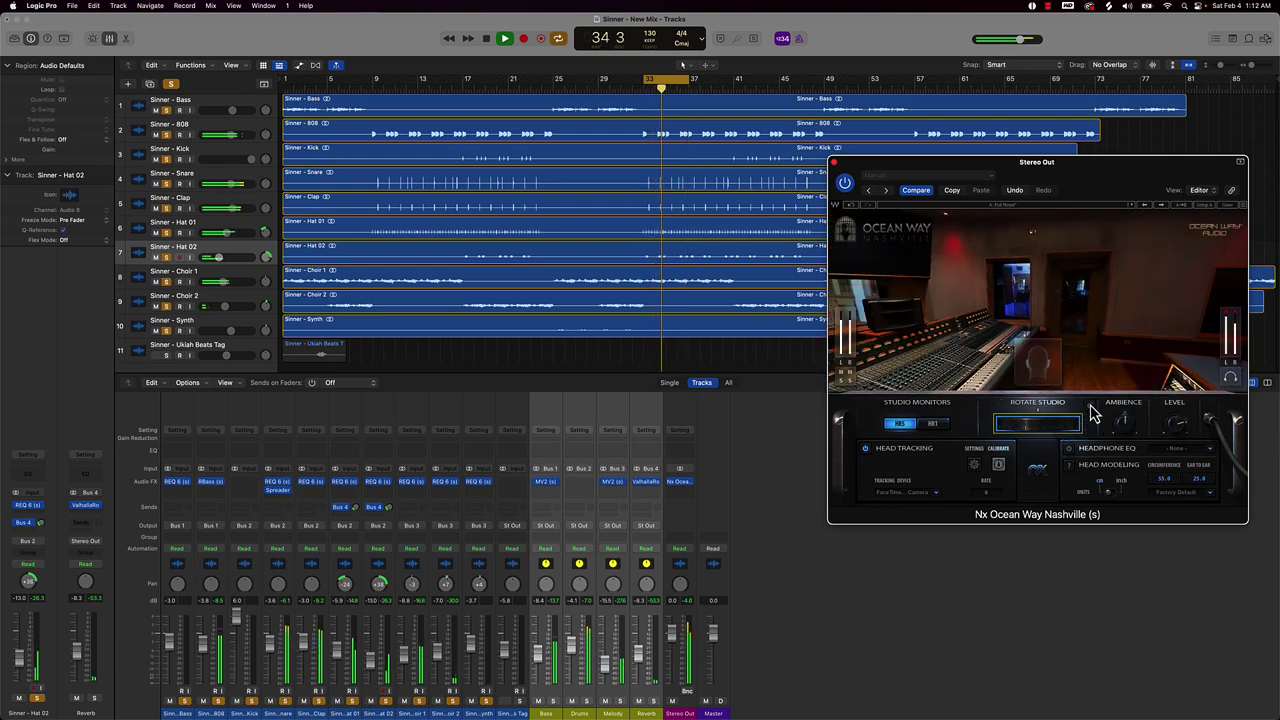
pyautogui.click(1090, 410)
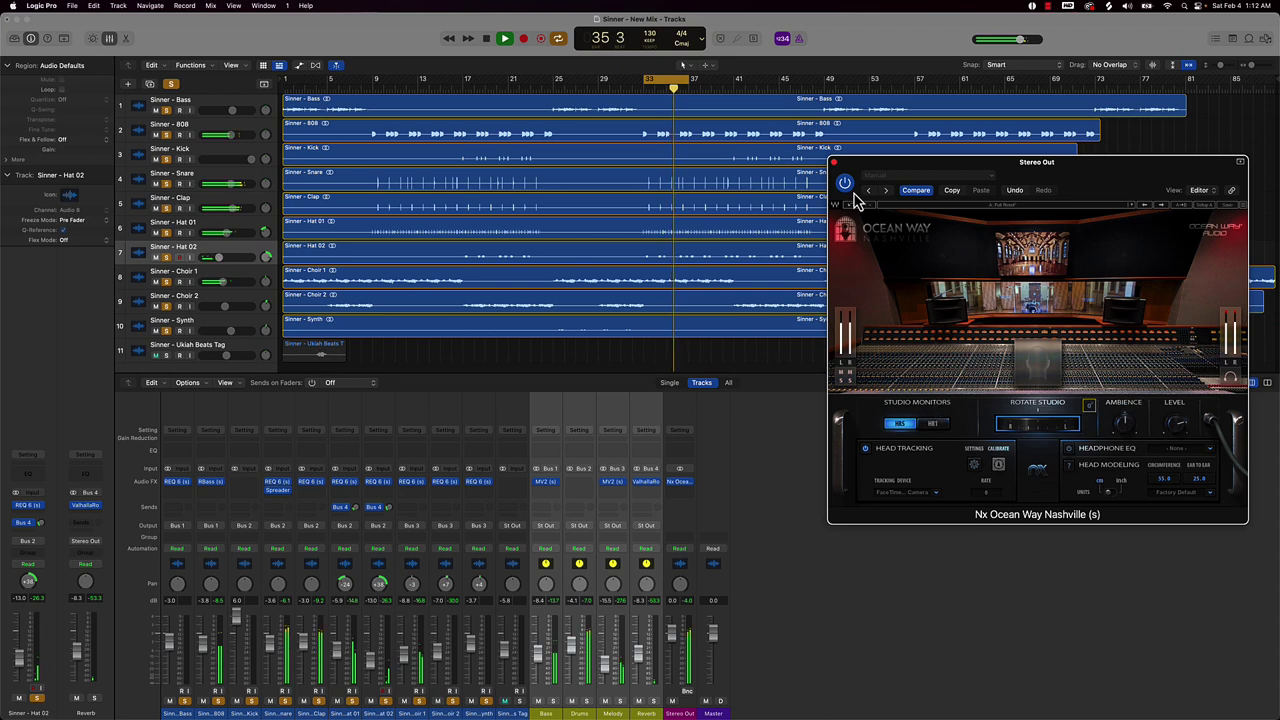
# - Bypass Nx Ocean Way Nashville to compare the sound, remove it from the Stereo Out channel, and turn off cycle playback
pyautogui.click(845, 184)
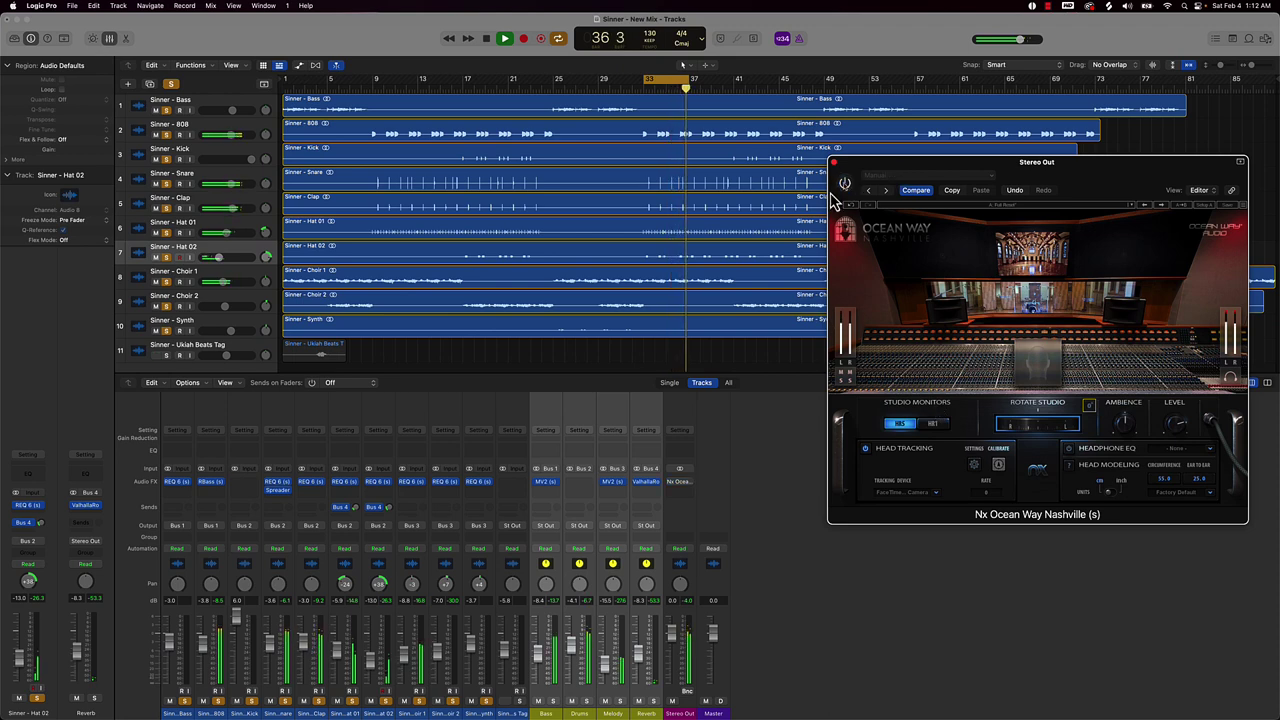
pyautogui.click(686, 481)
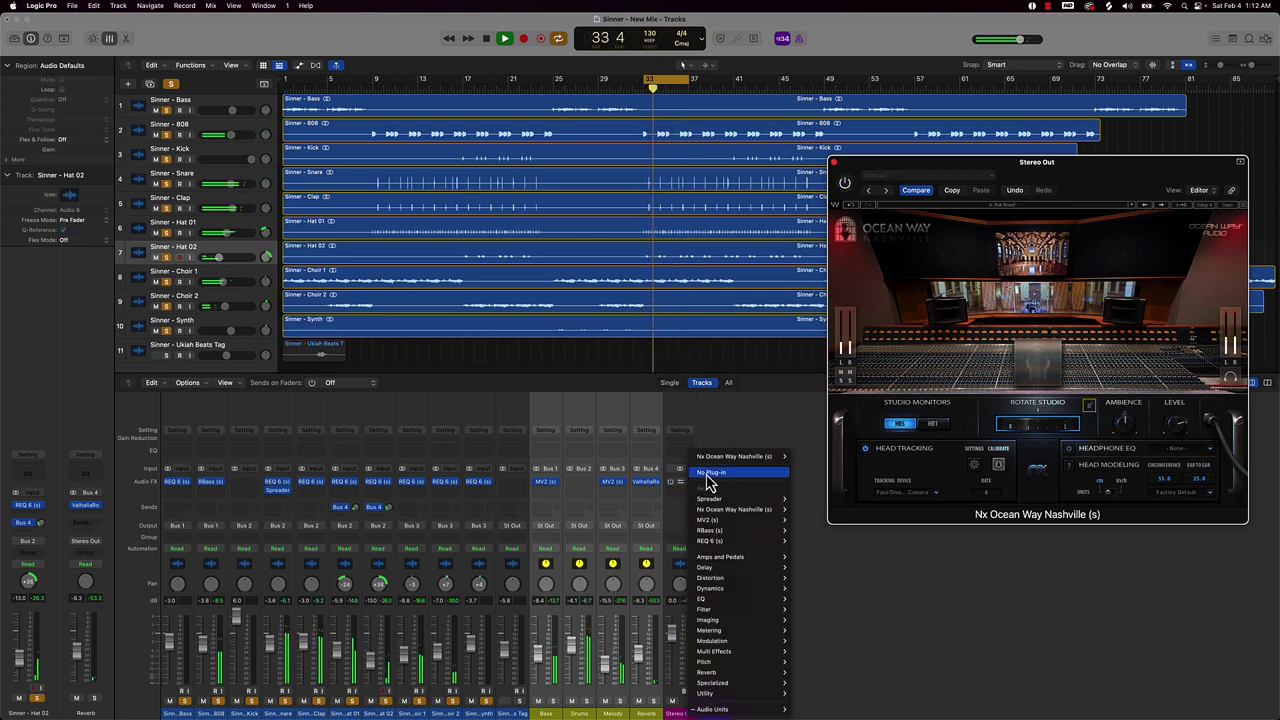
pyautogui.click(712, 474)
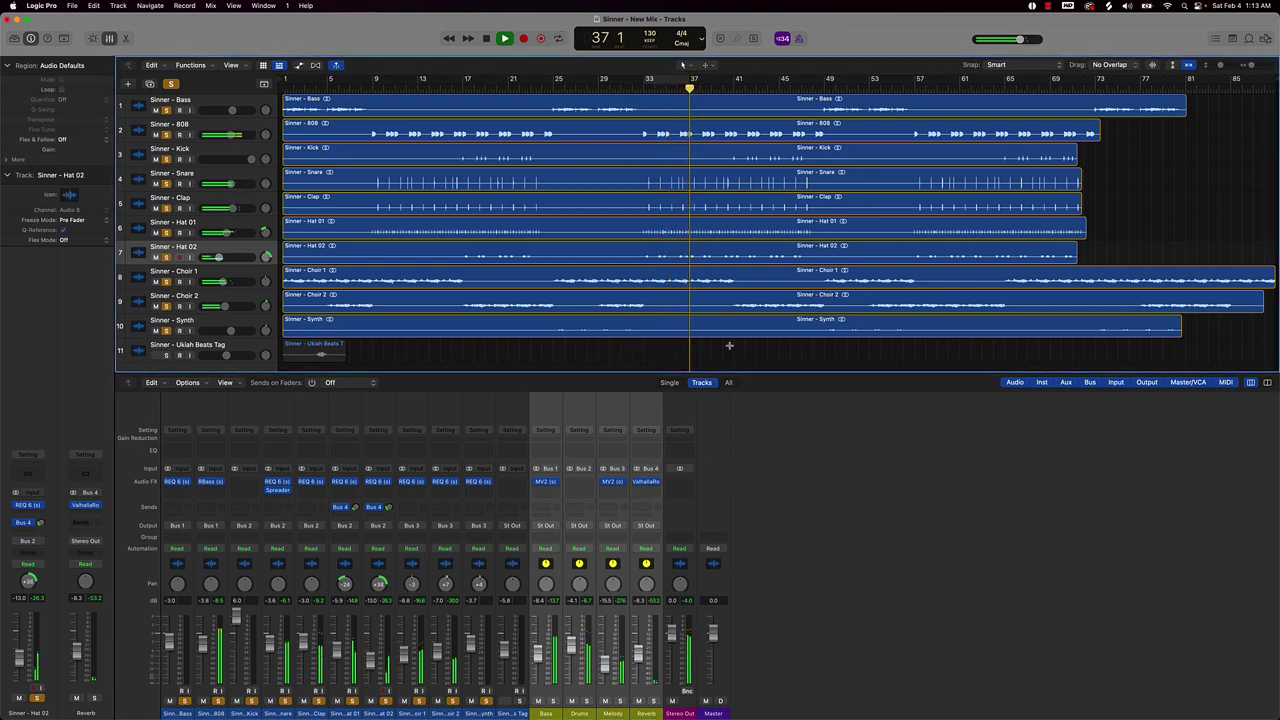
# - Restart playback from the beginning of the song, leave only the Reverb bus selected, and add the Tag channel to the solo
pyautogui.press('space')
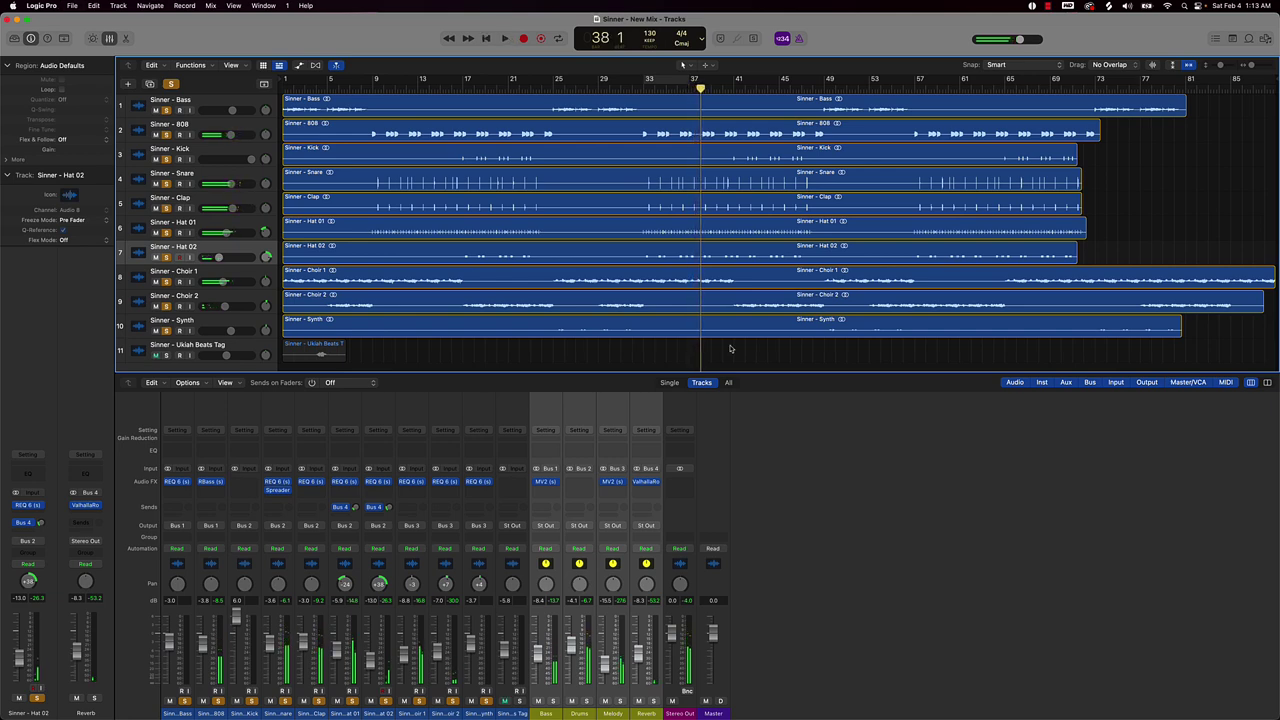
pyautogui.press('Return')
pyautogui.press('space')
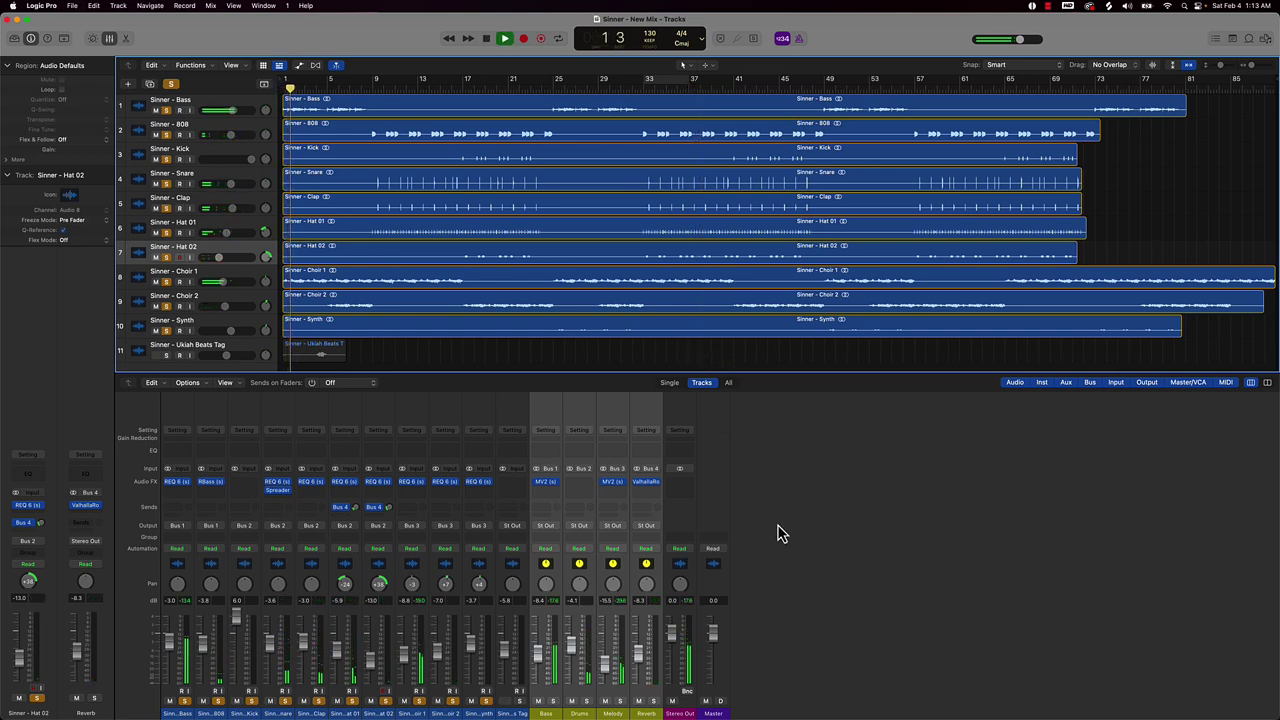
pyautogui.click(653, 612)
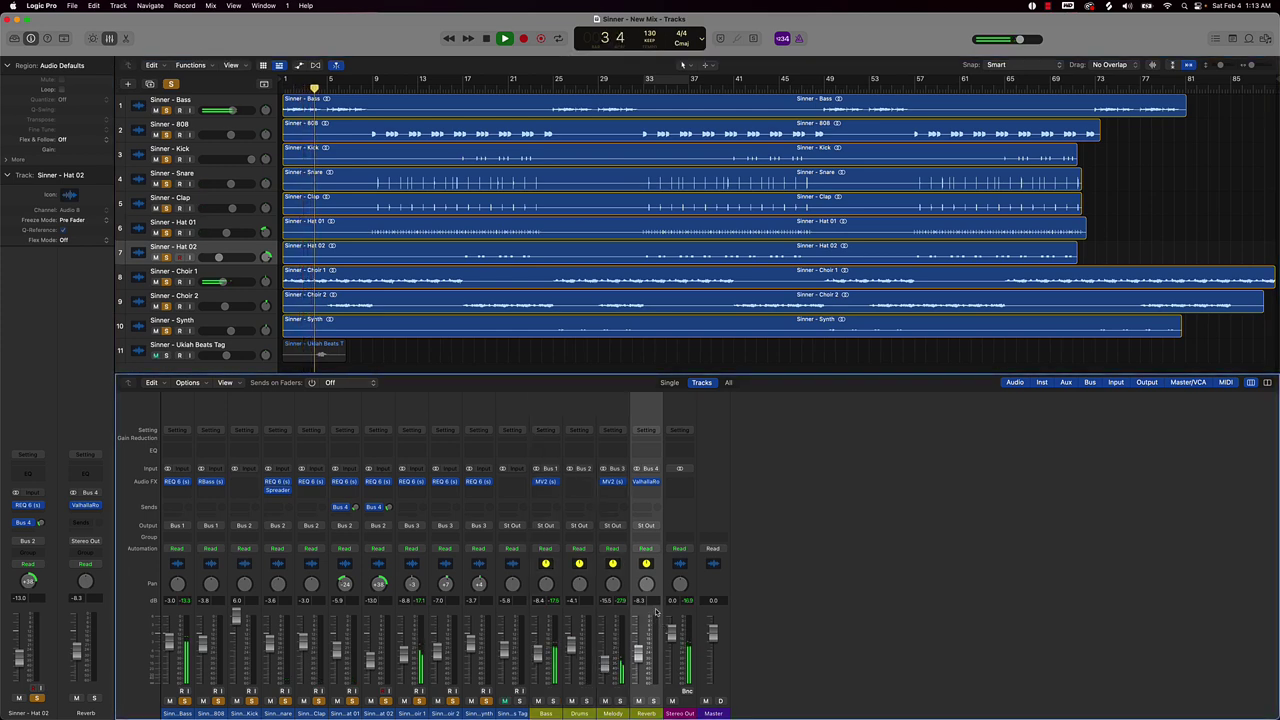
pyautogui.click(518, 701)
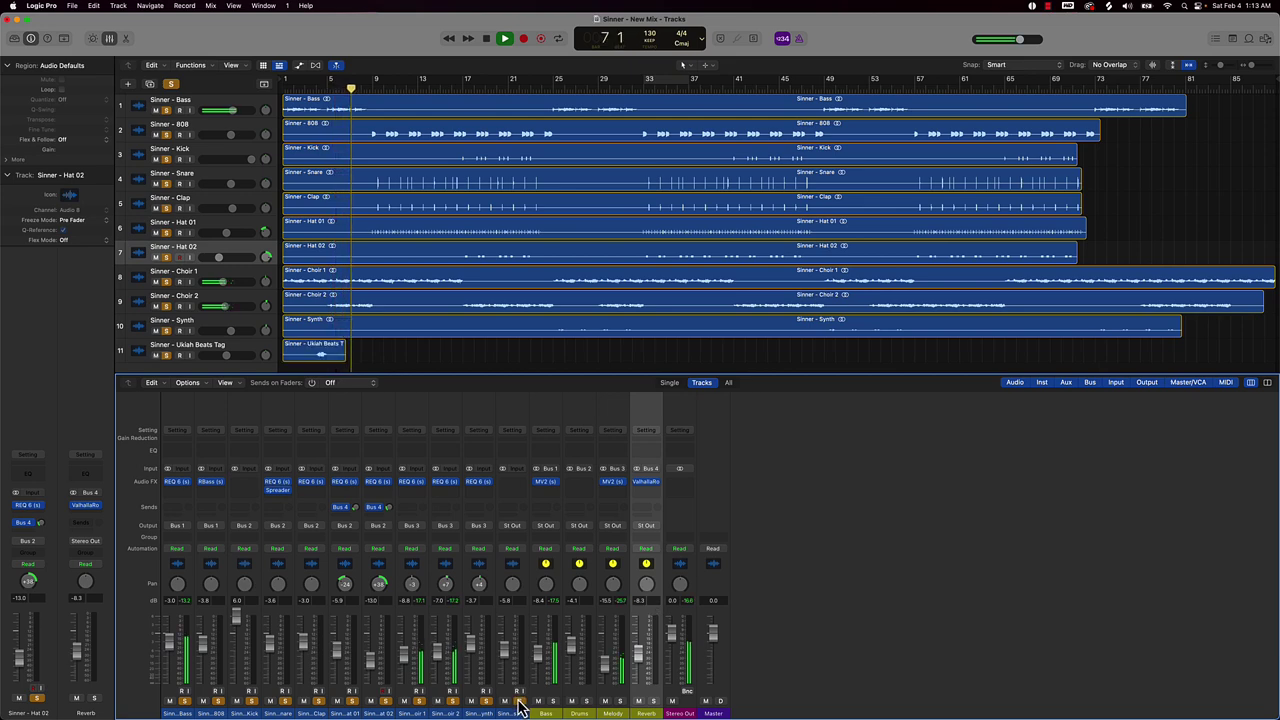
# - Clear all track solos and lower the Hat 01 fader to -7.2 dB
pyautogui.click(171, 83)
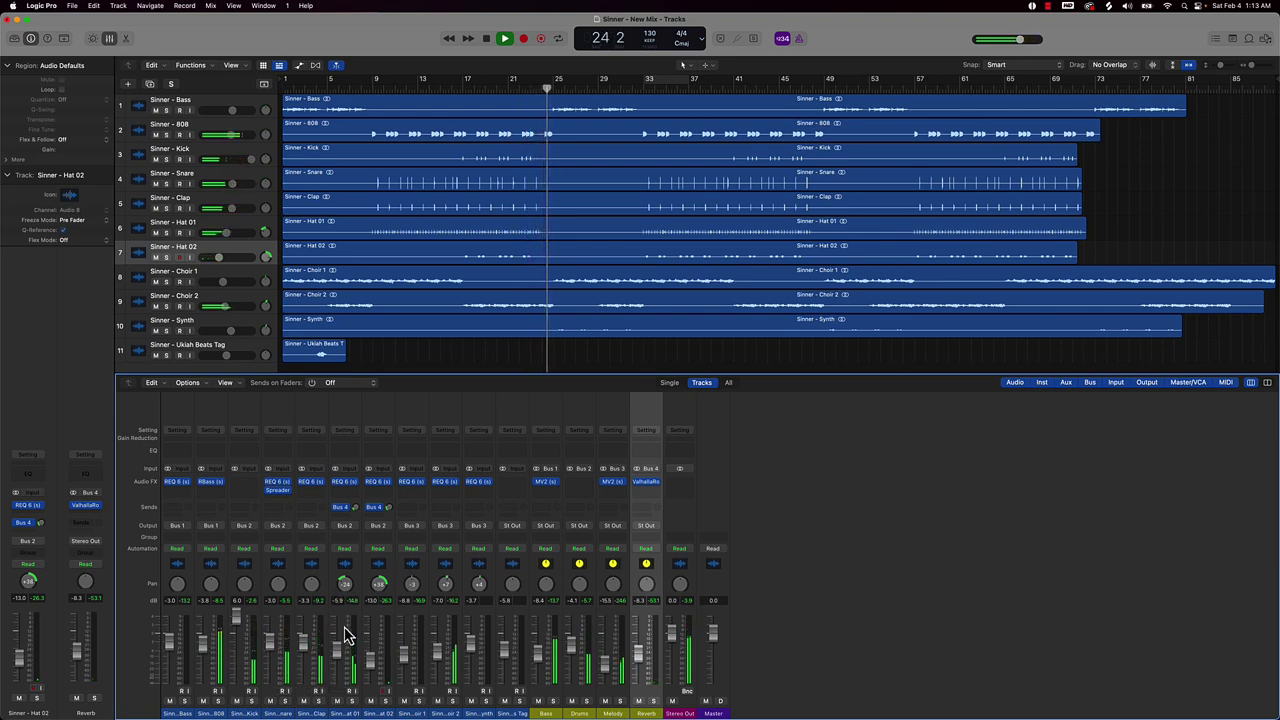
pyautogui.moveTo(338, 651); pyautogui.dragTo(338, 654)
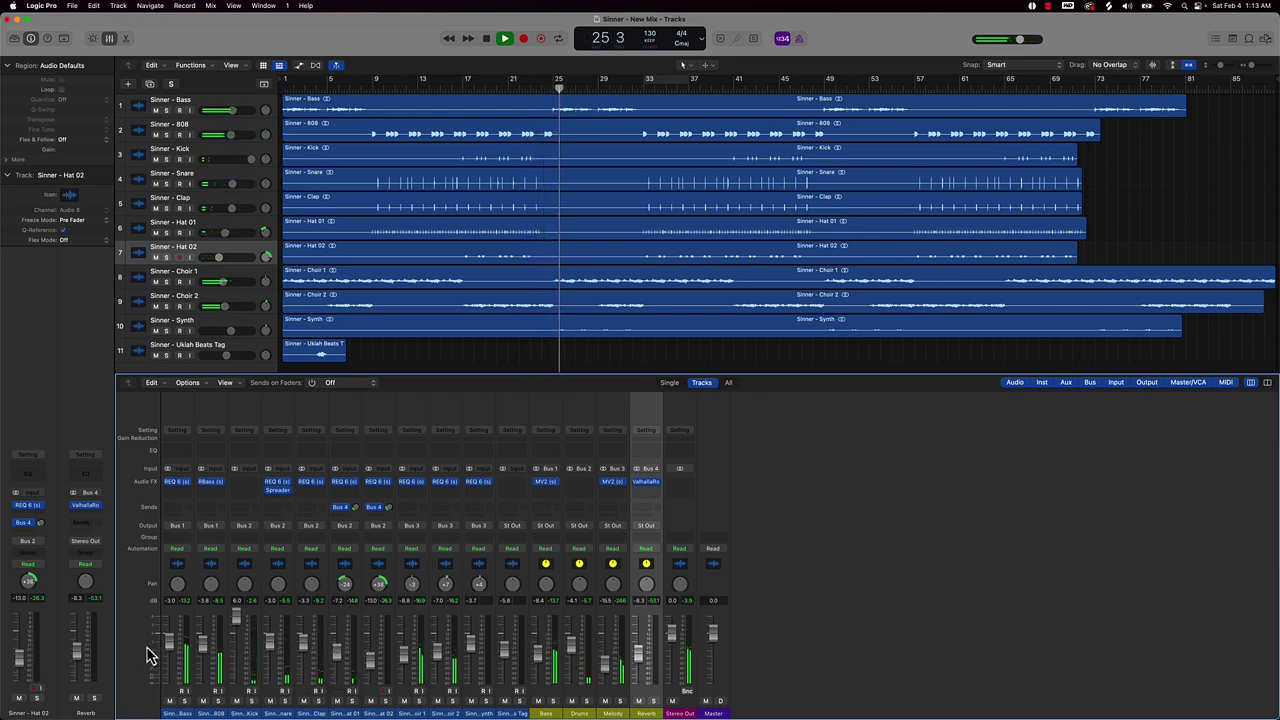
# - Raise the Bass fader slightly, lower Hat 01 to -8.2 dB, and pan Hat 01 to -21 and Hat 02 to +40
pyautogui.moveTo(168, 650); pyautogui.dragTo(168, 643)
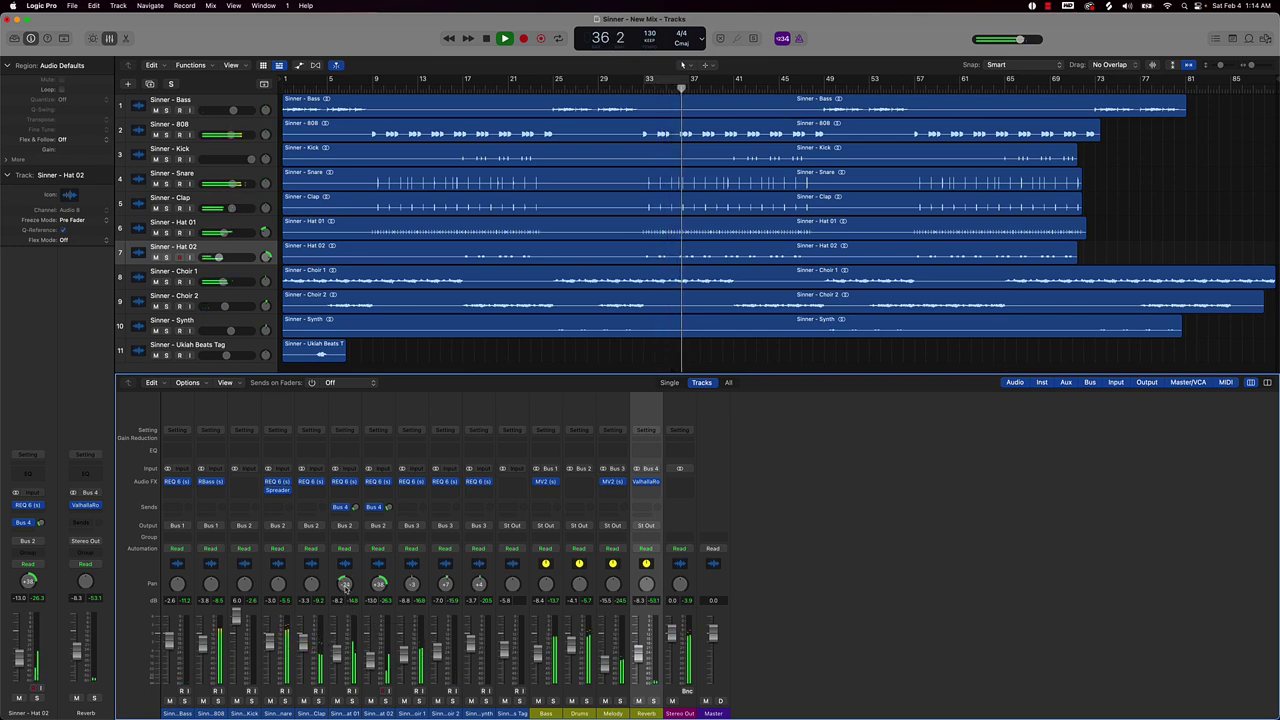
pyautogui.moveTo(379, 584)
pyautogui.mouseDown()
pyautogui.moveTo(379, 600)
pyautogui.moveTo(345, 576)
pyautogui.moveTo(345, 556)
pyautogui.moveTo(345, 609)
pyautogui.moveTo(381, 570)
pyautogui.mouseUp()
pyautogui.moveTo(381, 525); pyautogui.dragTo(382, 522)
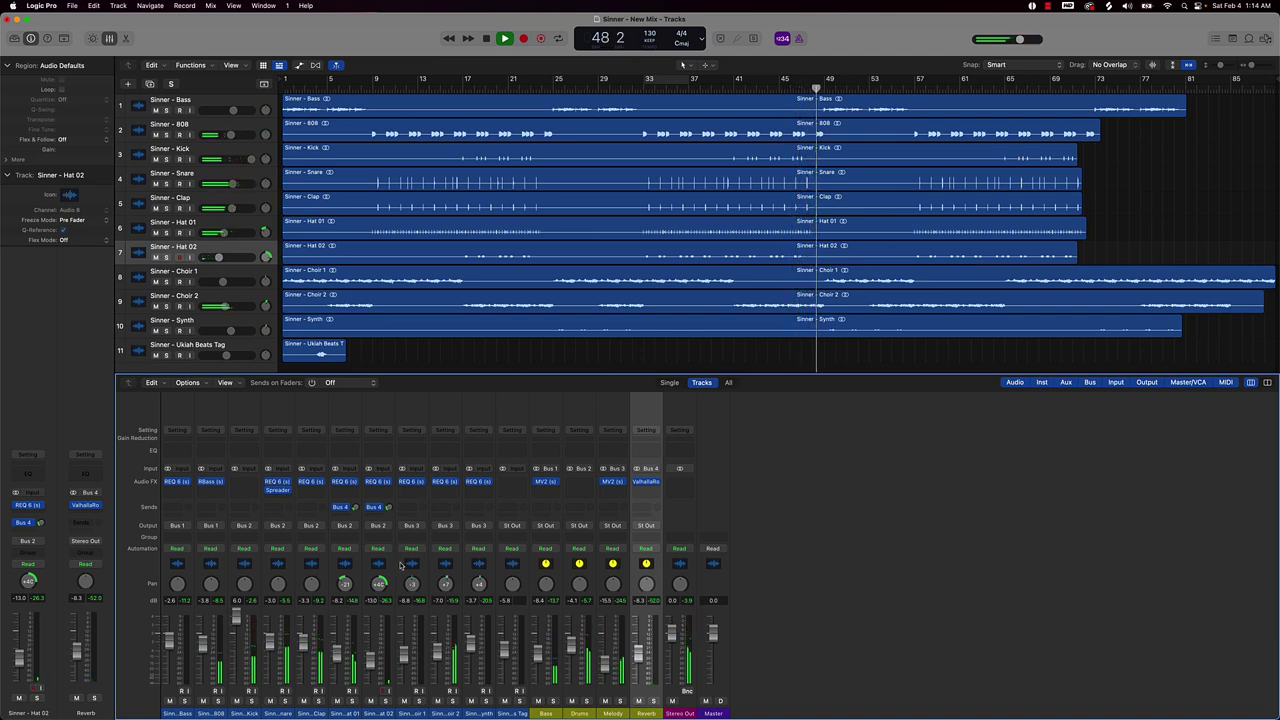
# - Mute Hat 01 and Hat 02, and briefly mute Bass to hear its contribution during playback
pyautogui.click(338, 701)
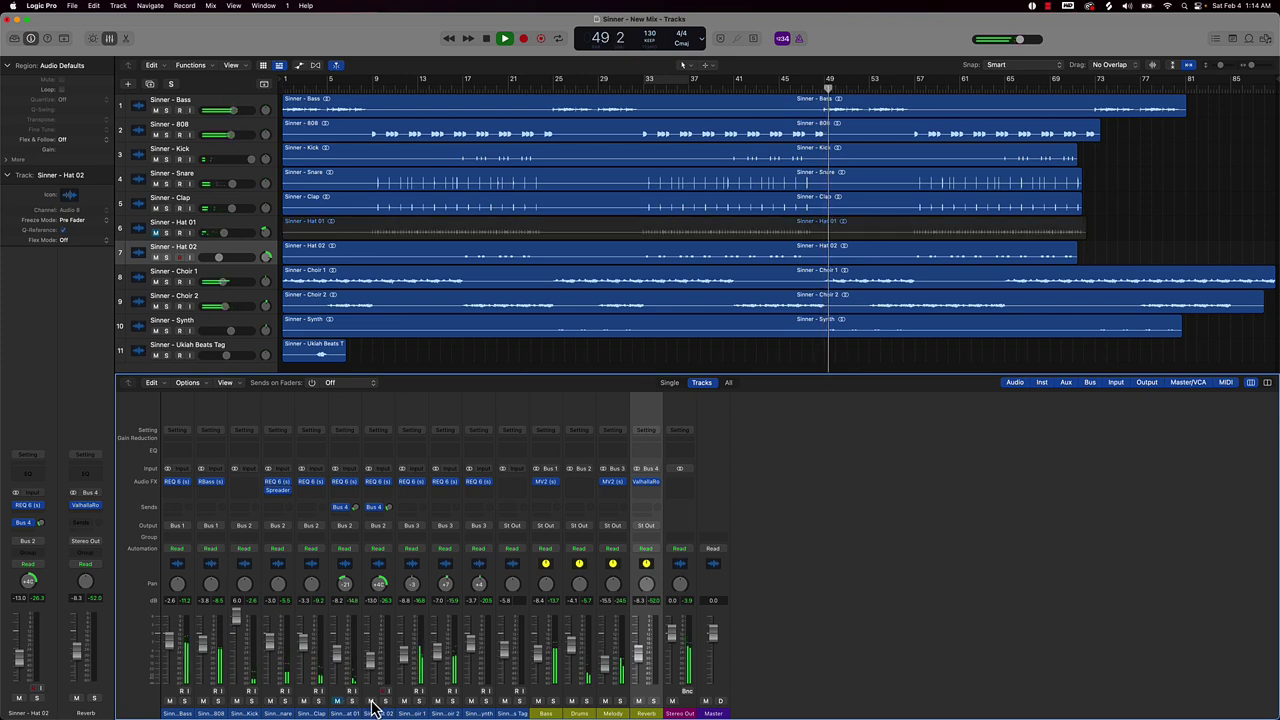
pyautogui.click(371, 701)
pyautogui.click(171, 701)
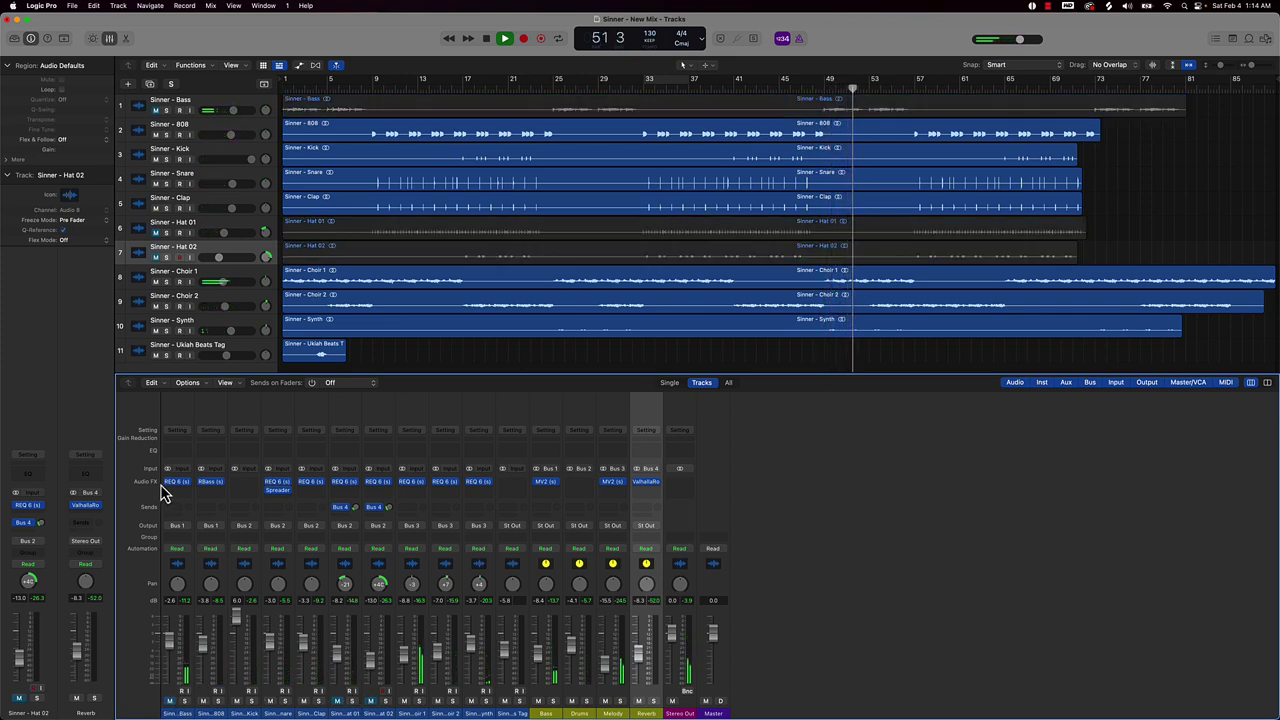
pyautogui.click(170, 700)
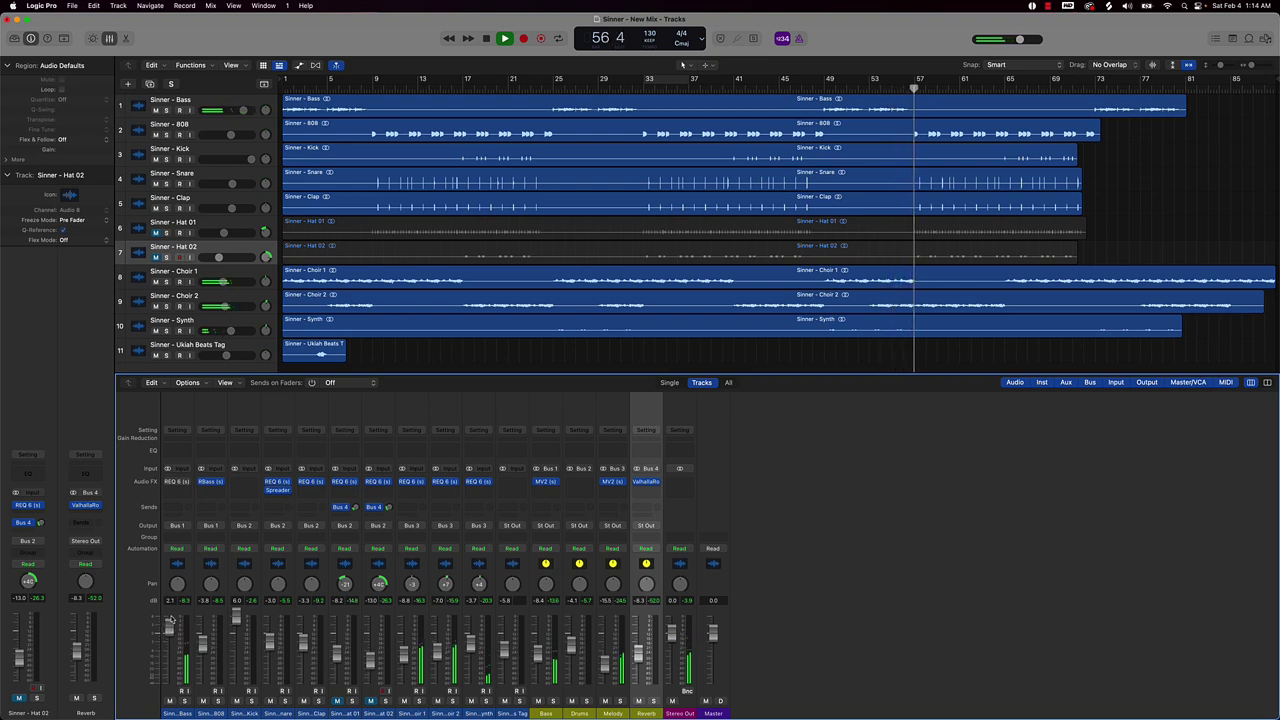
# - Replay the song from the beginning with the Bass fader set to 0.4 dB, and unmute Hat 01 and Hat 02
pyautogui.press('Return')
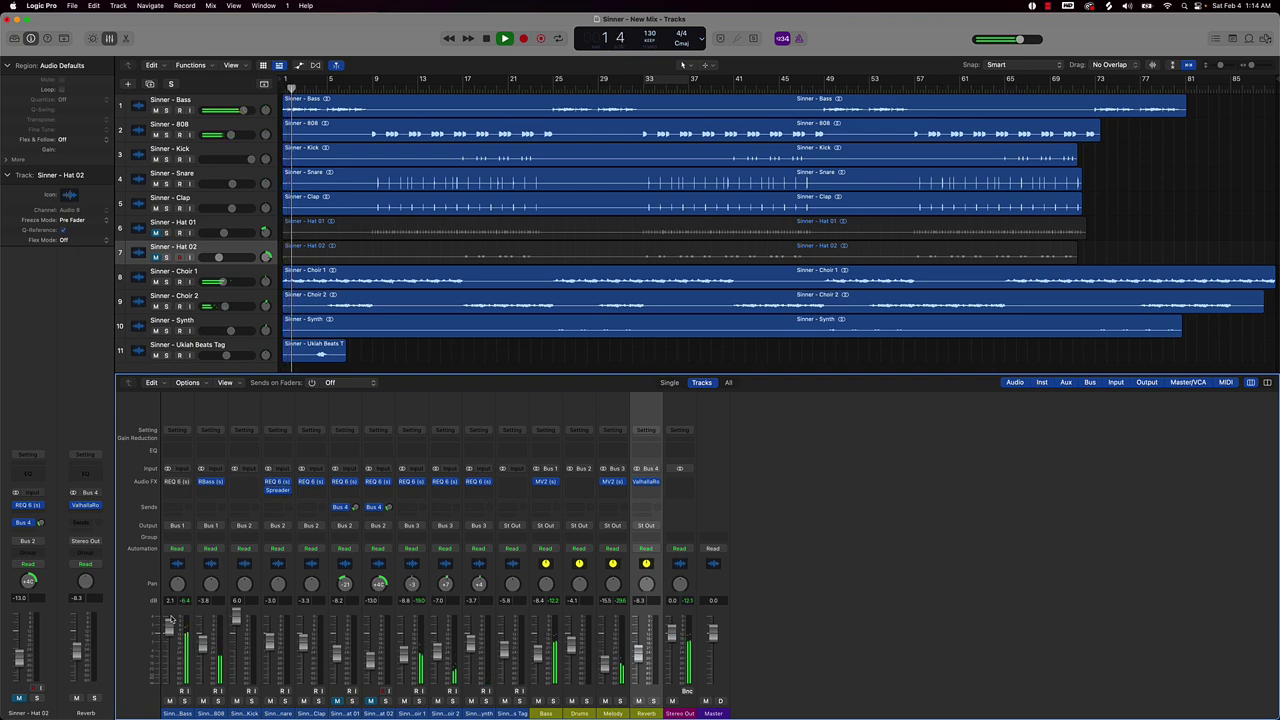
pyautogui.press('Return')
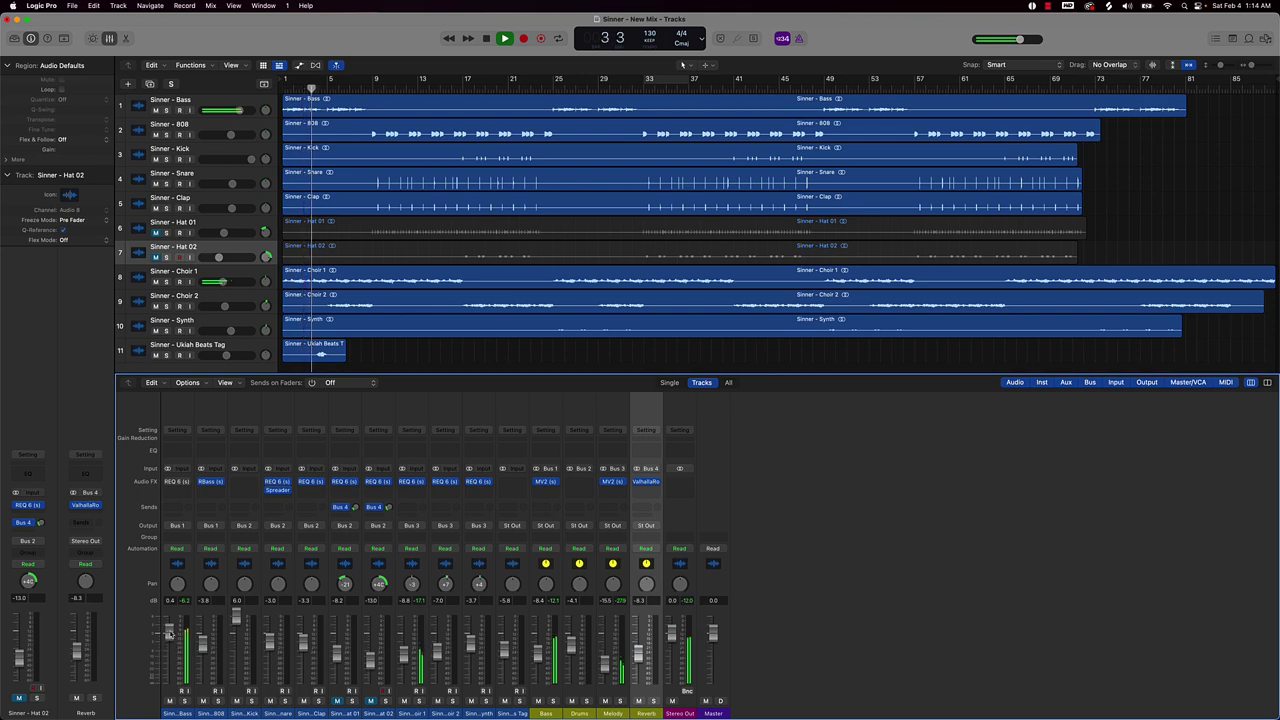
pyautogui.click(155, 233)
pyautogui.click(155, 257)
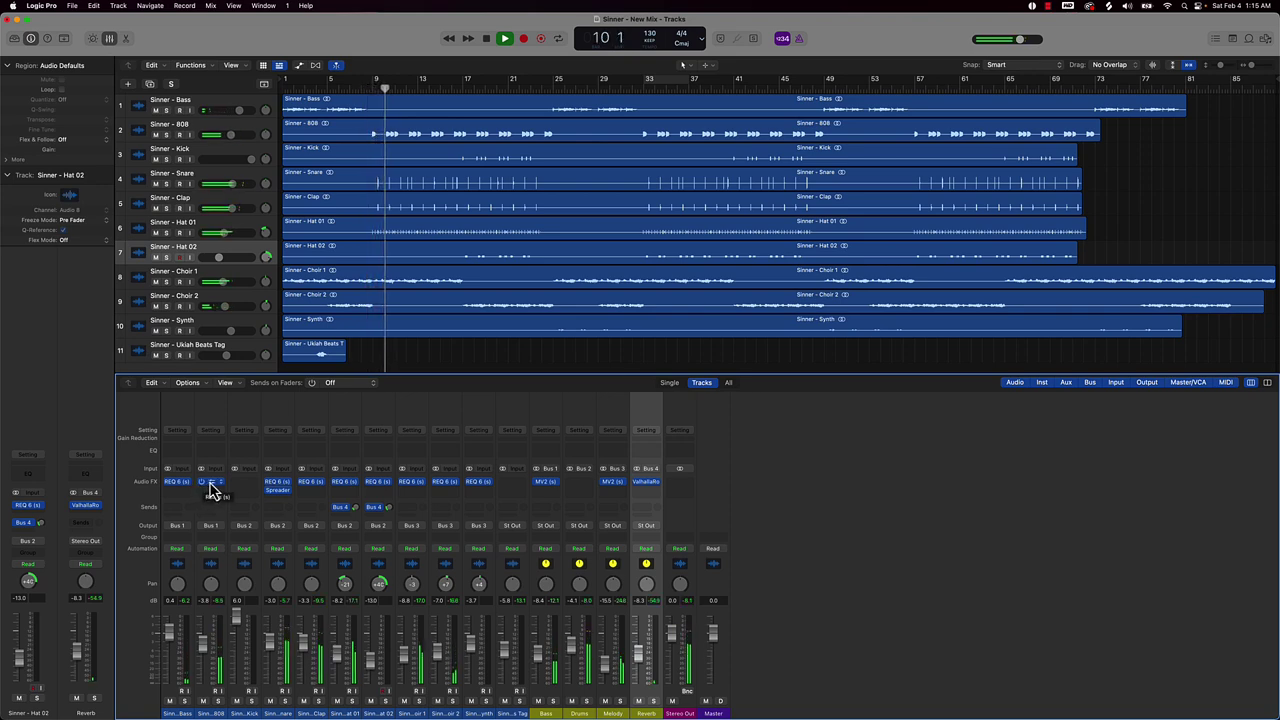
# - Move the RBass plug-in from the 808 channel to the Bass bus and place it before MV2
pyautogui.moveTo(210, 488); pyautogui.dragTo(545, 489)
pyautogui.click(545, 489)
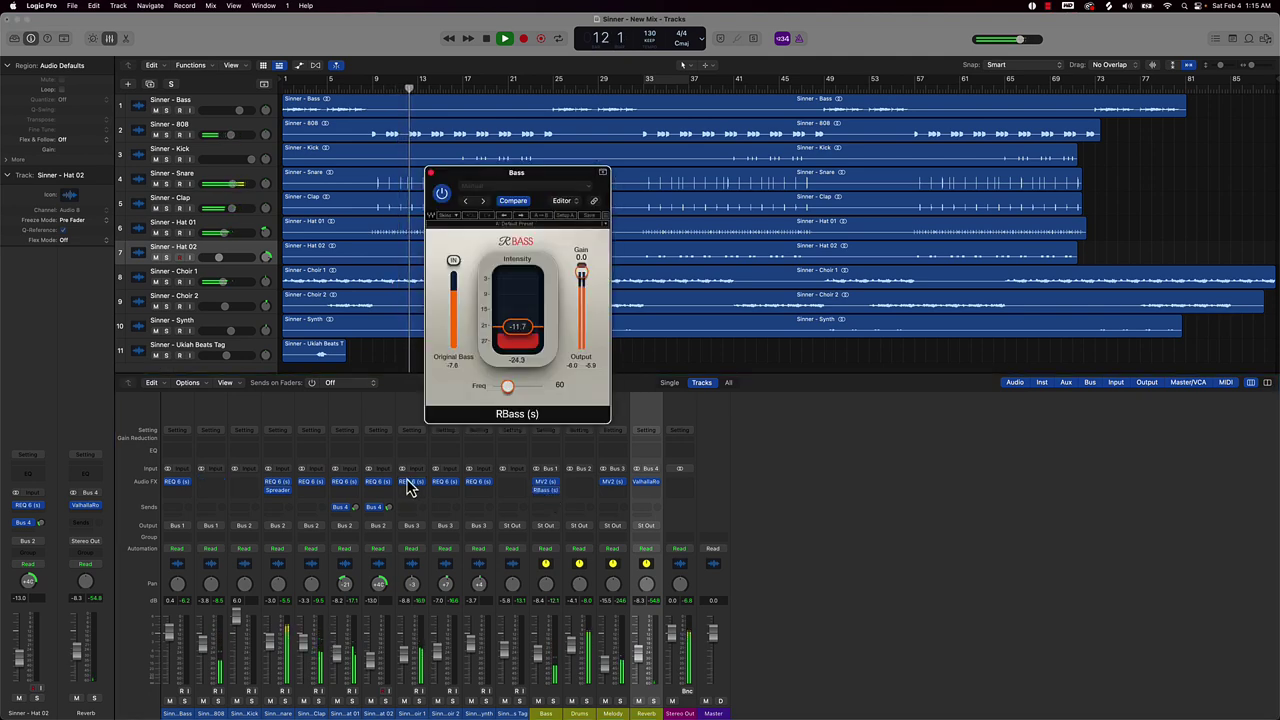
pyautogui.click(546, 497)
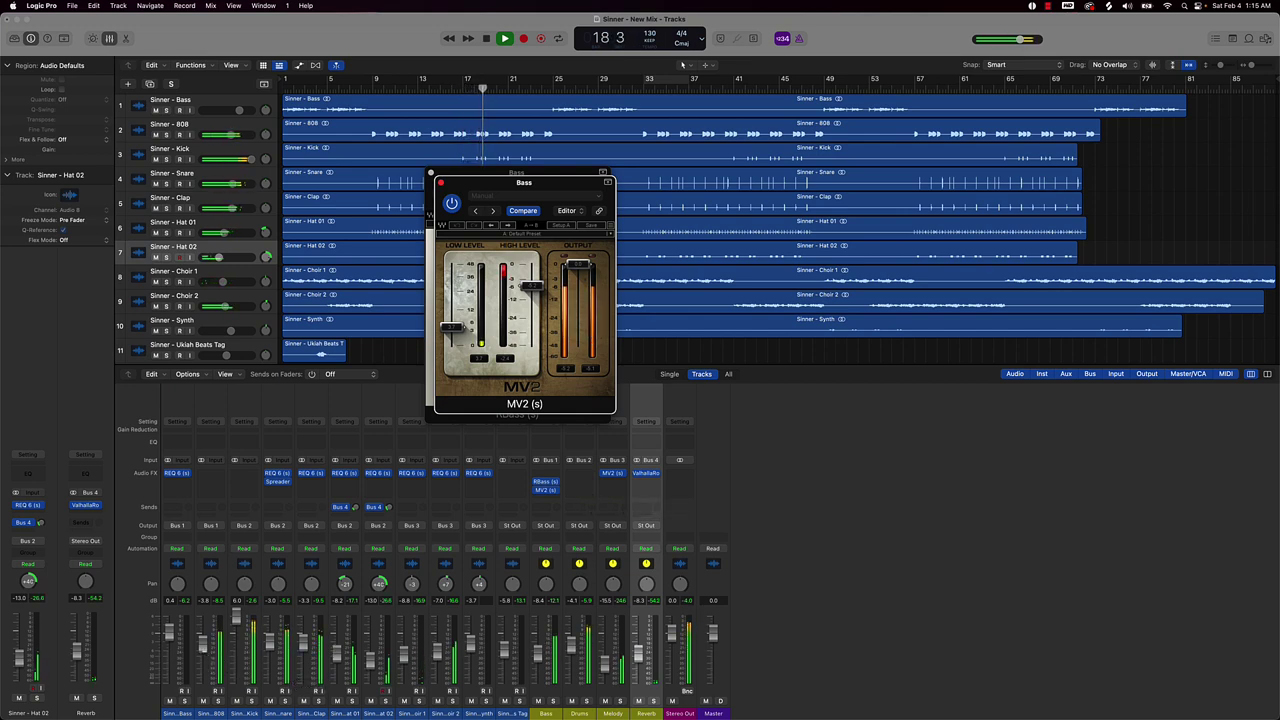
# - Set the 808 fader to -3.4 dB and close the Bass bus's MV2 and RBass windows
pyautogui.click(297, 651)
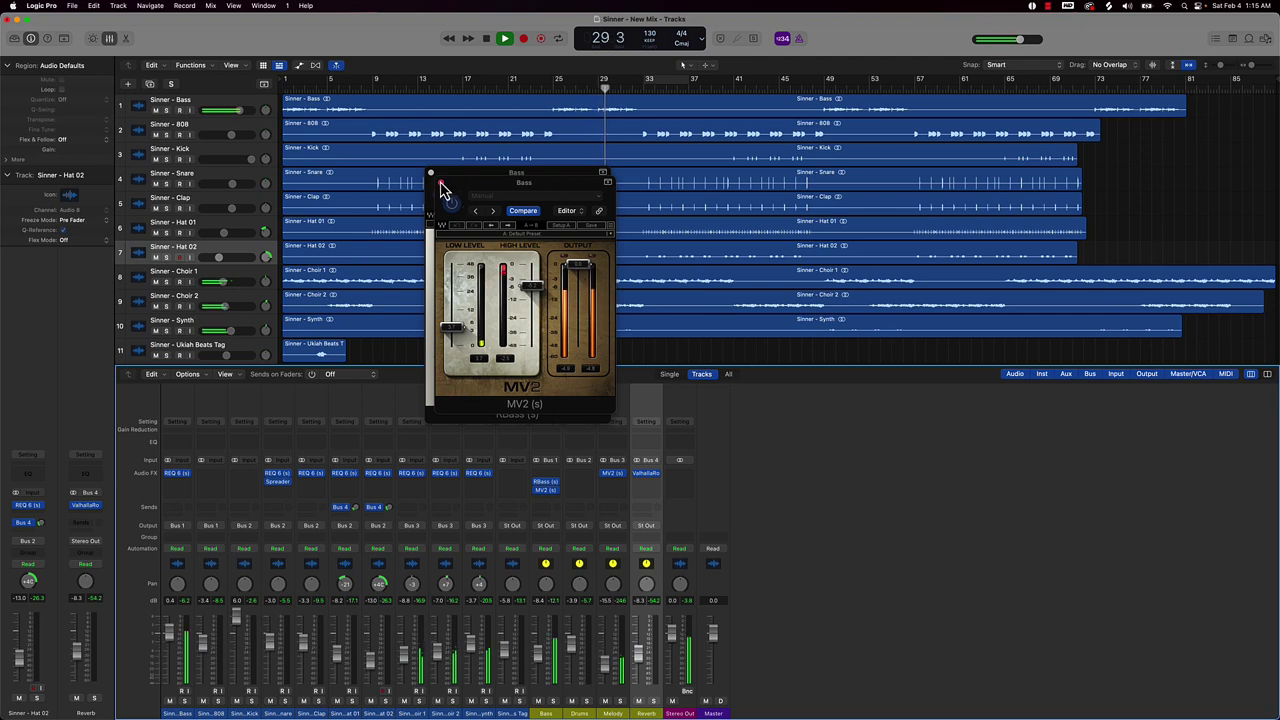
pyautogui.click(432, 173)
pyautogui.click(432, 173)
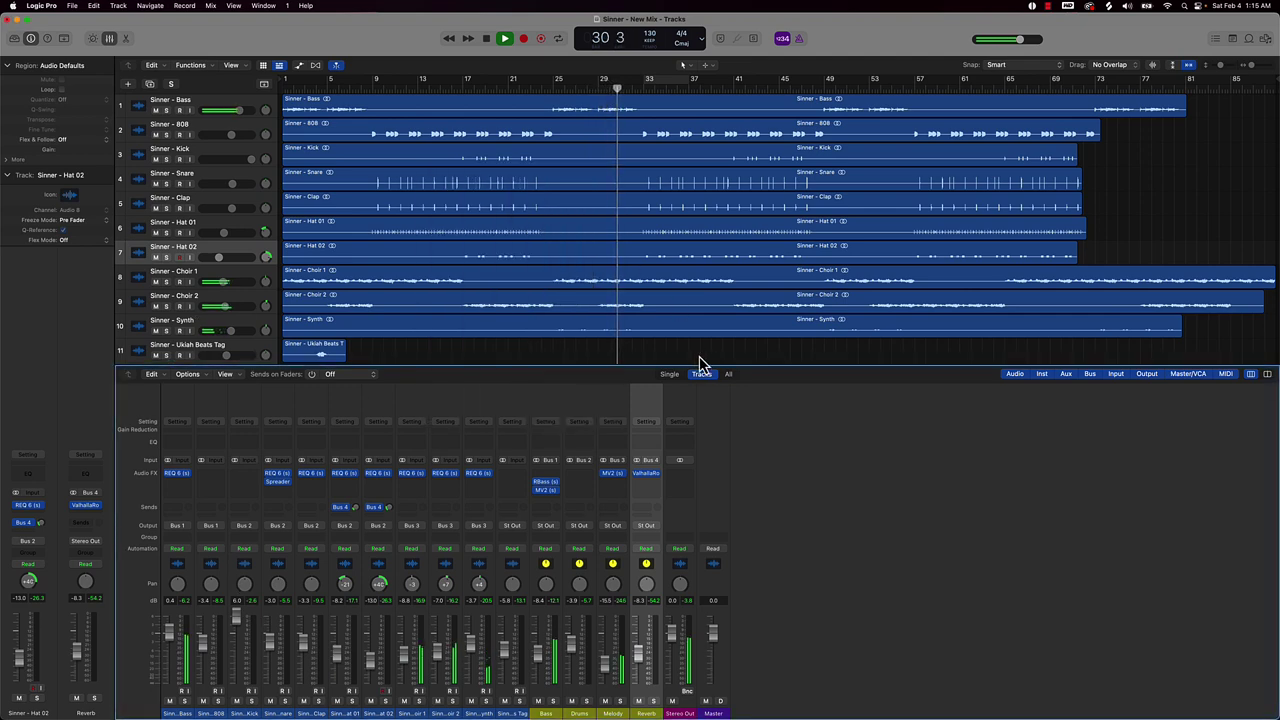
pyautogui.click(691, 356)
pyautogui.scroll(-1, 690, 356)
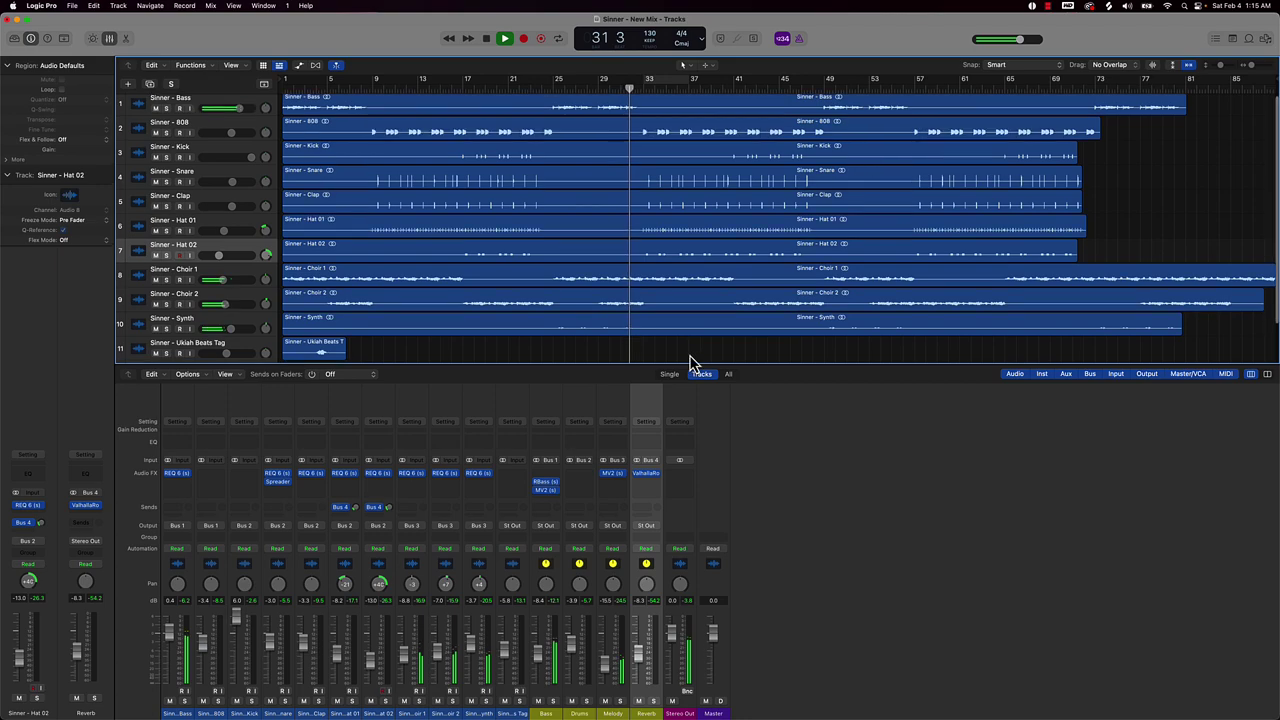